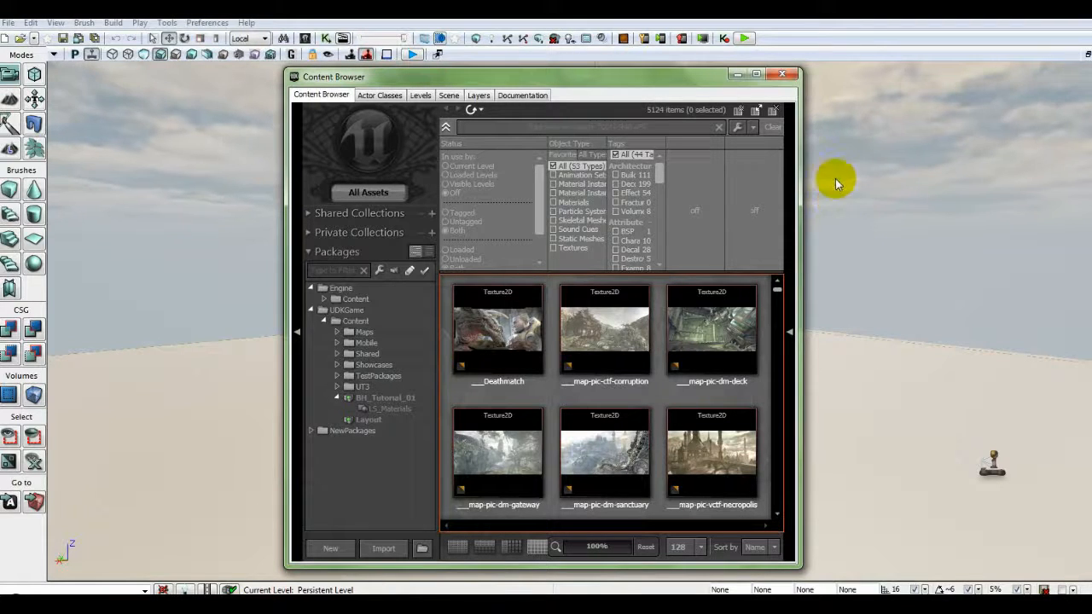
- Close the Content Browser and restore the four-viewport layout
left_click(781, 74)
left_click_drag(711, 346, 903, 417)
left_click_drag(772, 341, 715, 338)
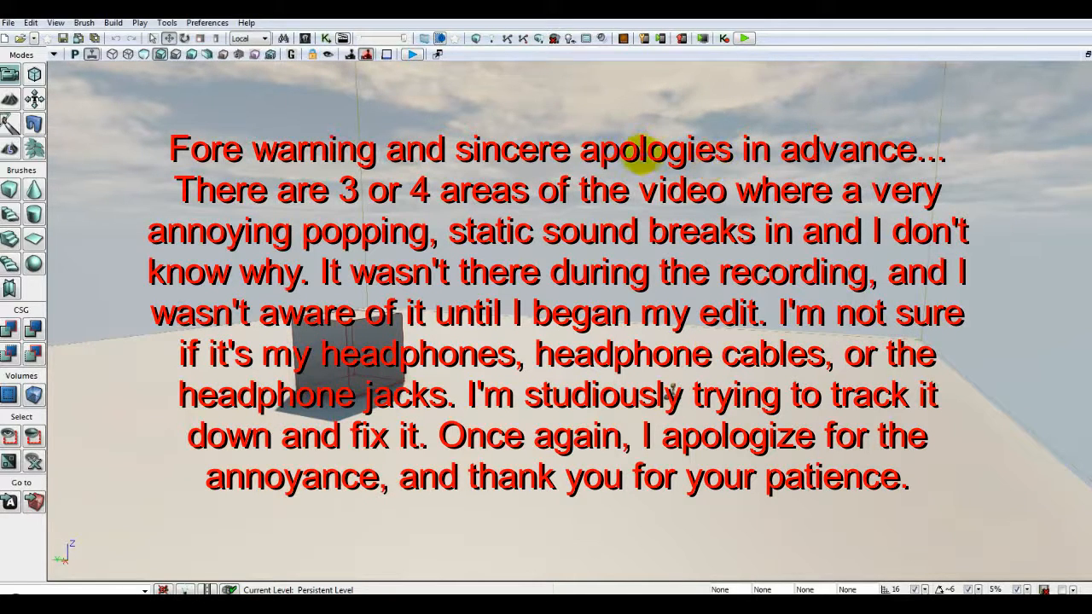
left_click(1087, 54)
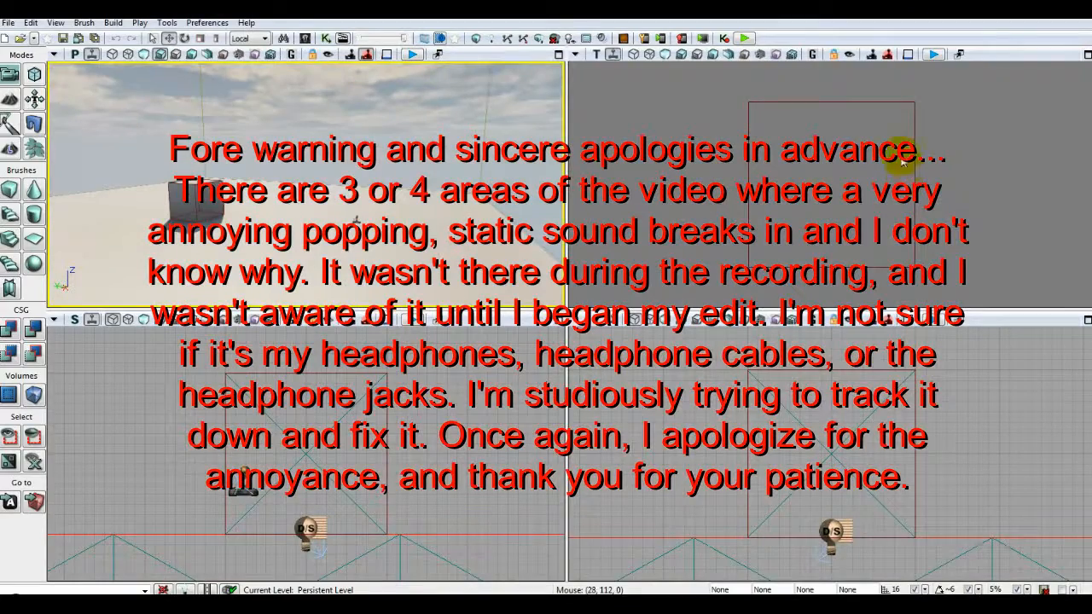
- Show the top viewport in wireframe with the floor framed in it, and enlarge the perspective viewport by resizing the viewport layout
left_click(633, 54)
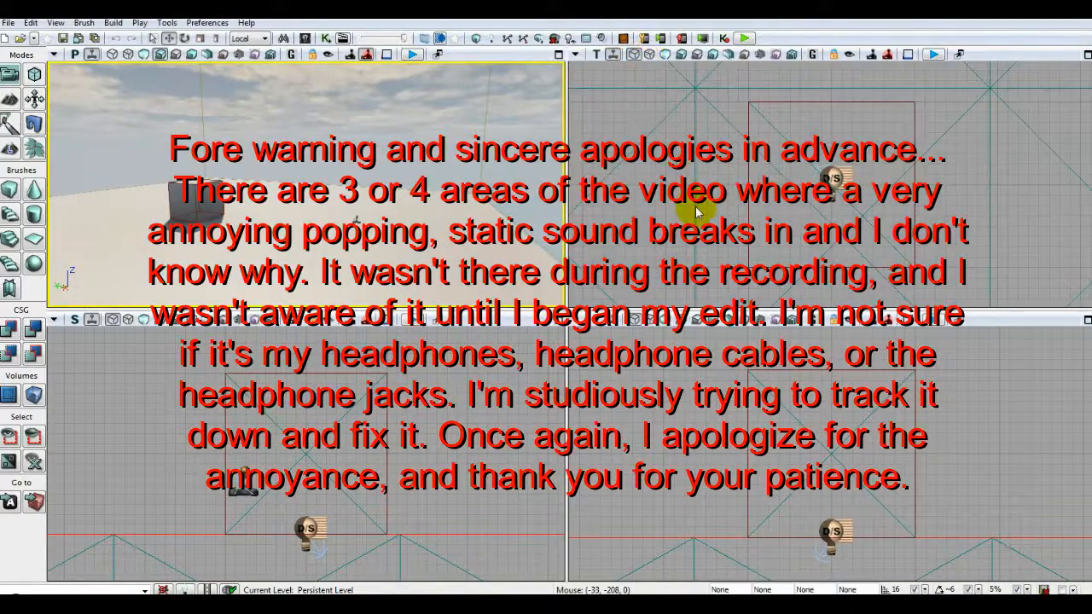
scroll(695, 207, "down", 2)
scroll(701, 212, "down", 5)
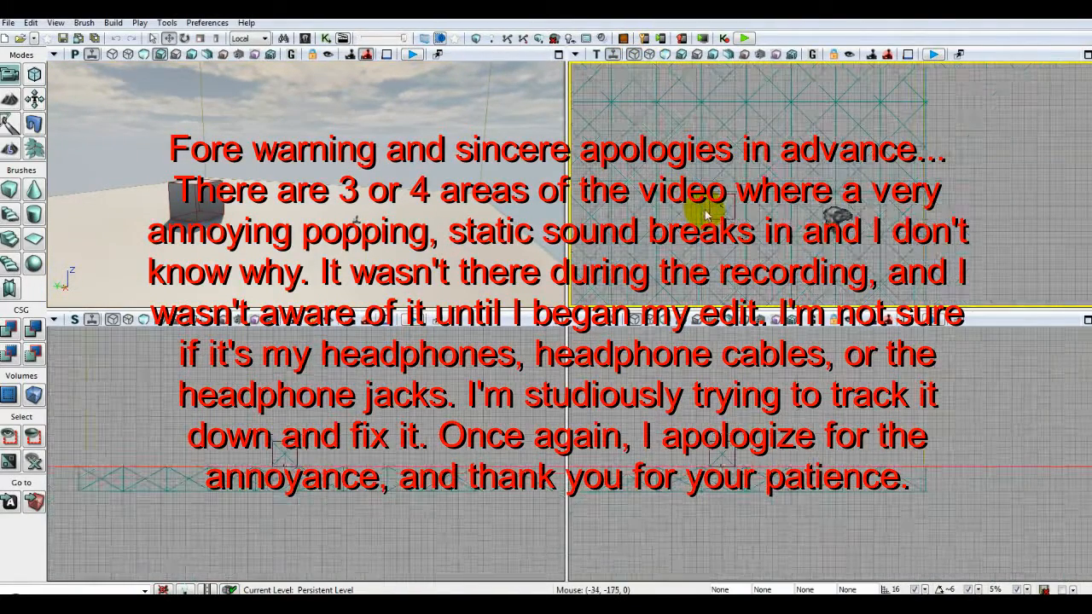
right_click_drag(759, 237, 844, 213)
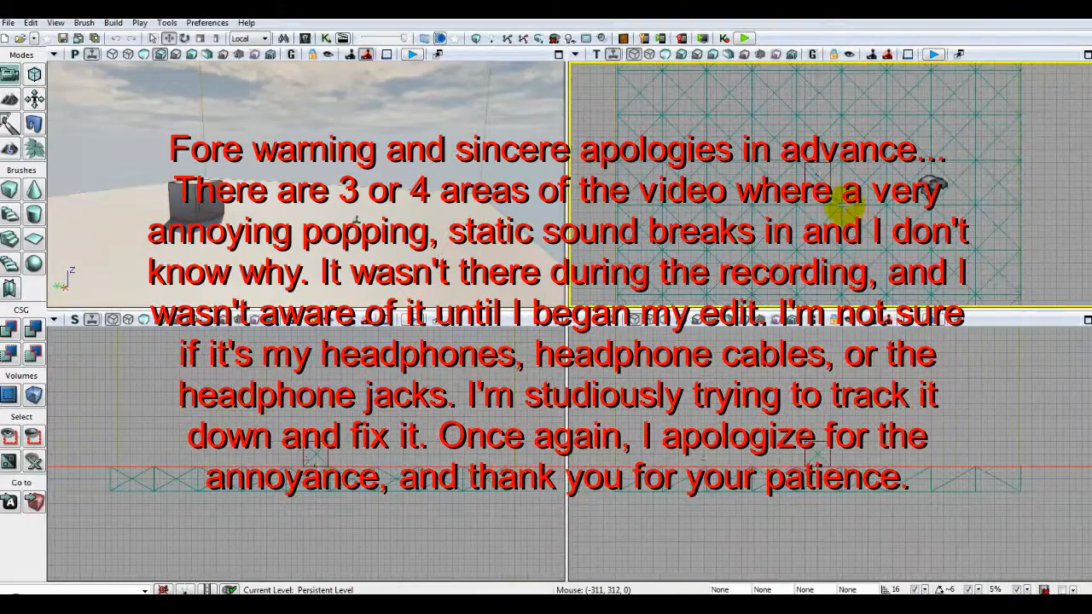
scroll(840, 207, "down", 1)
scroll(843, 205, "up", 3)
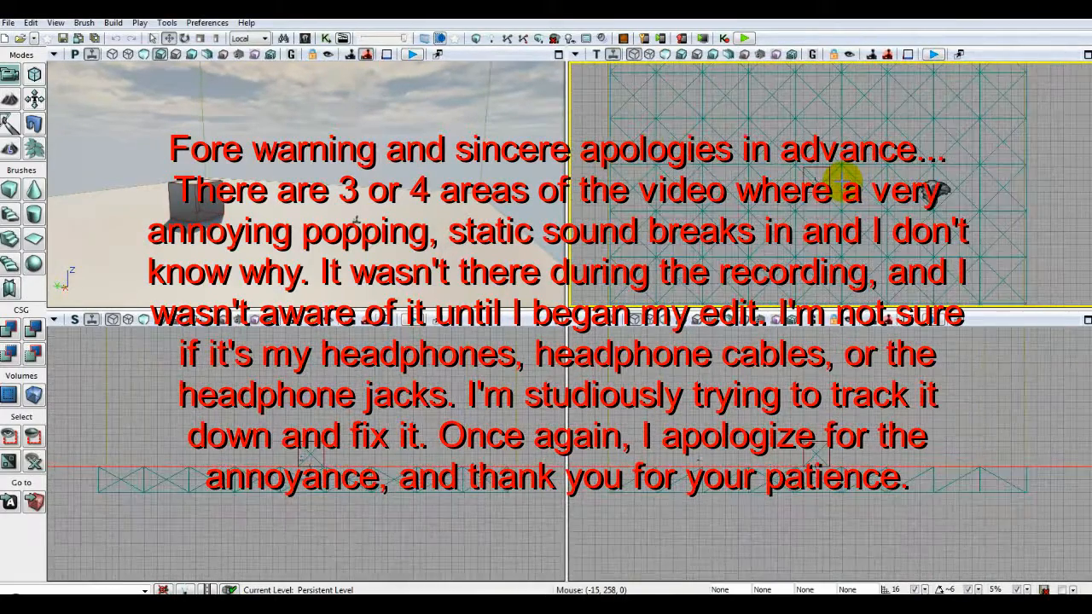
left_click_drag(419, 207, 438, 225)
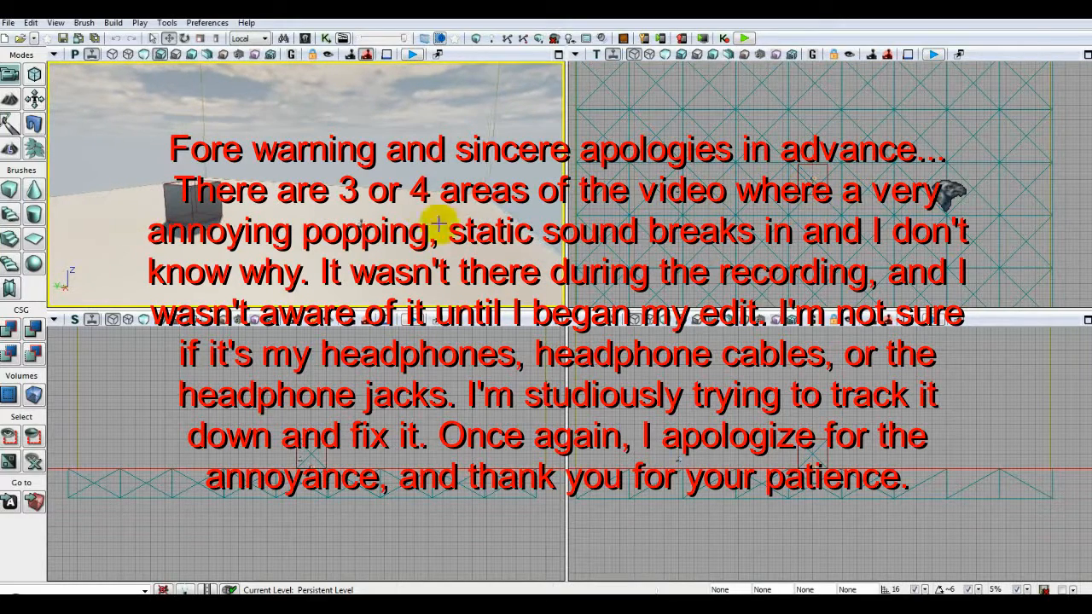
left_click_drag(539, 312, 527, 343)
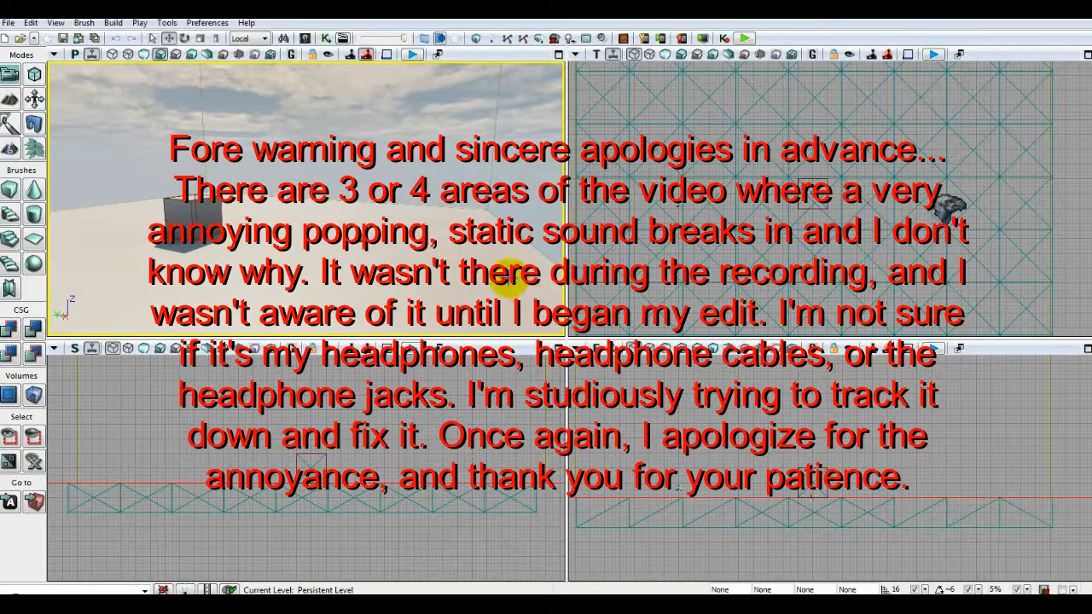
- Select the floor mesh, the cube, the player start and the lightmass importance volume in turn to identify the level's actors
left_click(625, 231)
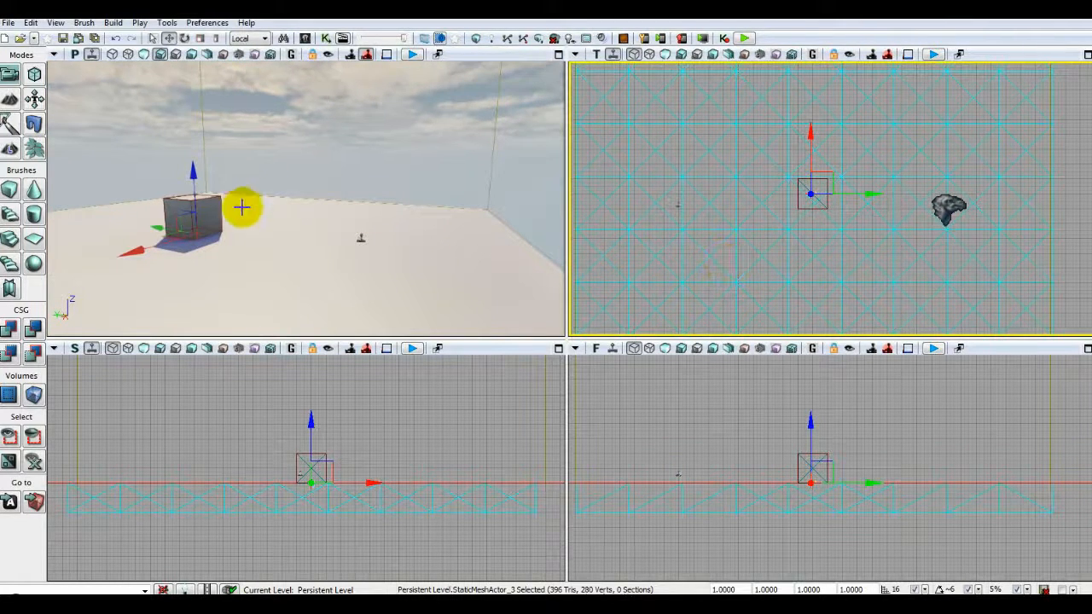
left_click(213, 216)
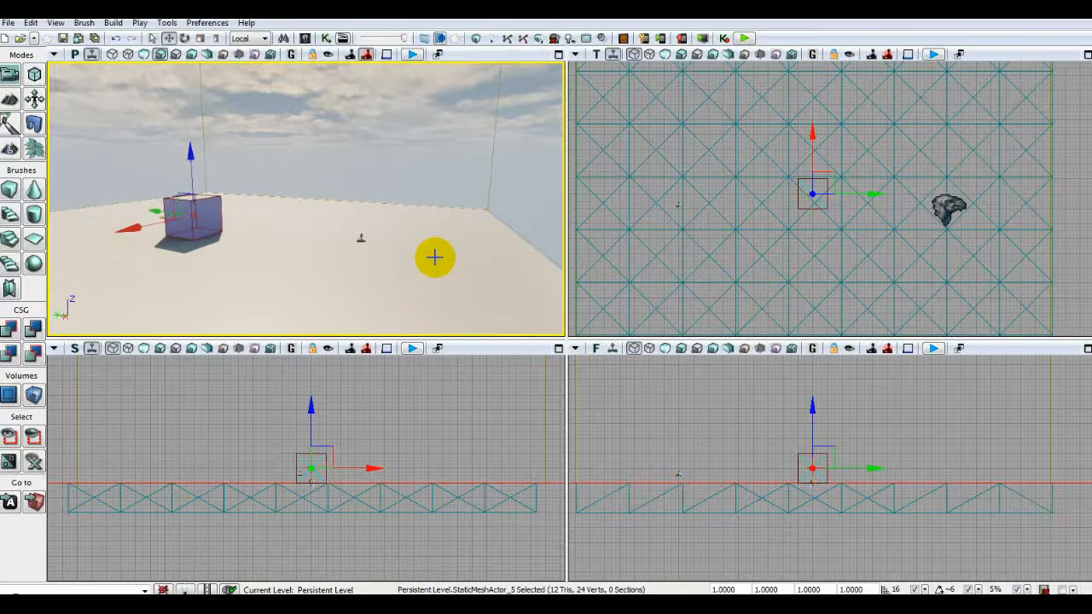
left_click(361, 239)
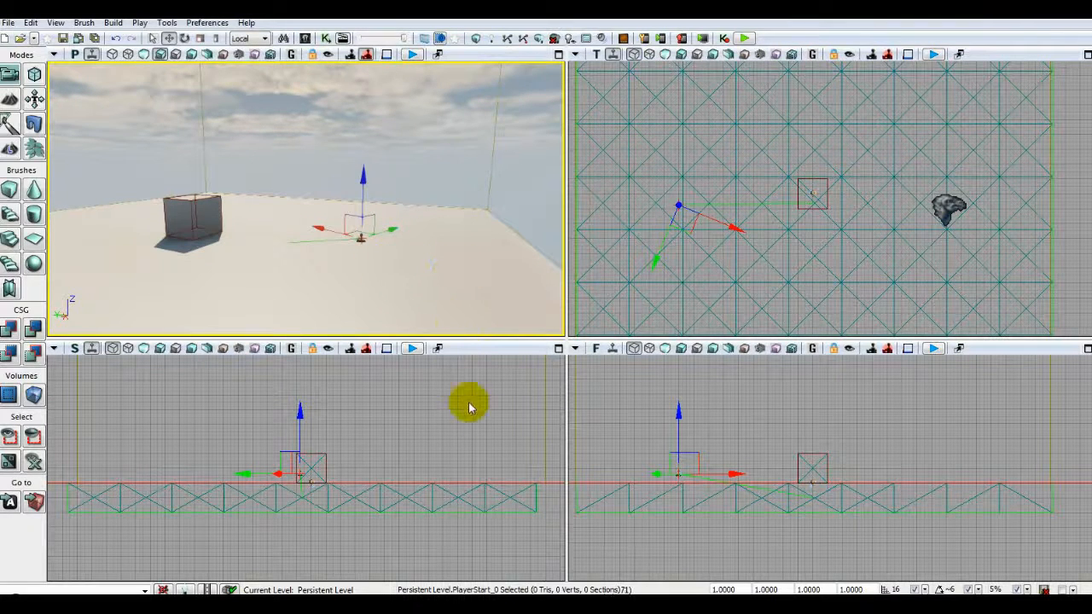
left_click(492, 161)
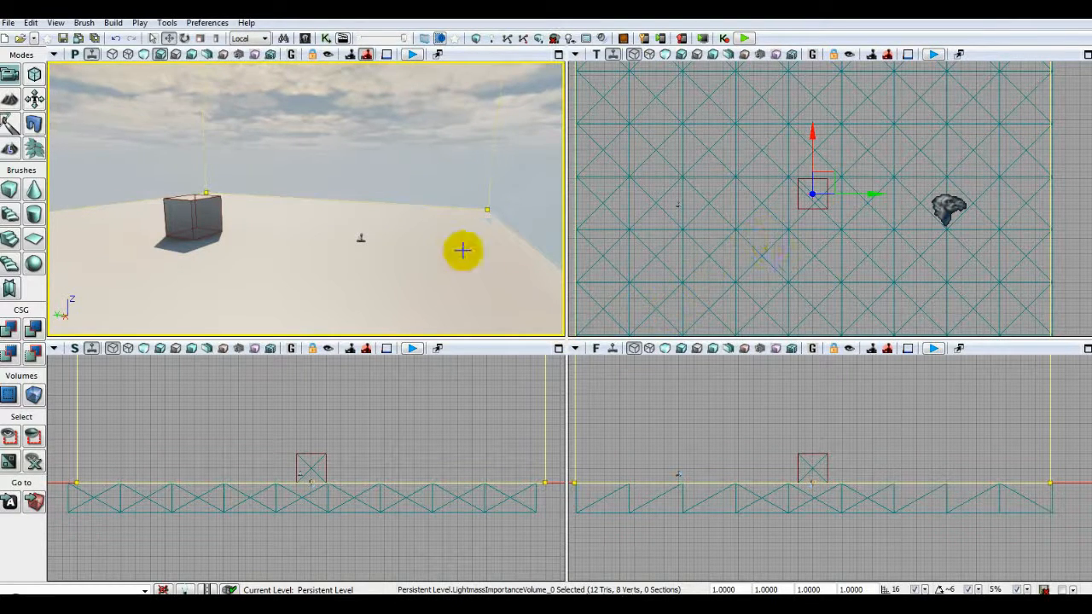
- Select the sky dome in the perspective view and look over the actor options available for it
left_click(415, 121)
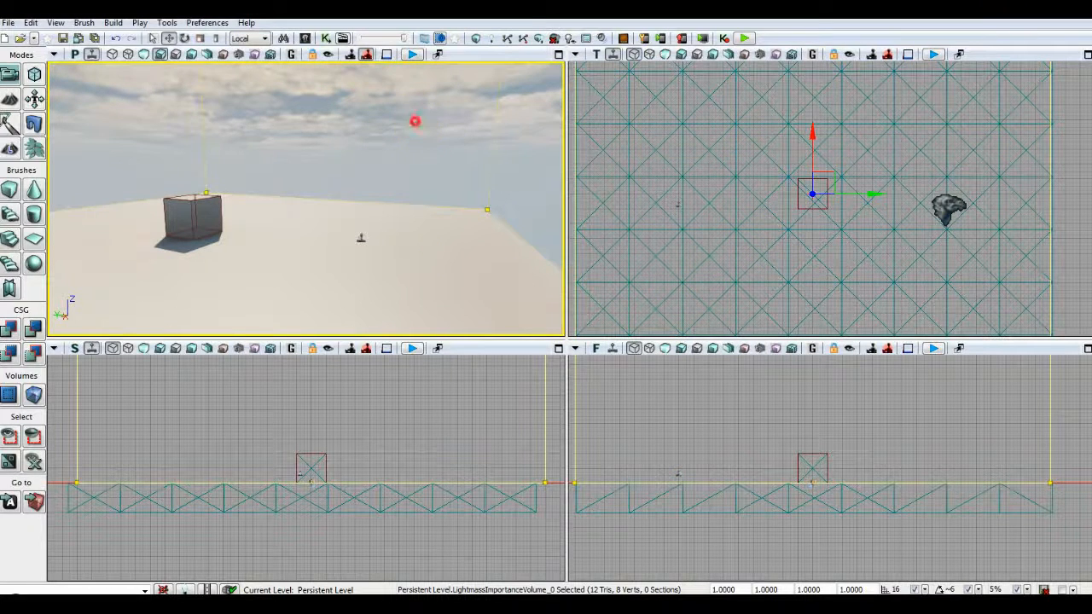
left_click_drag(415, 120, 424, 184)
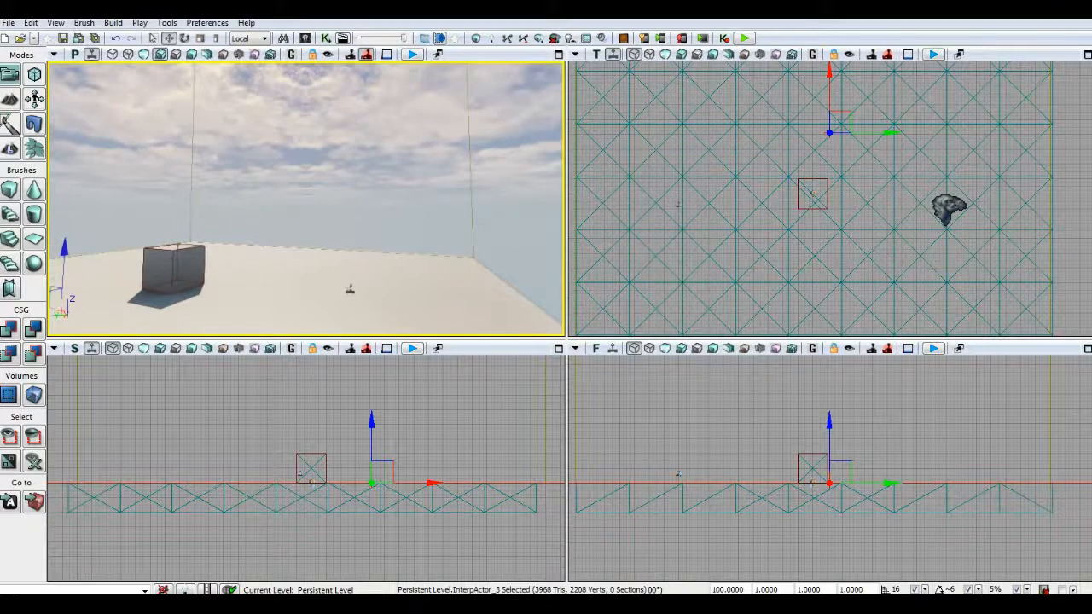
right_click_drag(422, 168, 413, 185)
right_click(421, 168)
left_click(375, 150)
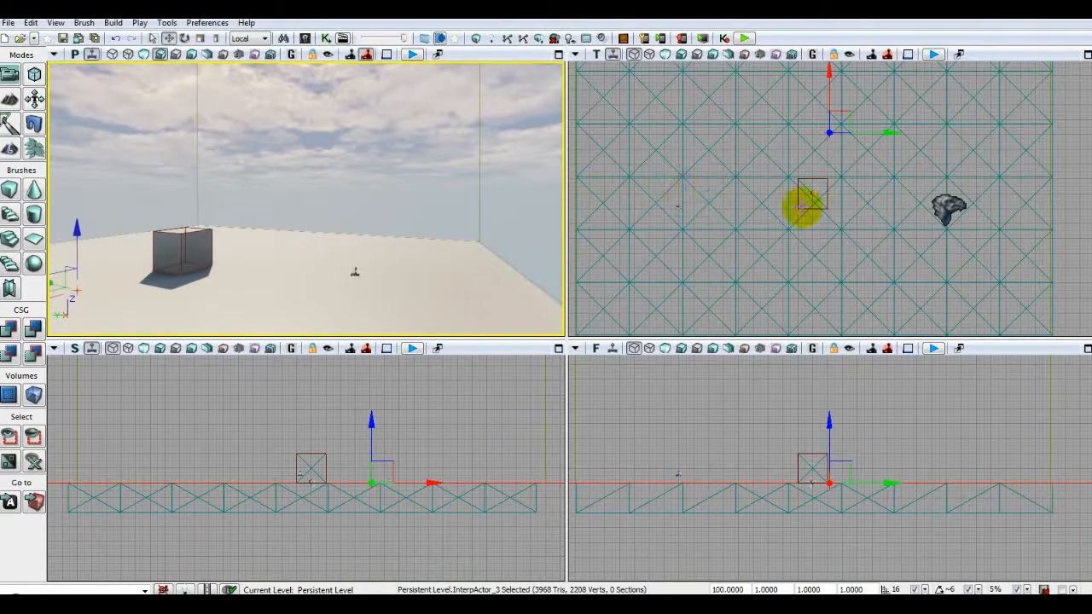
- Select the dominant directional light, look up at the sun in the sky, and select the exponential height fog
left_click(812, 193)
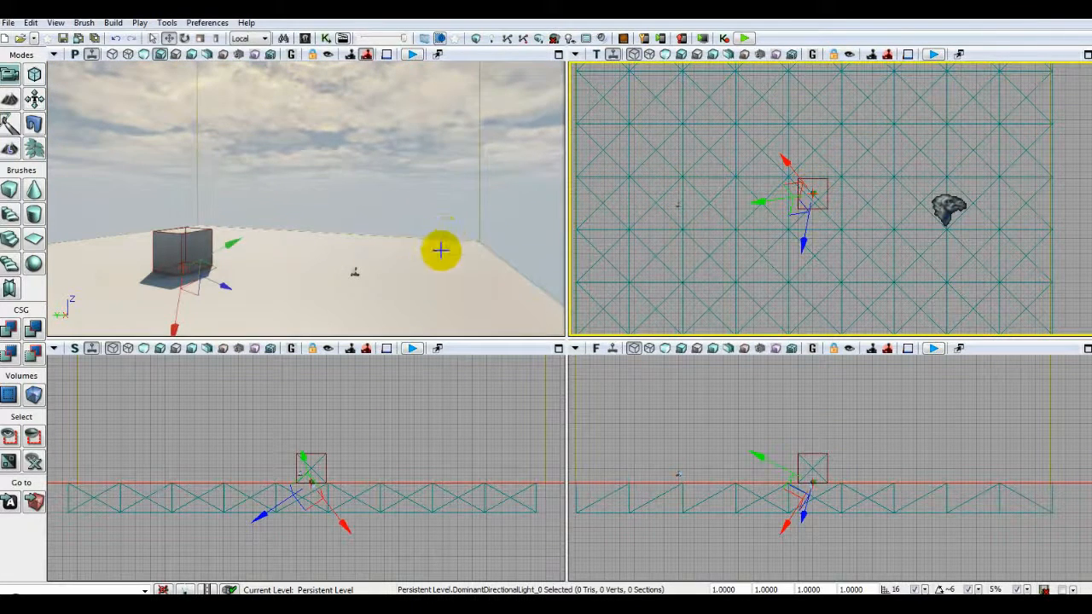
right_click_drag(461, 270, 454, 128)
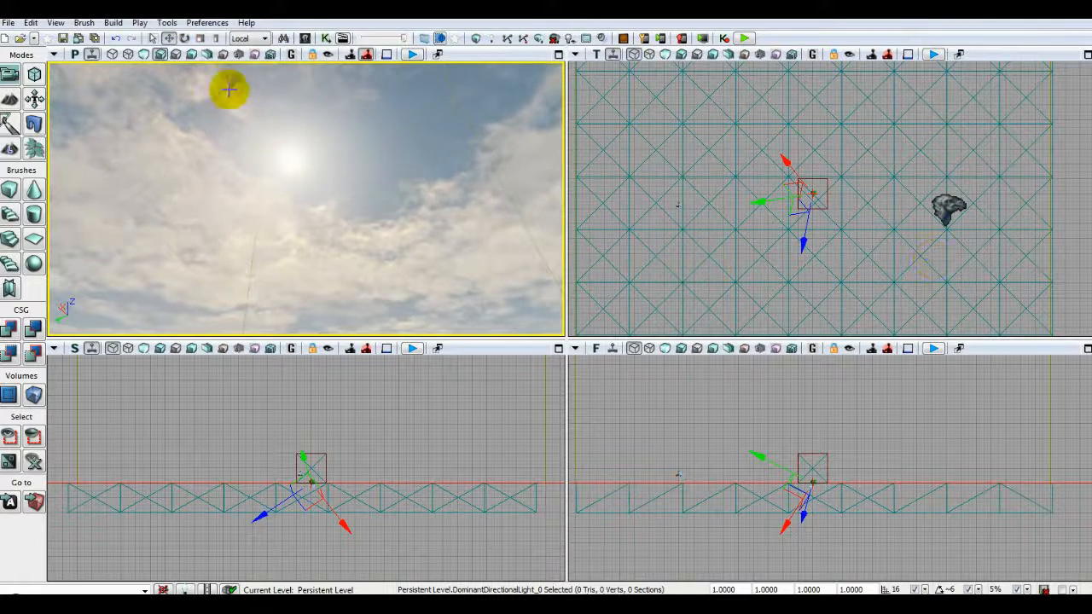
left_click(232, 81)
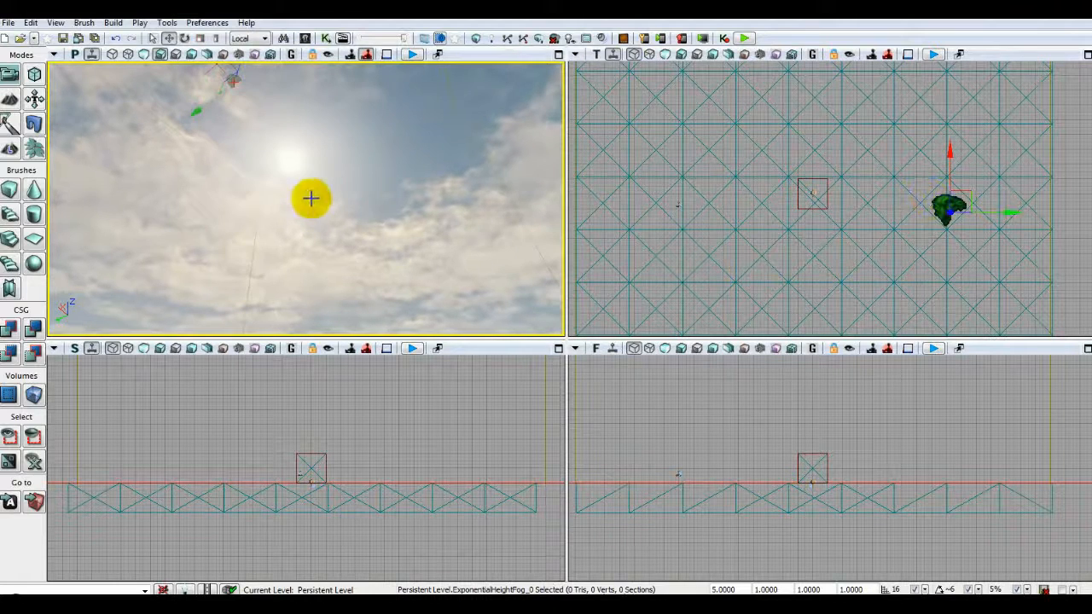
- Select the sky dome and the floor mesh in turn, clearing the selection after each
mouse_move(342, 188)
right_mouse_down()
mouse_move(353, 219)
mouse_move(342, 214)
mouse_move(345, 239)
mouse_move(342, 188)
right_mouse_up()
right_click(342, 188)
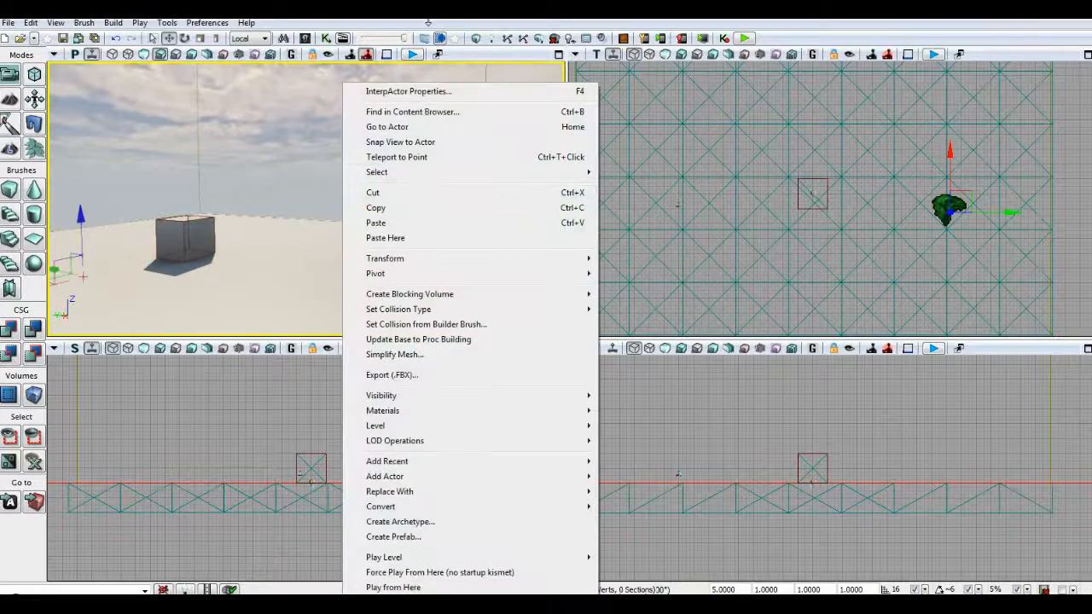
left_click(388, 26)
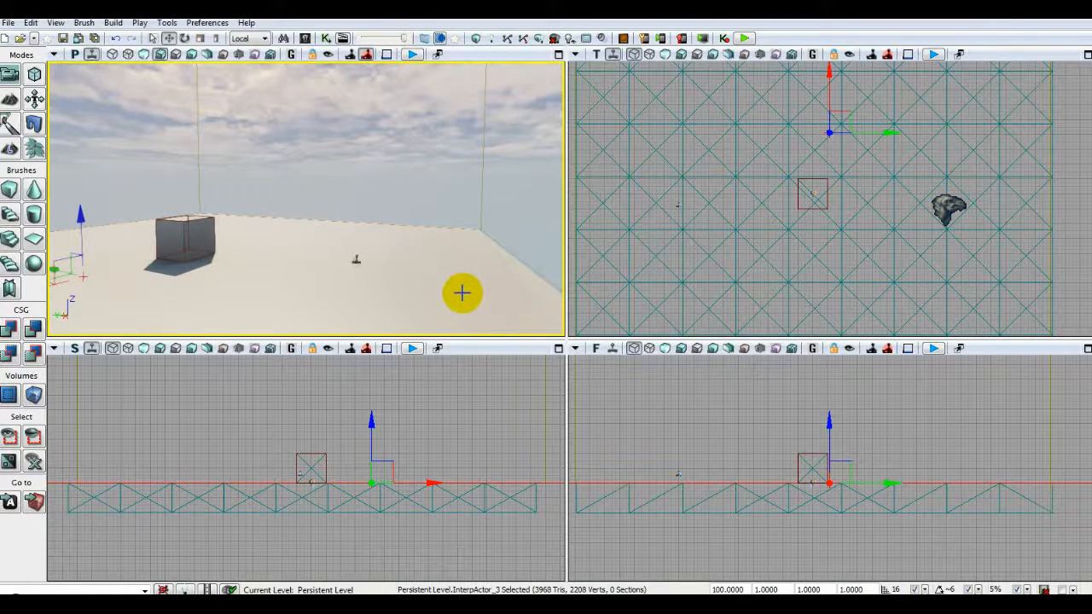
left_click(634, 414)
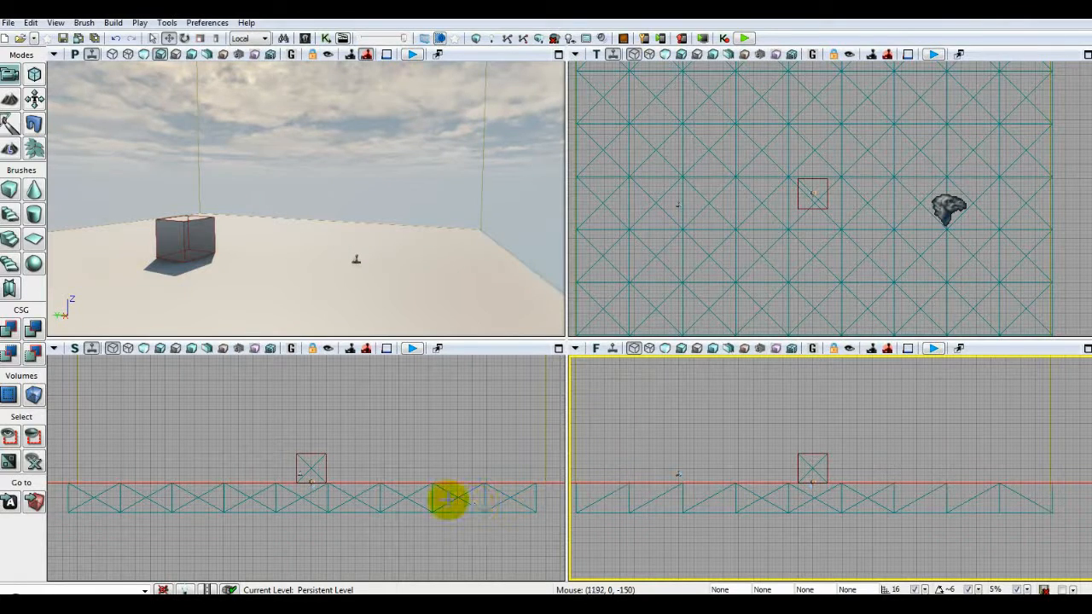
left_click(458, 498)
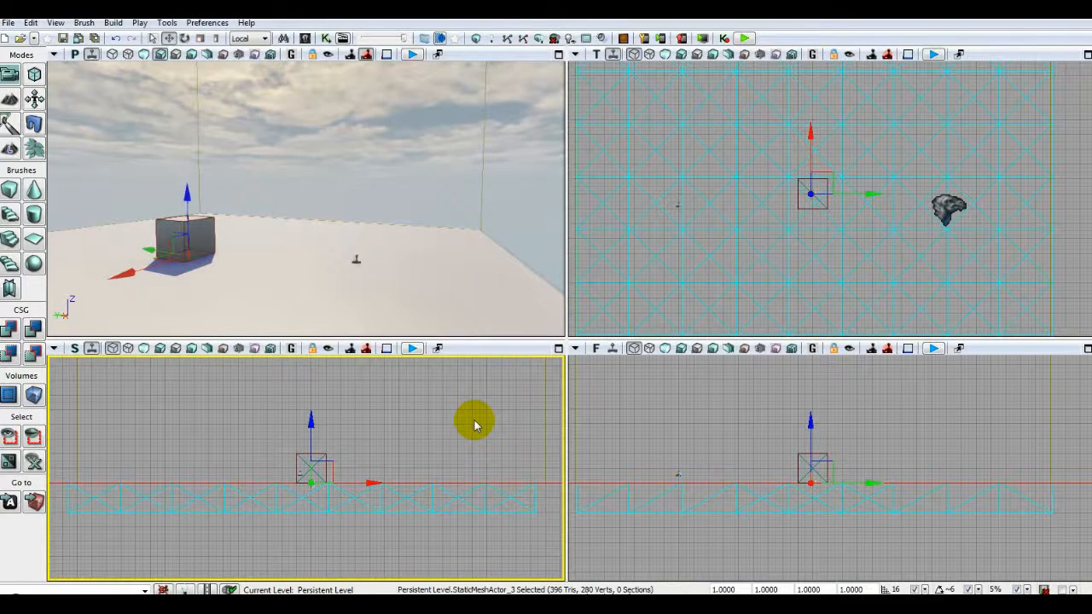
left_click(606, 409)
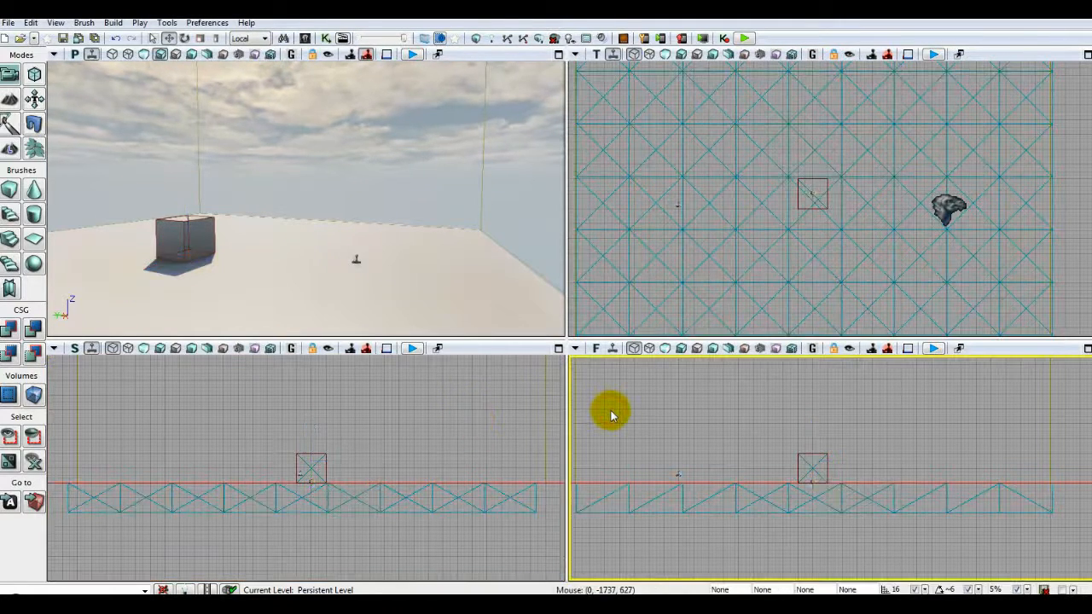
- Maximize the perspective viewport and briefly play-test the level in the editor preview
left_click(558, 54)
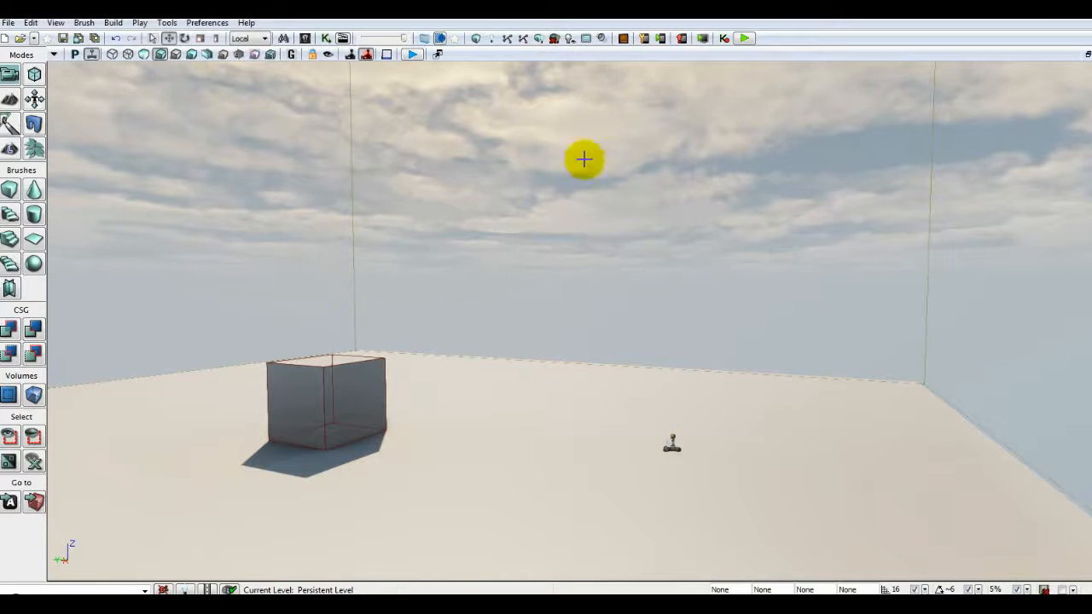
left_click(743, 38)
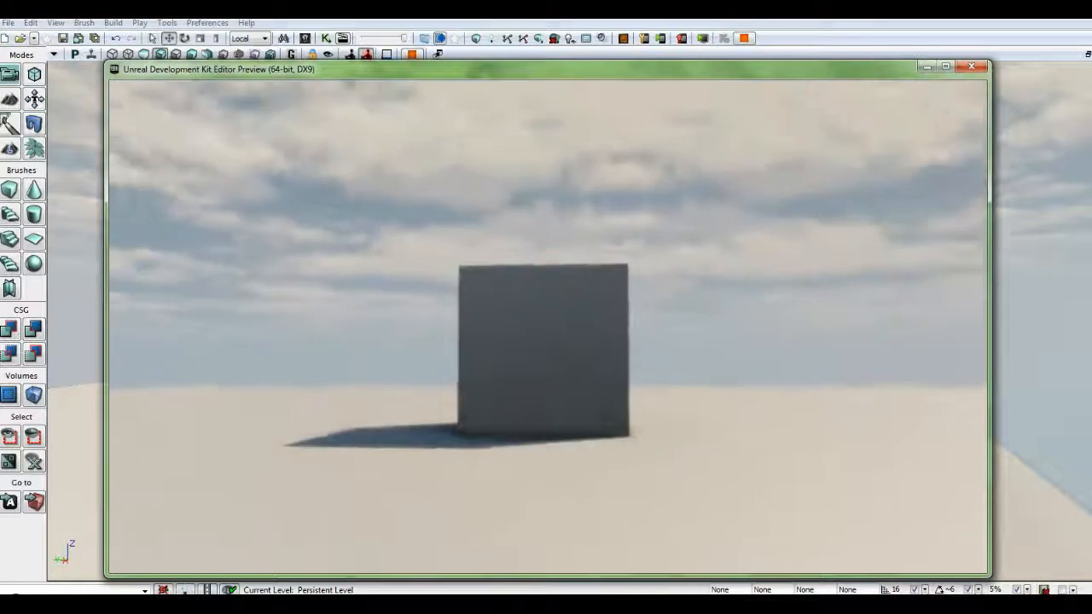
key("Escape")
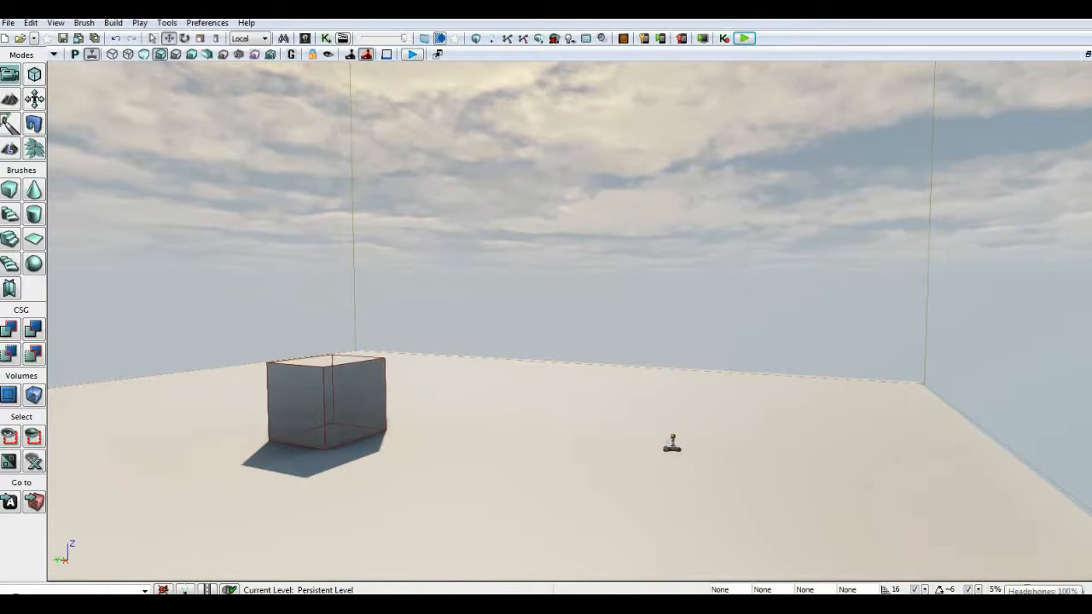
- In the Windows Volume Mixer, set the Unreal Development Kit's volume to a low level, and close the mixer
left_click(1006, 604)
left_click(1006, 573)
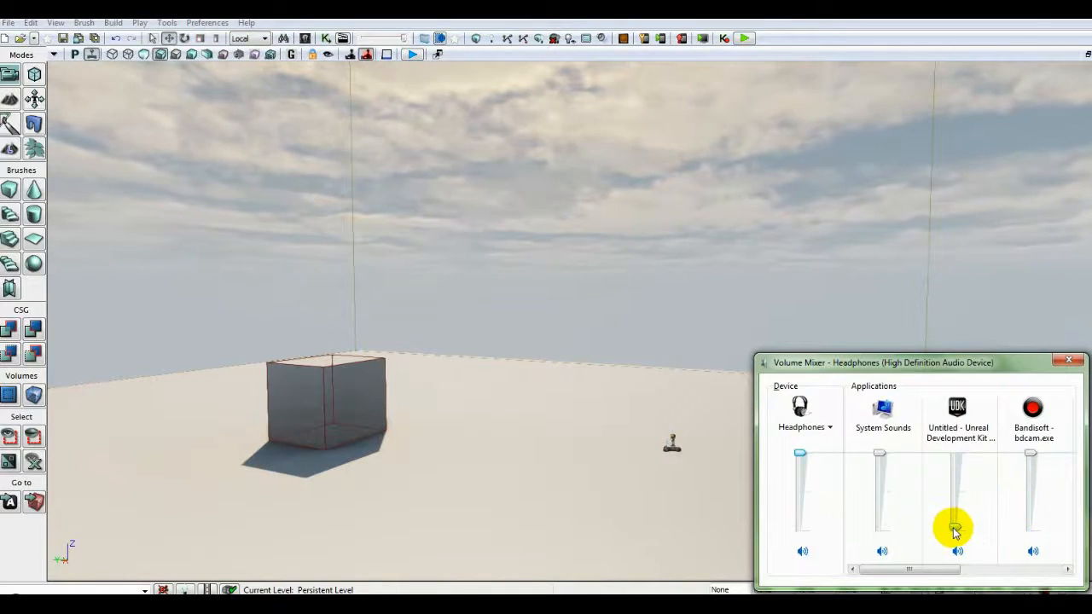
left_click(953, 527)
left_click_drag(954, 527, 948, 523)
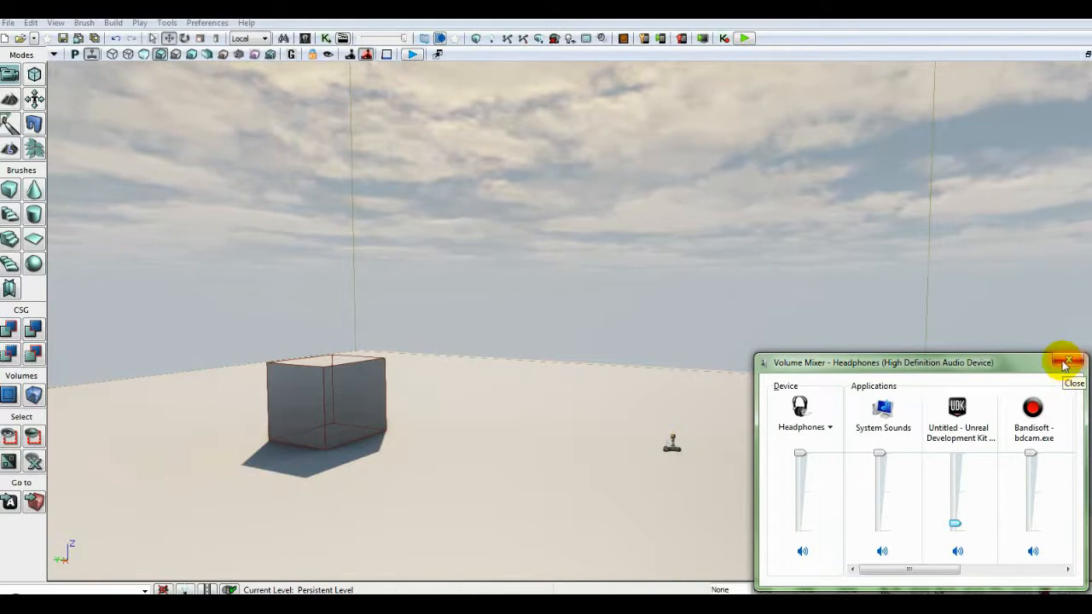
left_click(1065, 363)
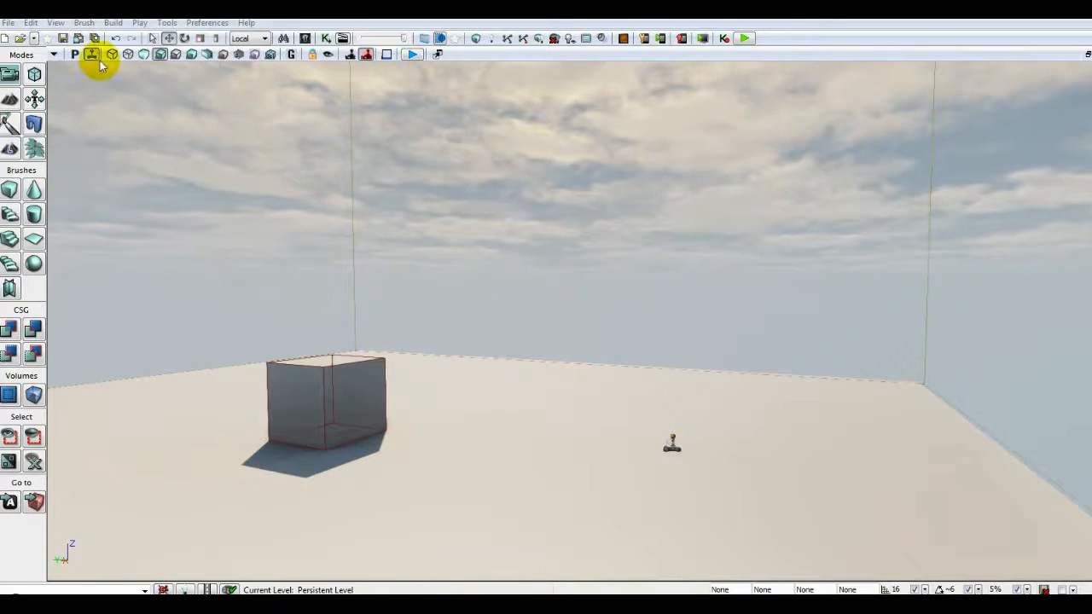
- Open the World Properties and set Kill Z in Zone Info to -1000
left_click(54, 24)
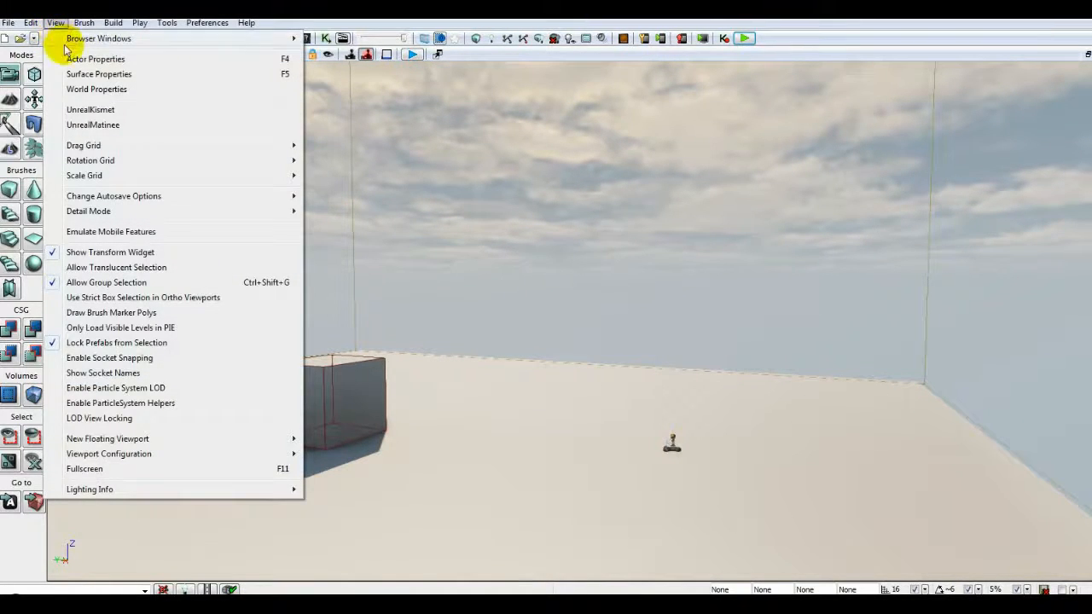
left_click(96, 90)
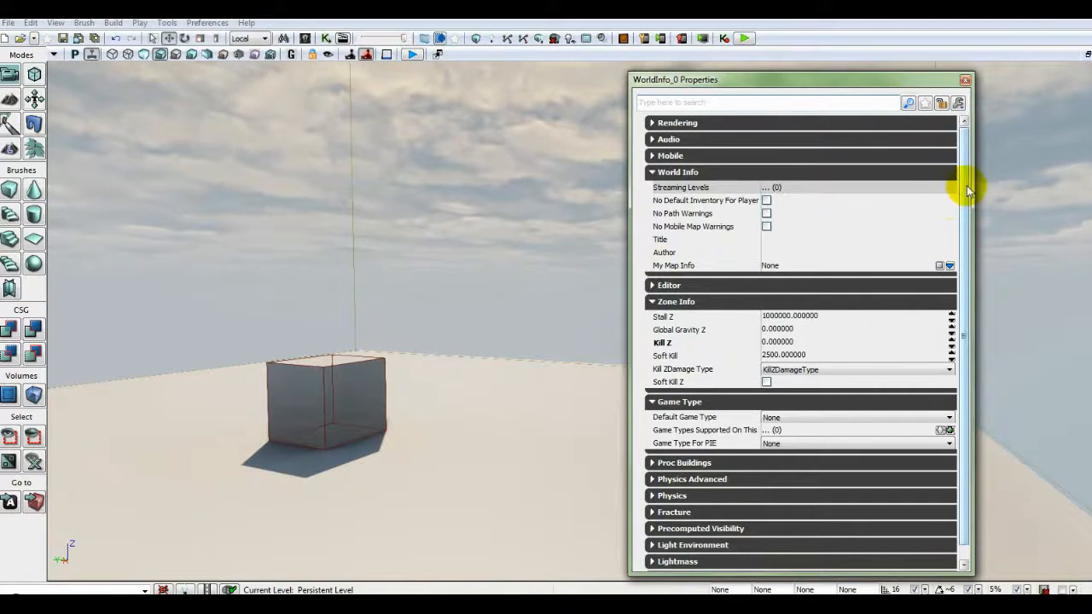
left_click_drag(963, 185, 966, 216)
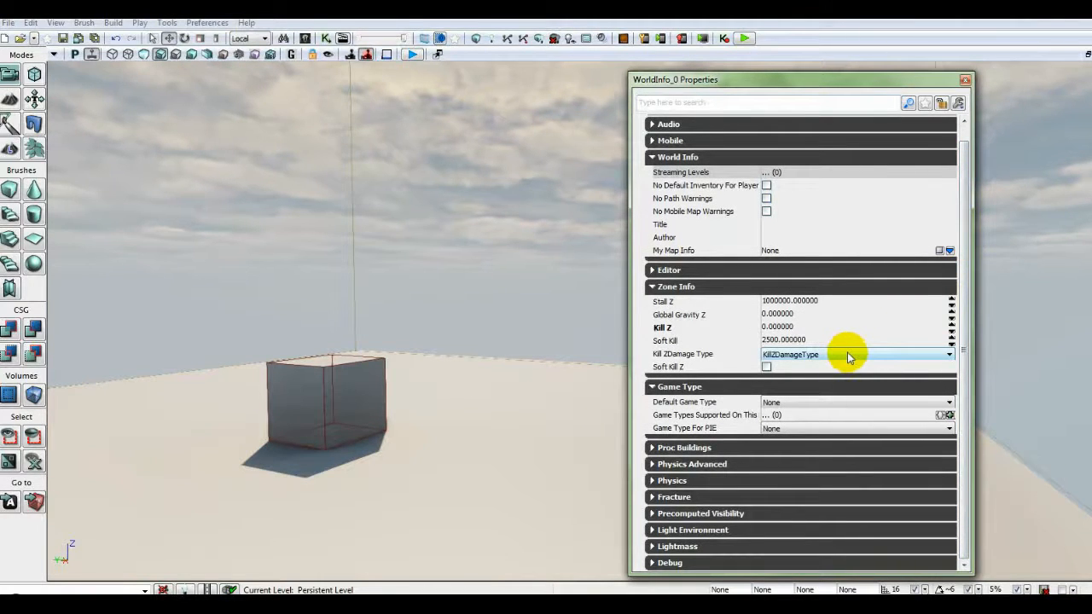
left_click(800, 328)
type("-")
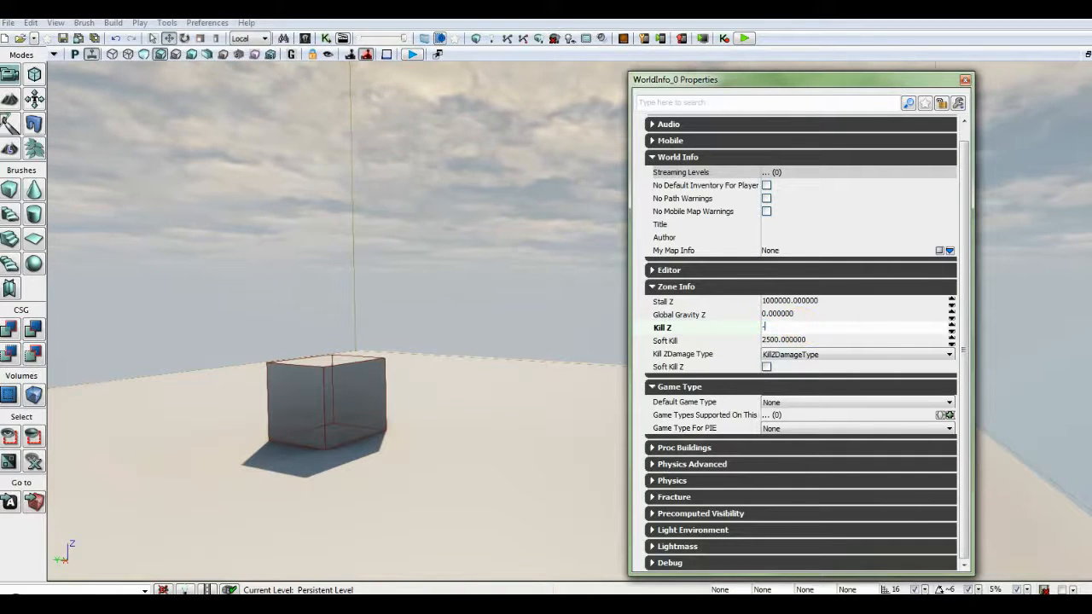
type("1000")
left_click(802, 329)
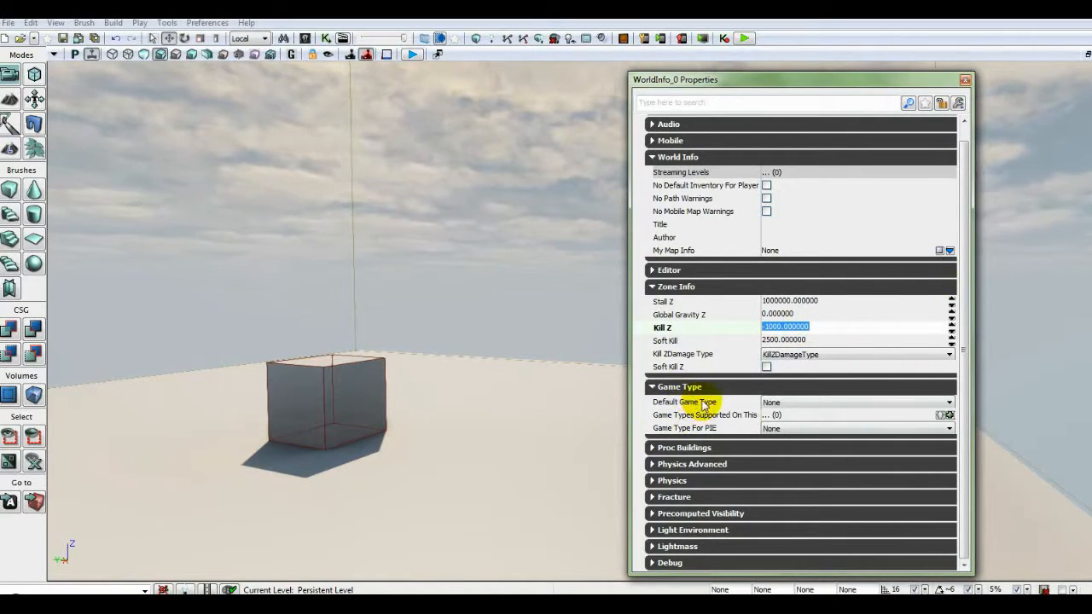
- Set both the Default Game Type and the Game Type For PIE to utgame in the world properties
left_click(778, 402)
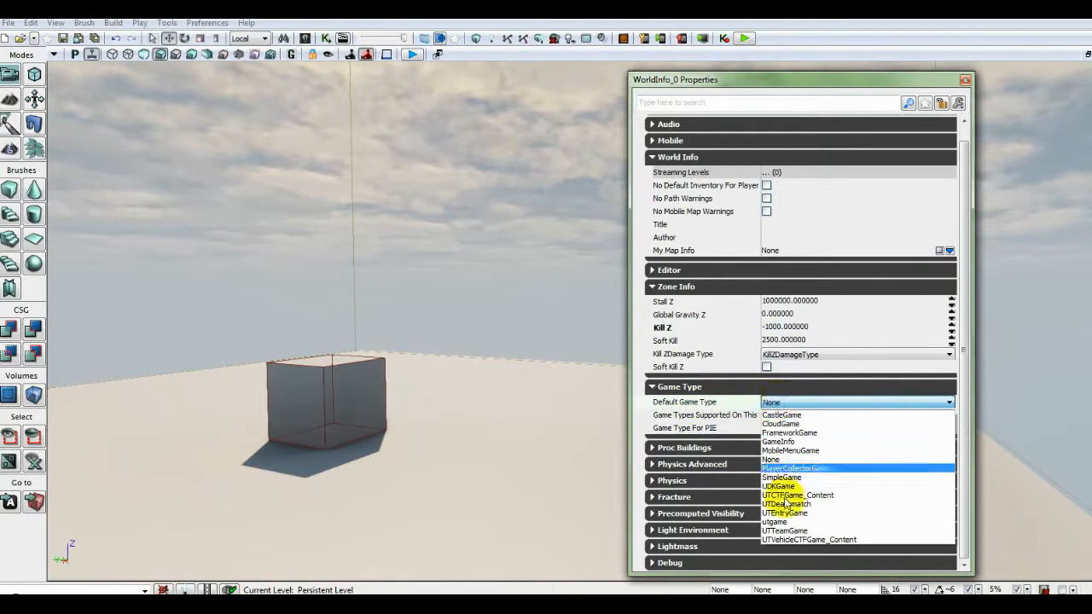
left_click(780, 517)
left_click(777, 429)
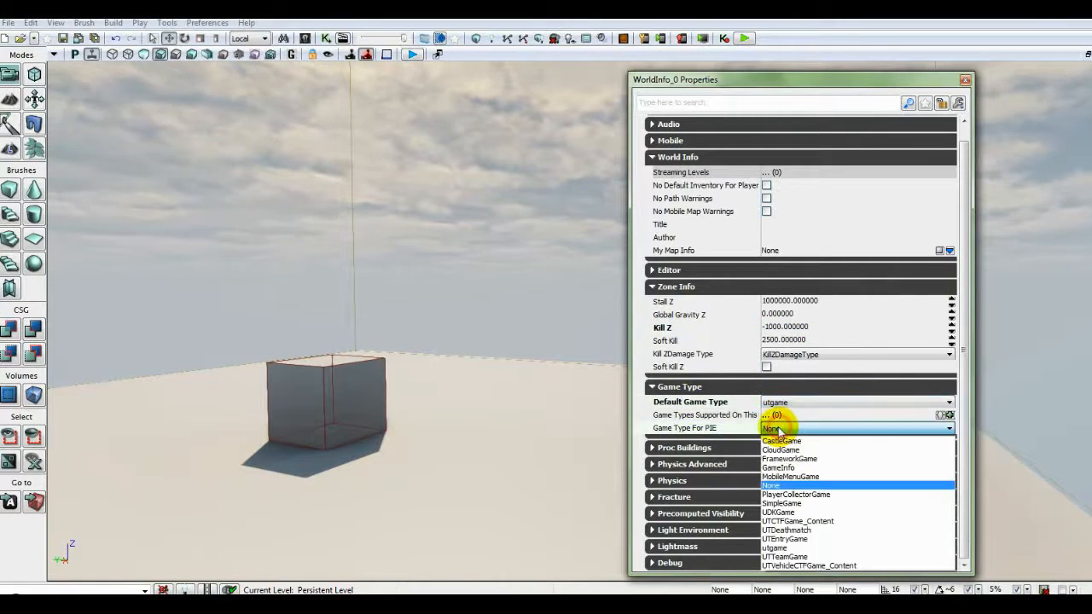
left_click(777, 546)
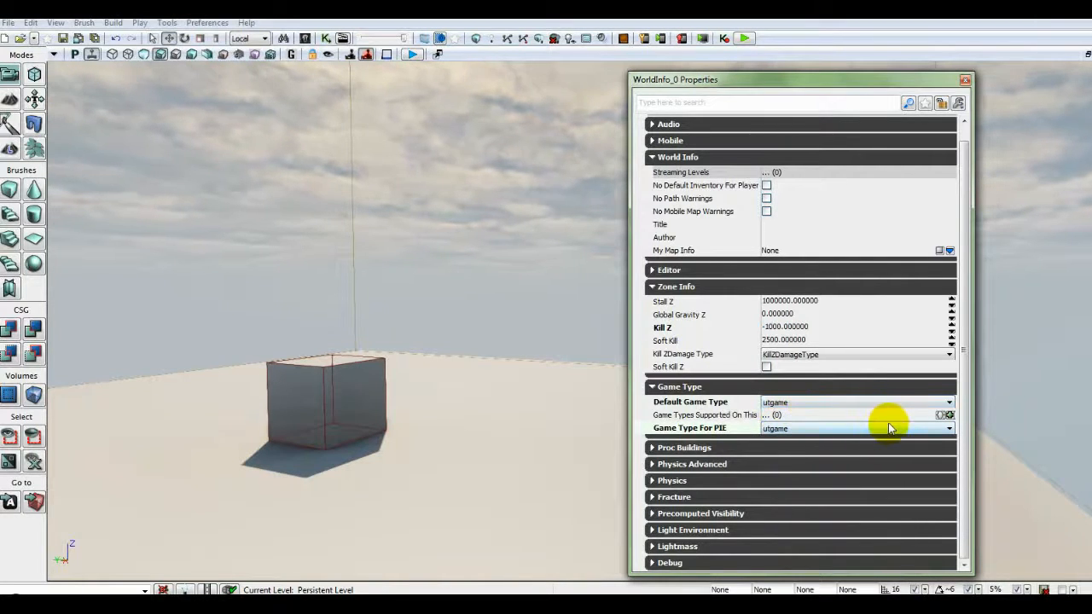
- Enlarge the world properties window and add utgame and UTCTFGame_Content to the game types supported on this map
left_click_drag(876, 79, 876, 32)
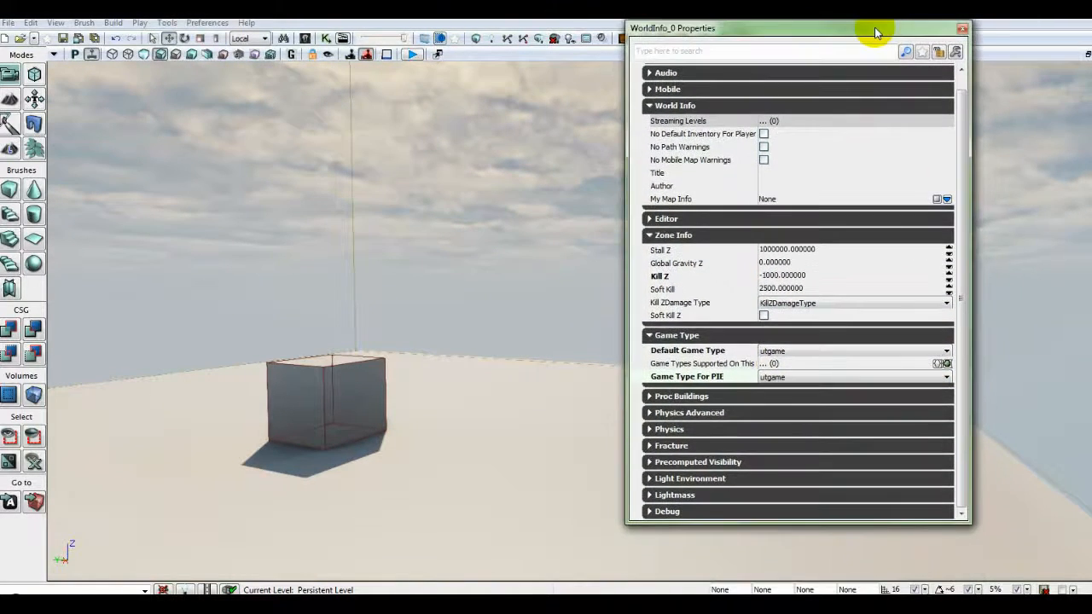
left_click(912, 527)
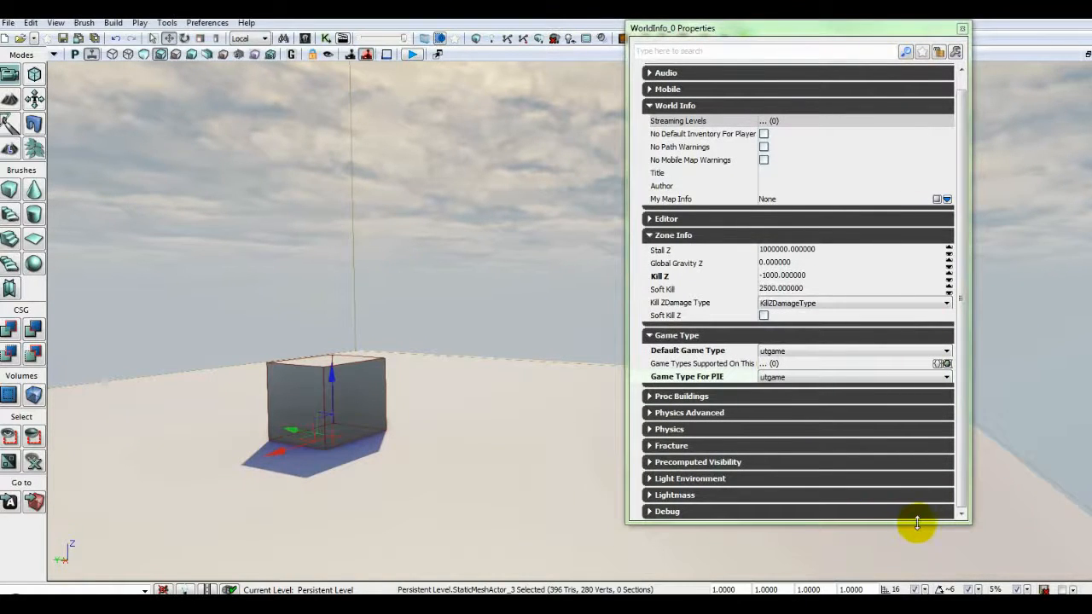
left_click_drag(919, 522, 925, 571)
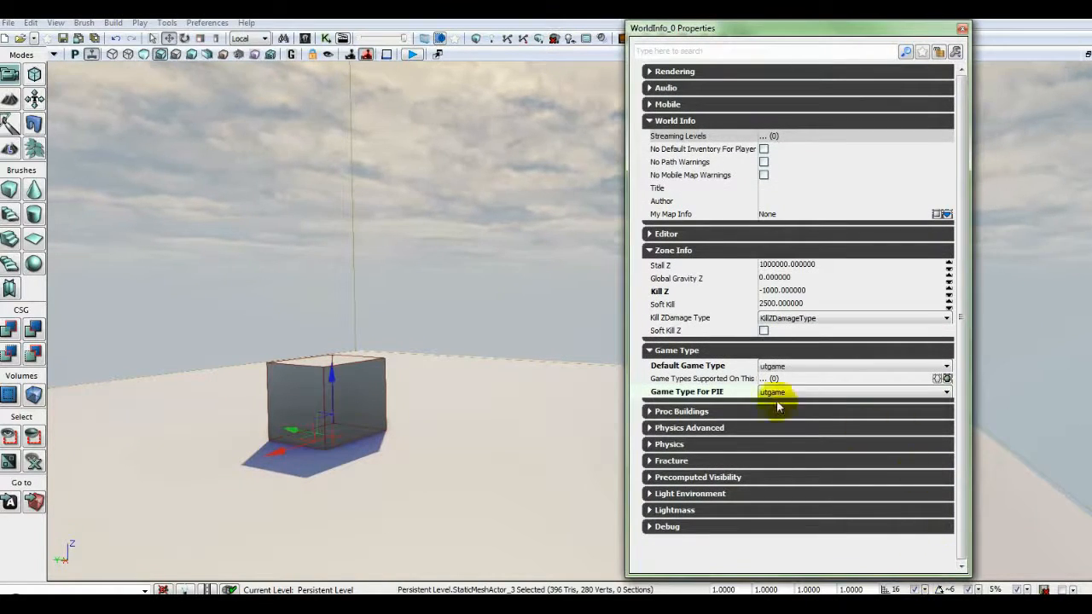
mouse_move(636, 381)
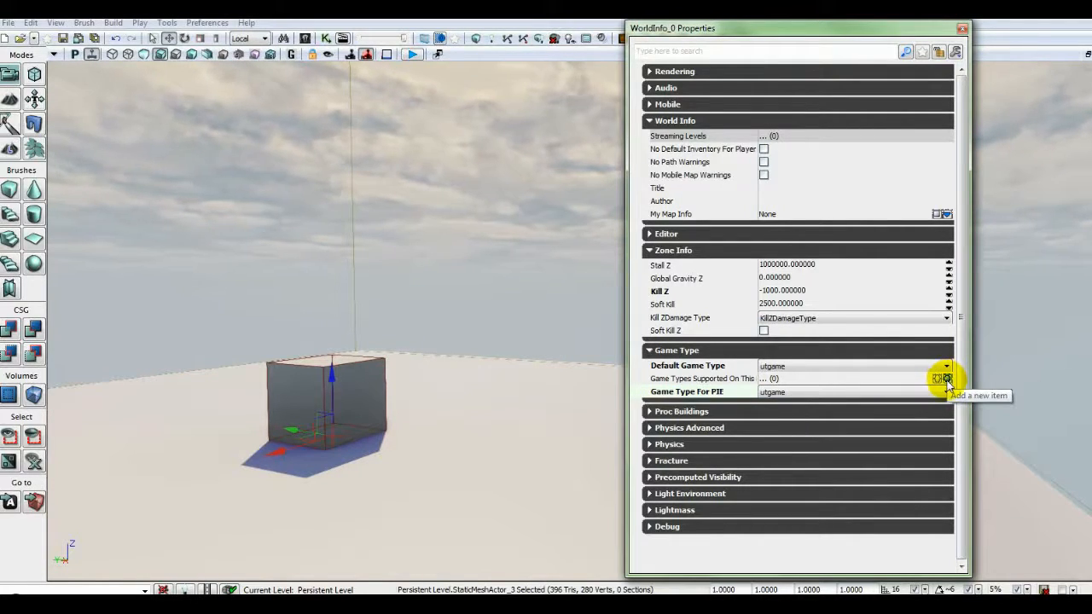
left_click(947, 379)
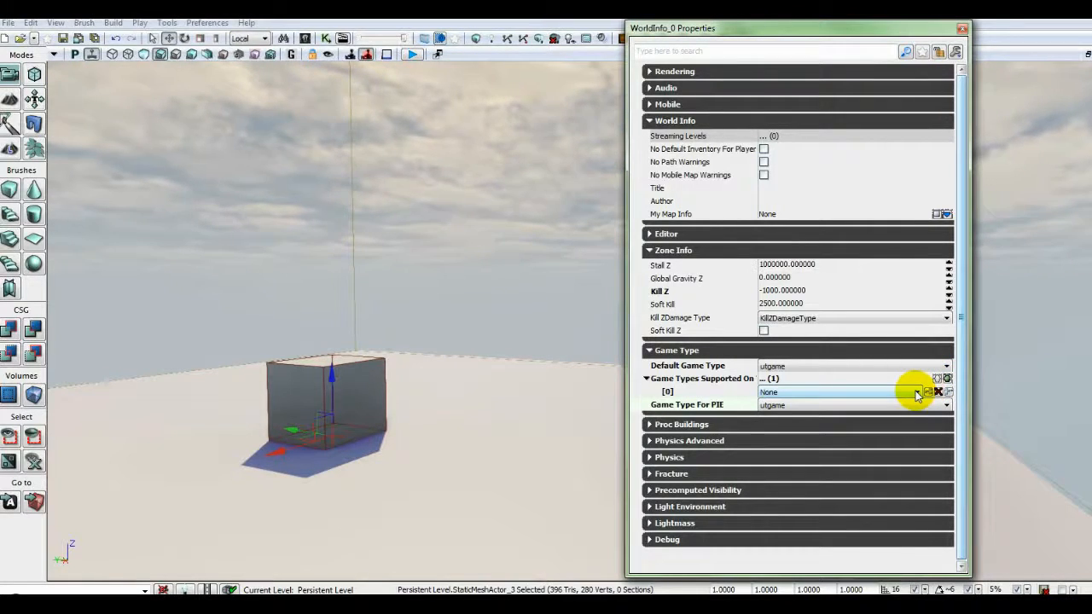
left_click(917, 393)
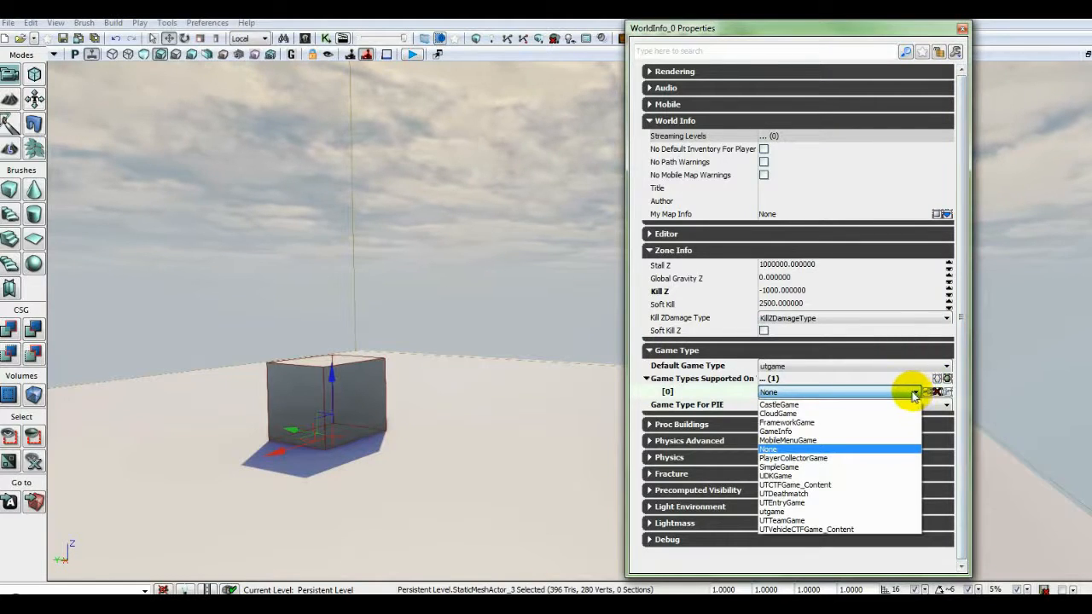
left_click(778, 512)
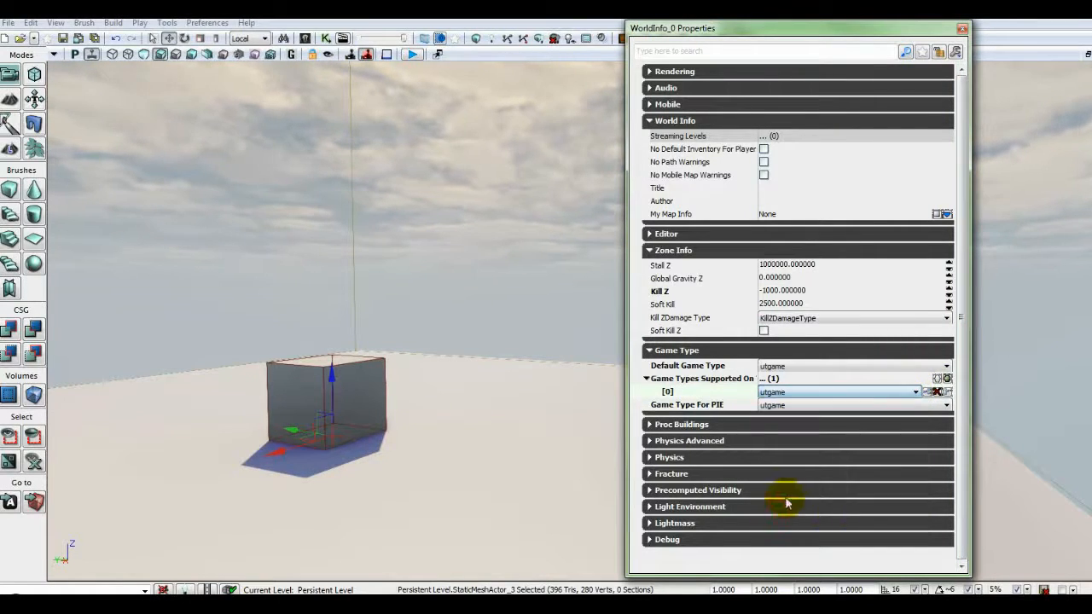
left_click(947, 379)
left_click(900, 407)
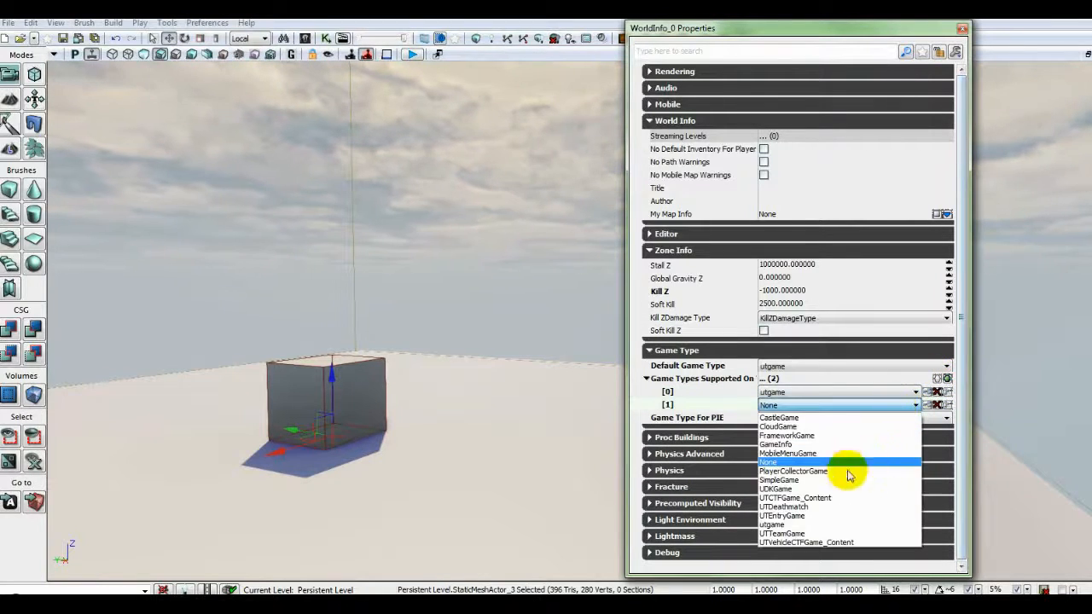
left_click(780, 499)
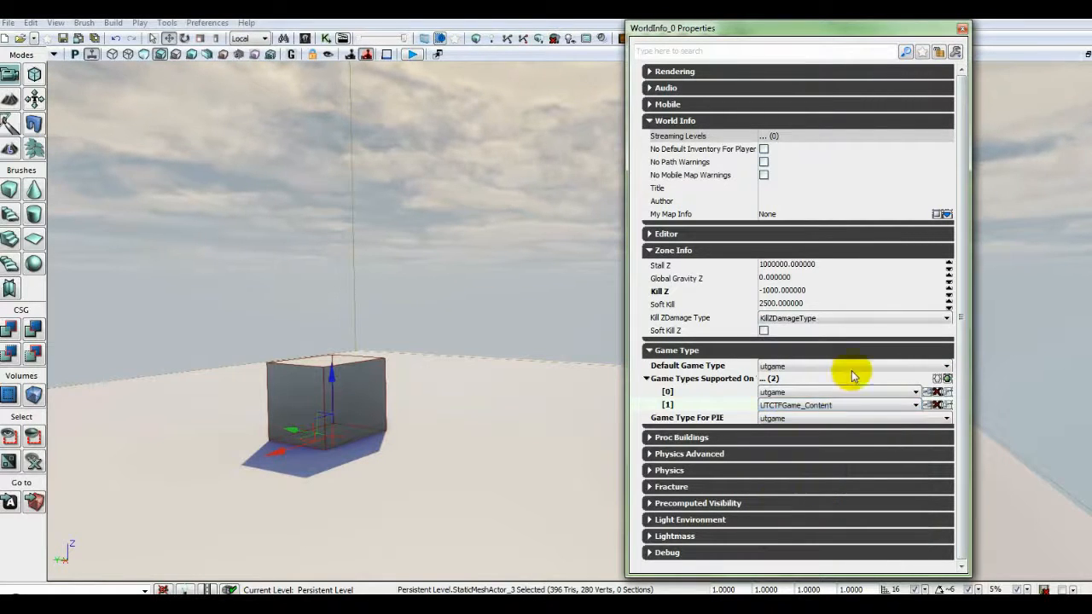
- Add UTDeathmatch and UTTeamGame to the map's supported game types, collapse the list, and close the world properties
left_click(947, 379)
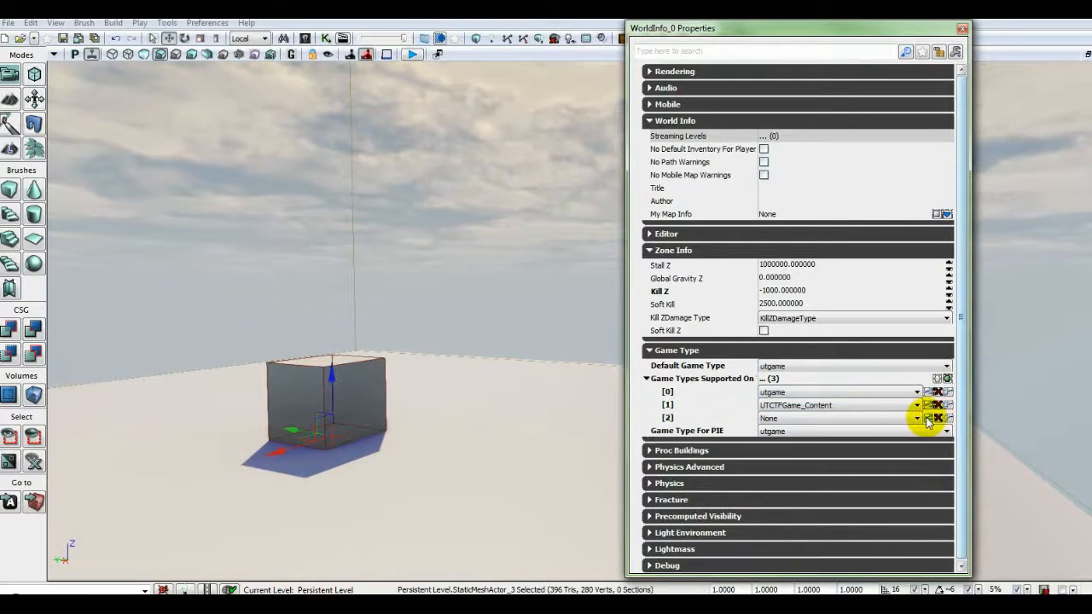
left_click(915, 417)
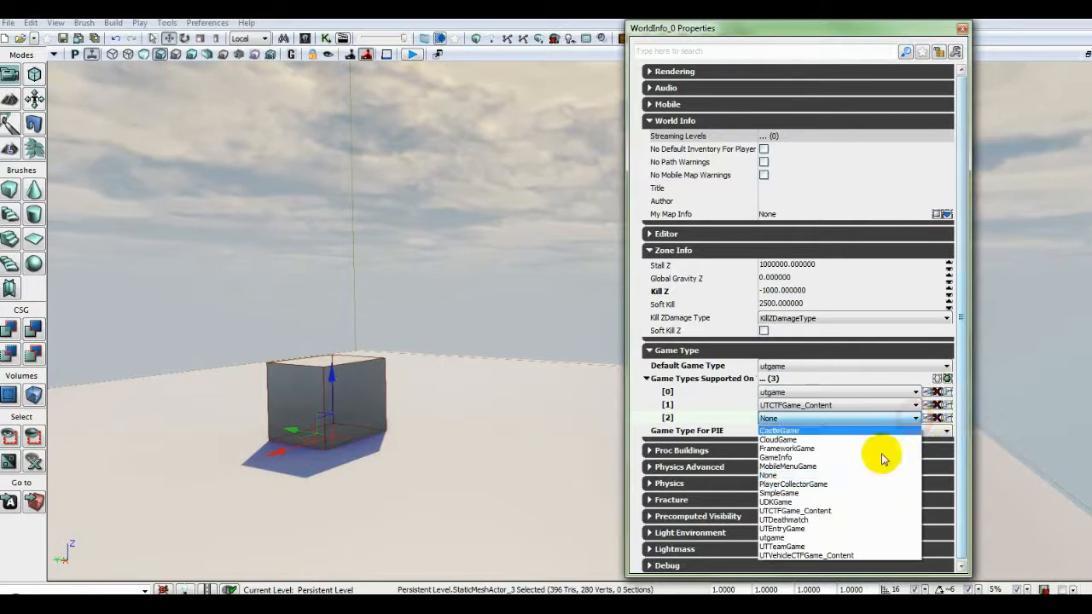
left_click(779, 519)
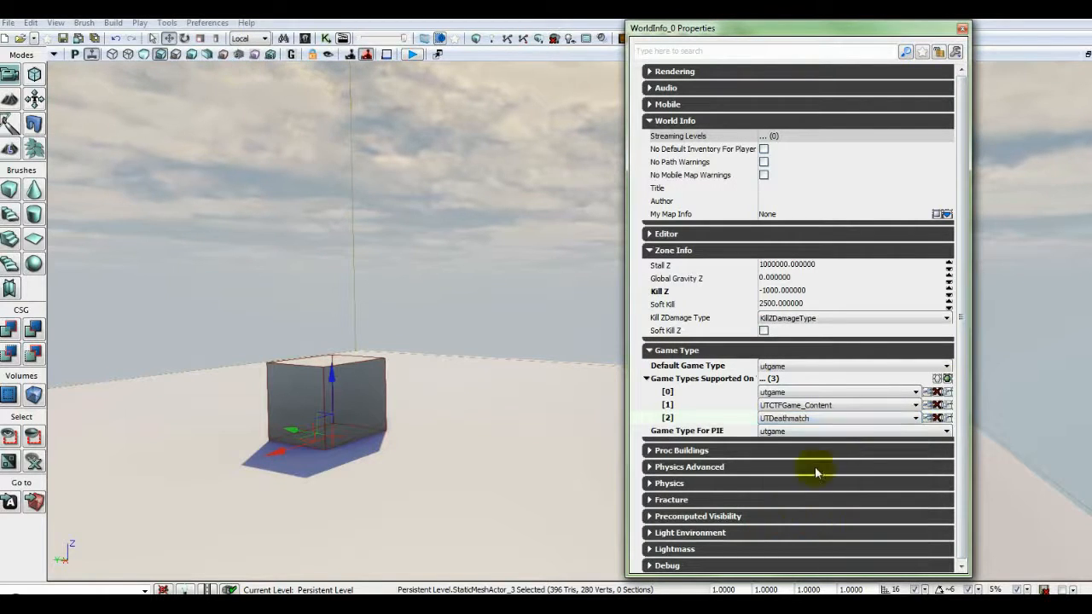
left_click(944, 379)
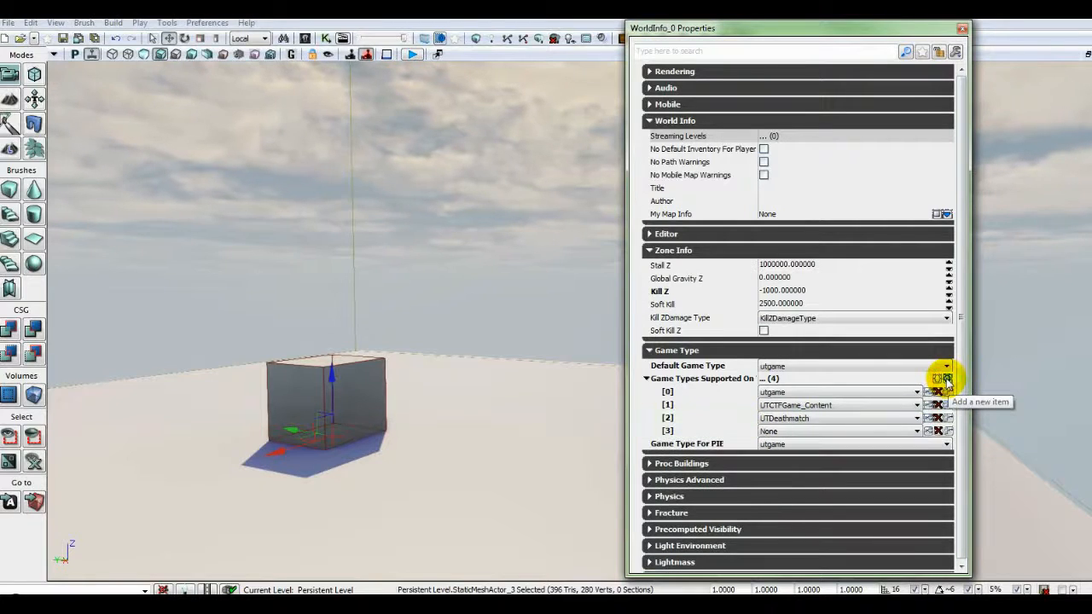
left_click(860, 432)
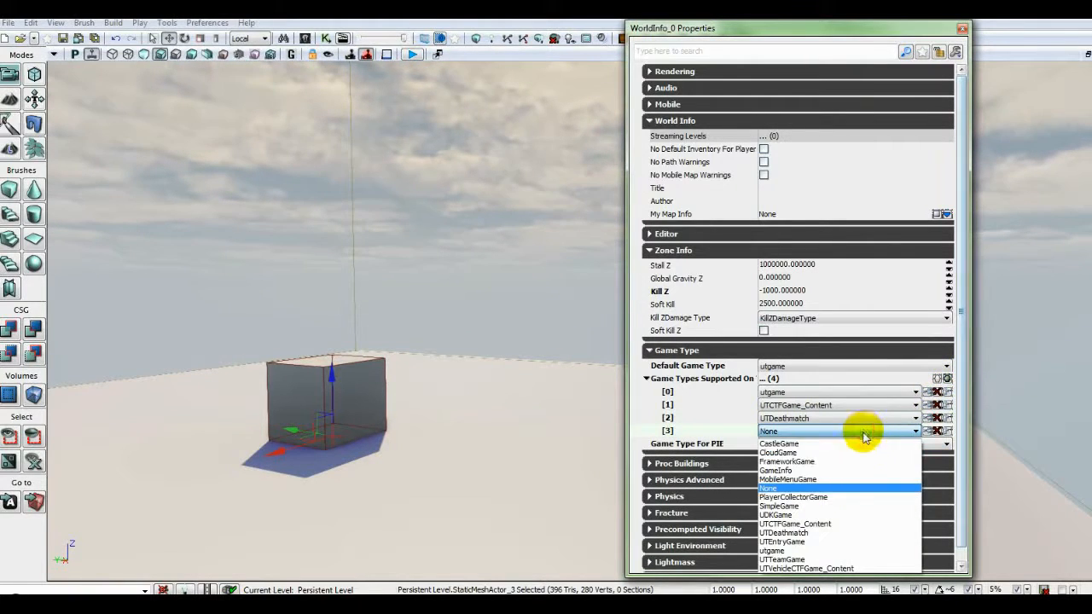
left_click(782, 560)
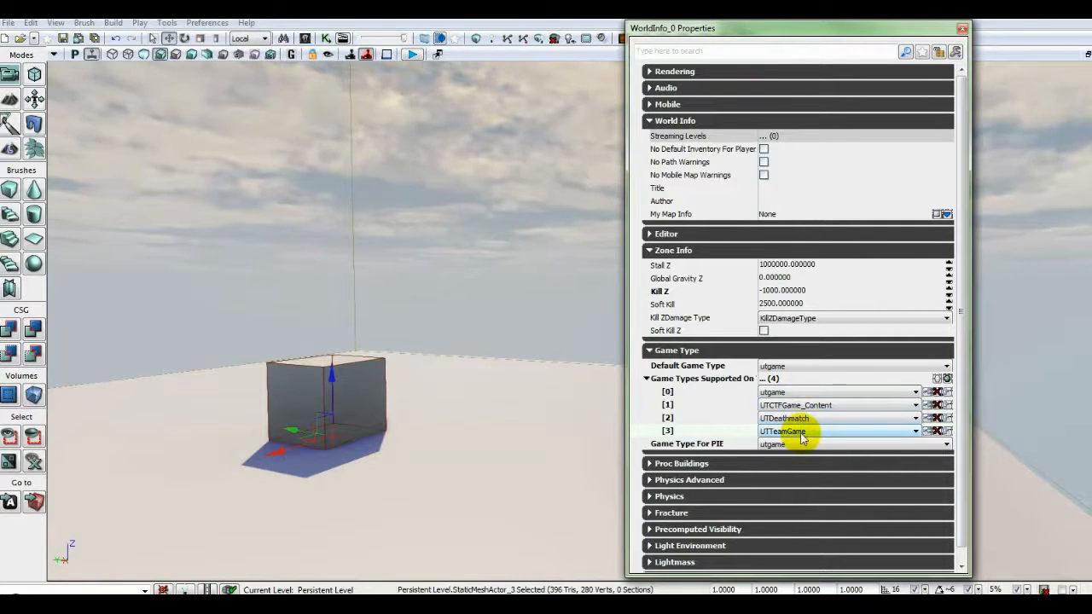
left_click(647, 378)
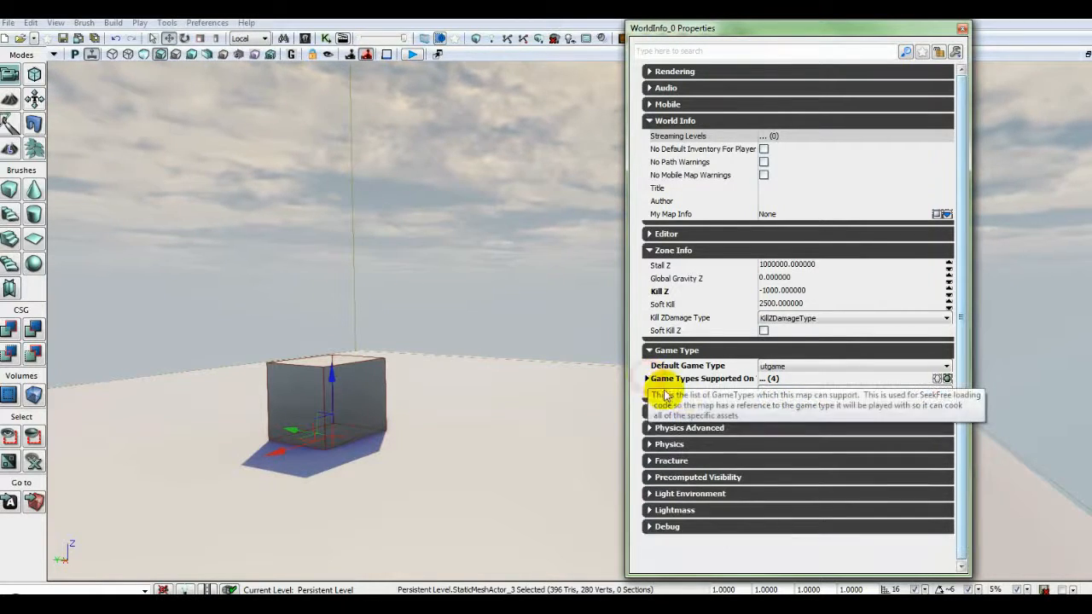
left_click(962, 32)
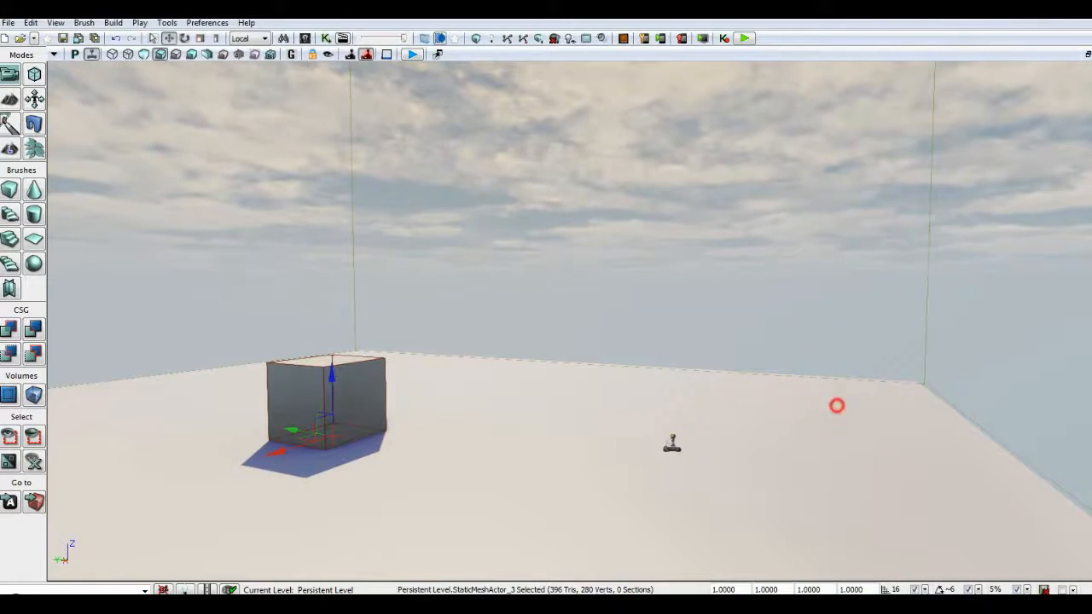
- Delete the level's default floor static mesh beneath the cube
mouse_move(837, 405)
left_mouse_down()
mouse_move(805, 411)
mouse_move(929, 394)
mouse_move(793, 414)
mouse_move(849, 395)
mouse_move(834, 398)
left_mouse_up()
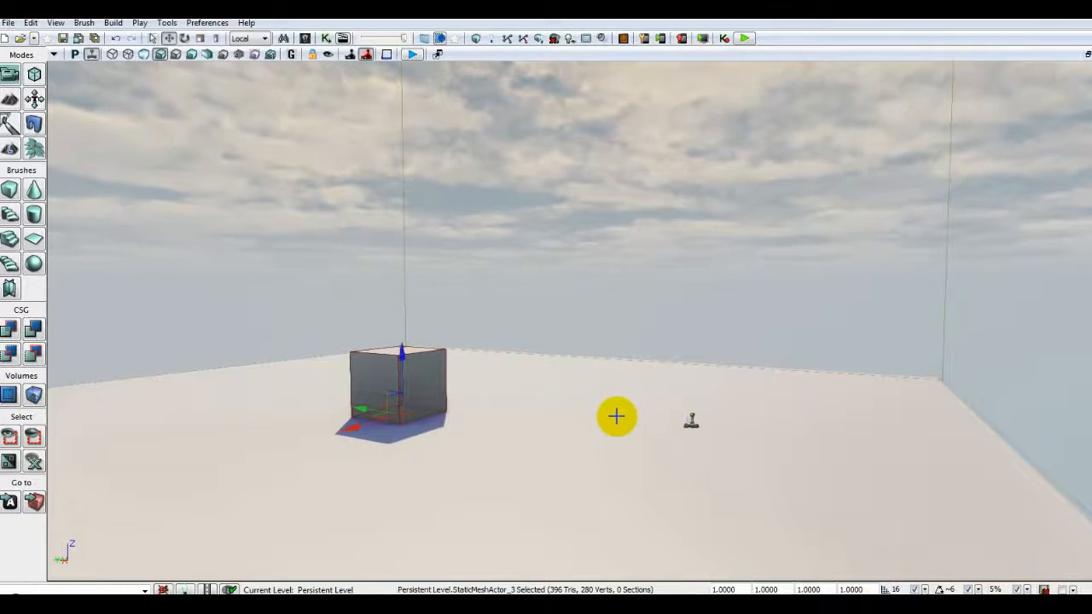
left_click_drag(602, 419, 602, 421)
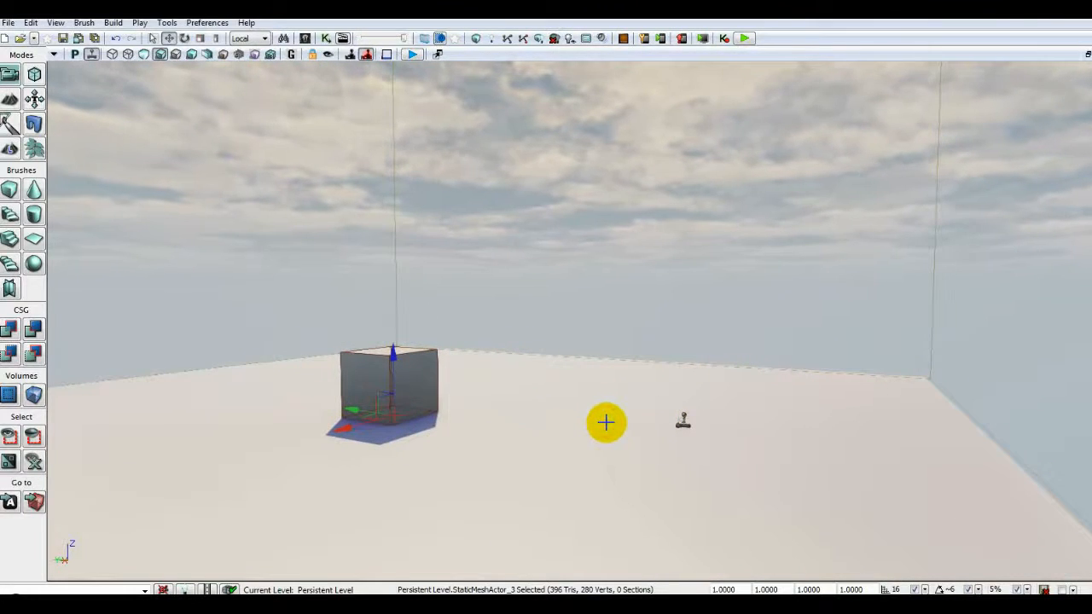
left_click(606, 423)
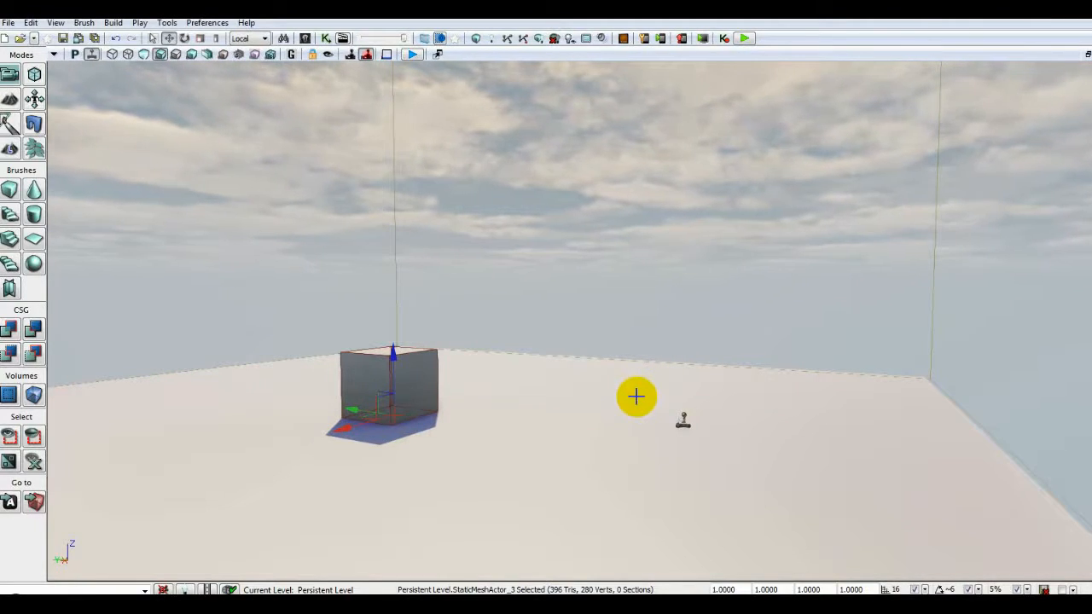
key("Delete")
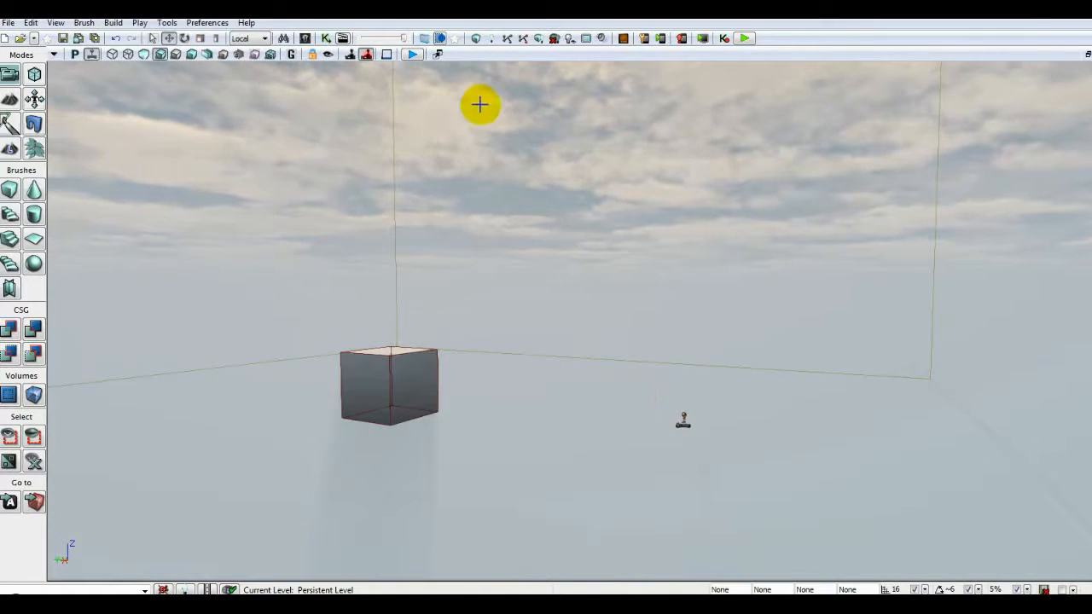
- Create a new landscape with a heightmap size of 127 x 127 vertices, and close the Landscape Edit window
left_click(10, 148)
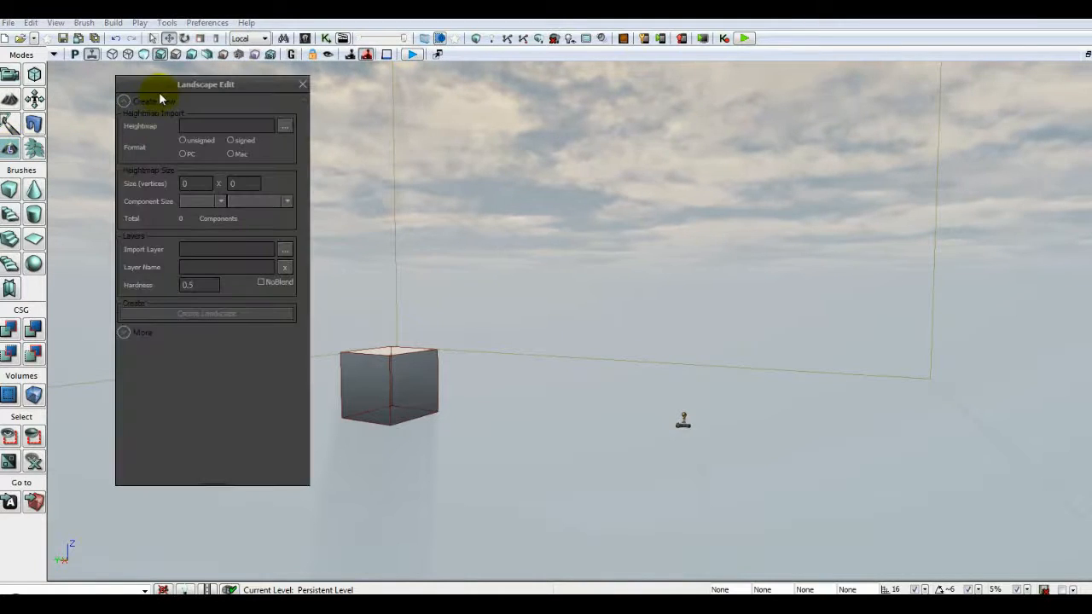
left_click_drag(161, 86, 103, 93)
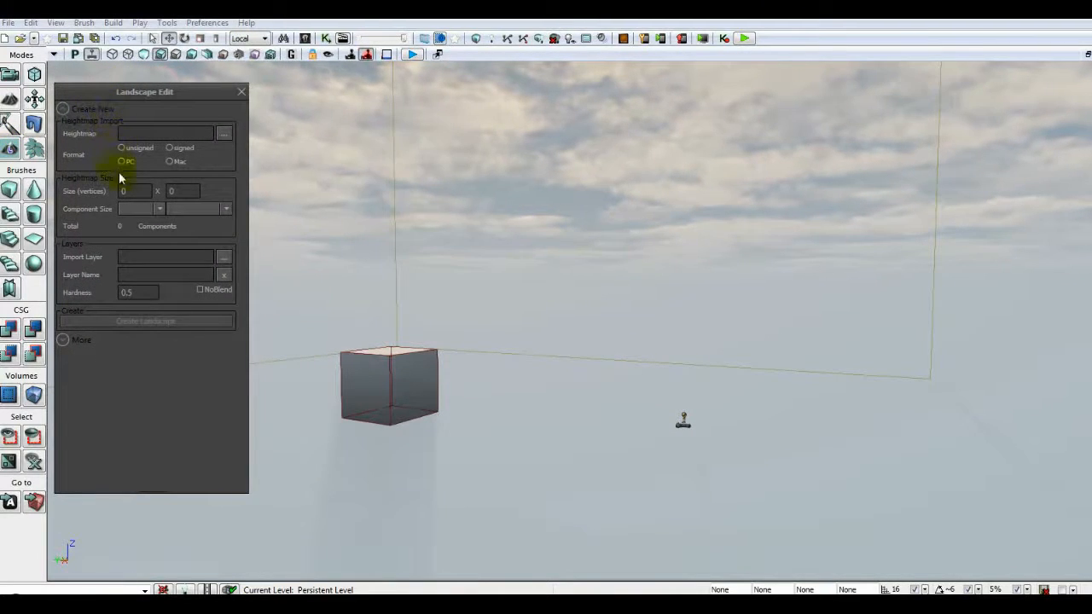
left_click_drag(130, 189, 100, 195)
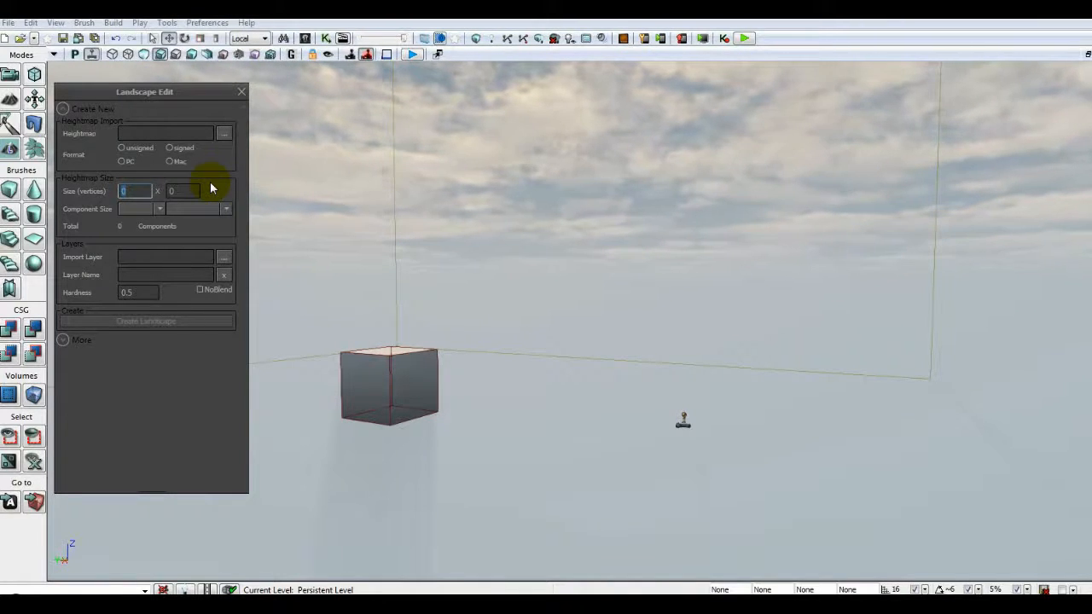
type("127")
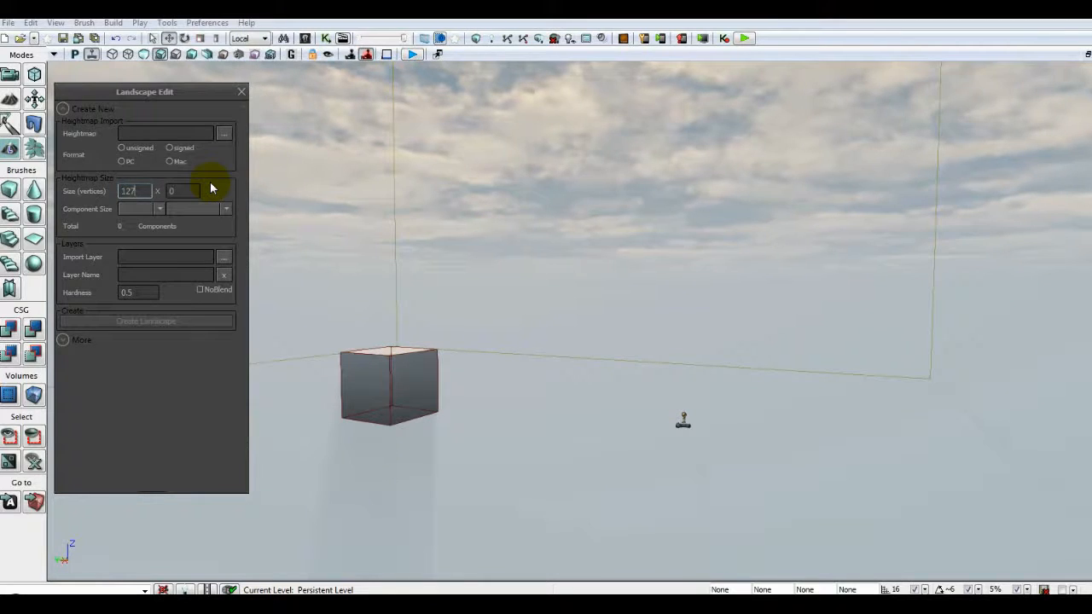
key("Tab")
type("127")
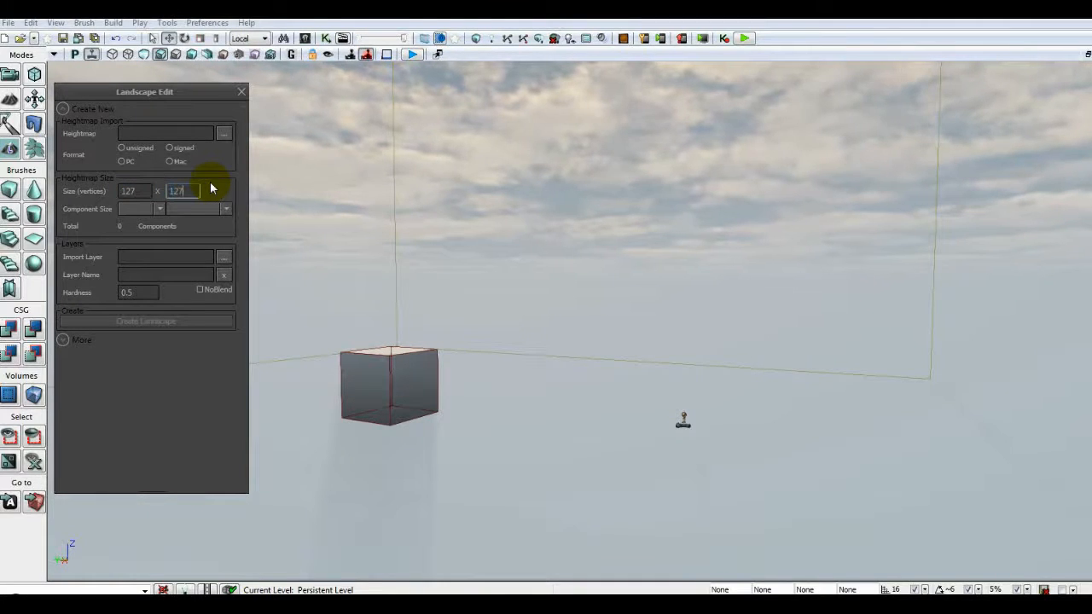
key("Return")
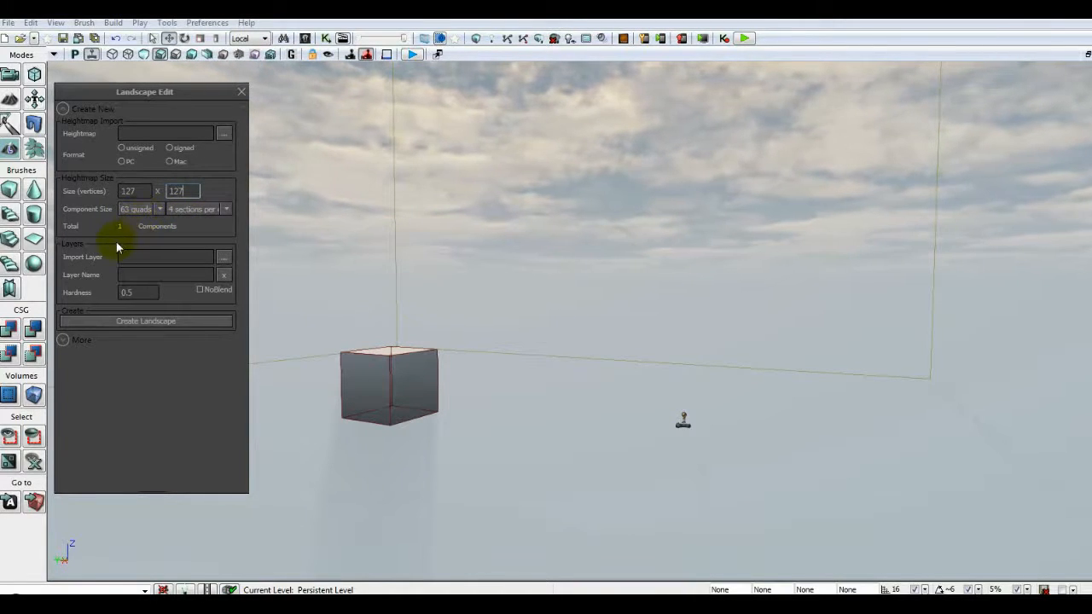
left_click(110, 322)
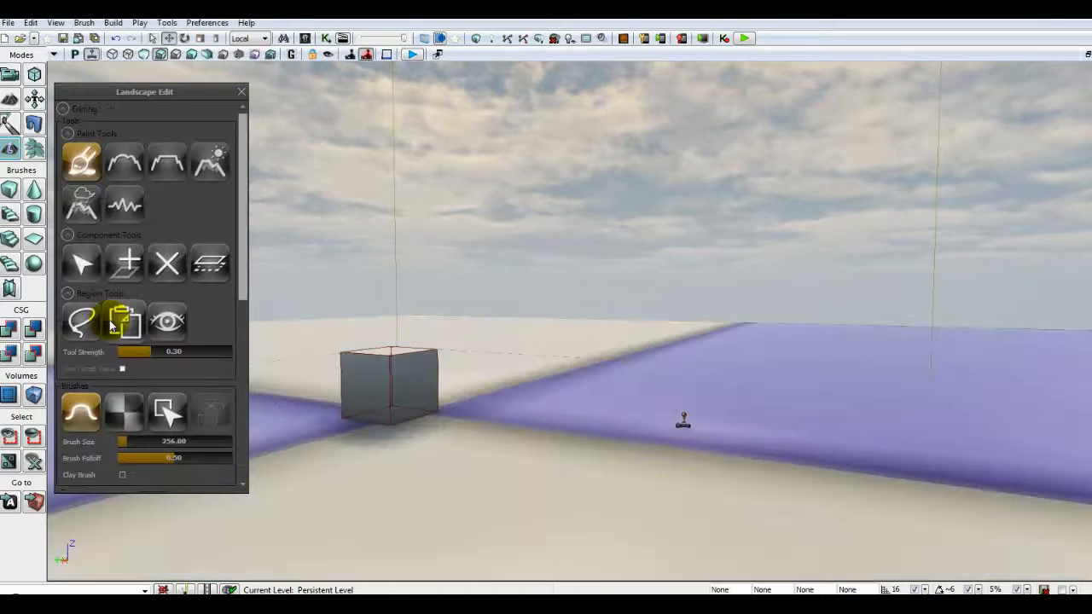
left_click(243, 92)
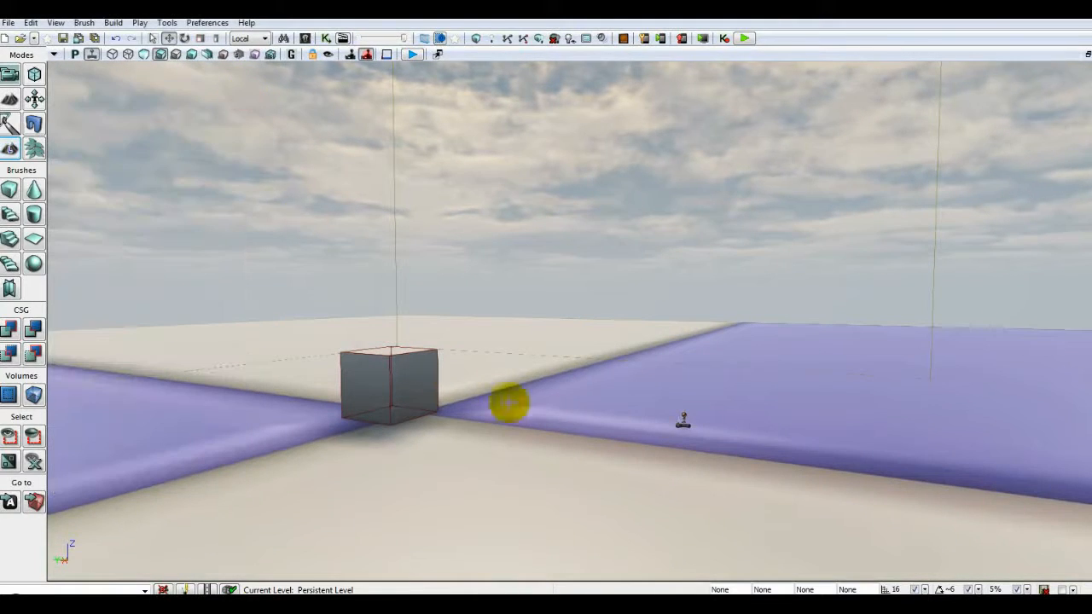
- Play-test the level in the editor preview, walking around on the new landscape, and exit the preview
left_click(738, 41)
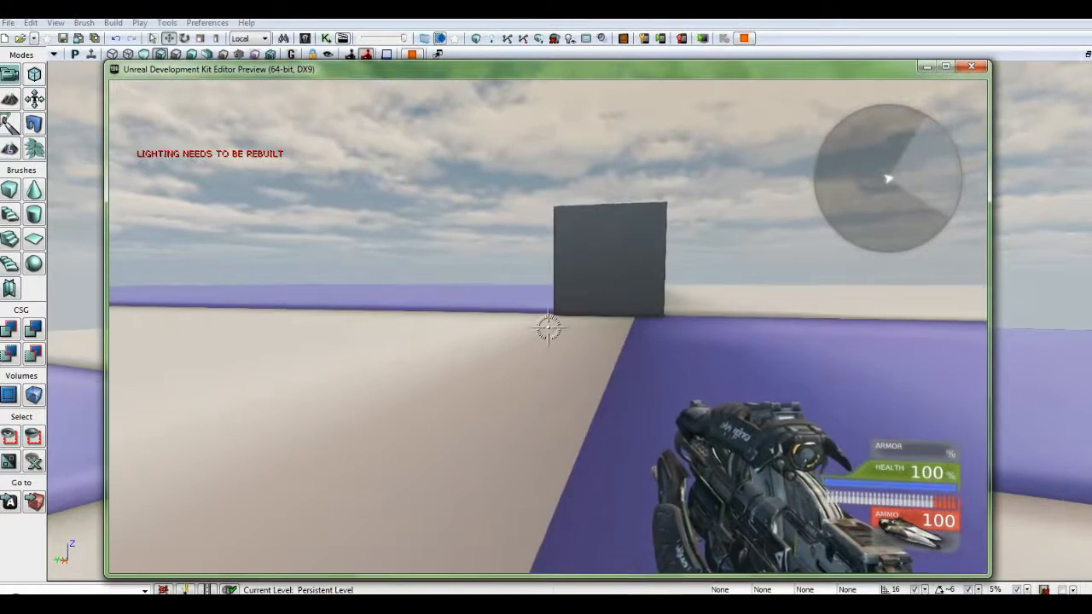
key("w")
key("d")
key("s")
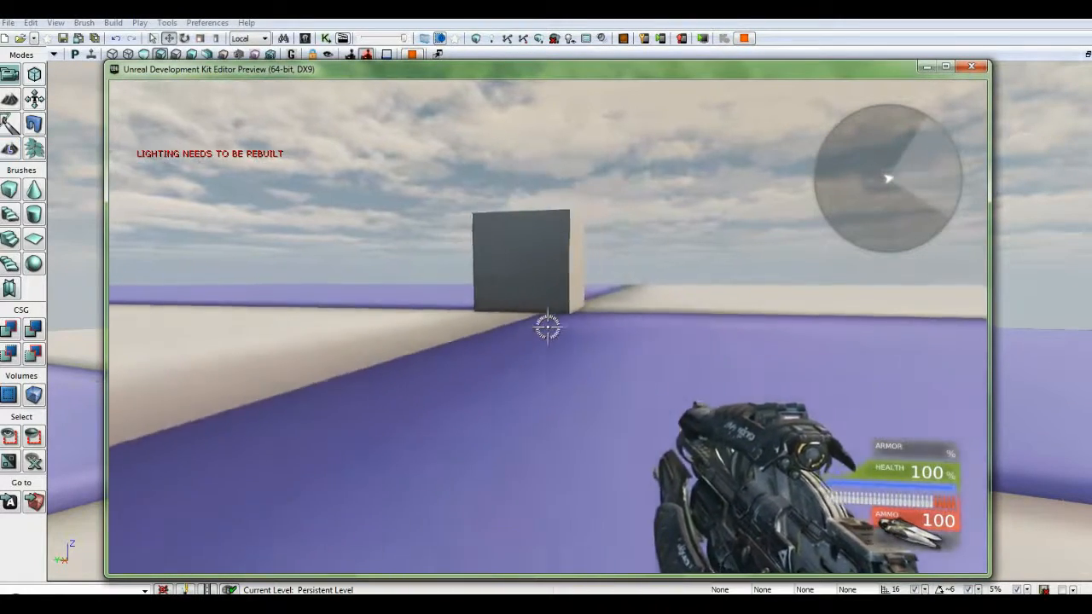
key("Escape")
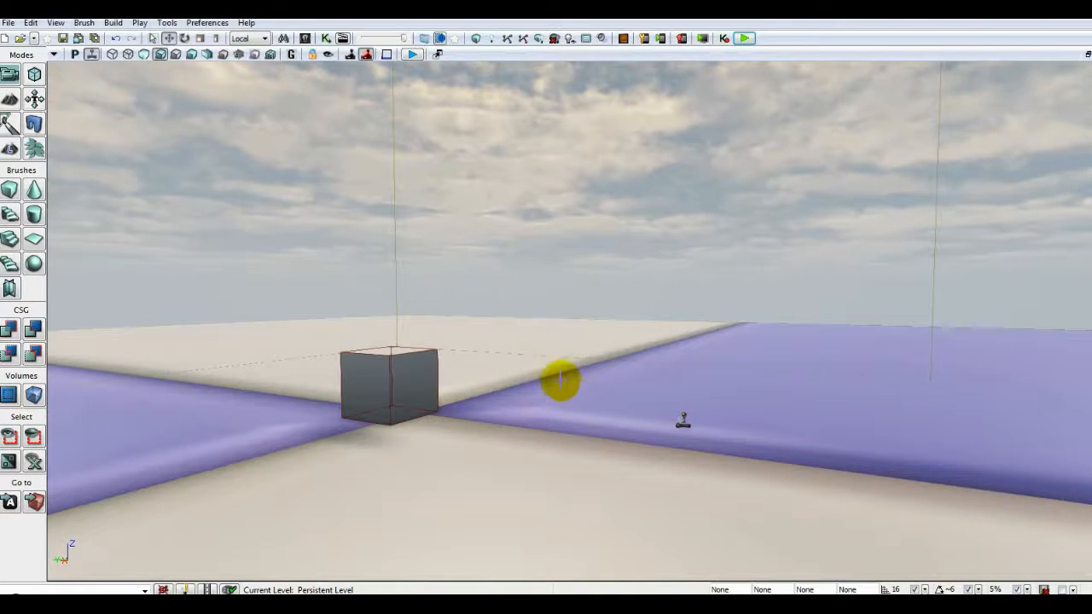
- Open the Content Browser and show the LS_Materials group of the BH_Tutorial_01 package
left_click(565, 383)
mouse_move(565, 383)
left_mouse_down()
mouse_move(484, 401)
mouse_move(613, 375)
mouse_move(567, 393)
mouse_move(609, 379)
mouse_move(567, 383)
left_mouse_up()
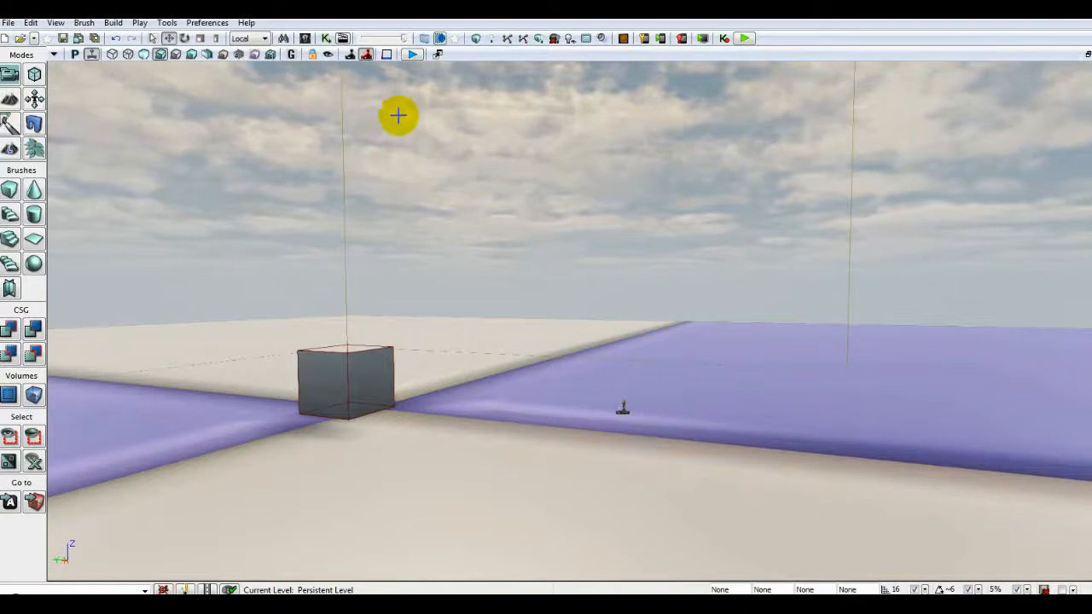
left_click(304, 39)
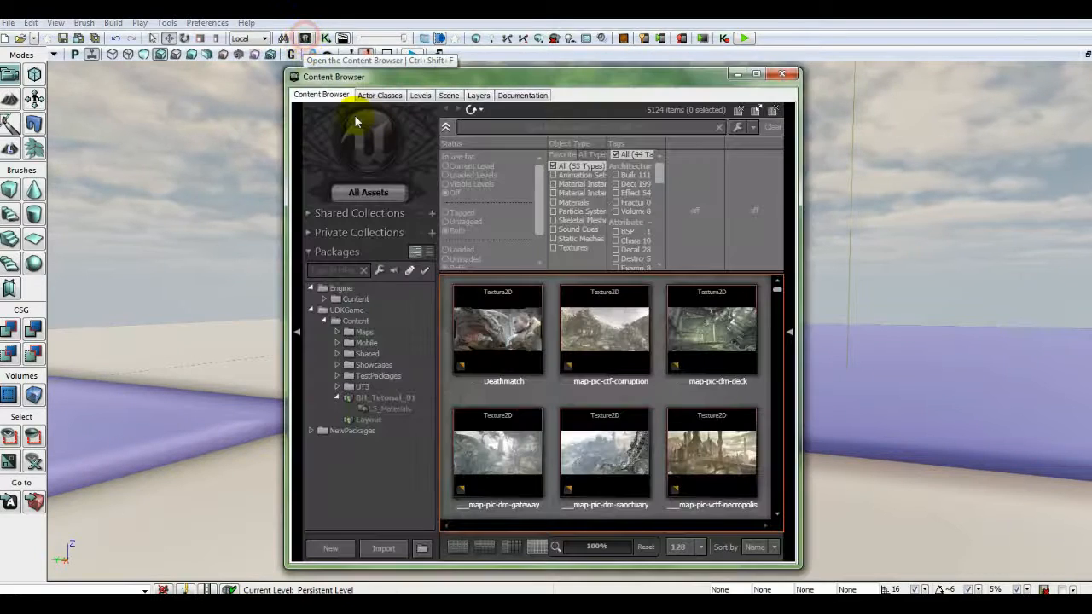
left_click(367, 398)
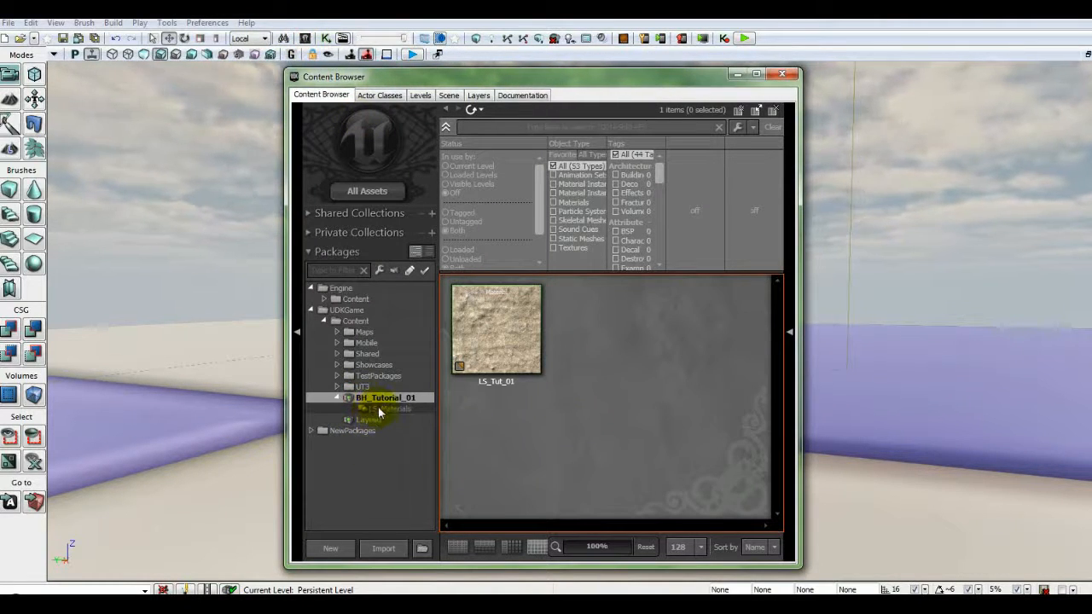
left_click(382, 410)
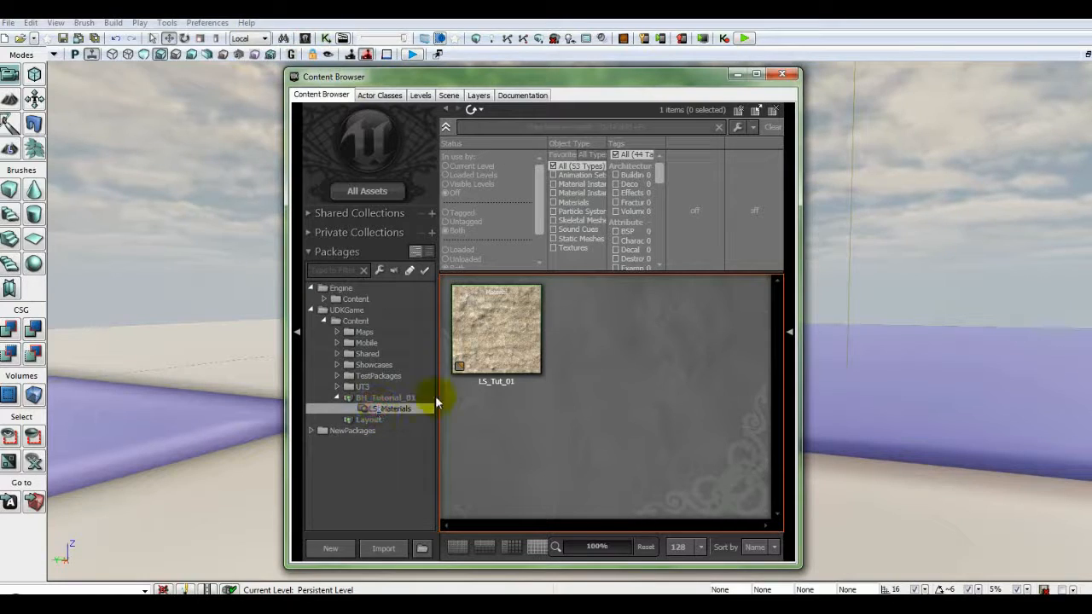
- Try to delete the LS_Tut_01 material from the LS_Materials group of the BH_Tutorial_01 package
left_click(490, 328)
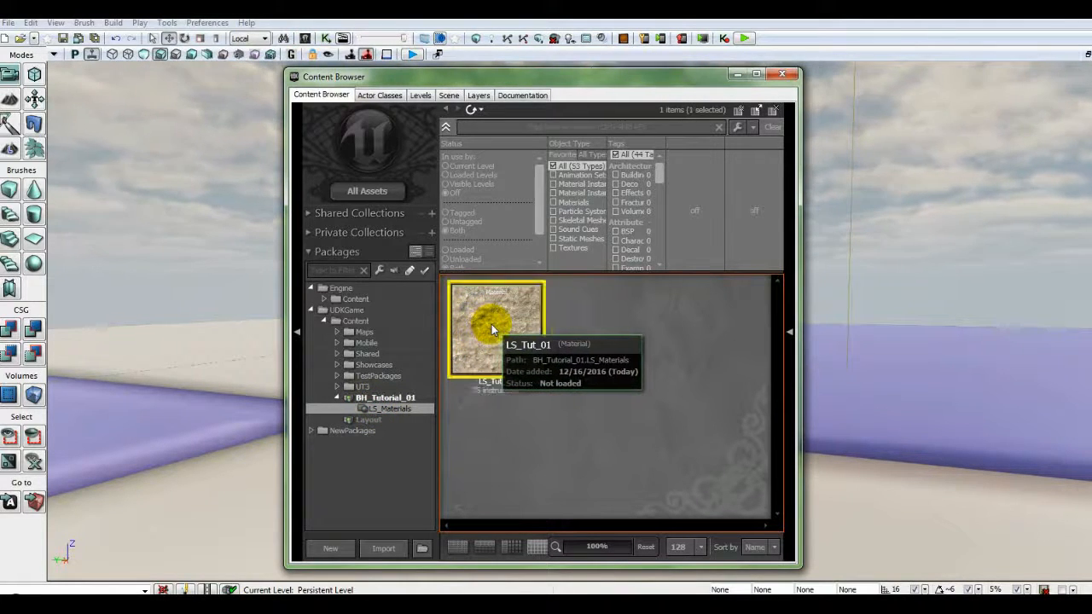
right_click(492, 329)
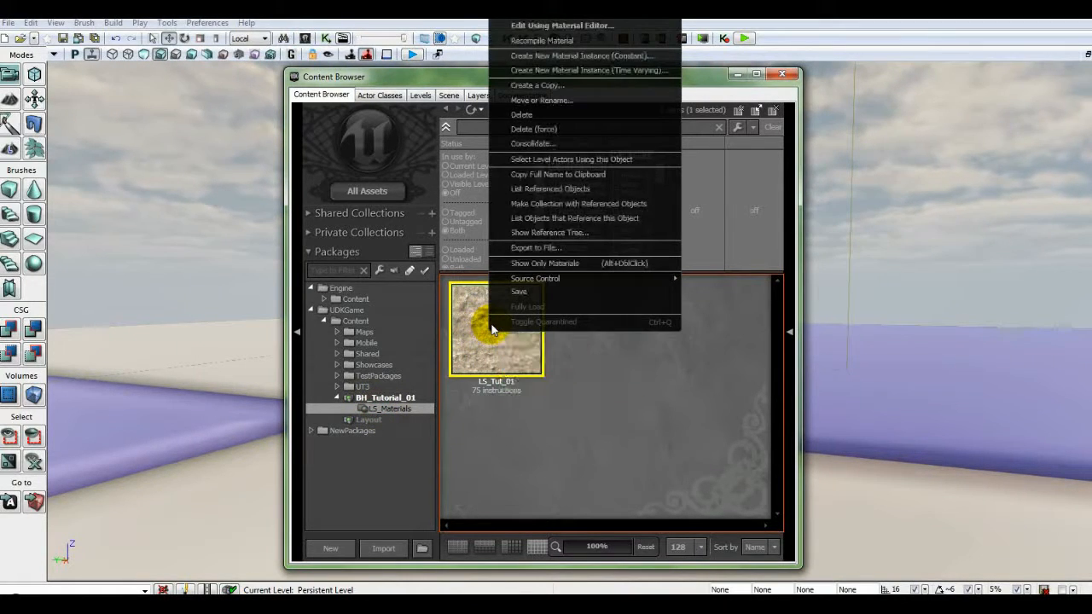
left_click(530, 117)
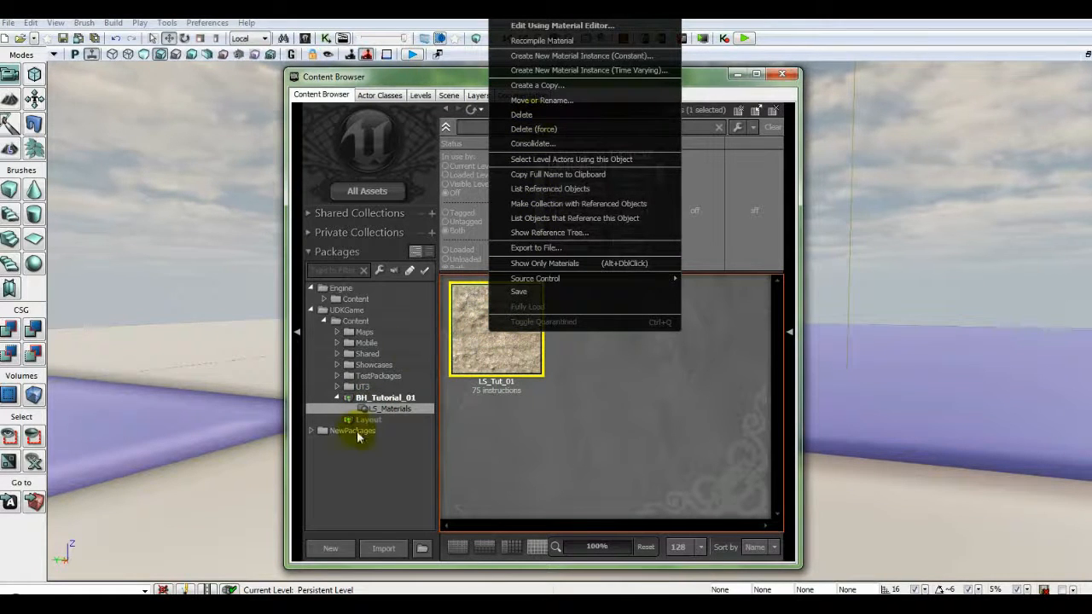
left_click(381, 401)
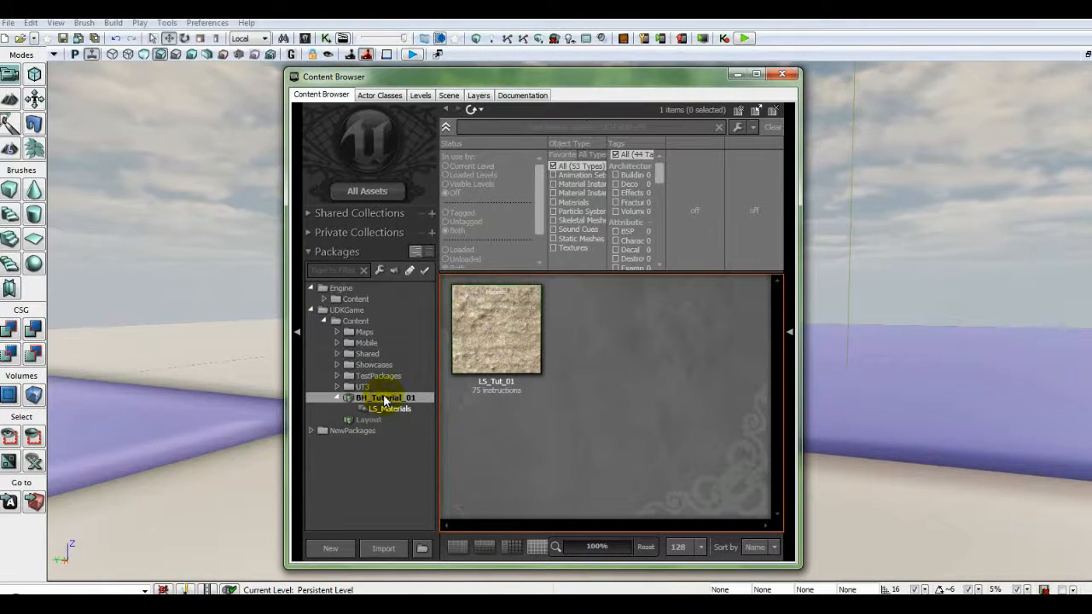
right_click(383, 398)
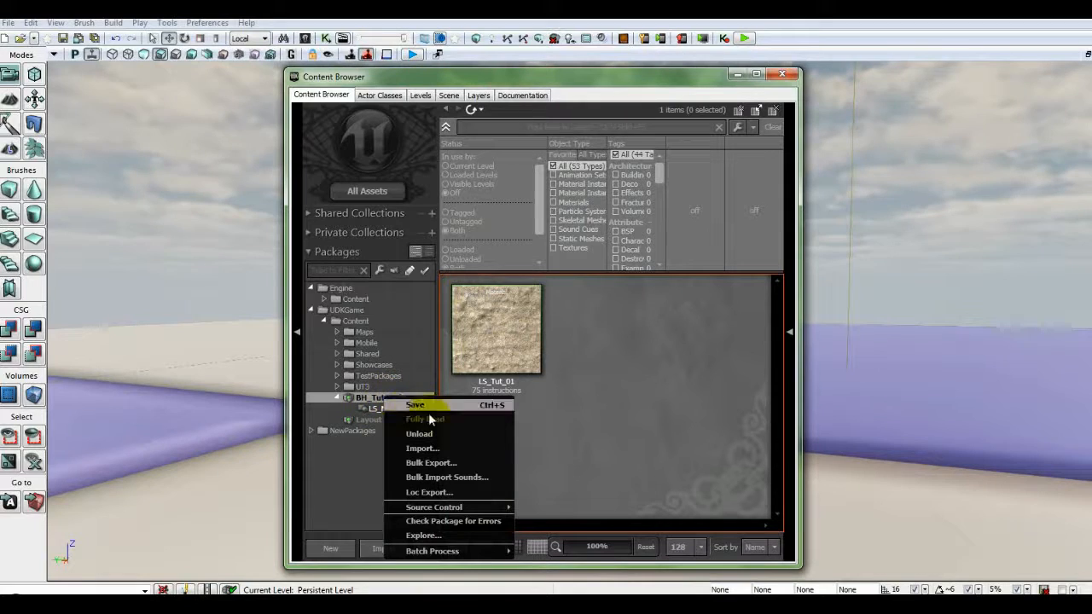
left_click(381, 409)
right_click(507, 339)
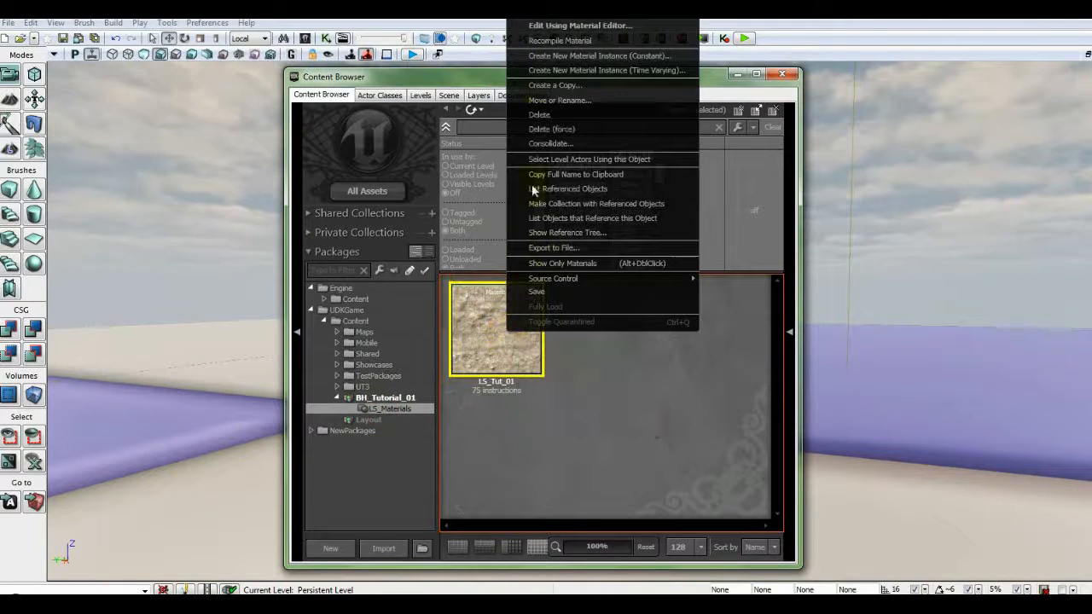
left_click(541, 116)
left_click(558, 340)
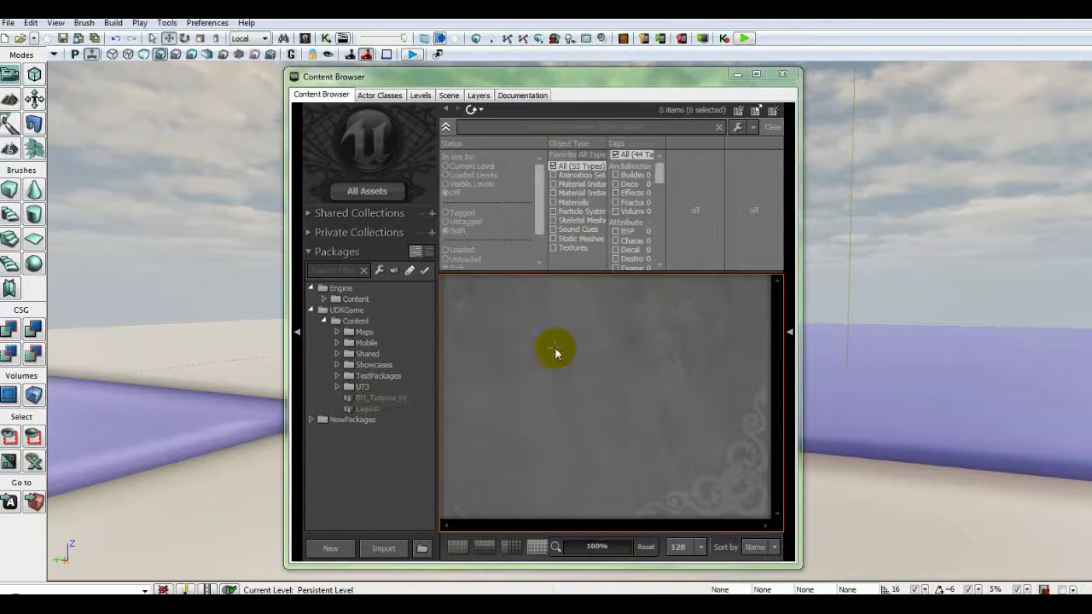
left_click(381, 401)
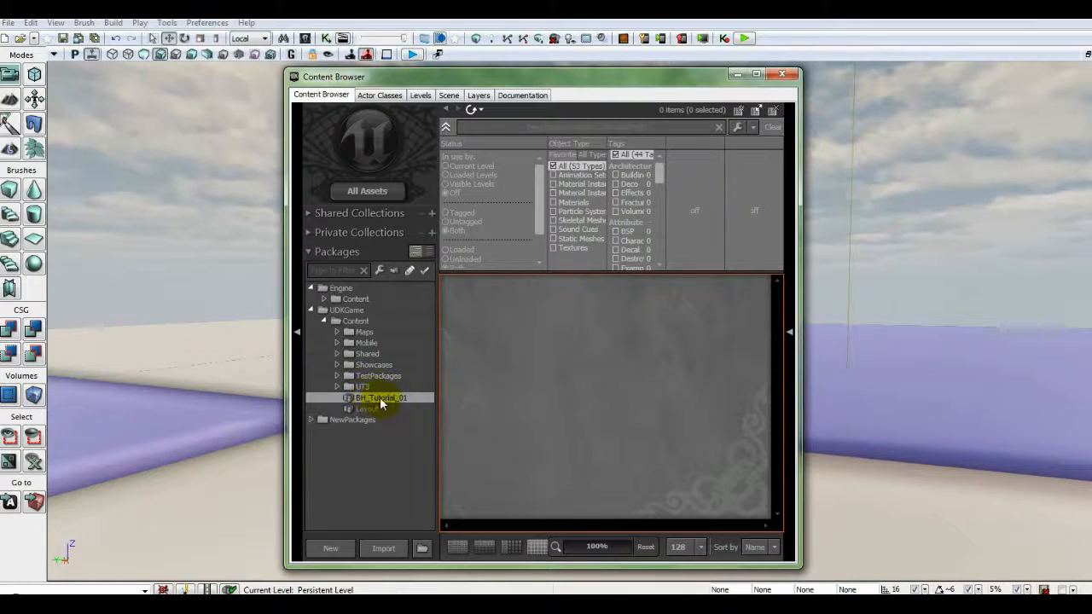
right_click(497, 338)
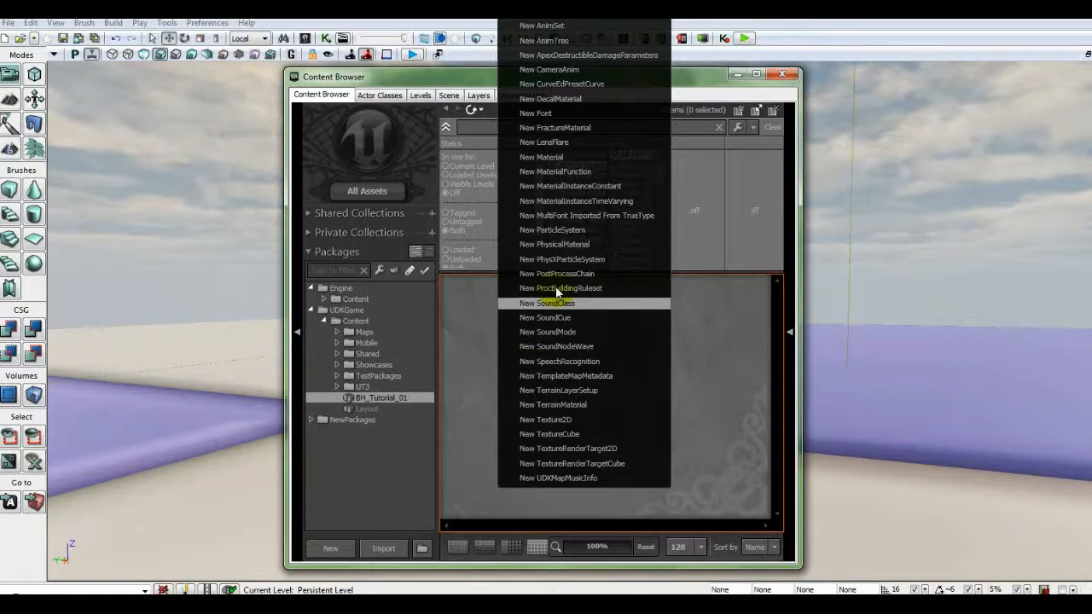
left_click(543, 162)
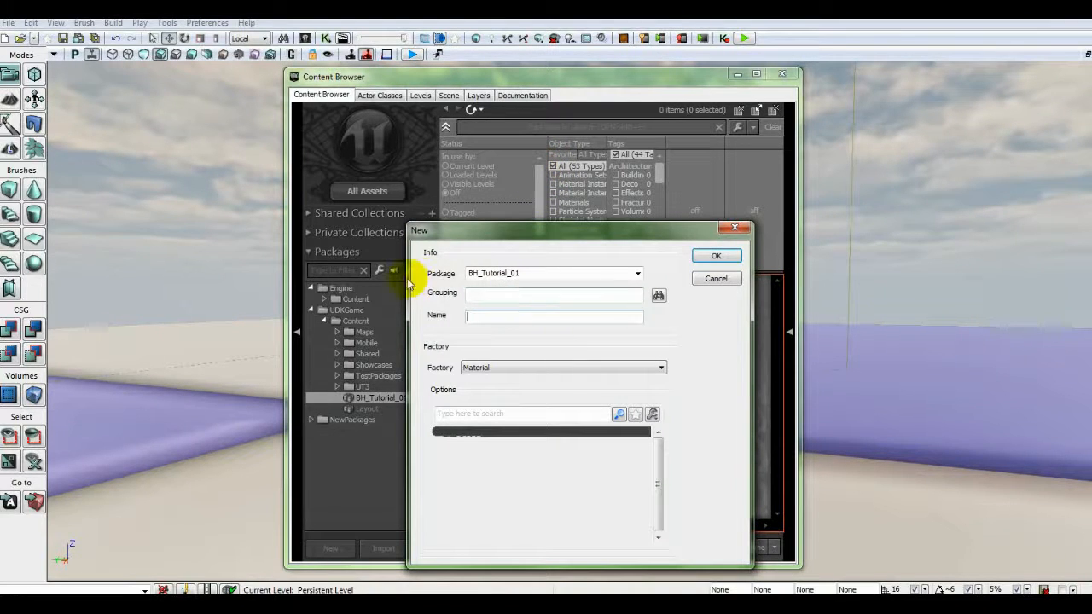
left_click_drag(523, 230, 596, 189)
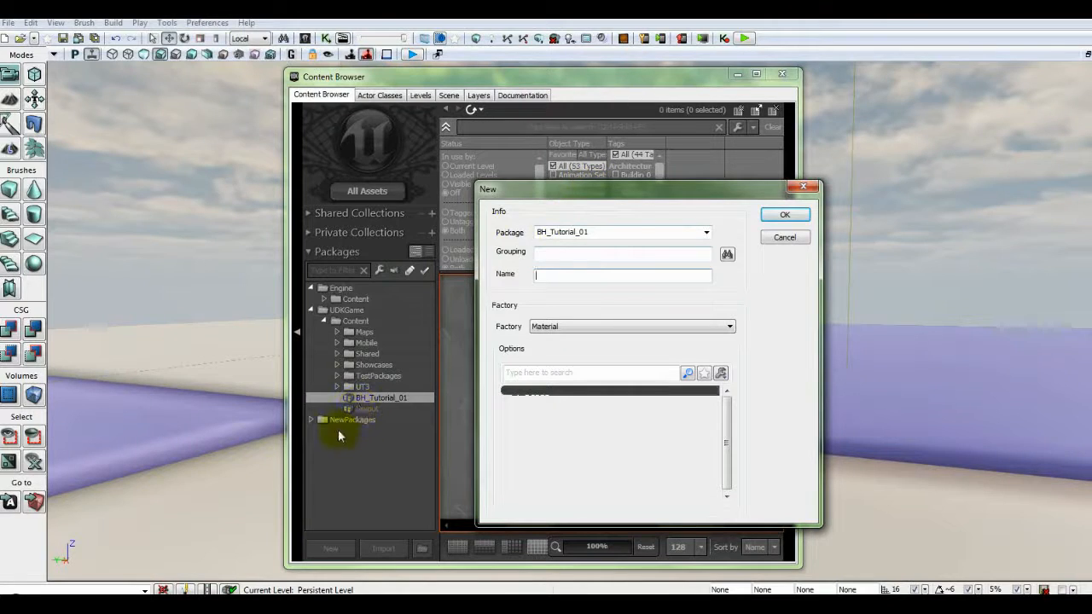
left_click(793, 238)
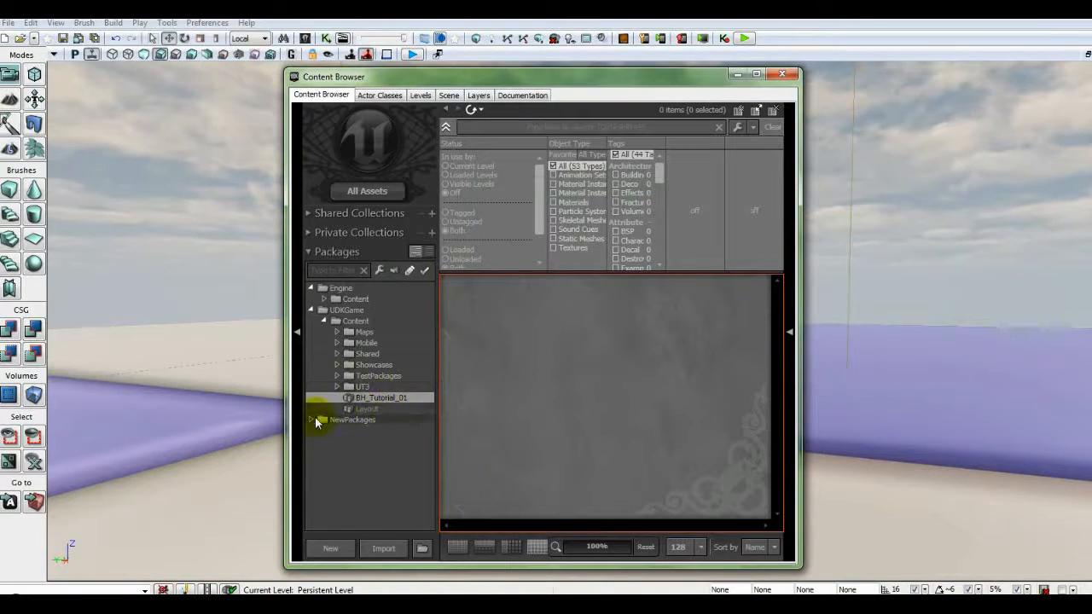
left_click(310, 420)
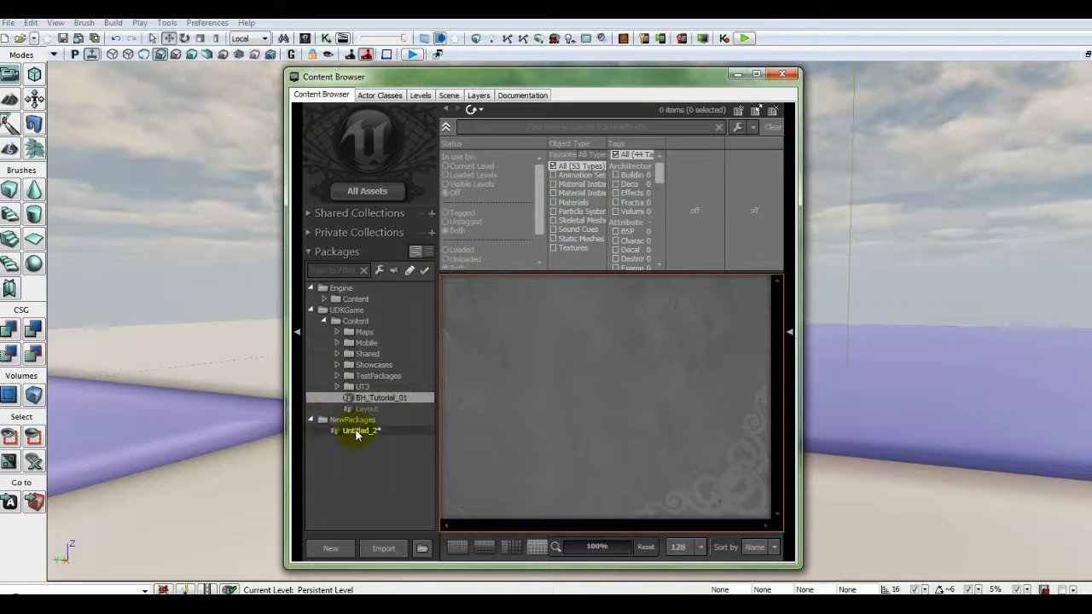
left_click(357, 432)
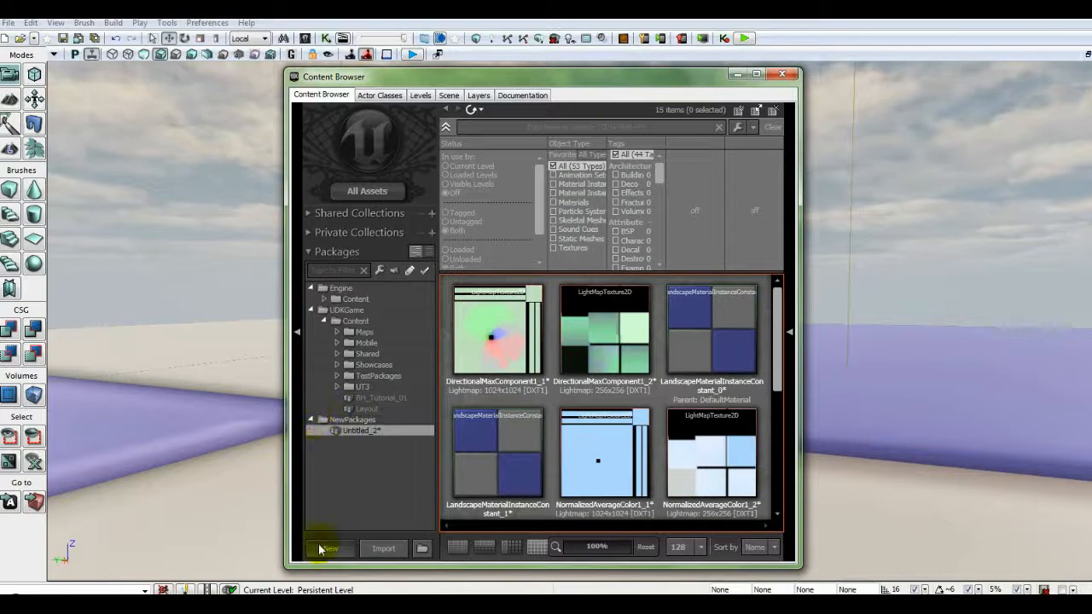
left_click(312, 420)
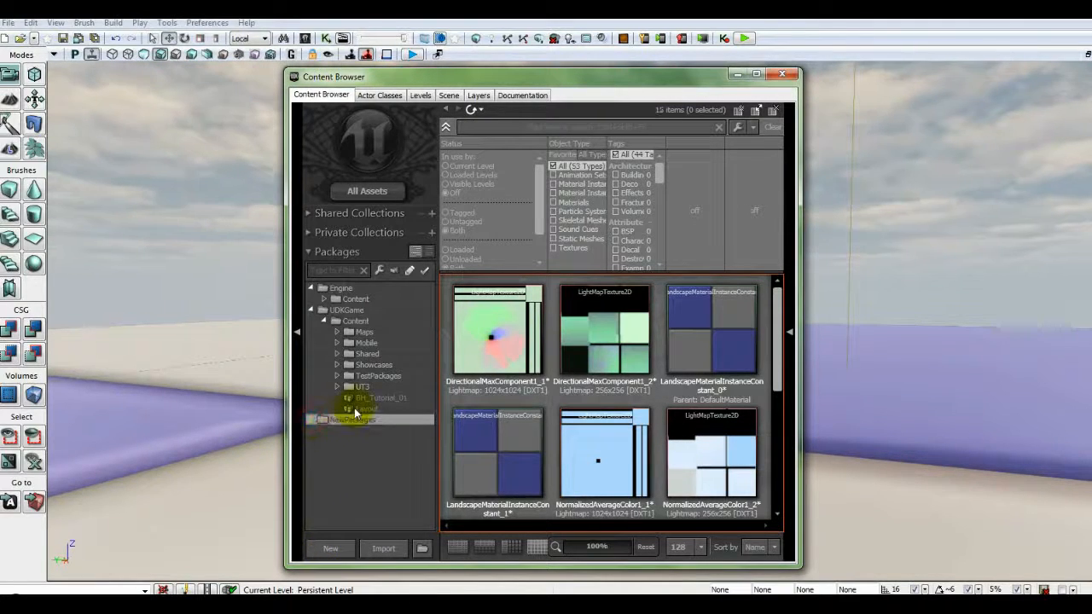
- Start a new material in the BH_Tutorial_01 package and set its grouping to LS_Materials
left_click(361, 399)
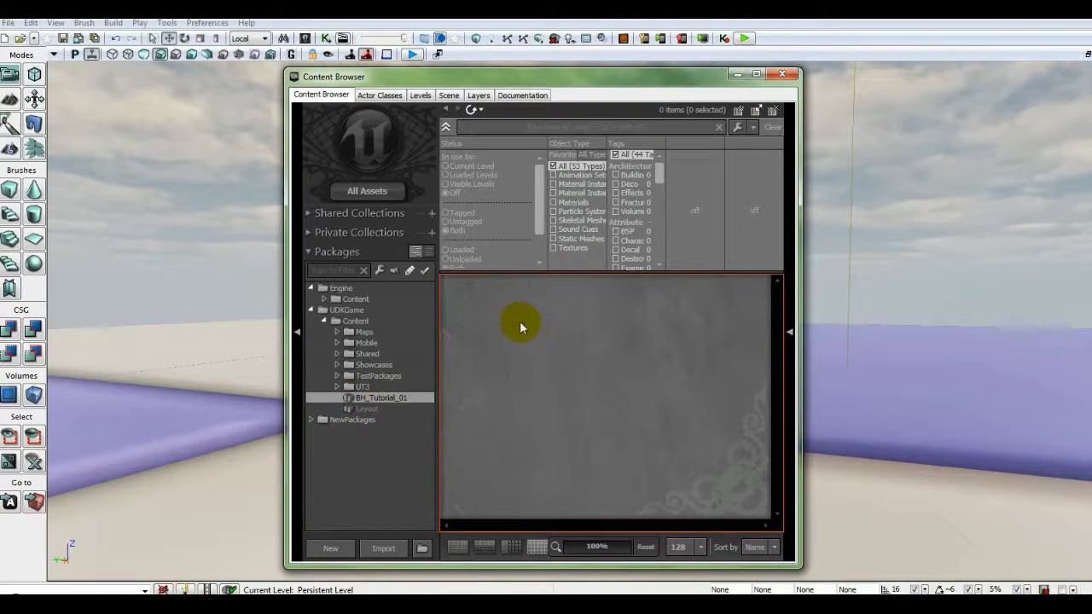
right_click(520, 324)
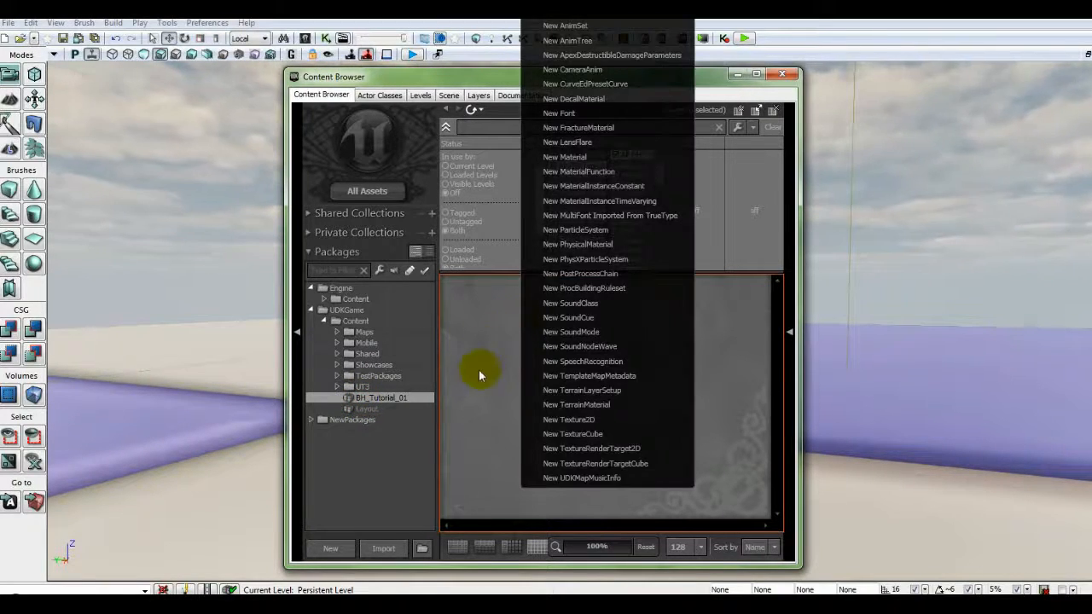
left_click(585, 160)
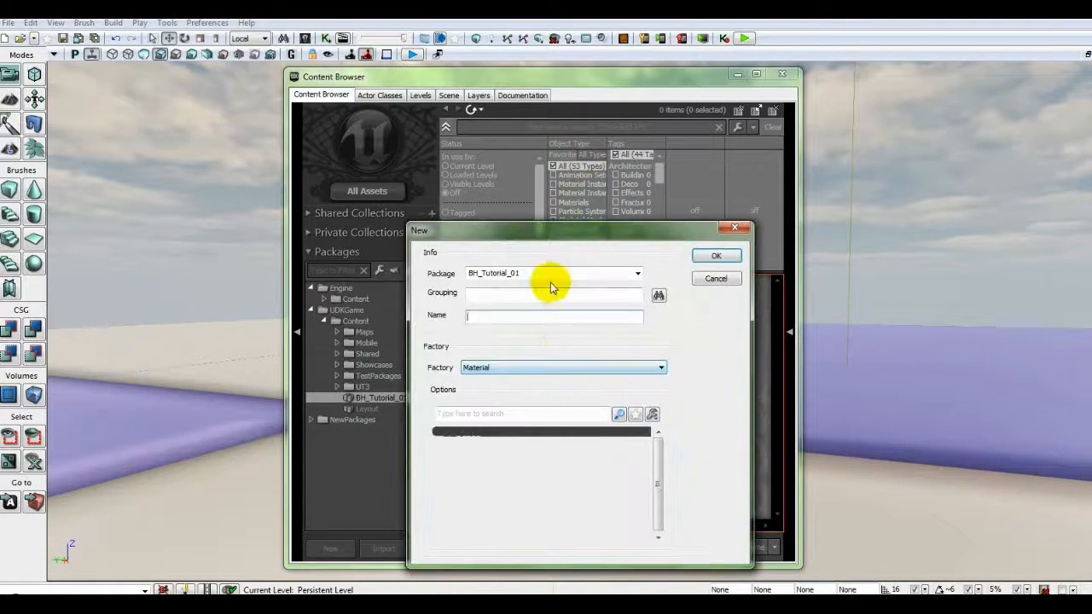
left_click(500, 297)
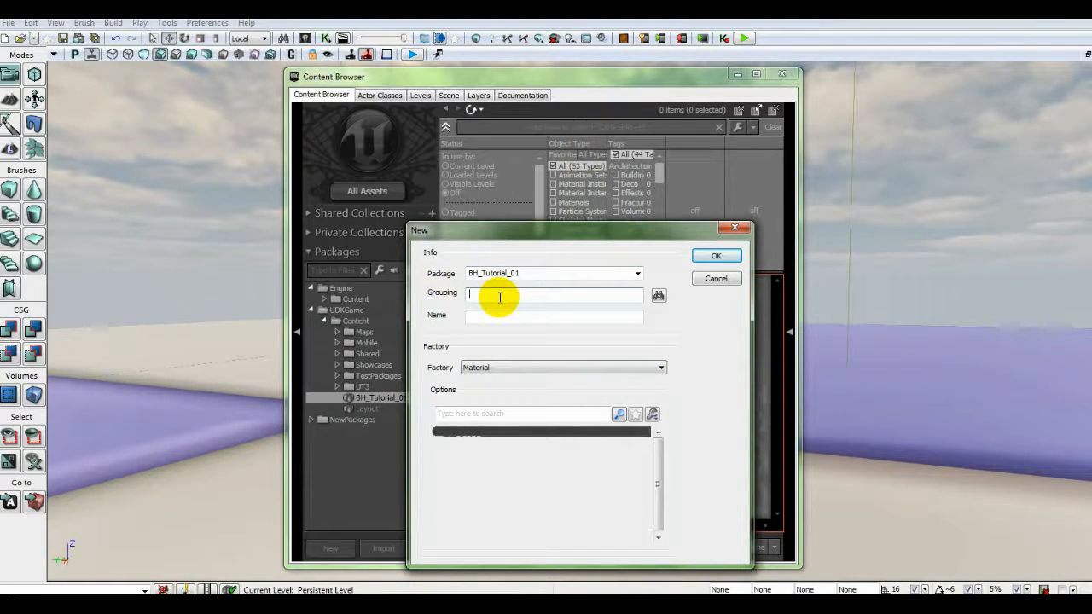
type("L")
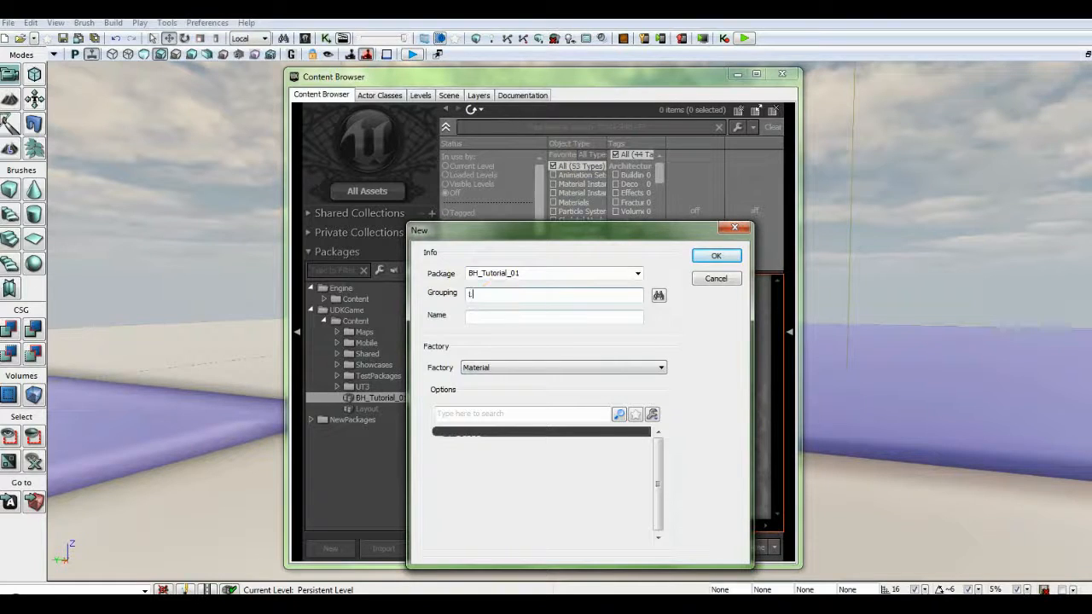
type("S_Materials")
- Name the new material LS_Tutorial_01, keep Material as the factory, and create it
left_click(479, 316)
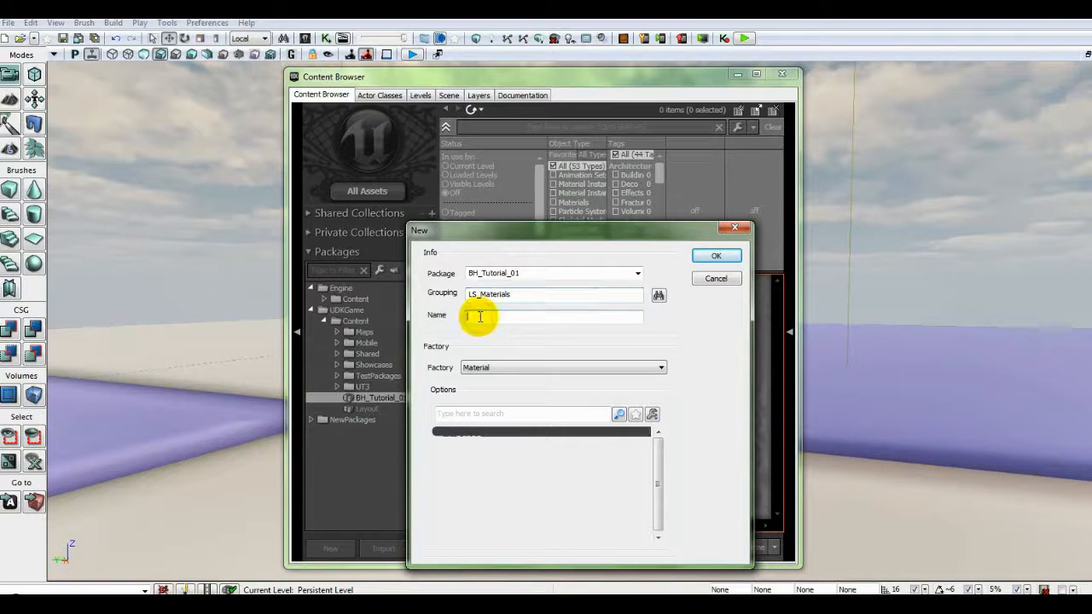
type("L")
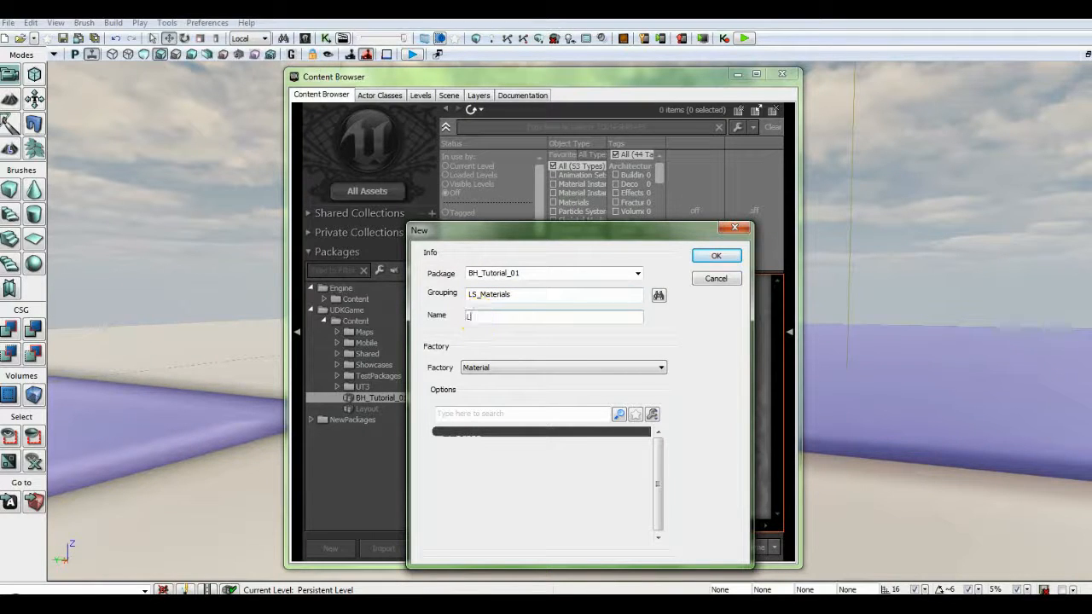
type("S_Tutorial_01")
left_click(484, 320)
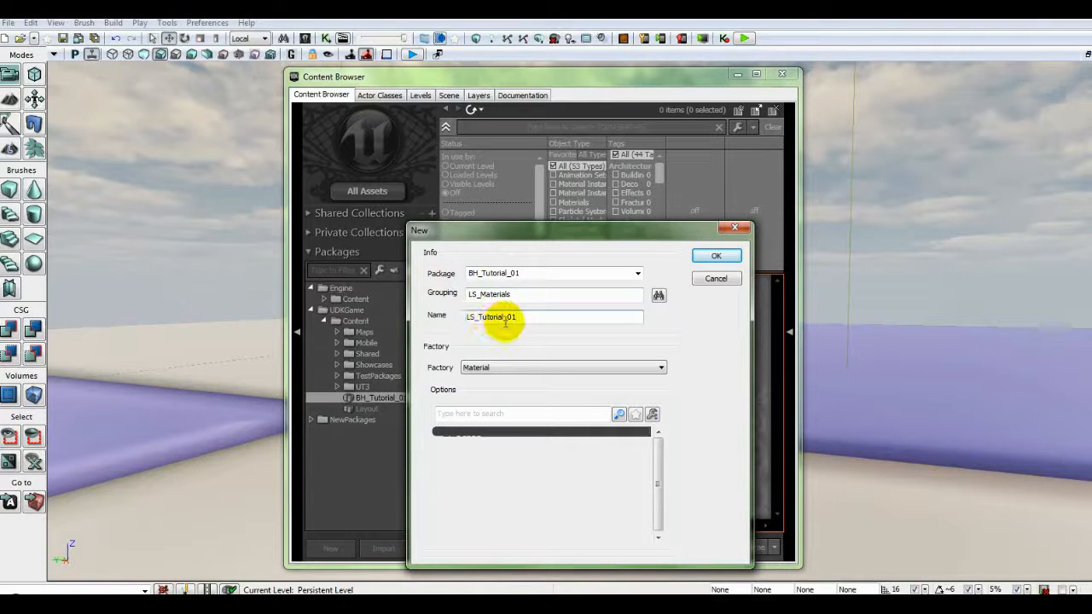
left_click(469, 374)
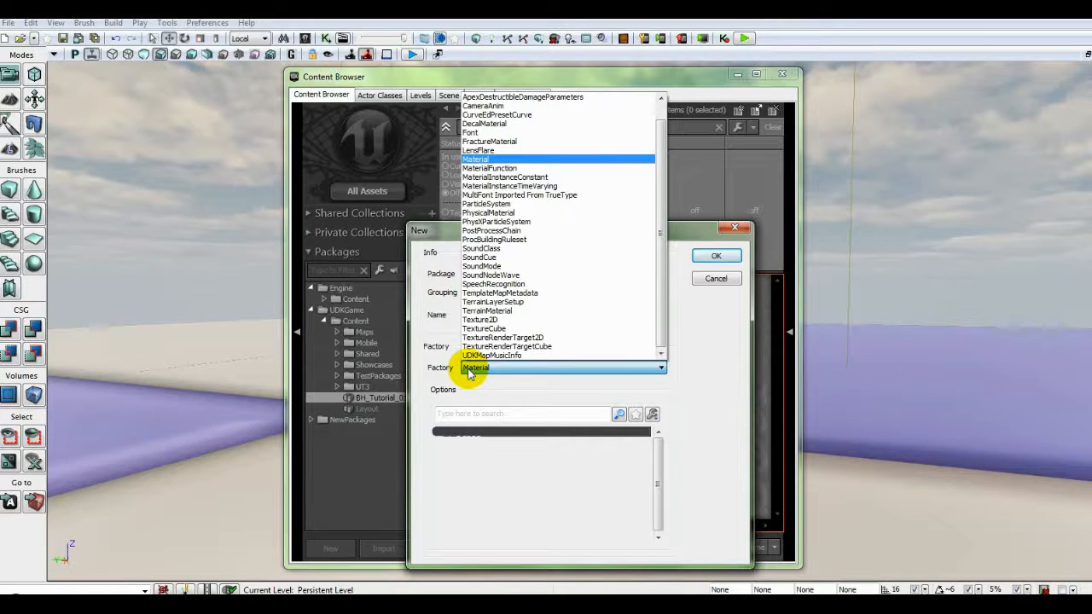
left_click(468, 373)
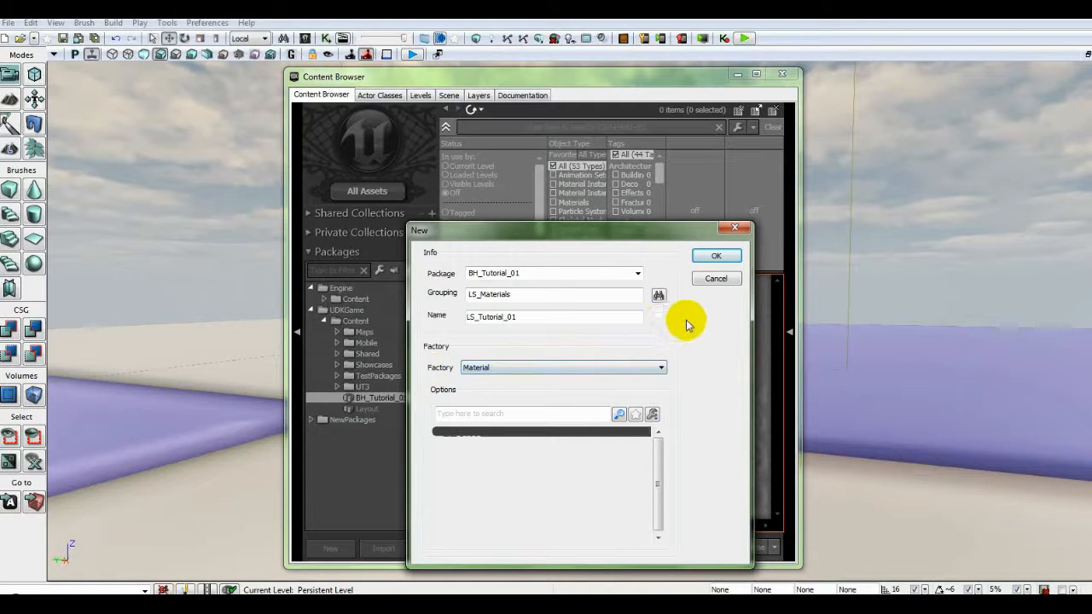
left_click(717, 256)
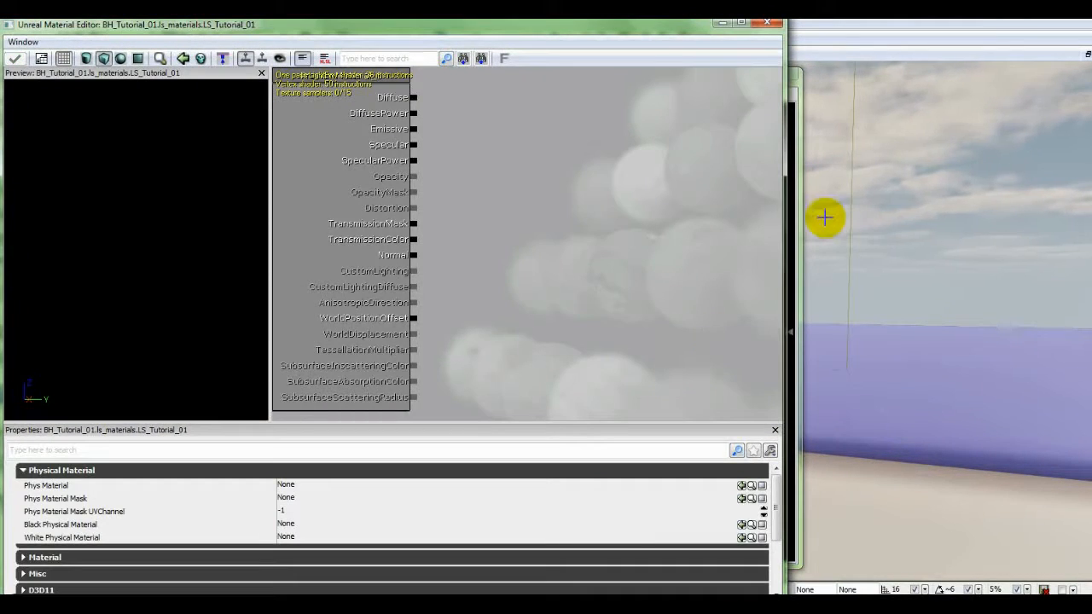
- Bring the Content Browser in front of the Material Editor, move it aside, and save the BH_Tutorial_01 package
left_click(795, 181)
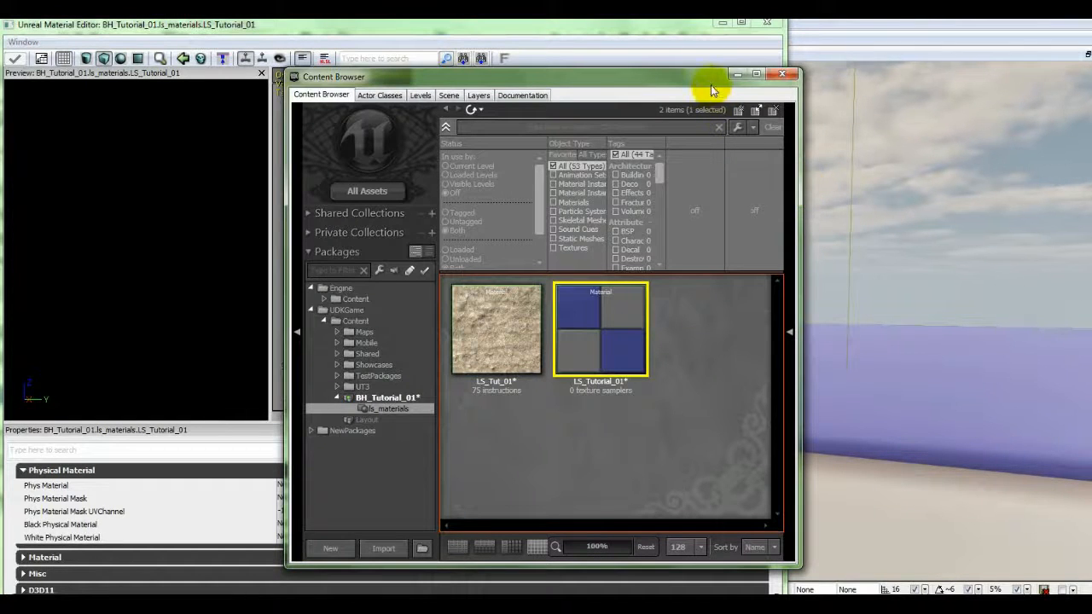
left_click_drag(700, 80, 929, 75)
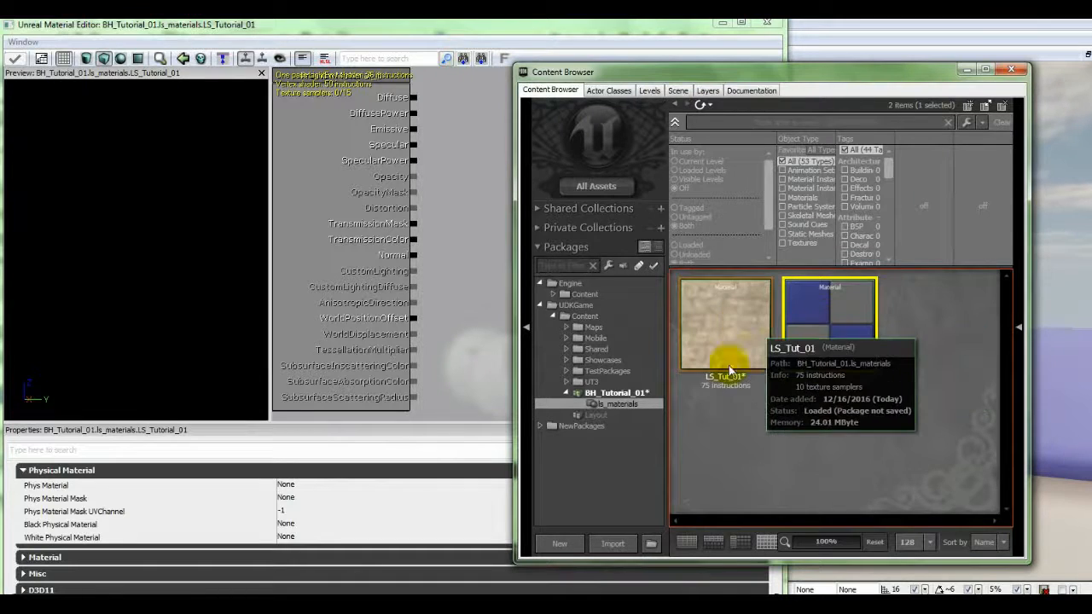
left_click(625, 394)
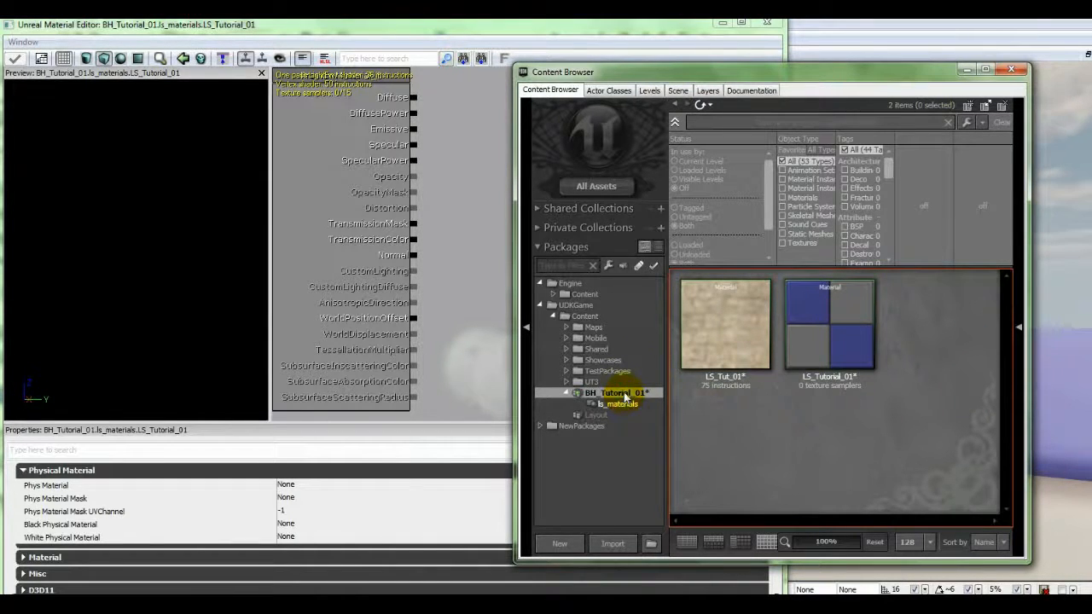
right_click(626, 395)
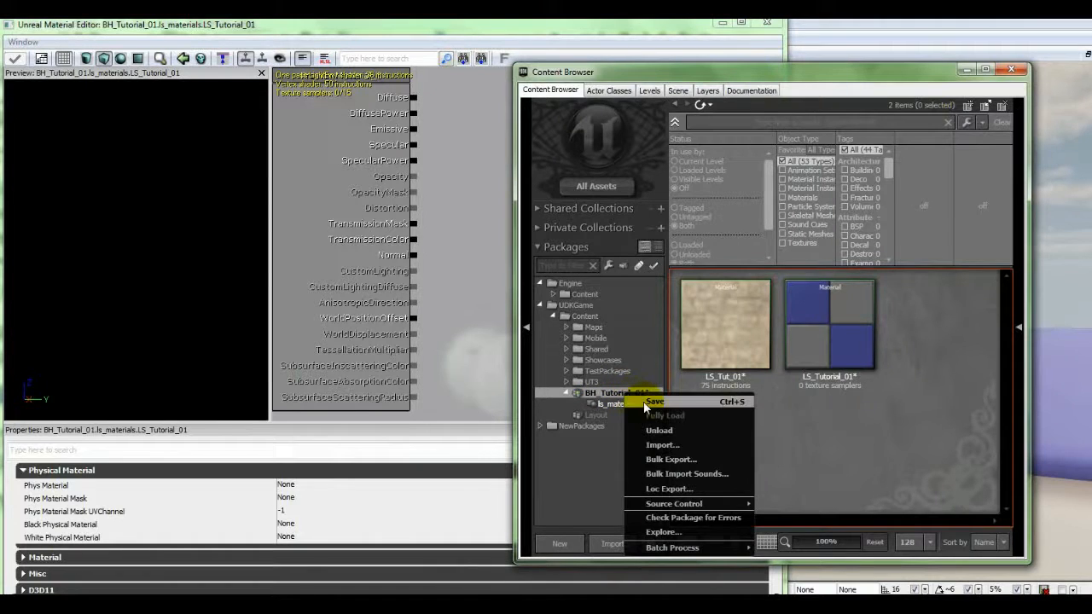
left_click(645, 404)
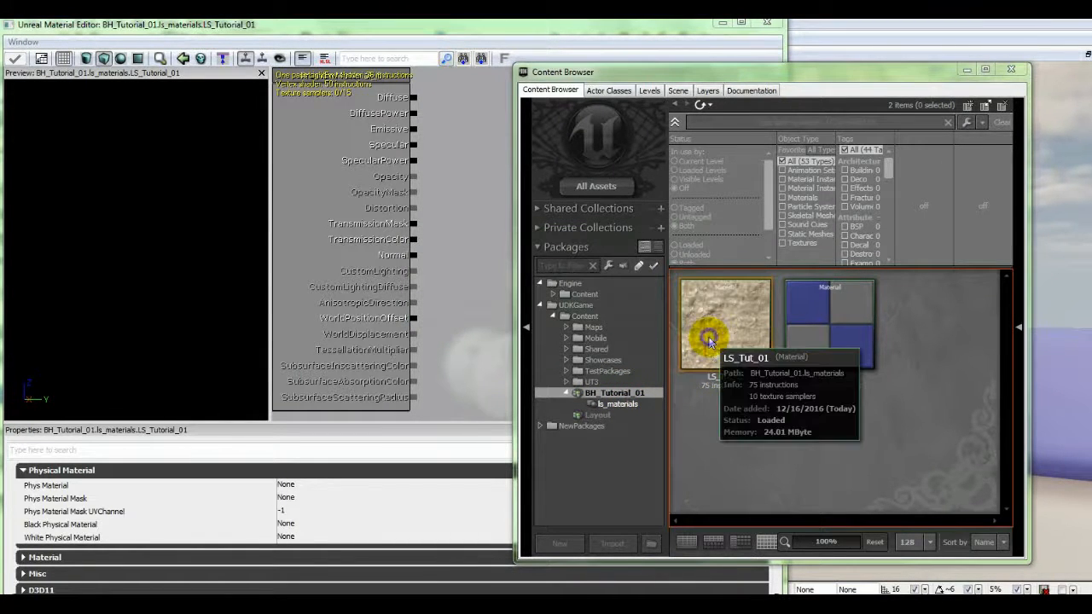
- Delete the LS_Tut_01 material from the ls_materials group of the BH_Tutorial_01 package
right_click(709, 337)
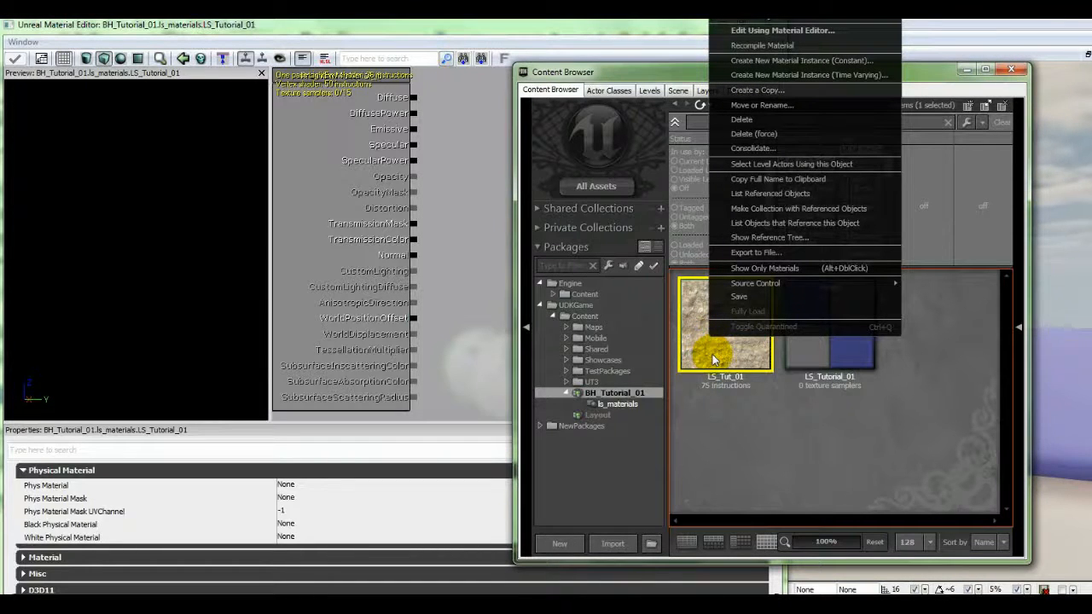
left_click(611, 406)
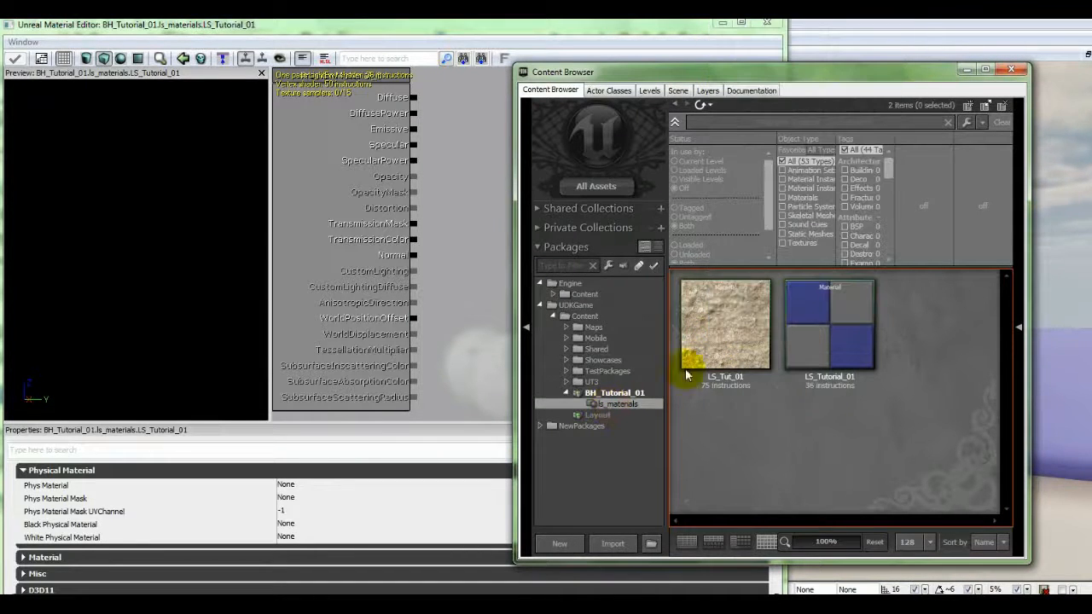
right_click(709, 322)
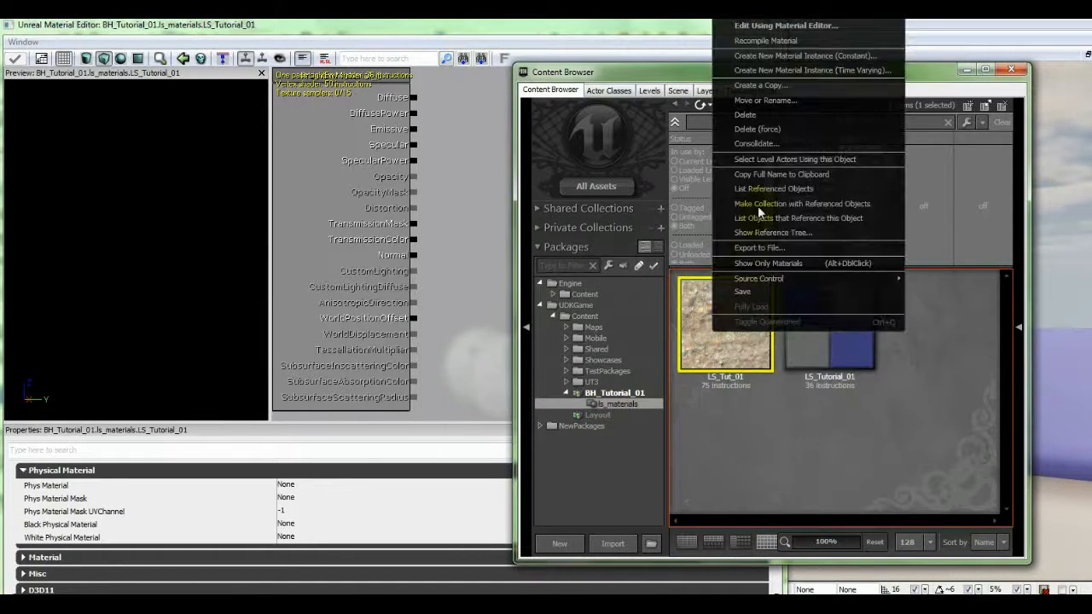
left_click(738, 116)
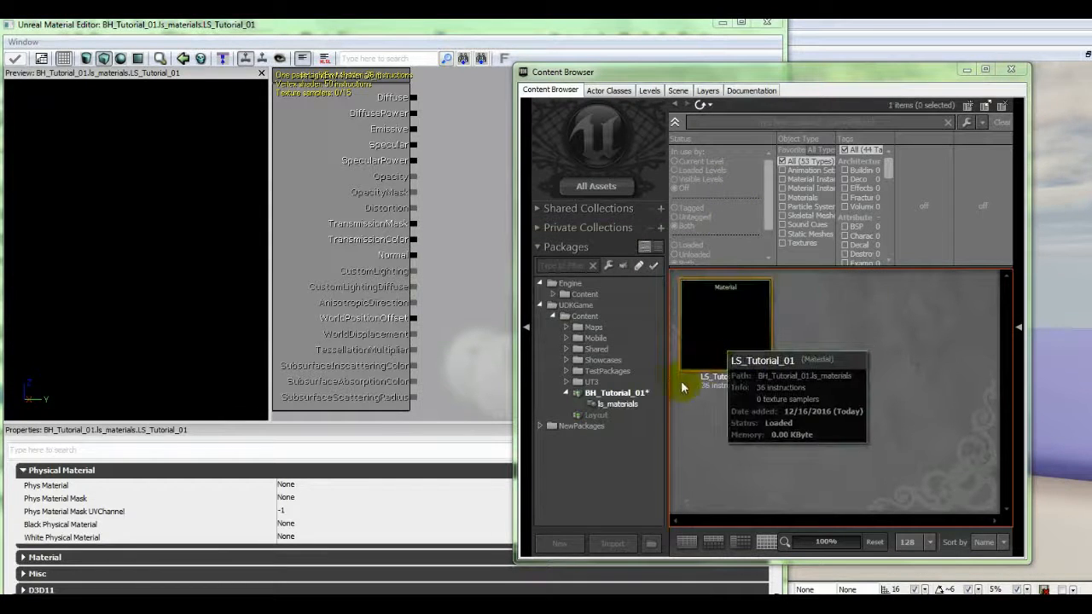
- Save the BH_Tutorial_01 package and select the LS_Tutorial_01 material in its ls_materials group
left_click(640, 392)
right_click(643, 386)
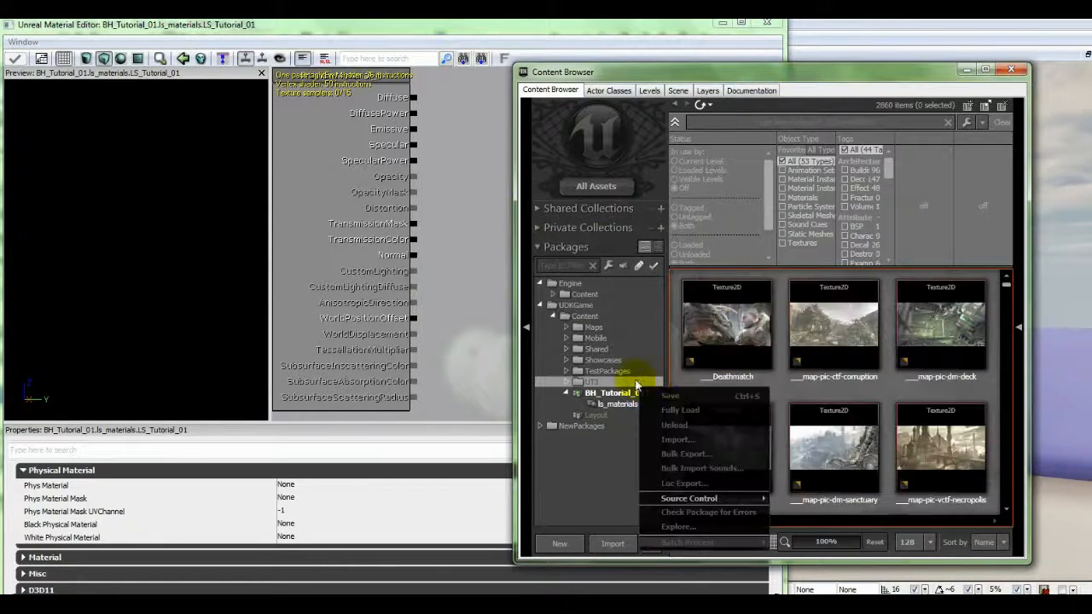
right_click(630, 395)
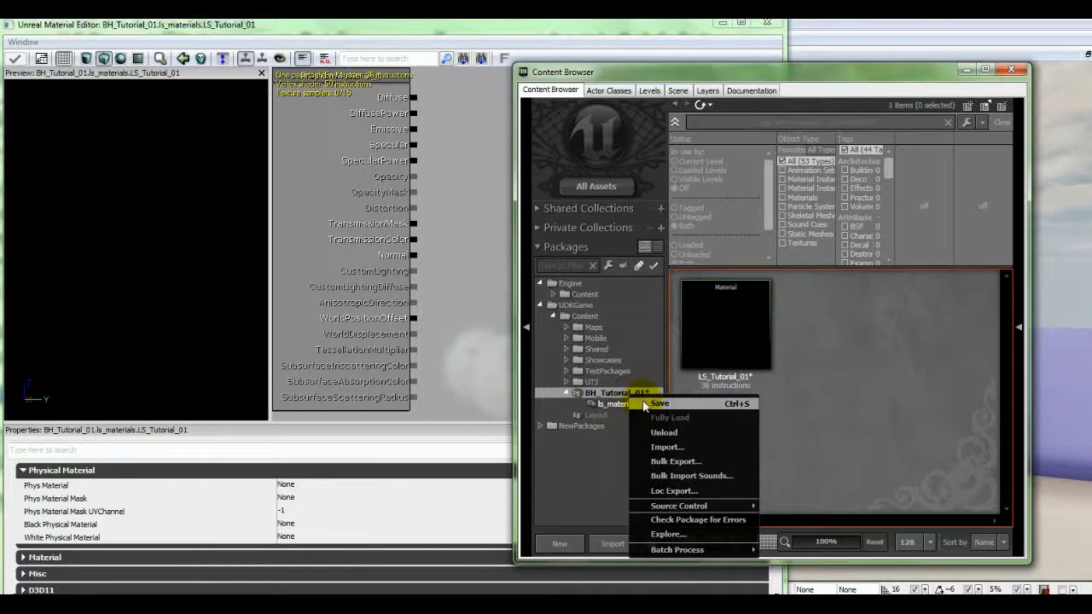
left_click(727, 397)
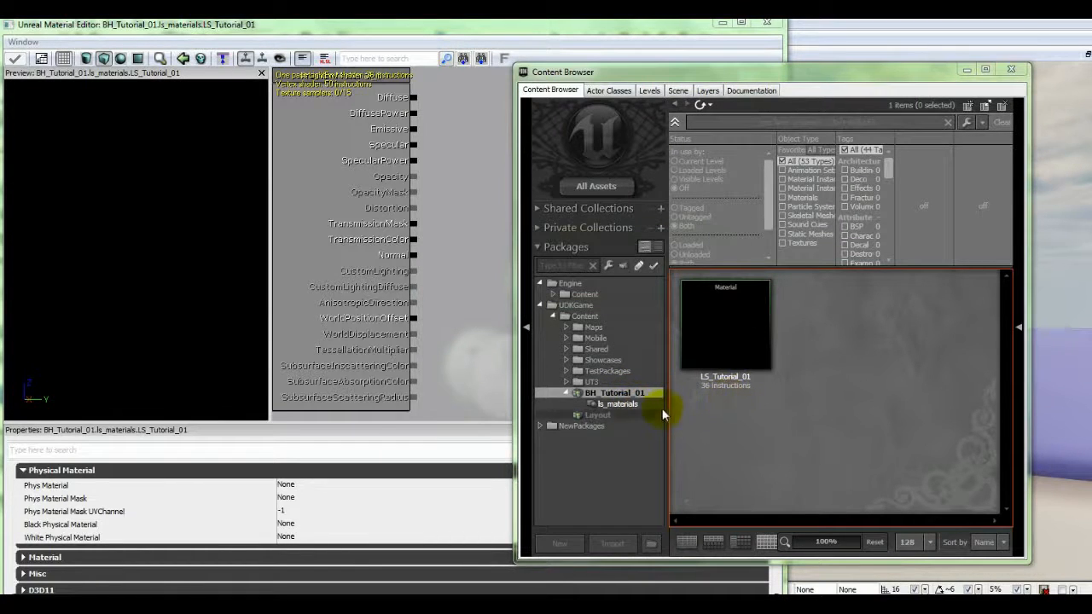
left_click(640, 403)
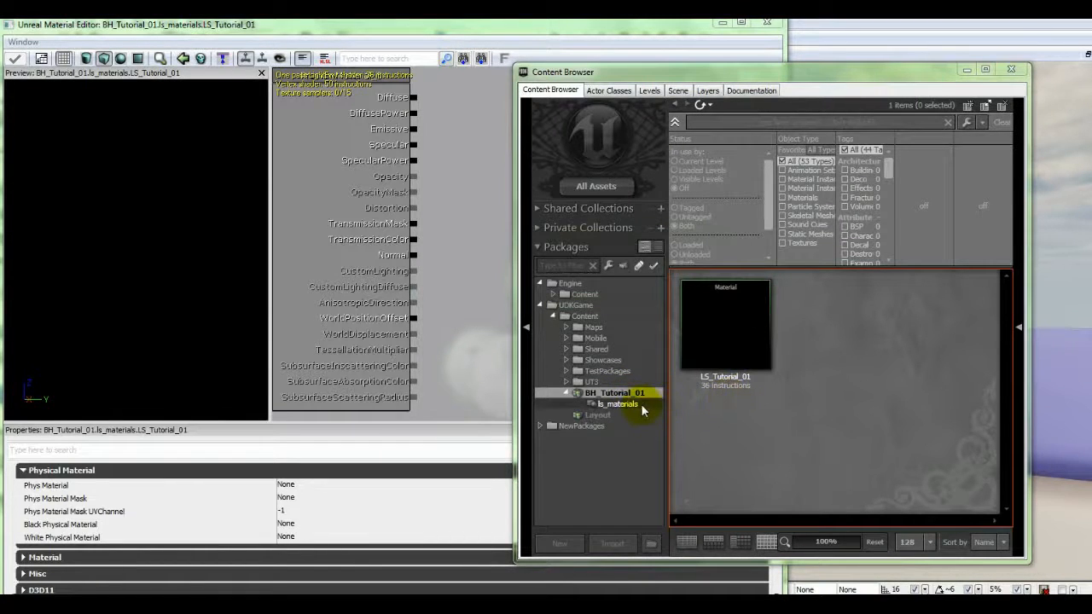
left_click(720, 343)
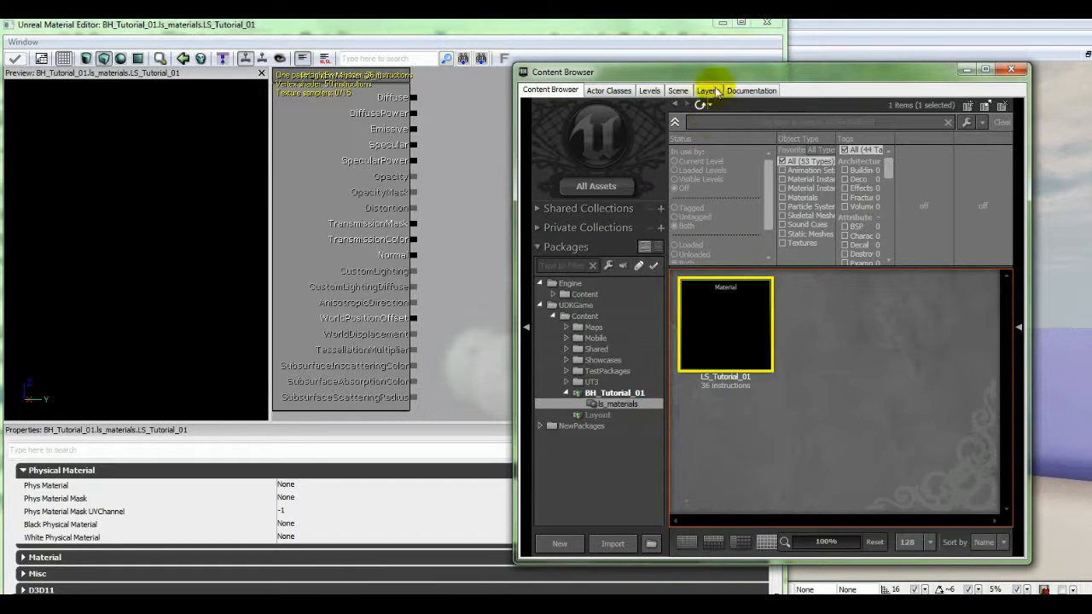
- Fully load the LandscapeMobileMat package under Mobile > Environments and browse its textures in the Content Browser
left_click(664, 33)
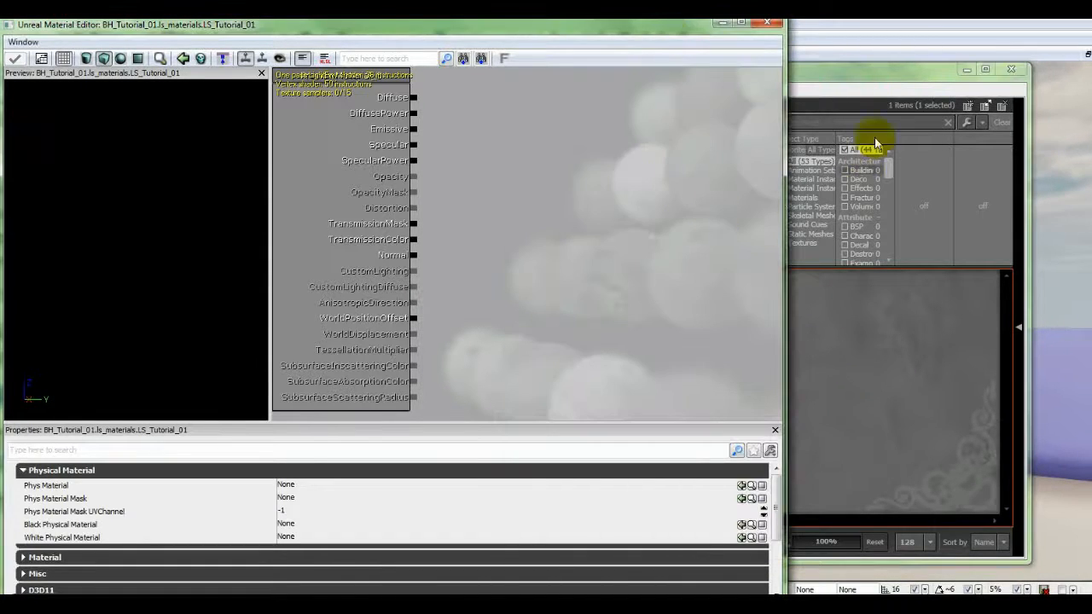
left_click(863, 74)
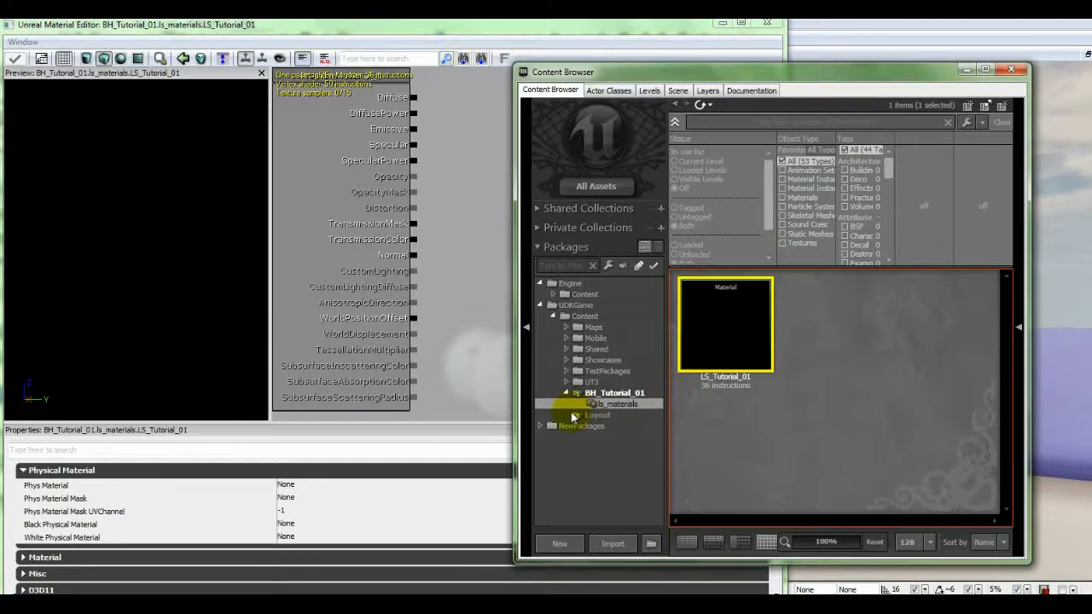
left_click(565, 339)
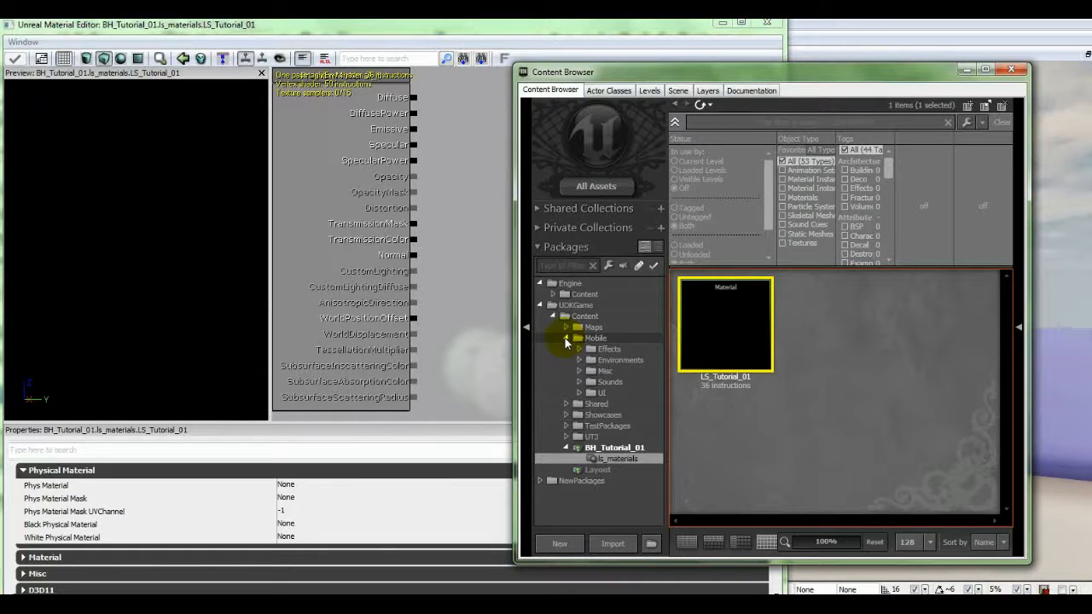
left_click(579, 361)
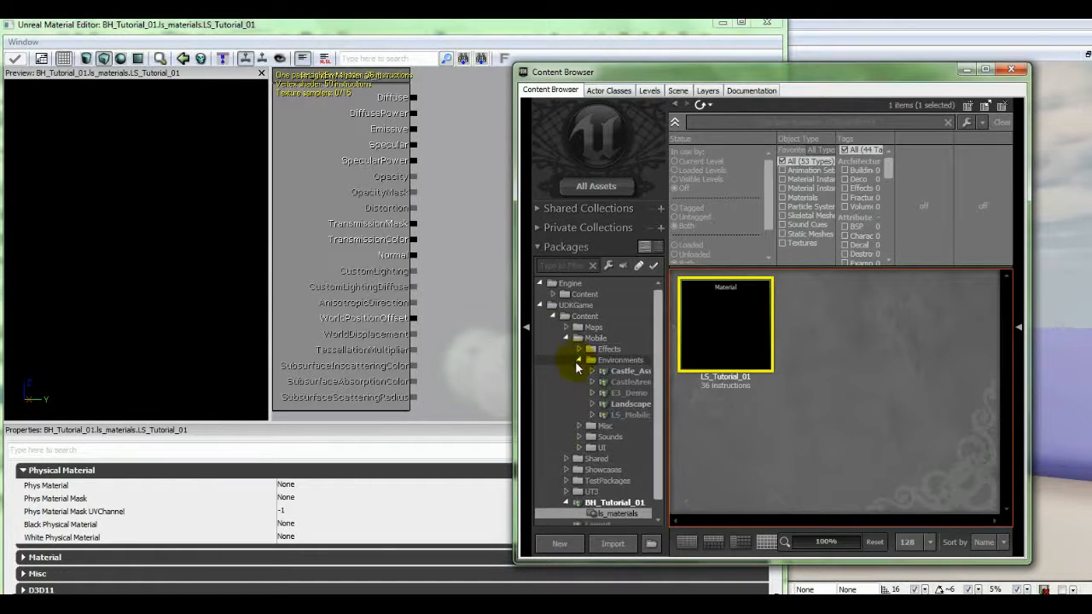
left_click(592, 403)
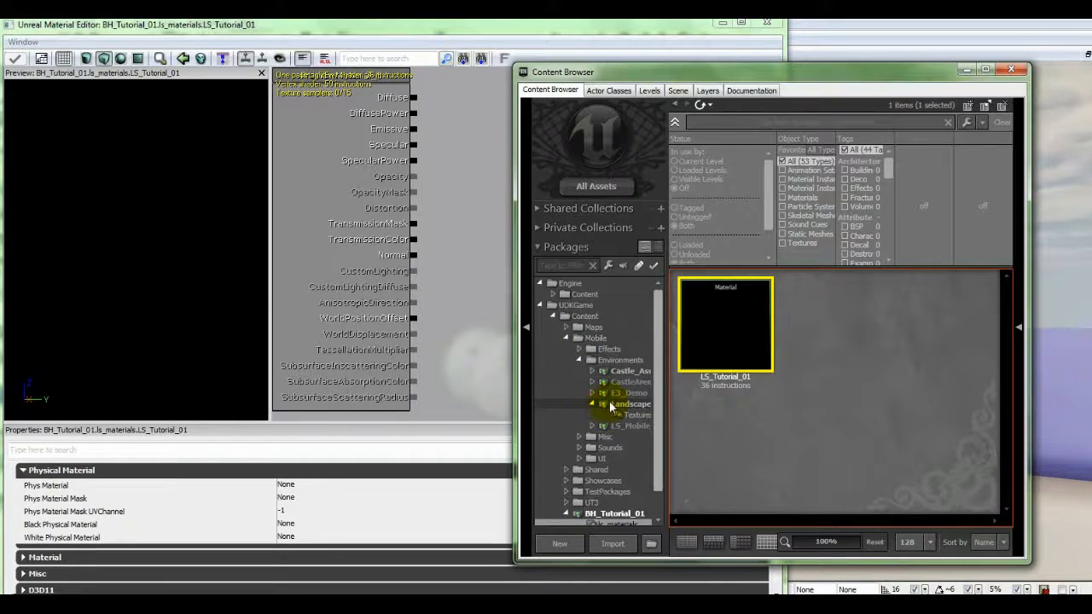
right_click(612, 406)
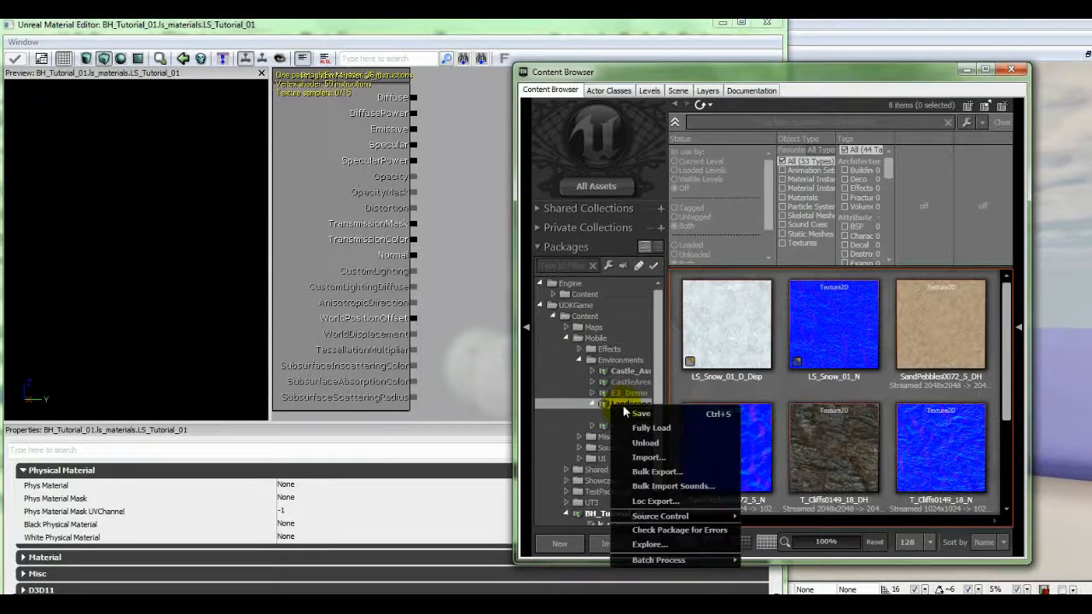
left_click(639, 428)
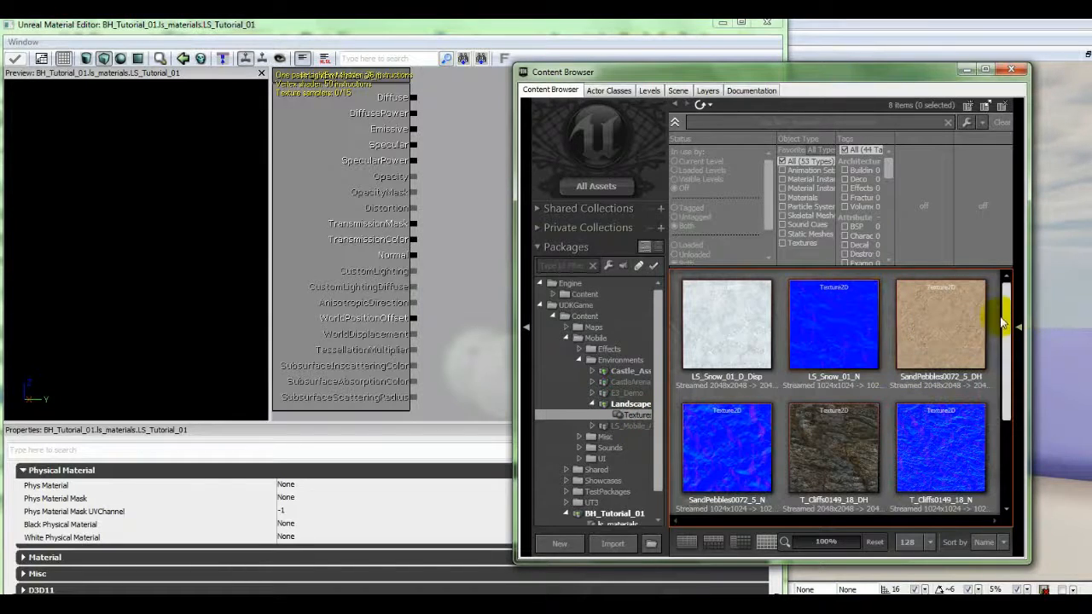
left_click_drag(1005, 309, 998, 422)
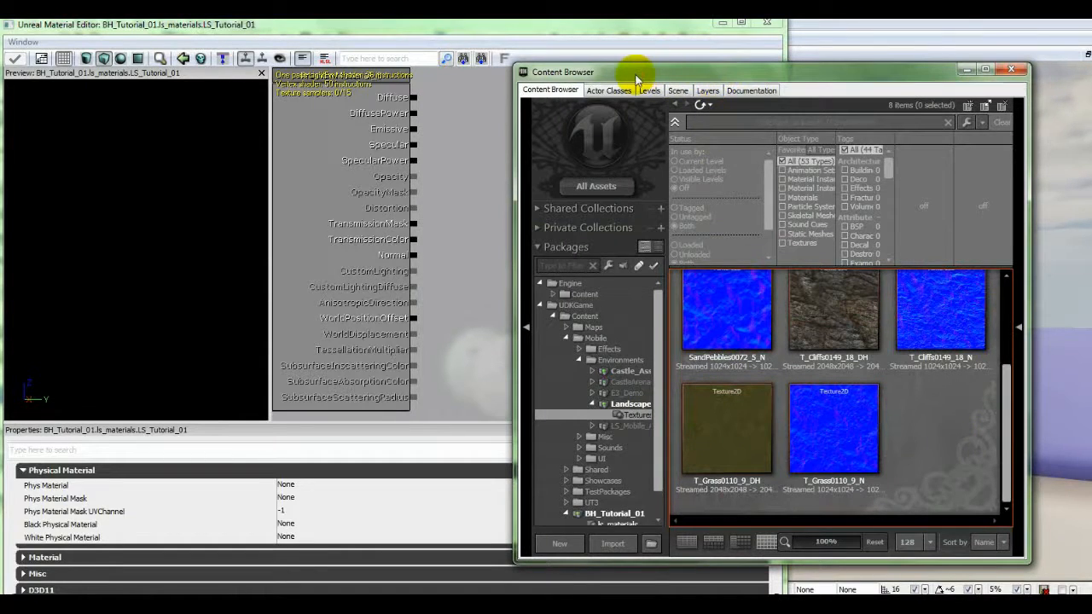
- Add a Texture Sample node using the T_Grass0110_9_DH texture to the LS_Tutorial_01 material graph
left_click_drag(638, 76, 698, 60)
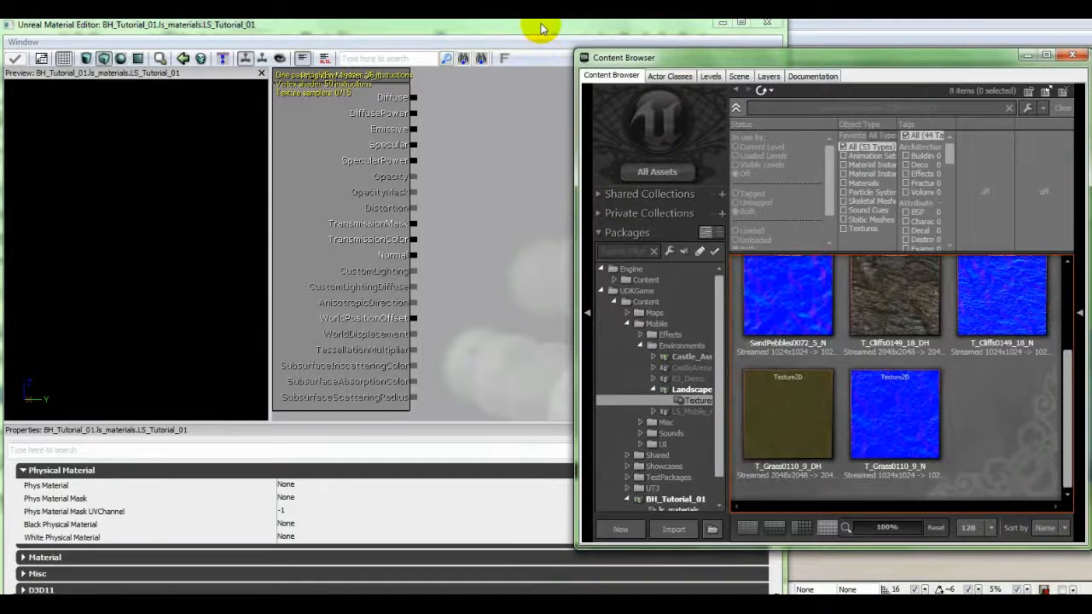
left_click(789, 408)
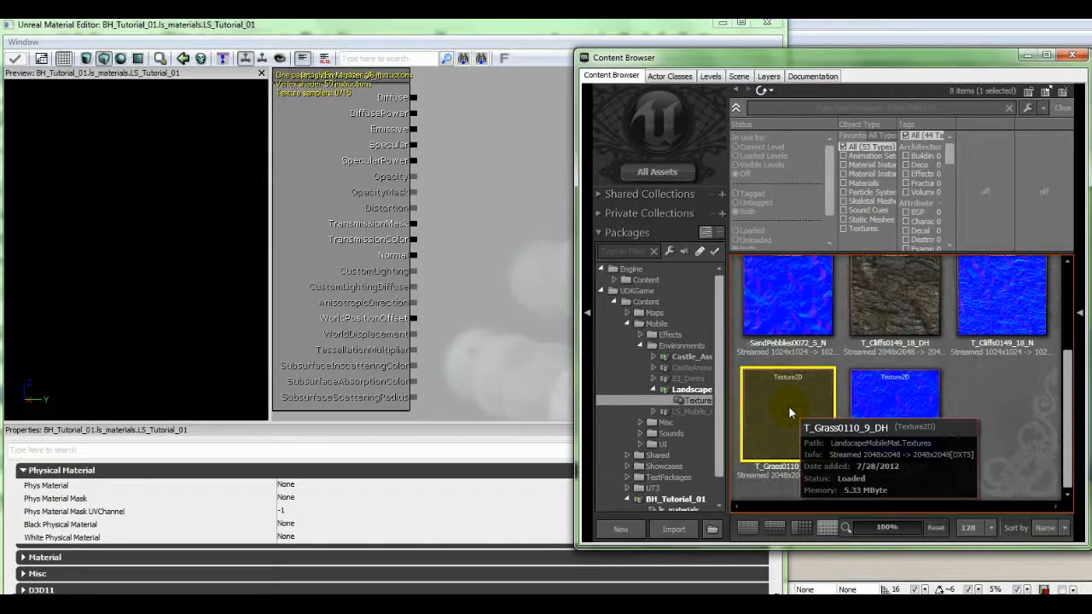
left_click(529, 112)
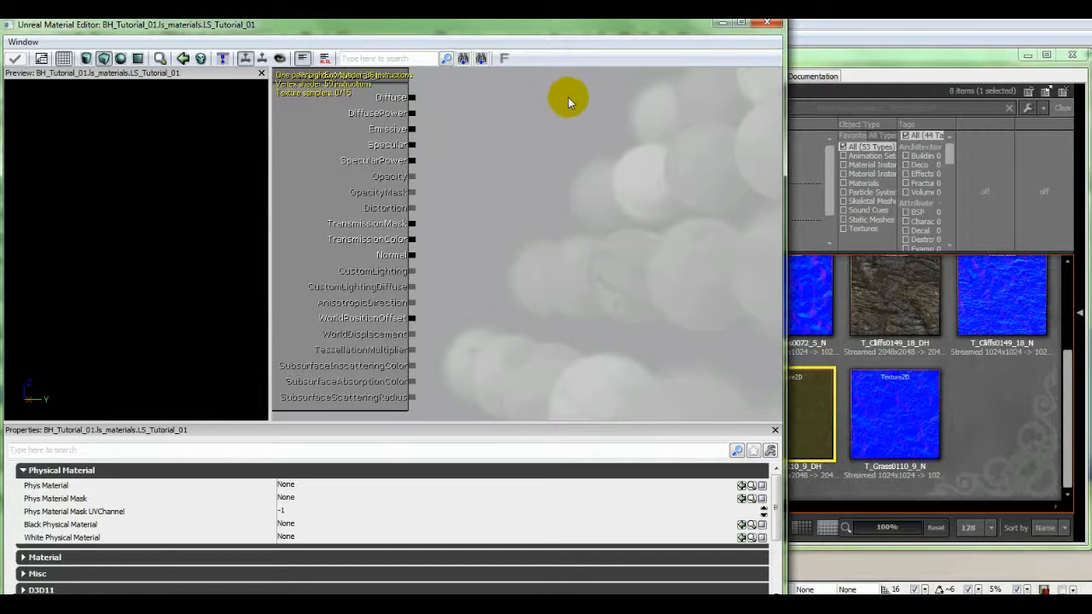
right_click(568, 101)
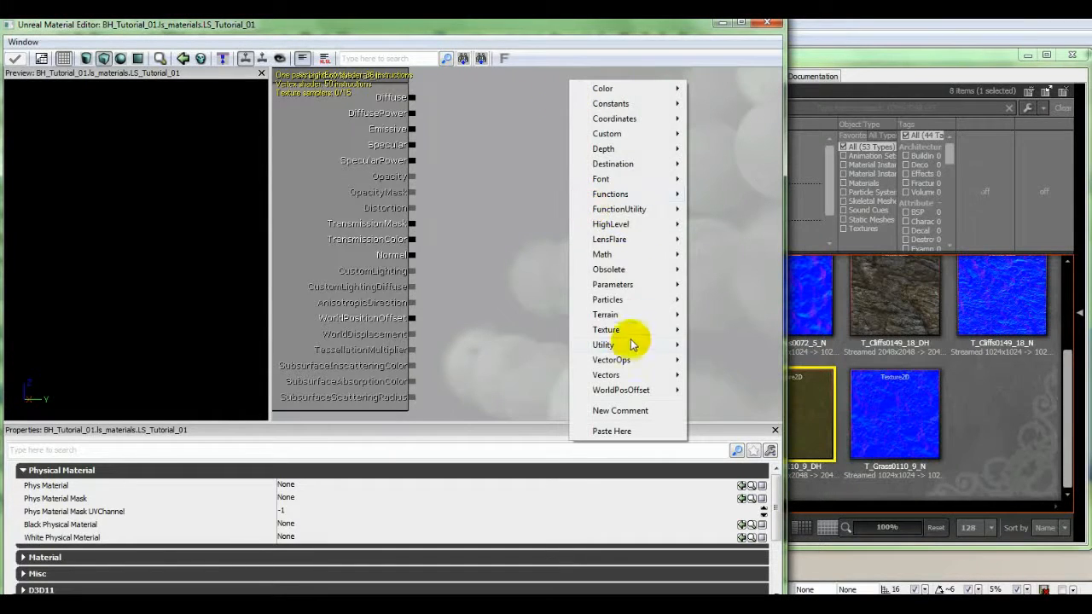
mouse_move(632, 333)
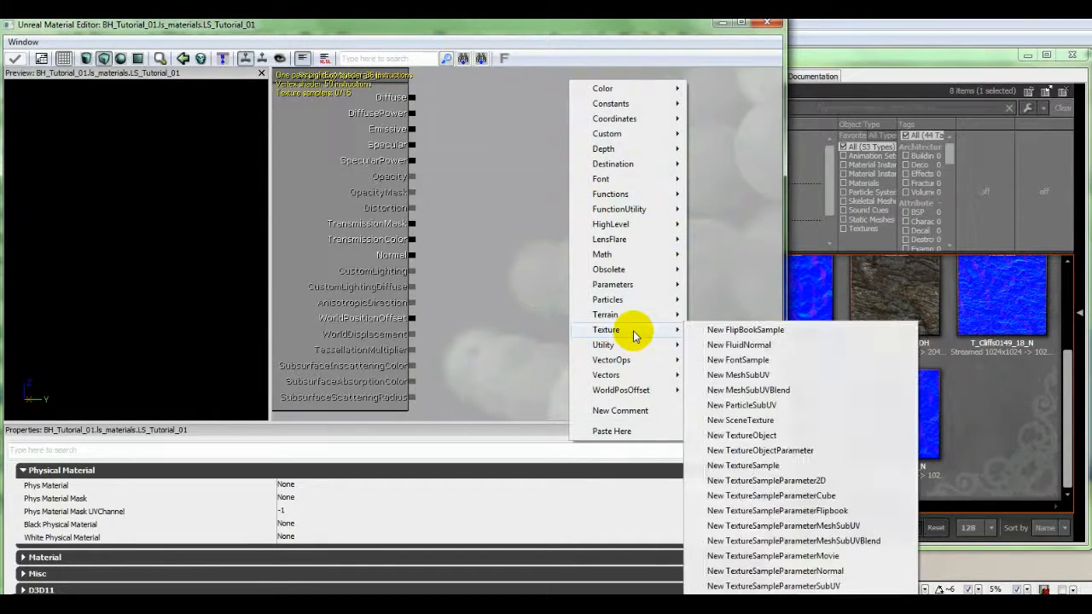
left_click(717, 471)
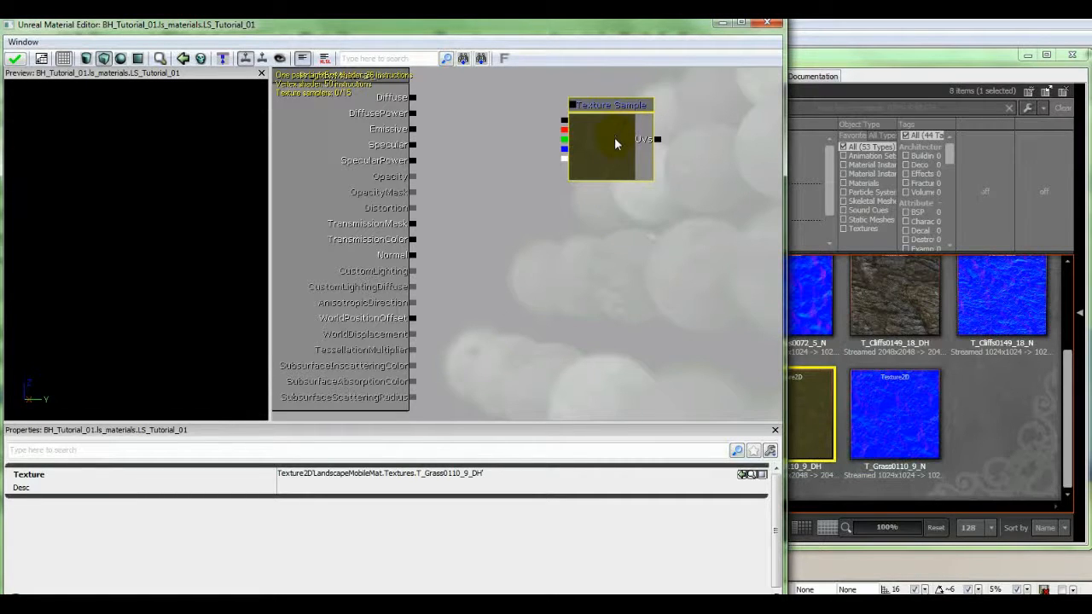
- Replace the Texture Sample node's texture with T_Cliffs0149_18_DH
left_click(890, 297)
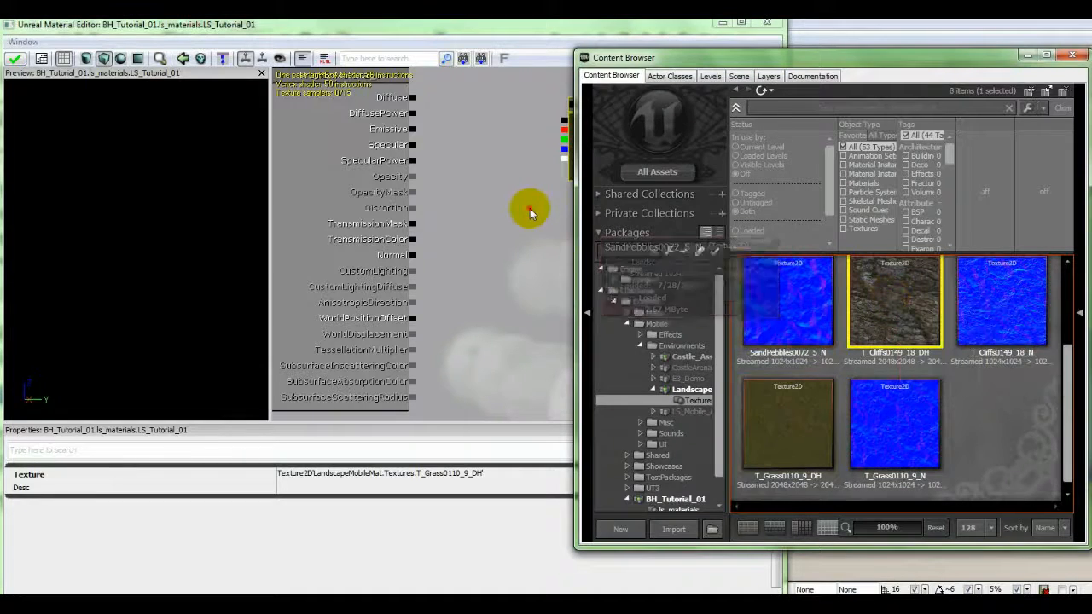
left_click(554, 203)
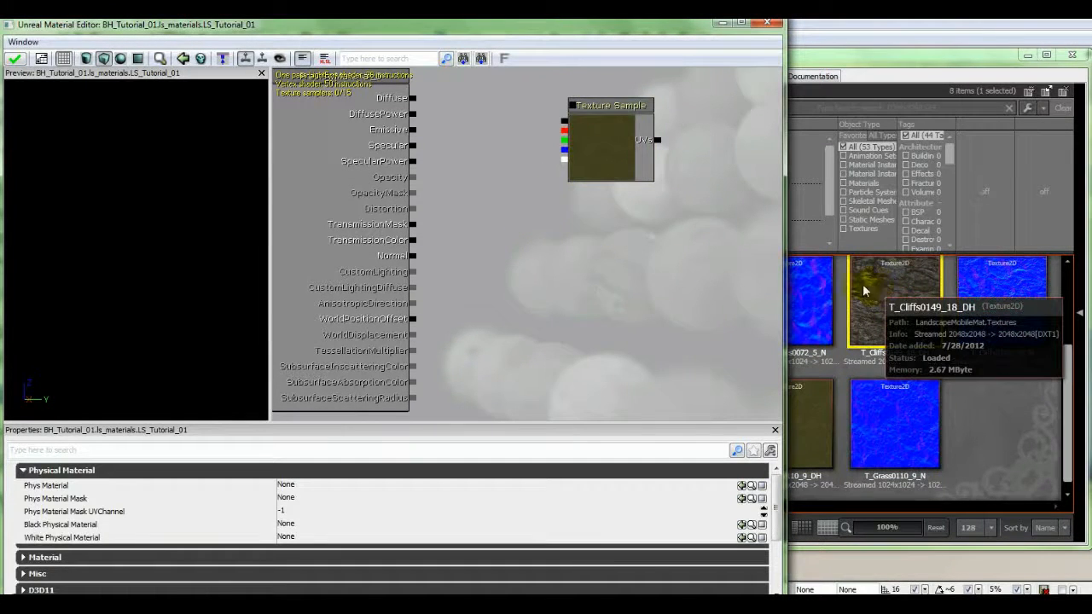
left_click(593, 119)
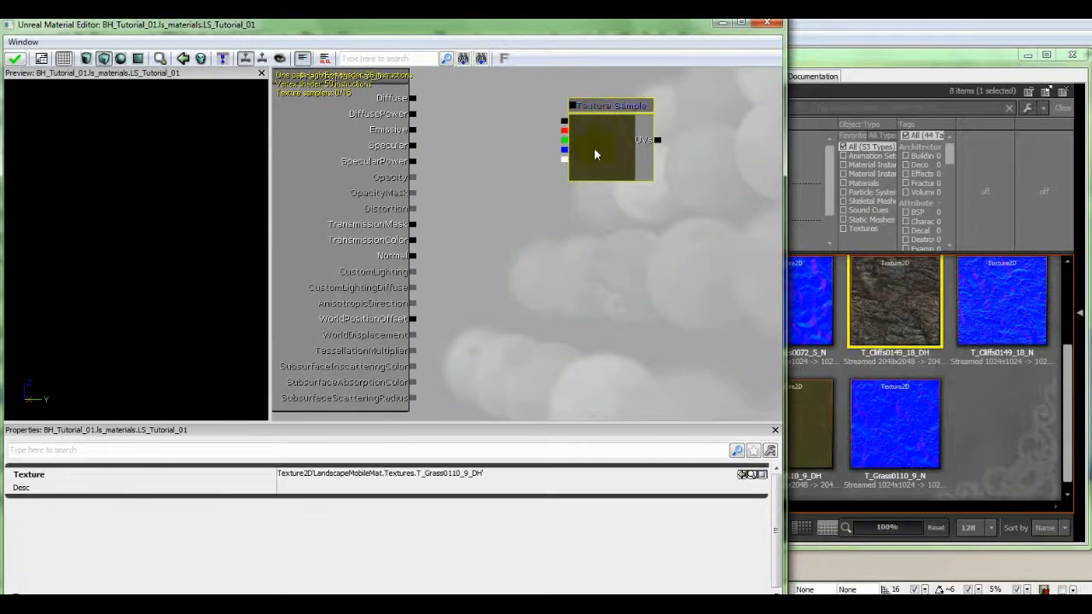
left_click(742, 475)
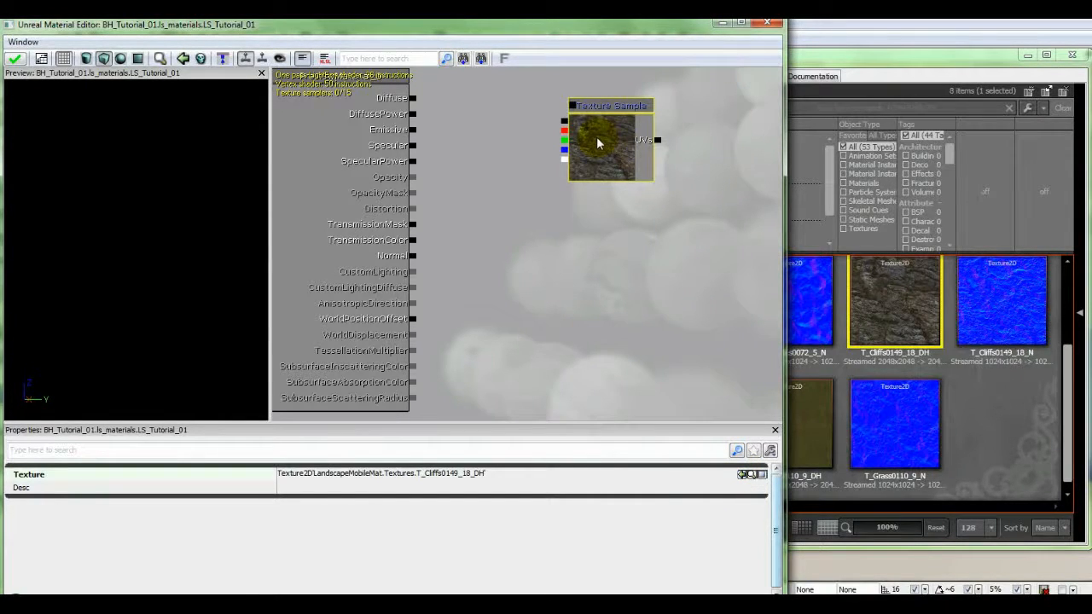
- Set the Texture Sample node's texture back to T_Grass0110_9_DH
left_click(815, 423)
left_click(524, 196)
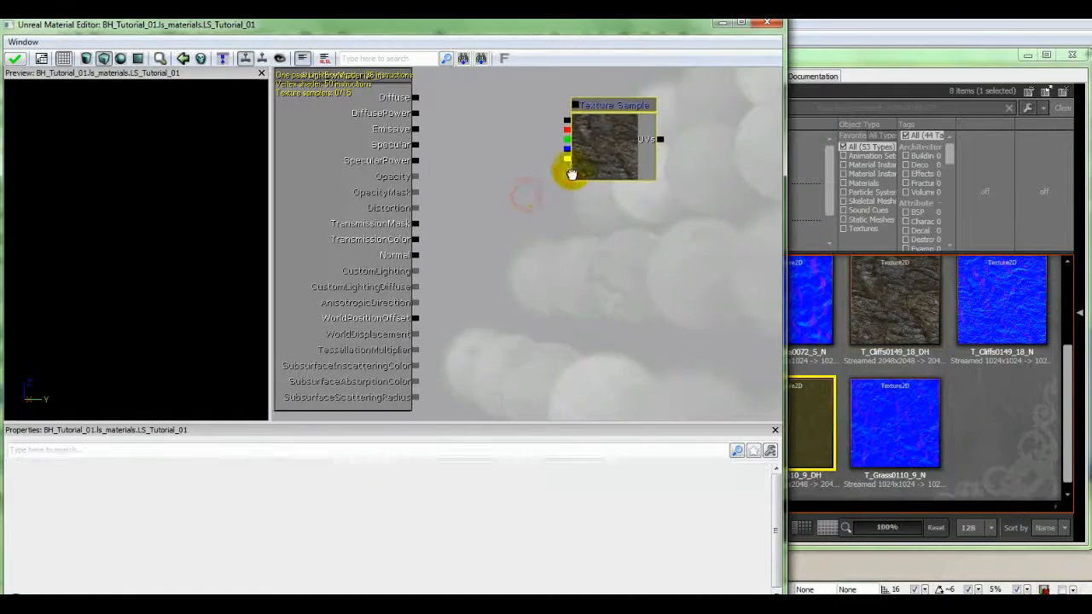
left_click(588, 143)
left_click(742, 474)
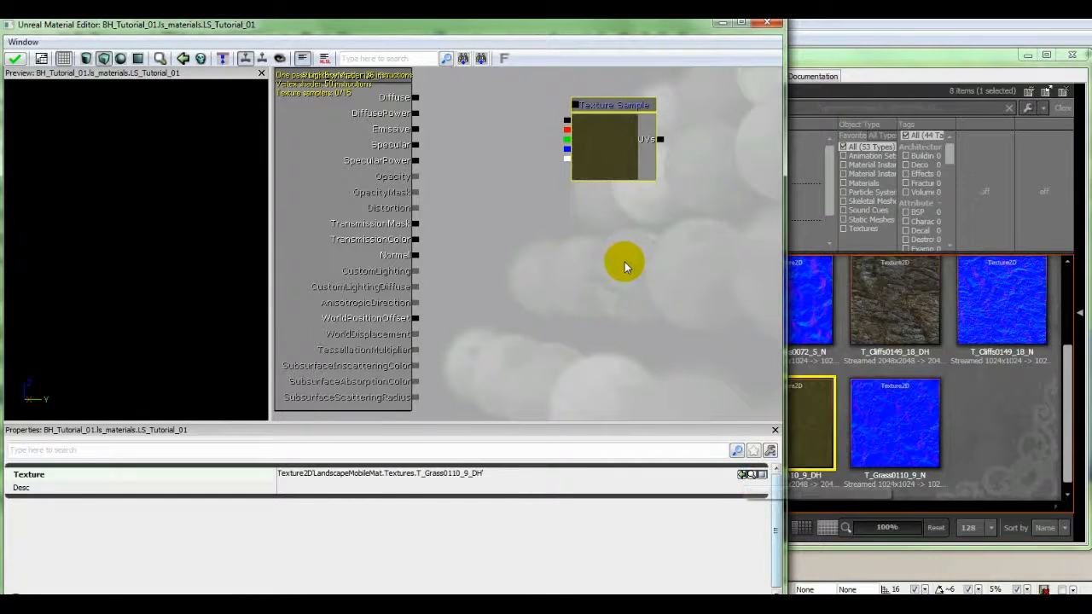
- Duplicate the grass Texture Sample node and place the copy to the right of the original
right_click(601, 149)
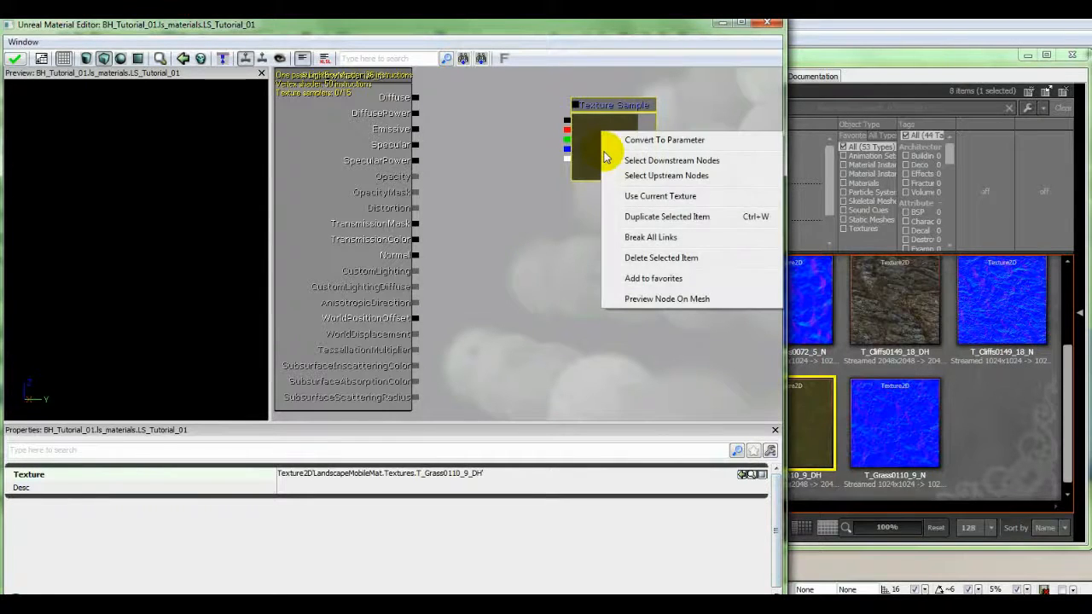
left_click(631, 216)
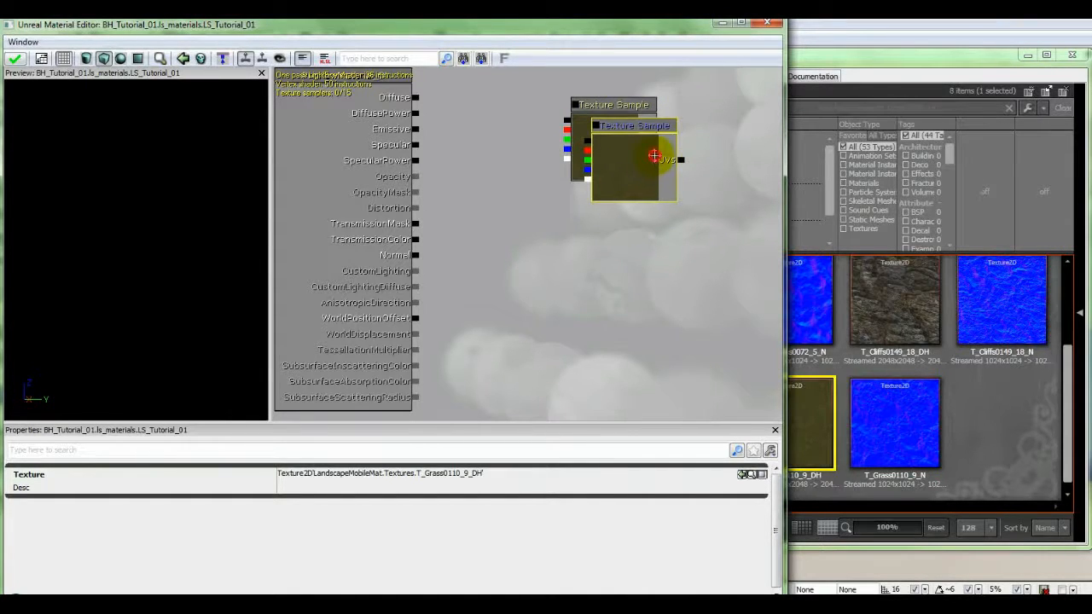
left_click_drag(651, 160, 749, 138)
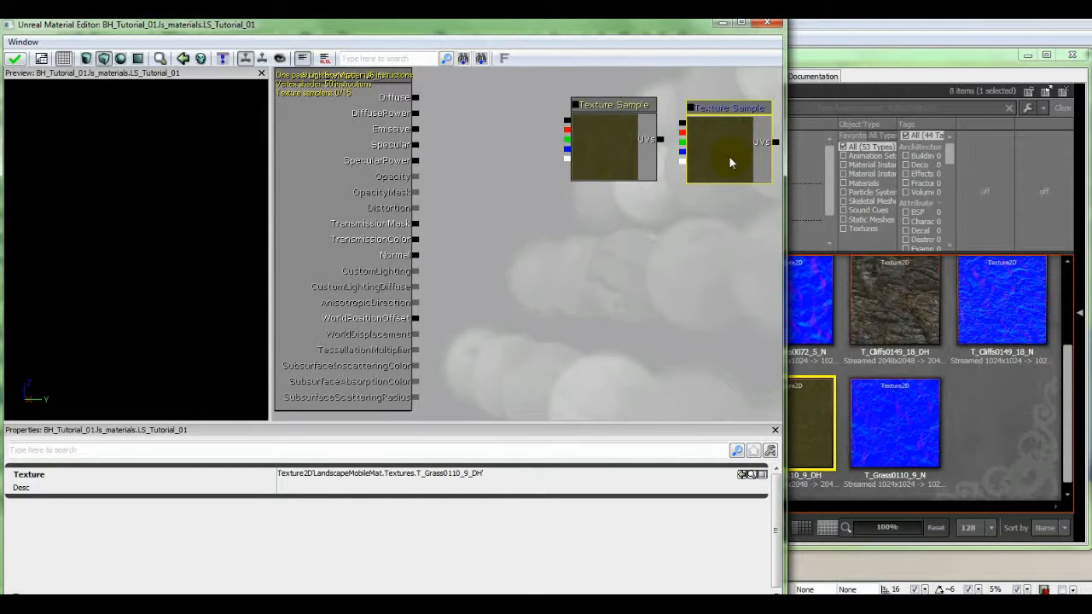
- Assign the T_Grass0110_9_N normal map to the duplicated Texture Sample node
left_click(881, 423)
left_click(523, 289)
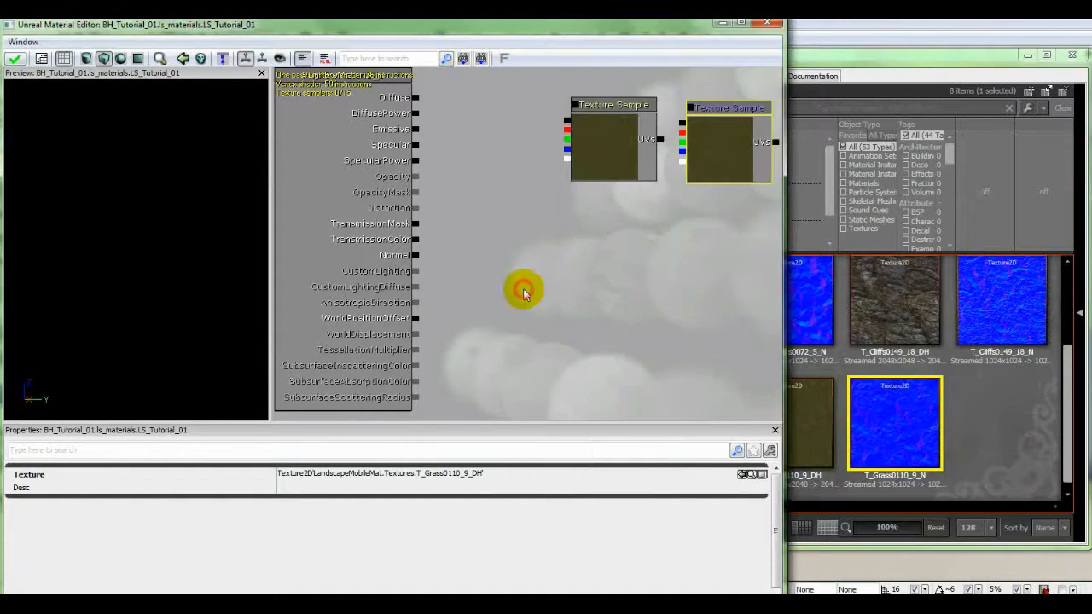
left_click(701, 144)
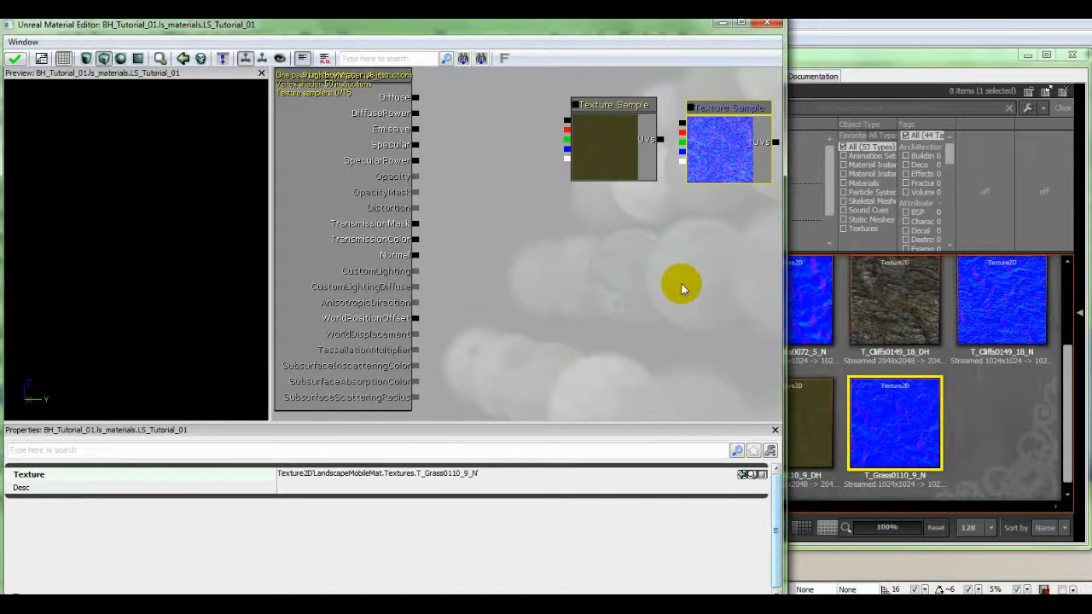
left_click_drag(679, 275, 660, 370)
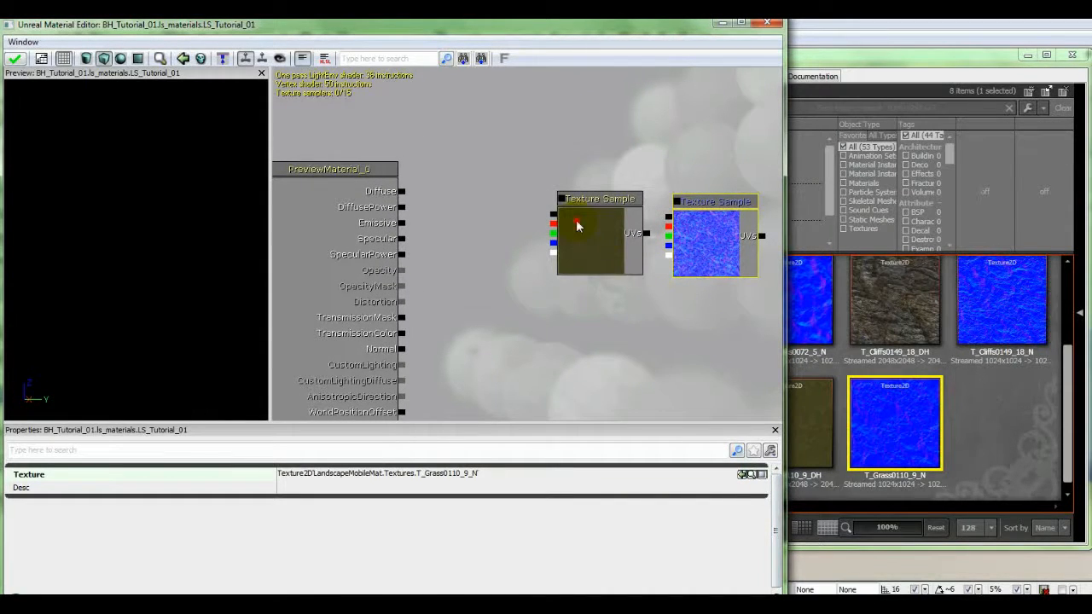
- Move the grass normal-map and grass diffuse Texture Sample nodes higher in the graph, keeping them side by side
left_click_drag(577, 220, 575, 163, "ctrl")
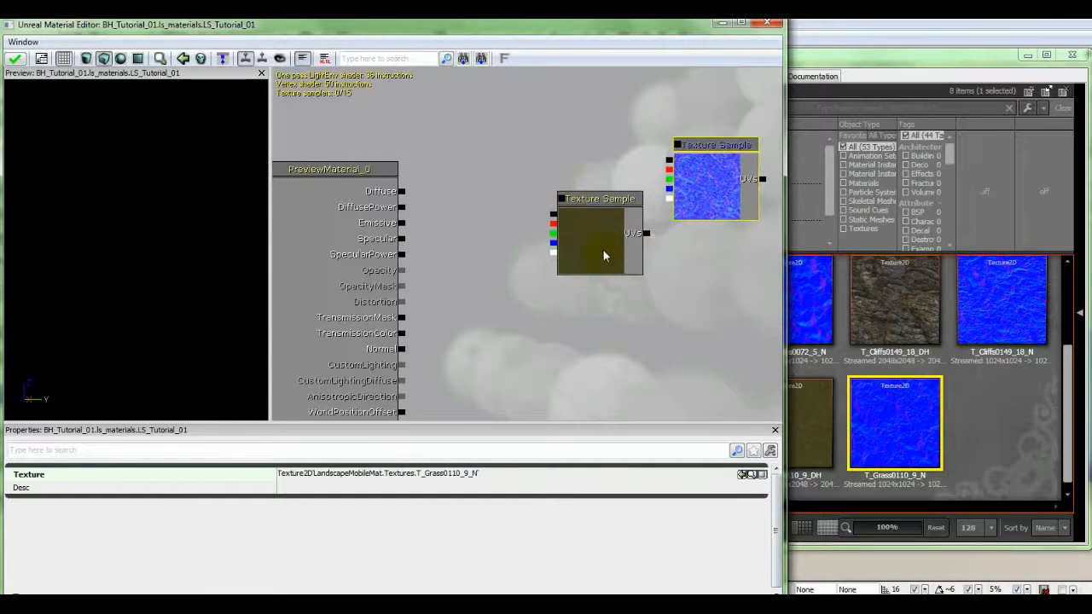
left_click(596, 266)
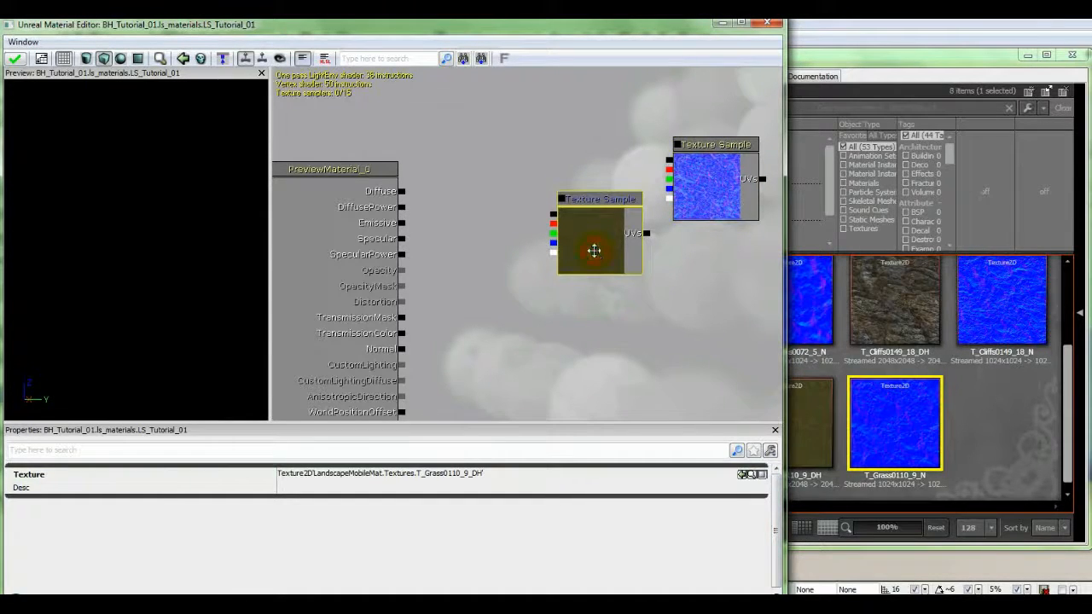
left_click_drag(592, 247, 592, 190, "ctrl")
left_click(597, 280)
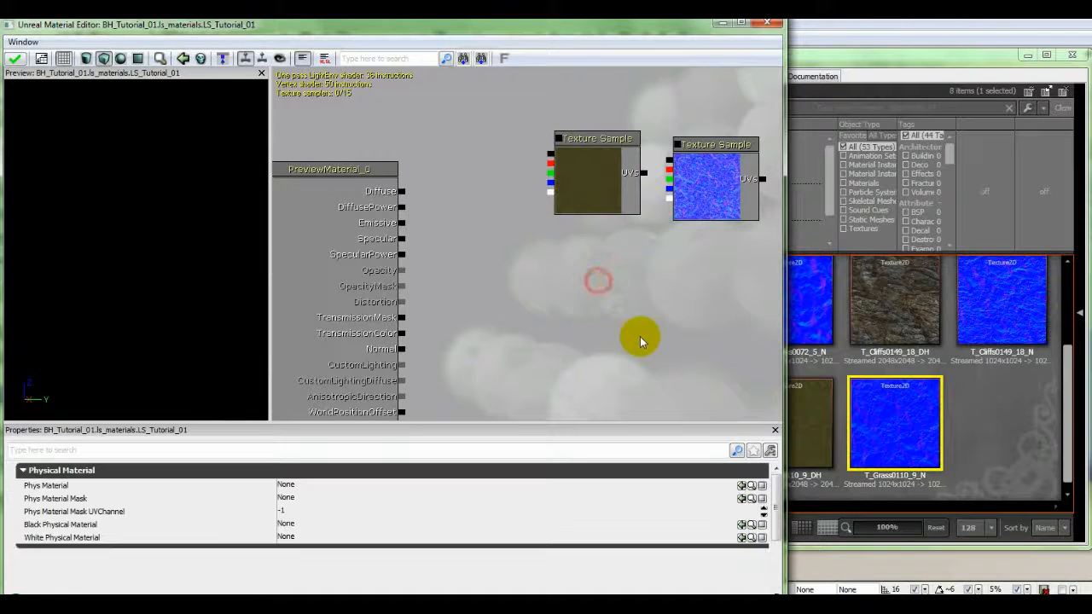
- Add a Texture Sample node using T_Cliffs0149_18_DH directly below the grass diffuse node
left_click_drag(637, 345, 600, 286)
left_click_drag(602, 293, 607, 286)
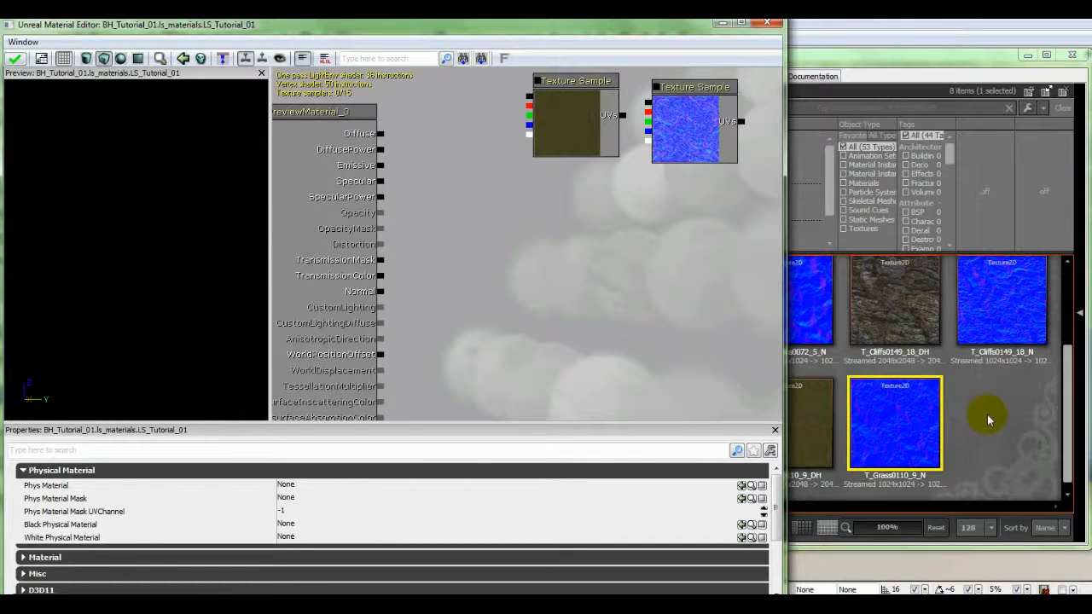
left_click(881, 303)
left_click(527, 274)
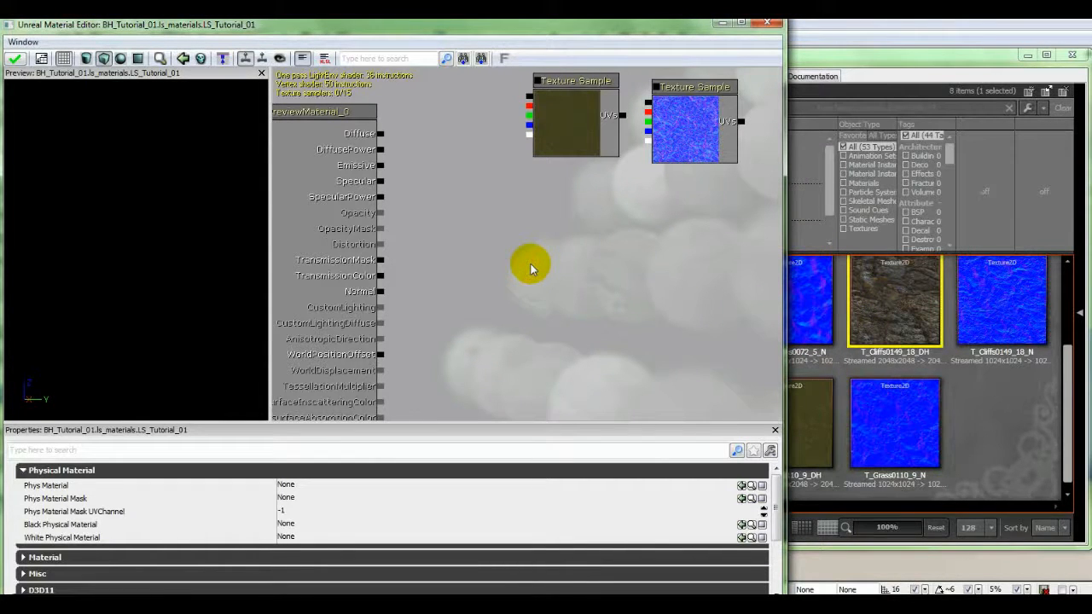
right_click(535, 177)
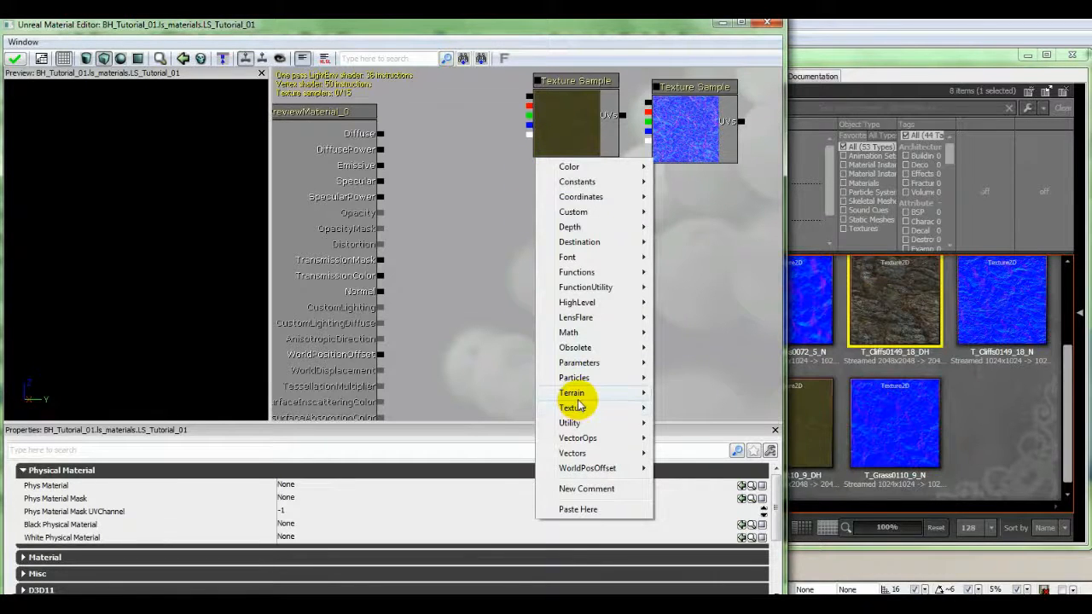
mouse_move(578, 408)
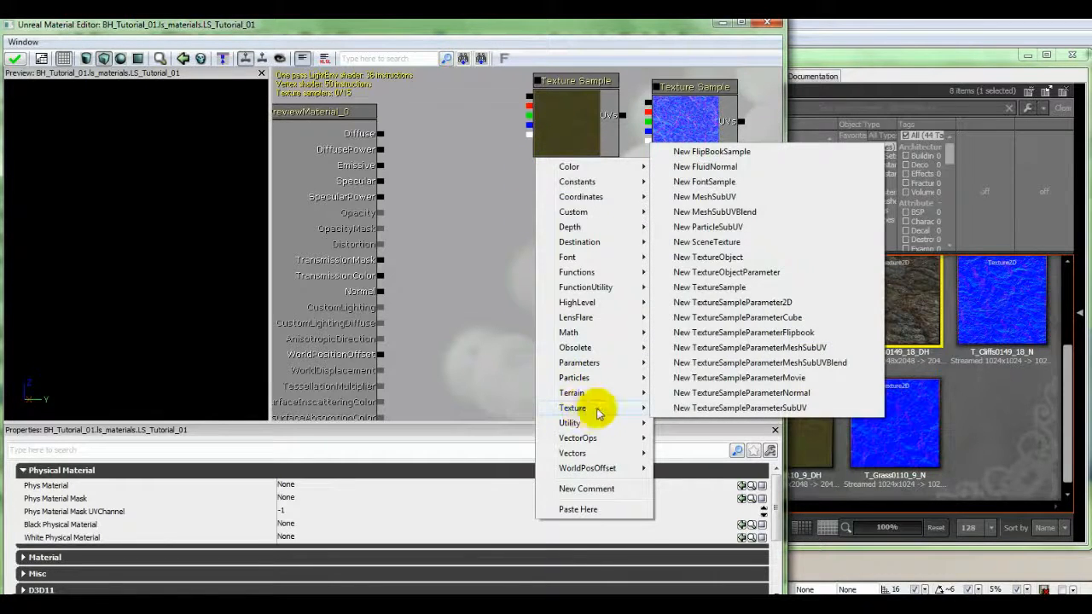
left_click(712, 290)
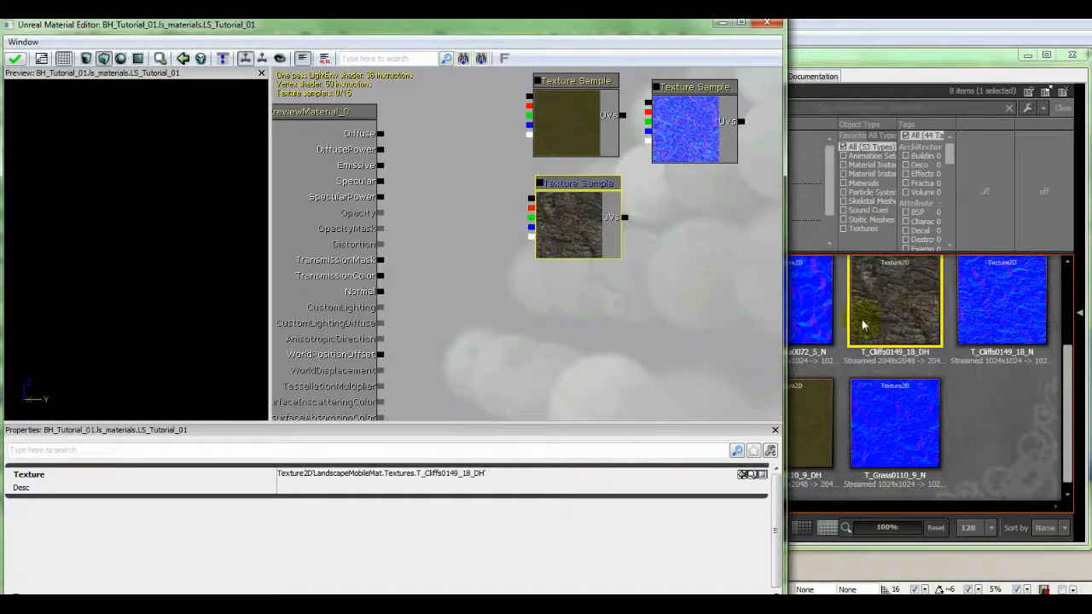
- Add a Texture Sample node using the T_Cliffs0149_18_N normal map to the right of the cliff diffuse node
left_click(987, 297)
left_click(496, 323)
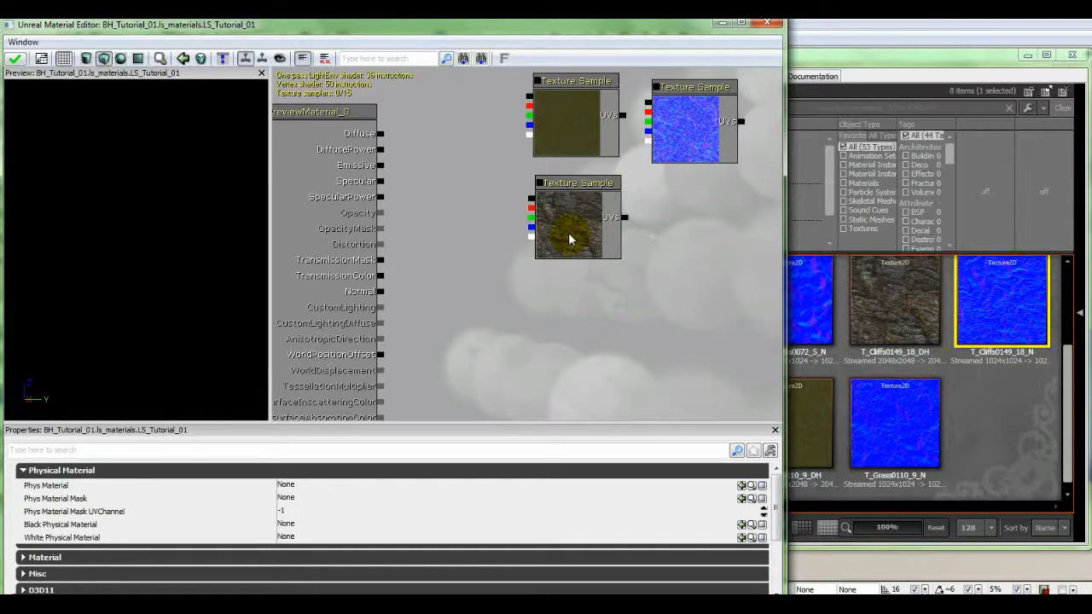
right_click(654, 170)
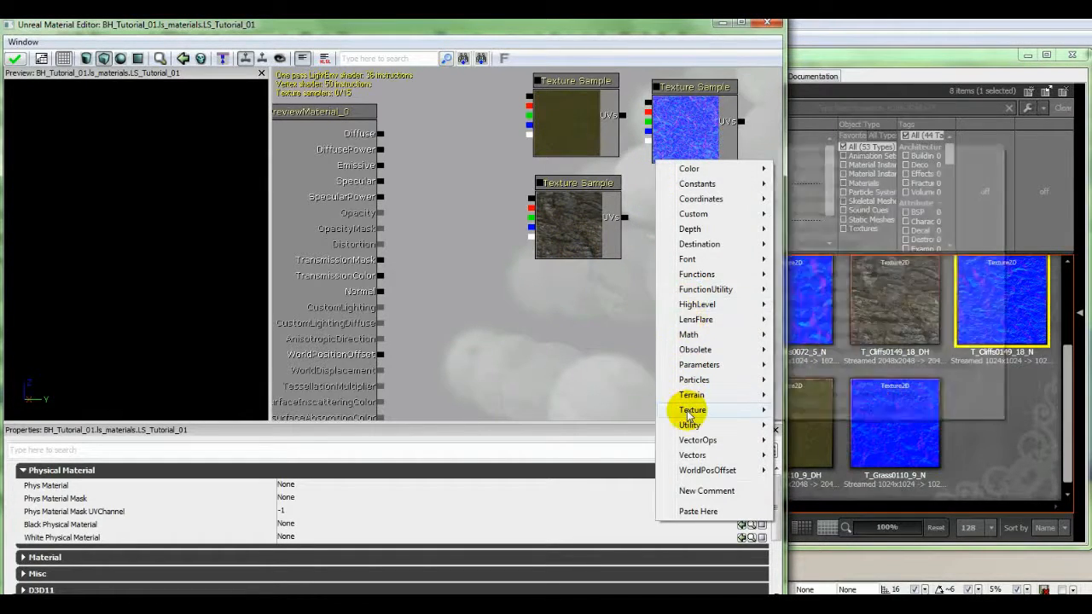
mouse_move(717, 411)
left_click(814, 289)
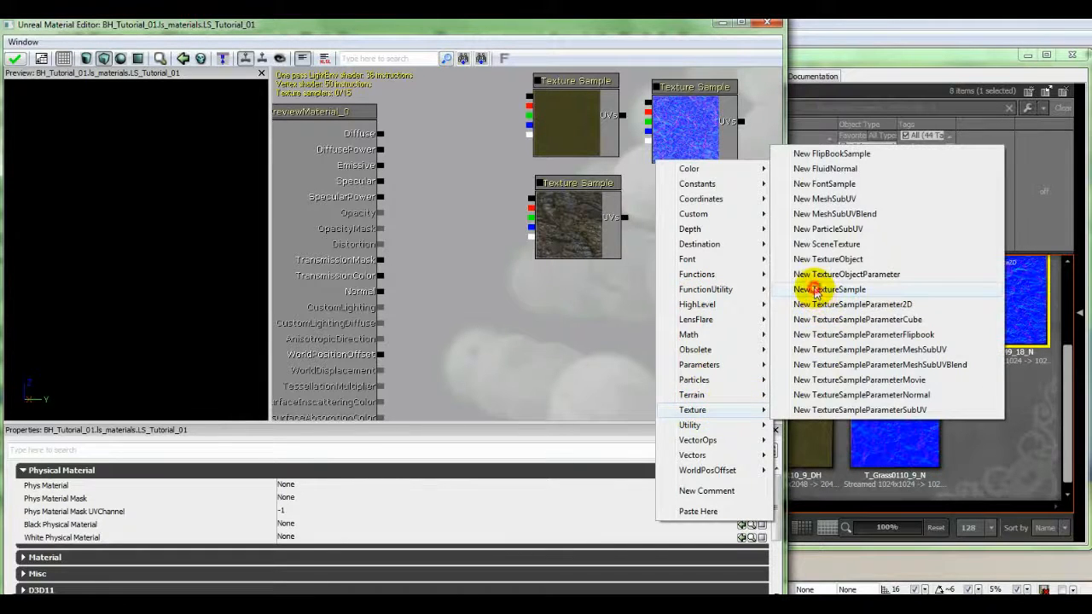
- Add a Texture Sample node using SandPebbles0072_5_DH below the cliff diffuse node
left_click(1062, 385)
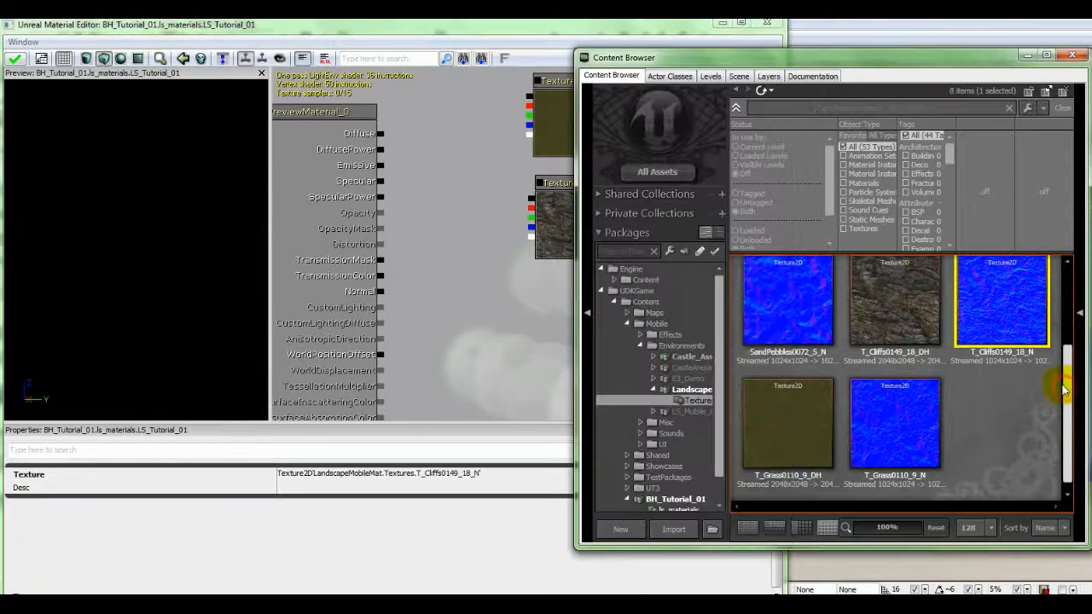
scroll(1031, 302, "up", 2)
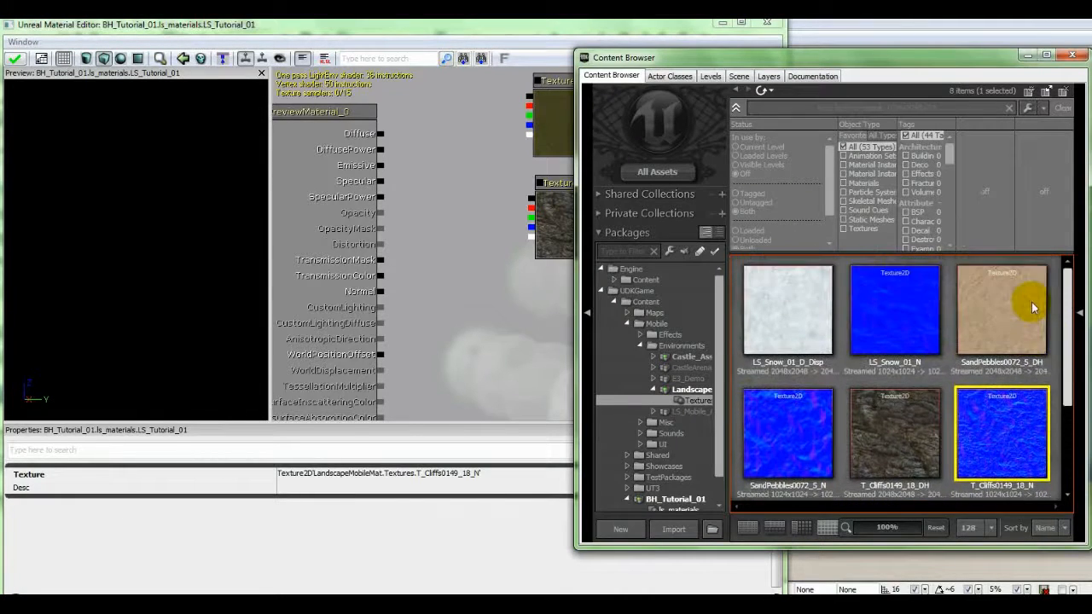
left_click(990, 316)
left_click(536, 302)
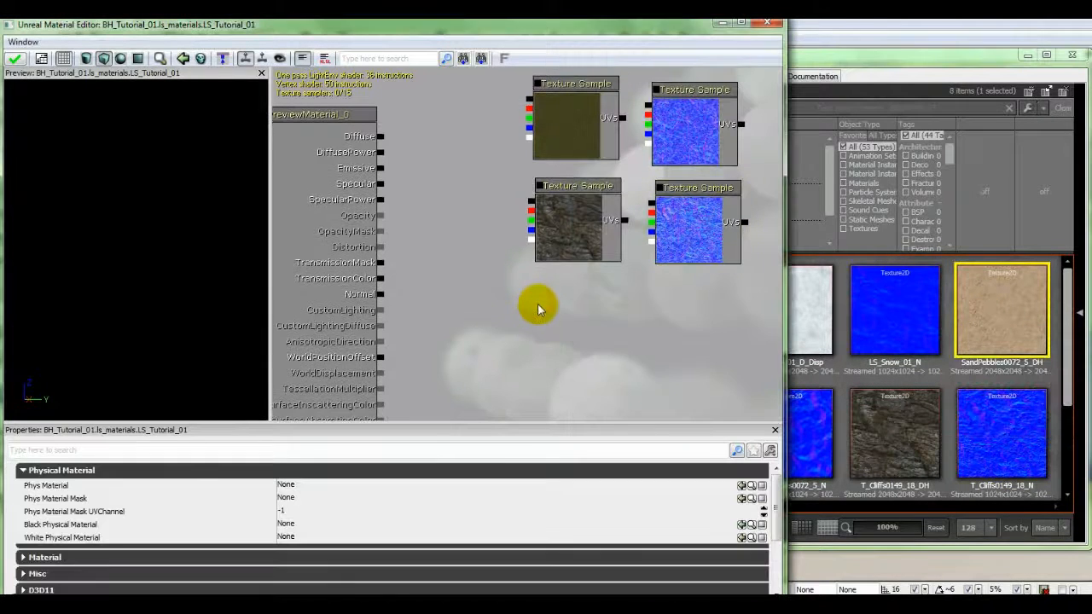
right_click(534, 282)
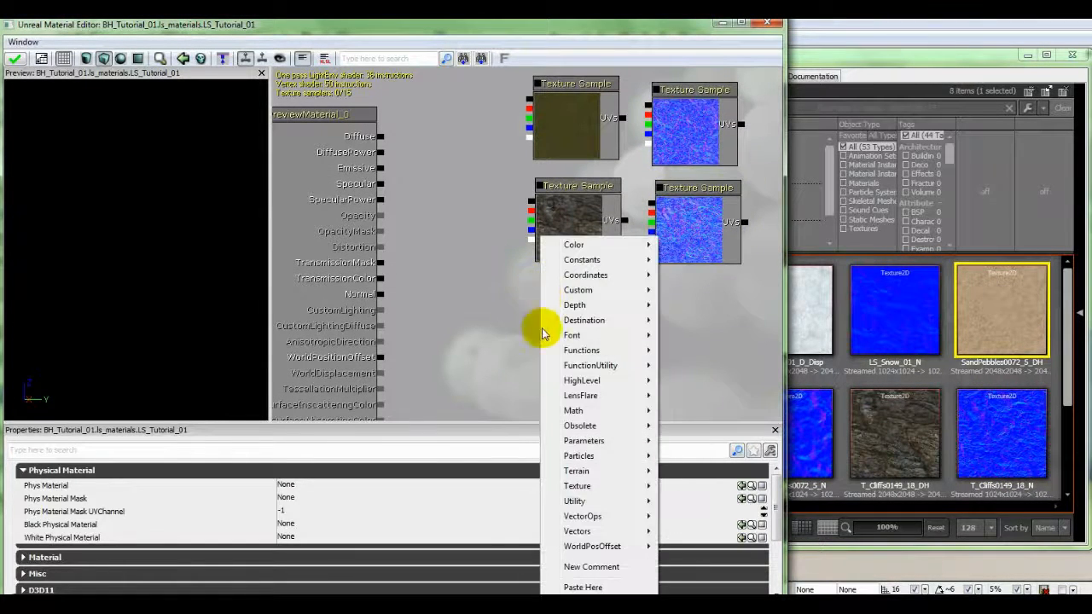
mouse_move(575, 486)
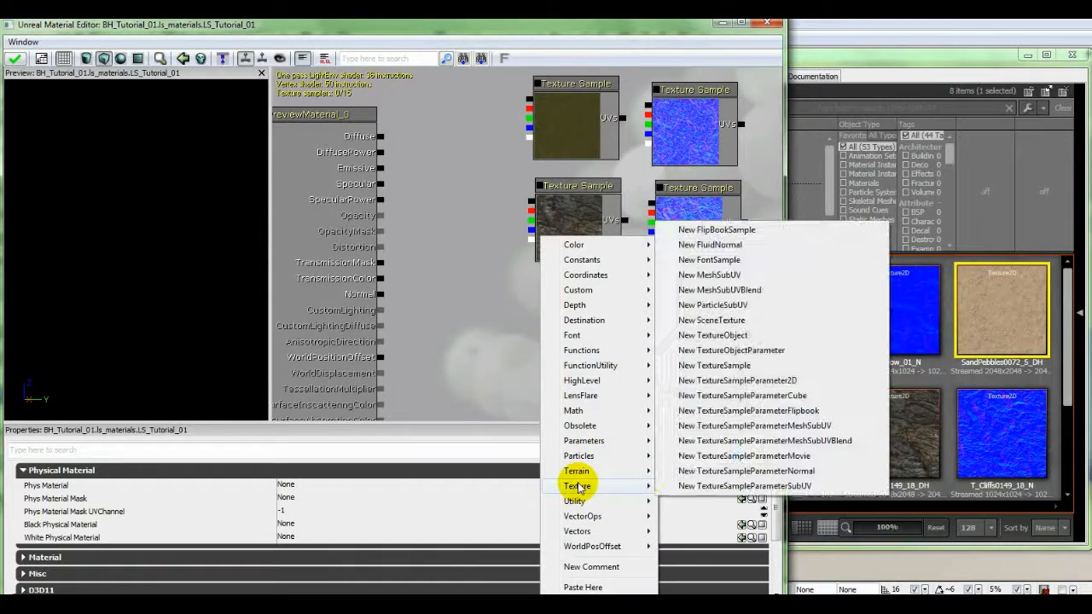
left_click(704, 366)
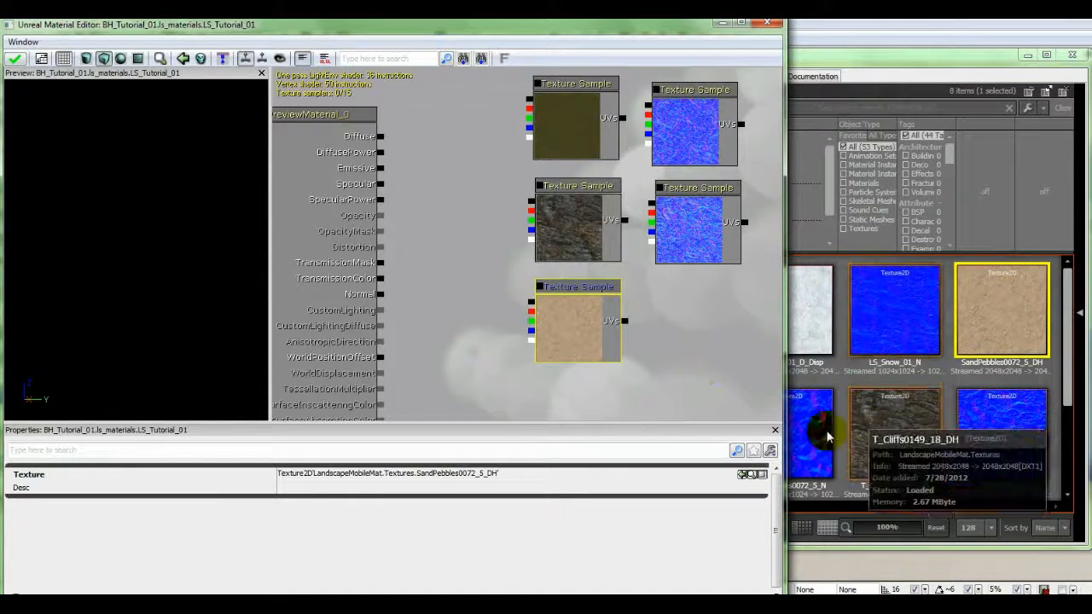
- Add a Texture Sample node using the SandPebbles0072_5_N normal map to the right of the sand diffuse node
left_click(806, 439)
left_click(534, 406)
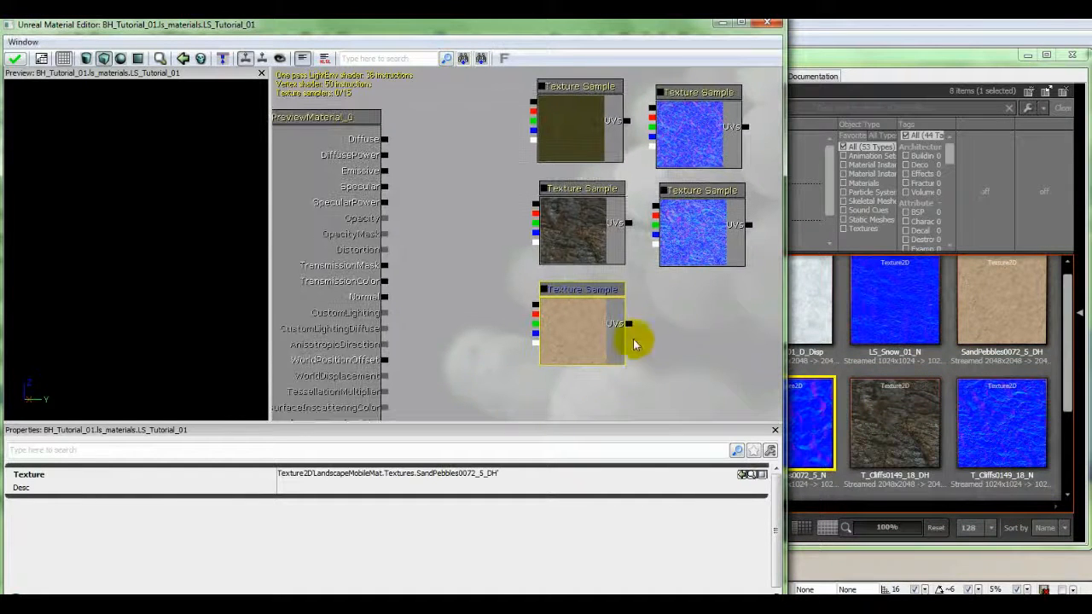
right_click(660, 288)
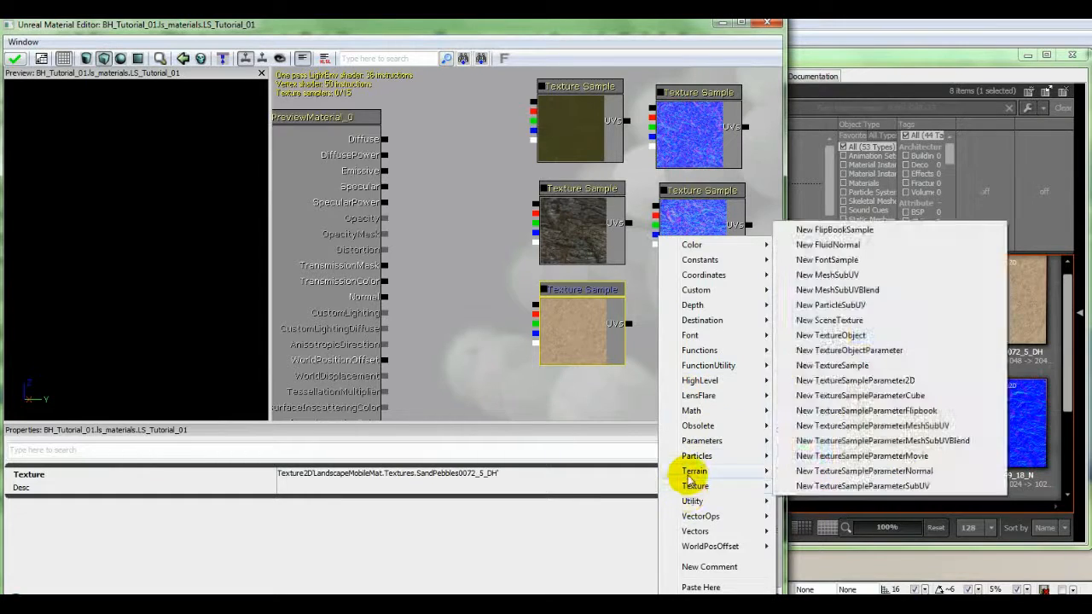
mouse_move(689, 486)
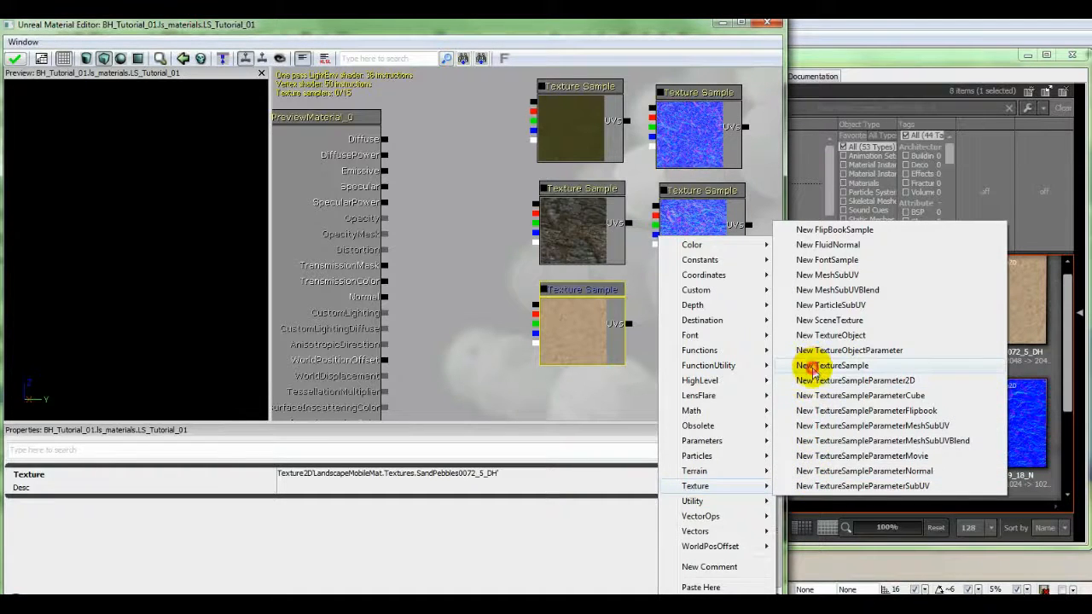
left_click(819, 366)
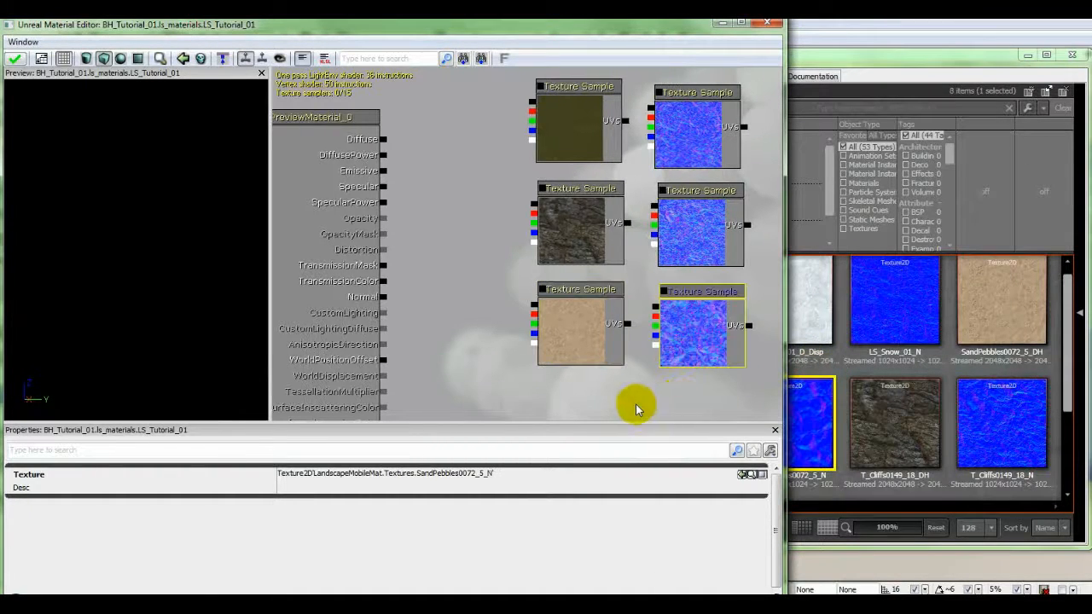
- Collapse the Mobile package folder and list only the textures from the whole UDKGame Content folder
left_click_drag(639, 394, 629, 361)
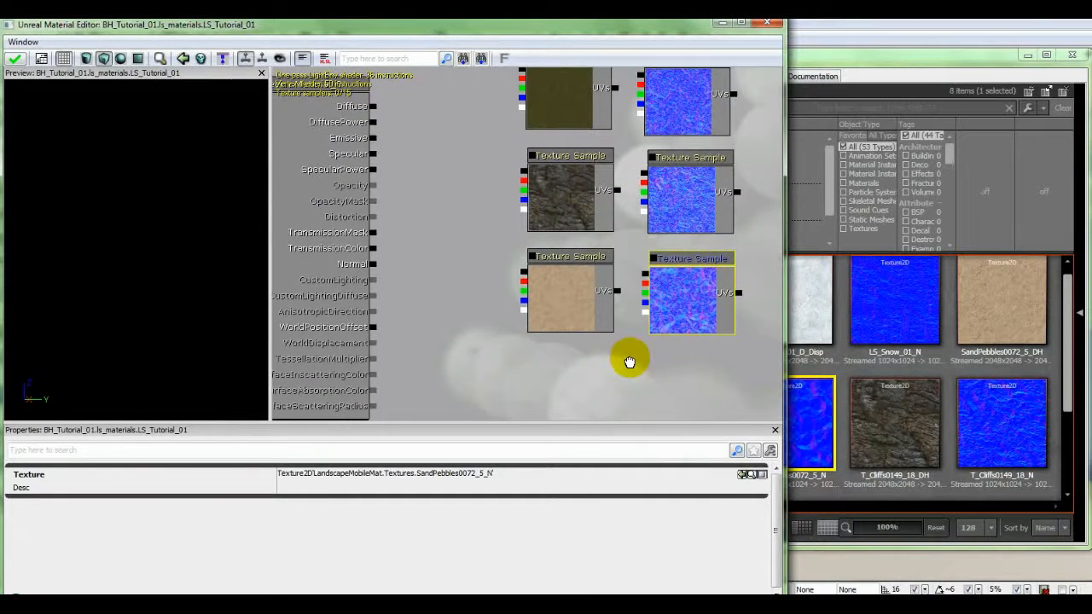
left_click(839, 362)
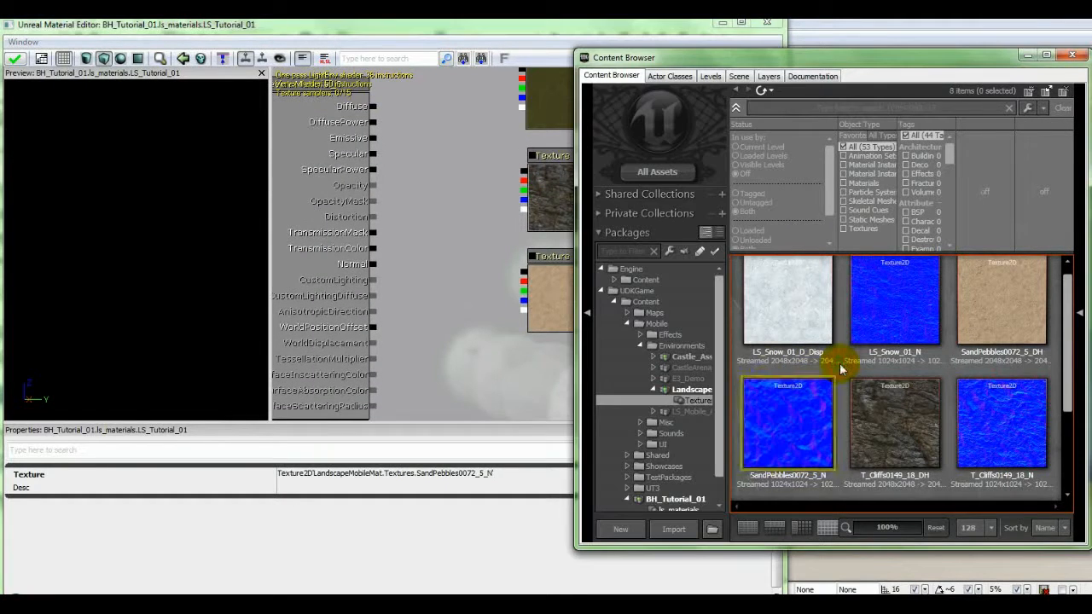
left_click(641, 346)
left_click(628, 324)
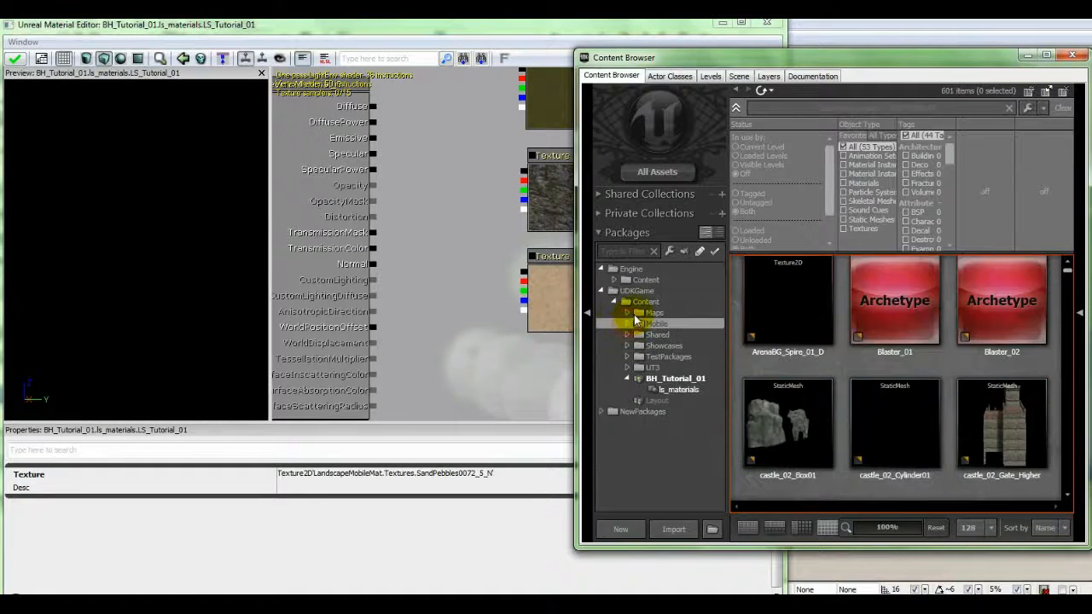
left_click(636, 301)
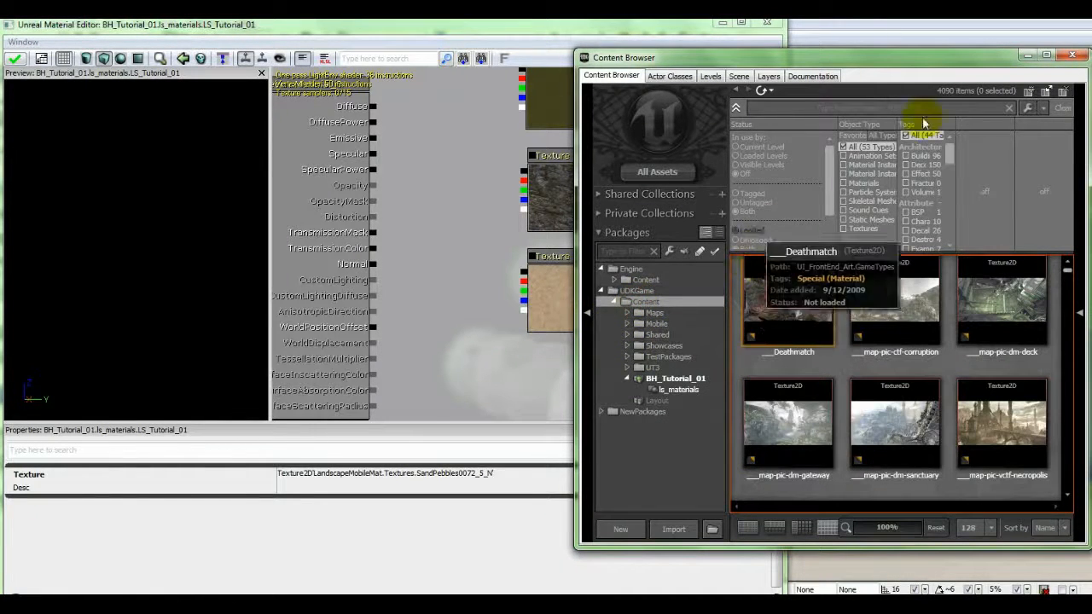
left_click(843, 230)
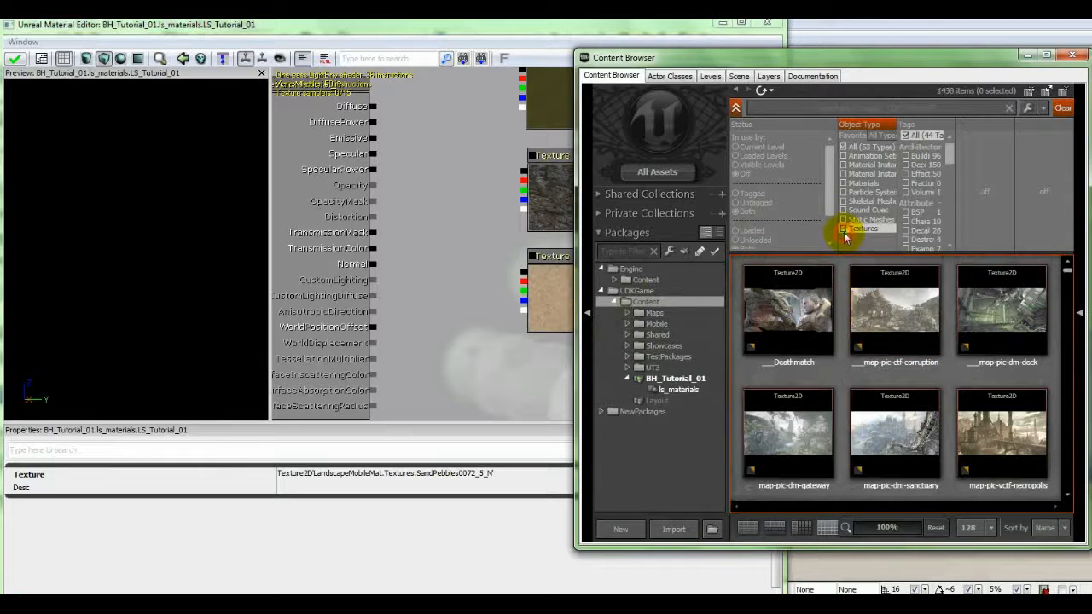
- Search the textures for "concrete" and look through the matching assets
left_click(750, 109)
type("con")
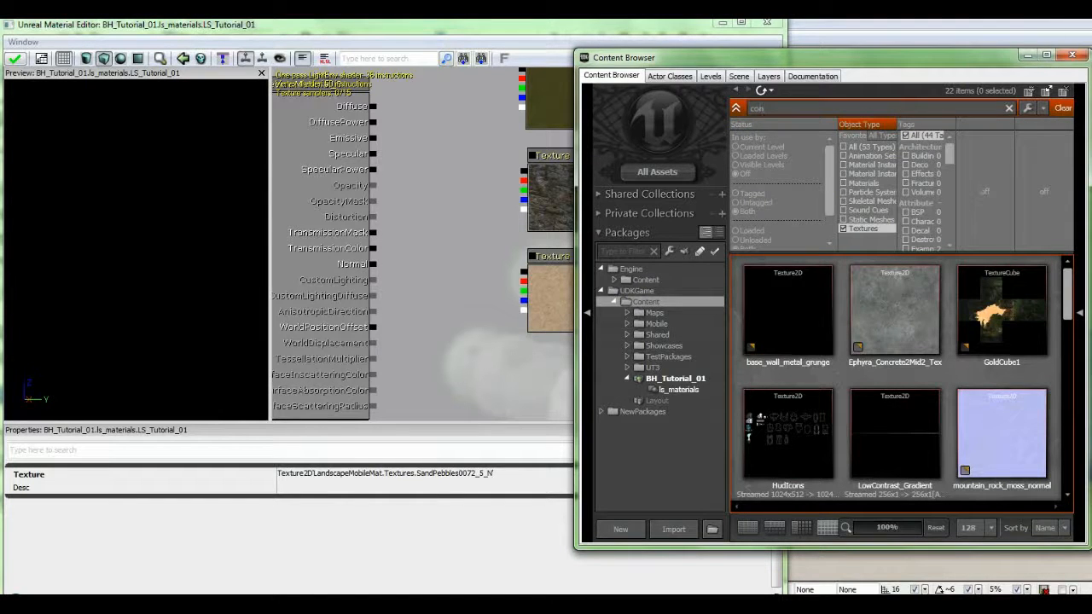
type("crete")
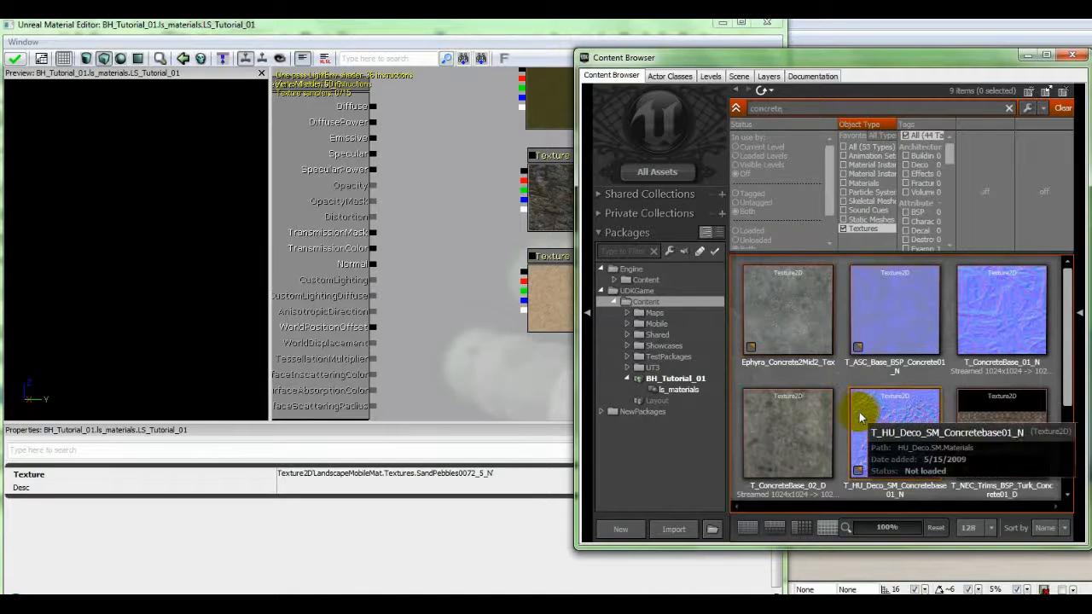
scroll(861, 414, "down", 1)
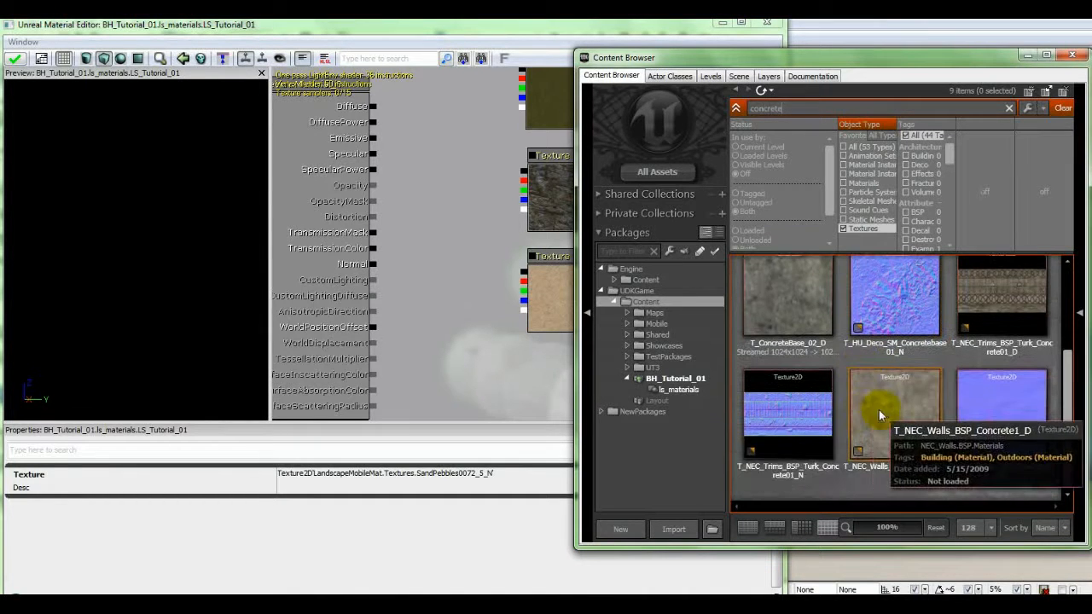
scroll(828, 346, "up", 1)
scroll(828, 347, "up", 1)
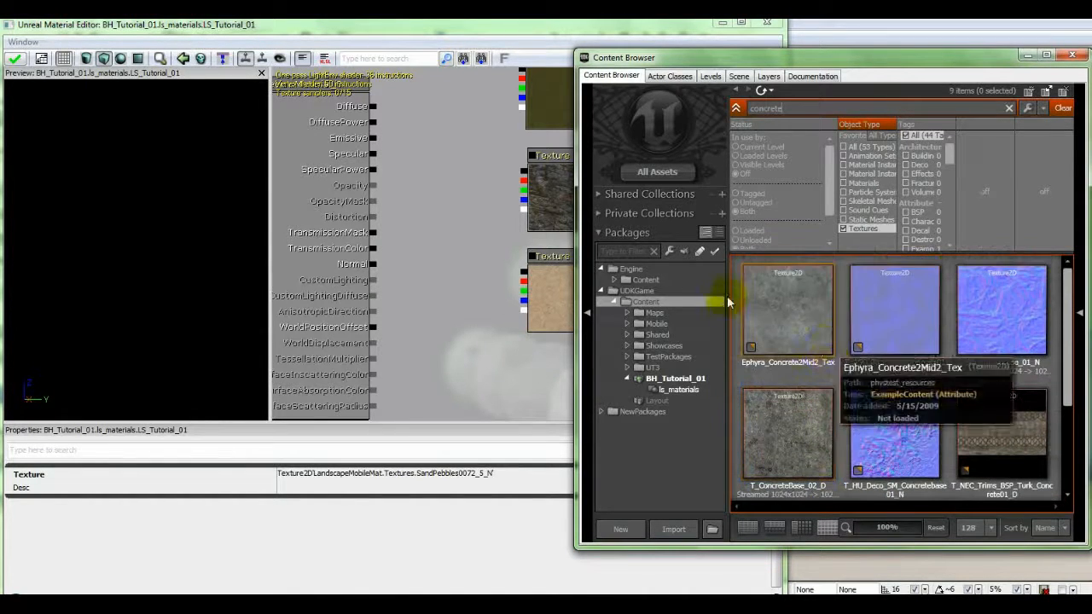
- Preview the Ephyra_Concrete2Mid2_Tex and T_ConcreteBase_02_D textures at large size, closing each preview when done
double_click(782, 297)
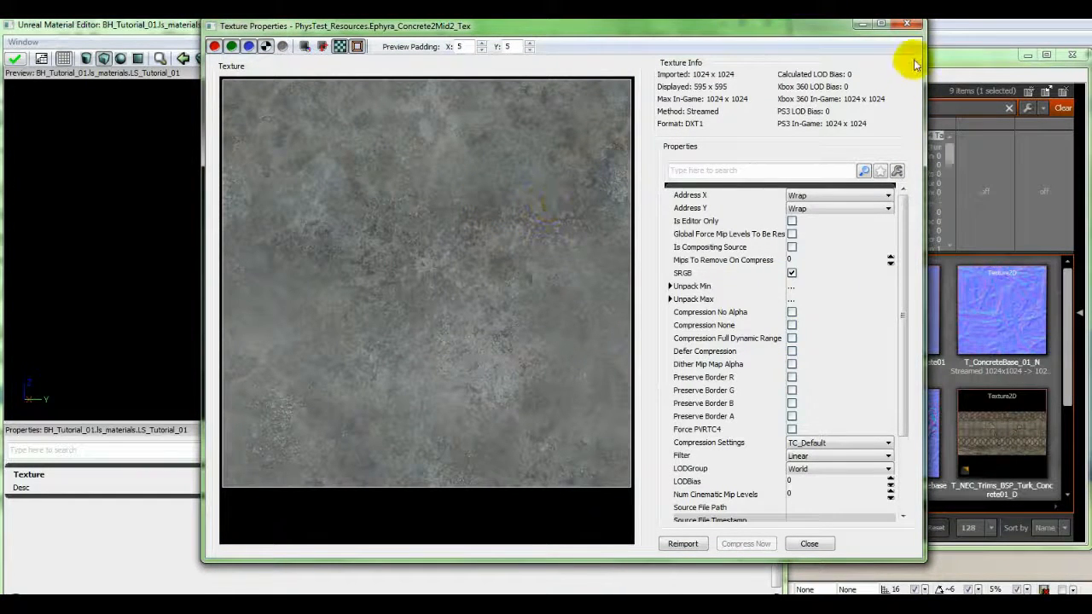
left_click(904, 25)
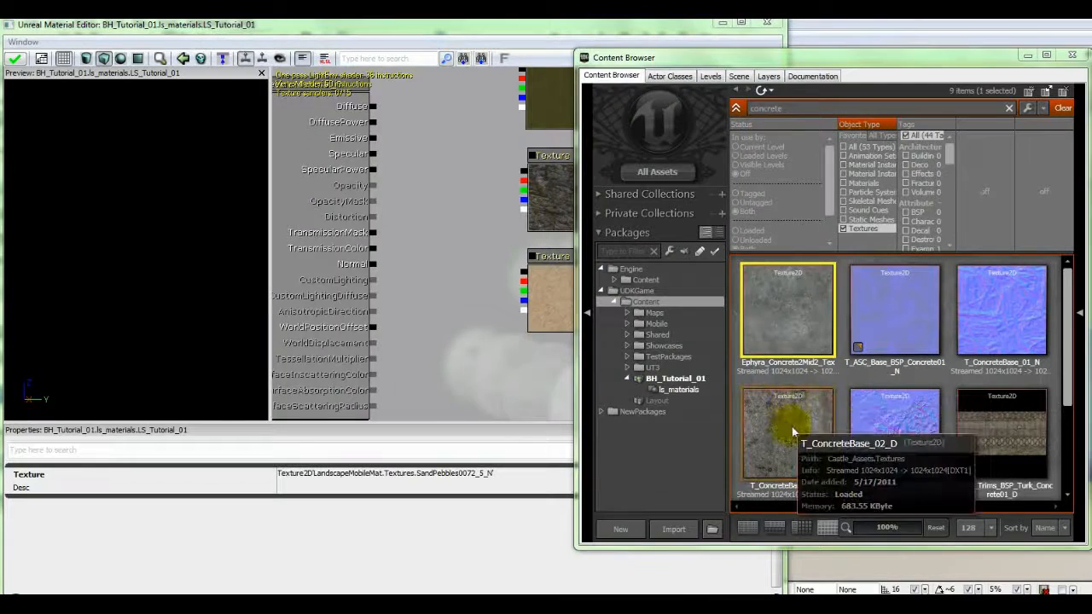
left_click(786, 424)
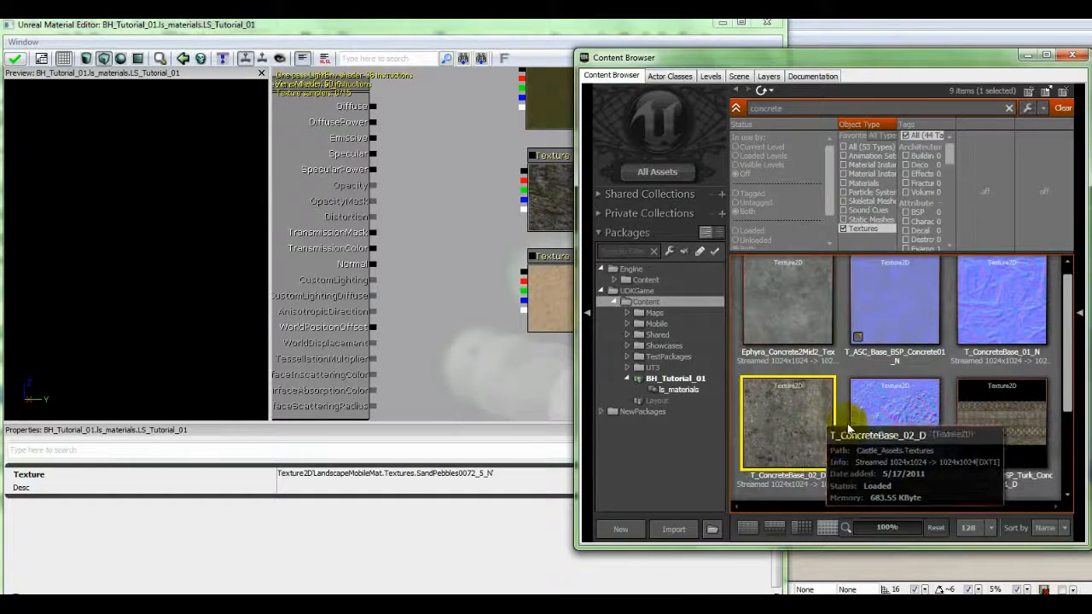
double_click(804, 414)
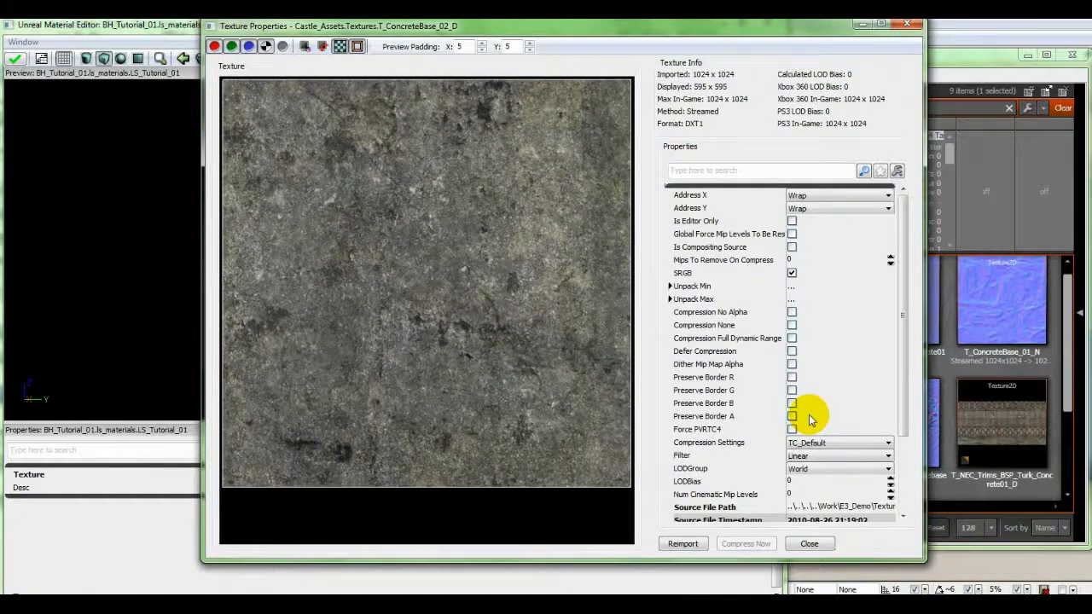
left_click(904, 25)
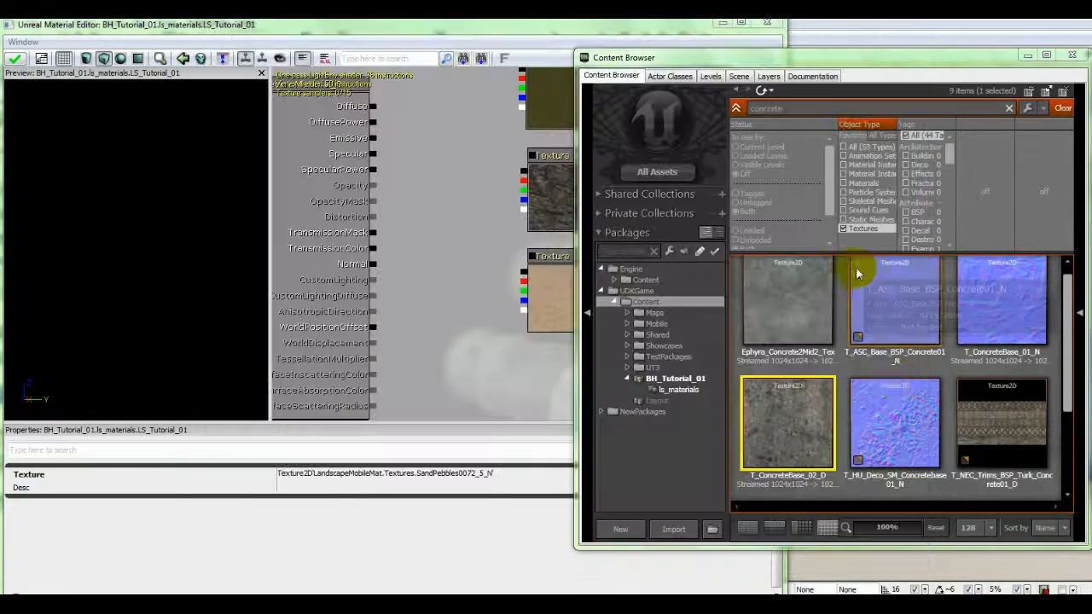
- Look further through the concrete textures and preview T_NEC_Walls_BSP_Concrete1_D at large size, closing the preview when done
left_click(937, 364)
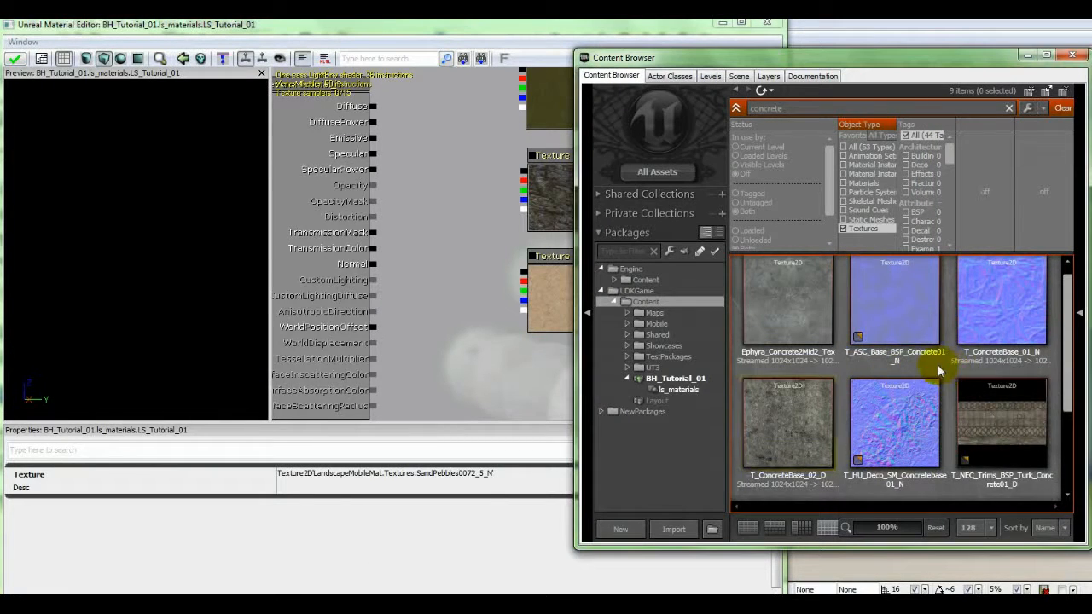
scroll(938, 365, "down", 3)
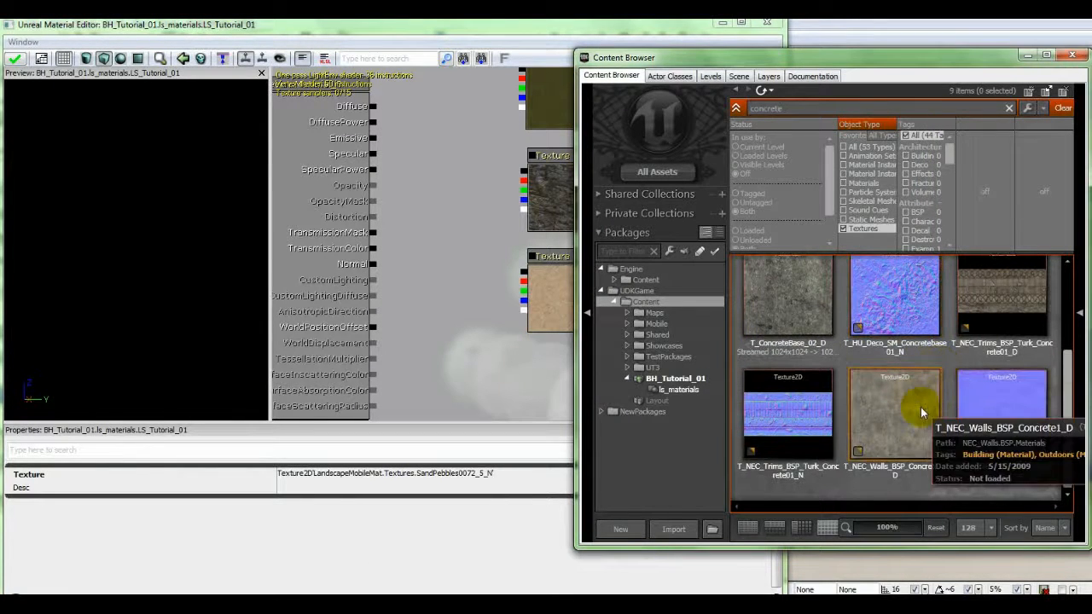
left_click(919, 406)
double_click(907, 405)
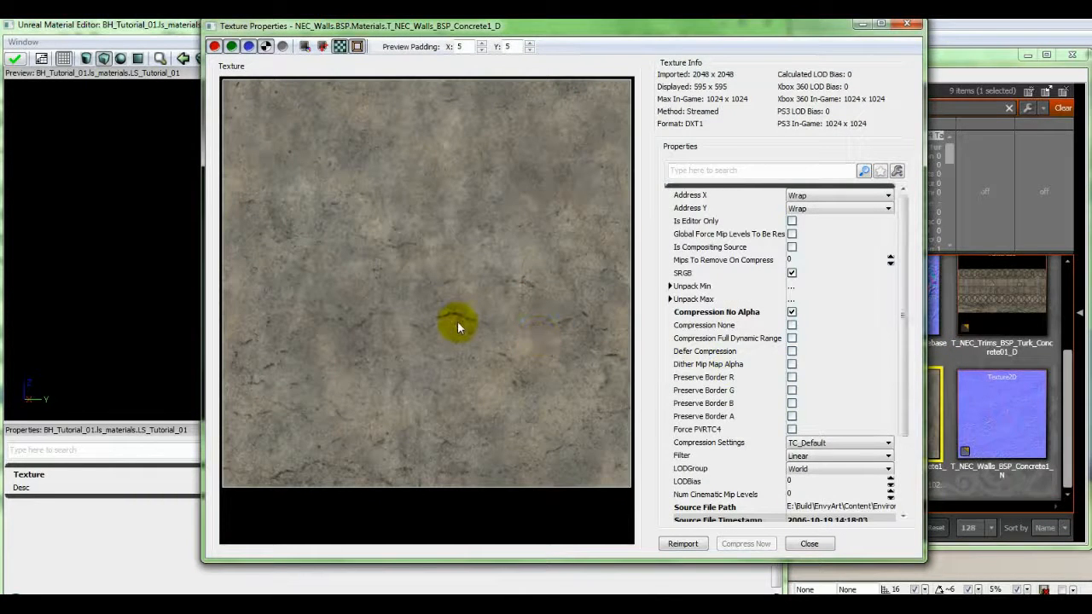
left_click(908, 27)
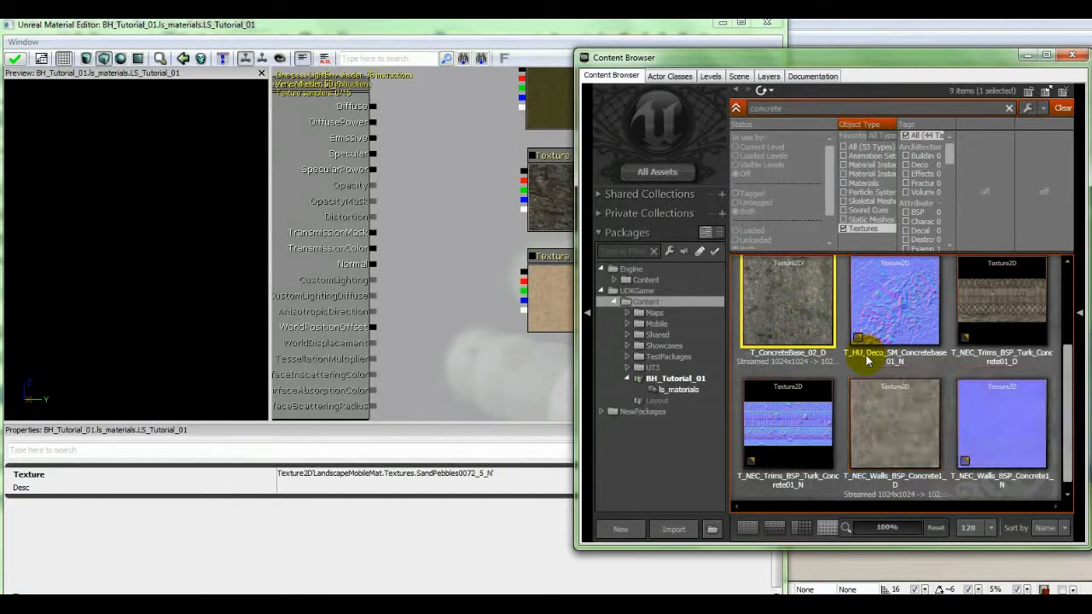
- Add a Texture Sample node using the T_ConcreteBase_02_D texture below the sand diffuse node
scroll(867, 361, "up", 1)
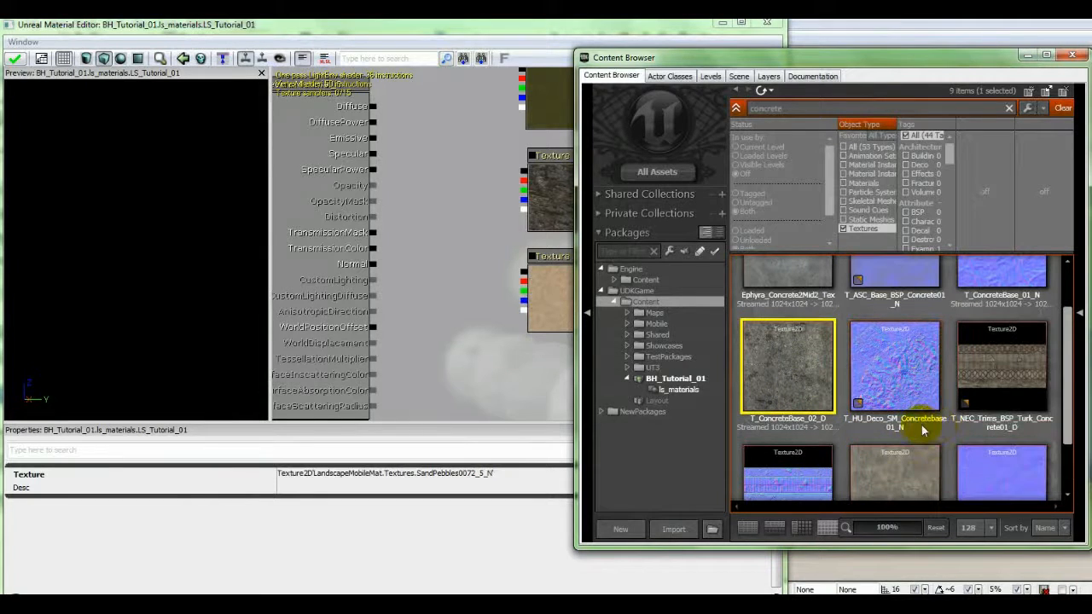
left_click(531, 351)
right_click(533, 351)
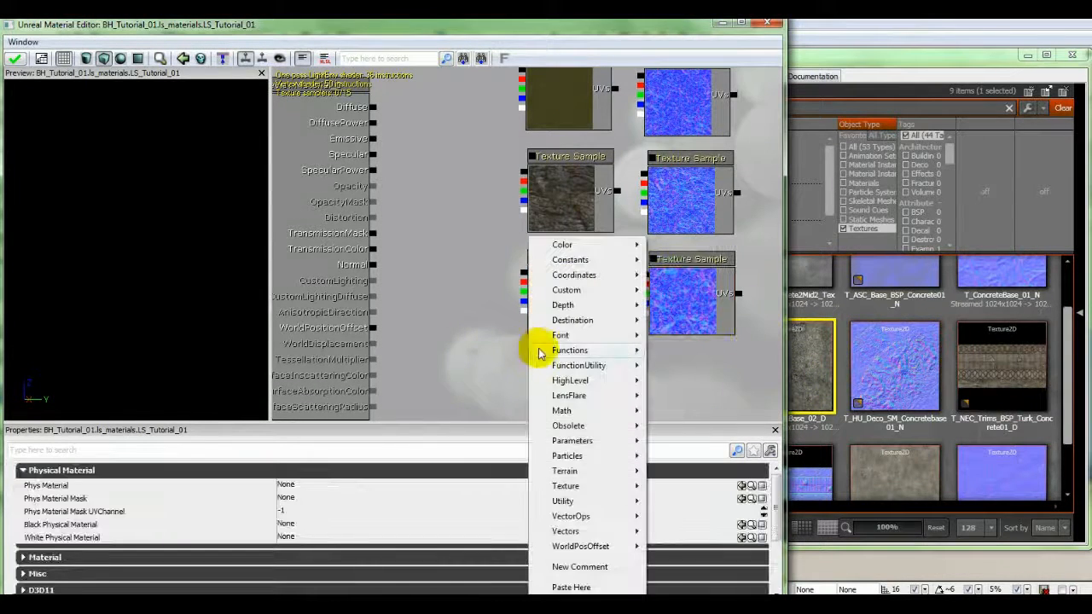
mouse_move(590, 486)
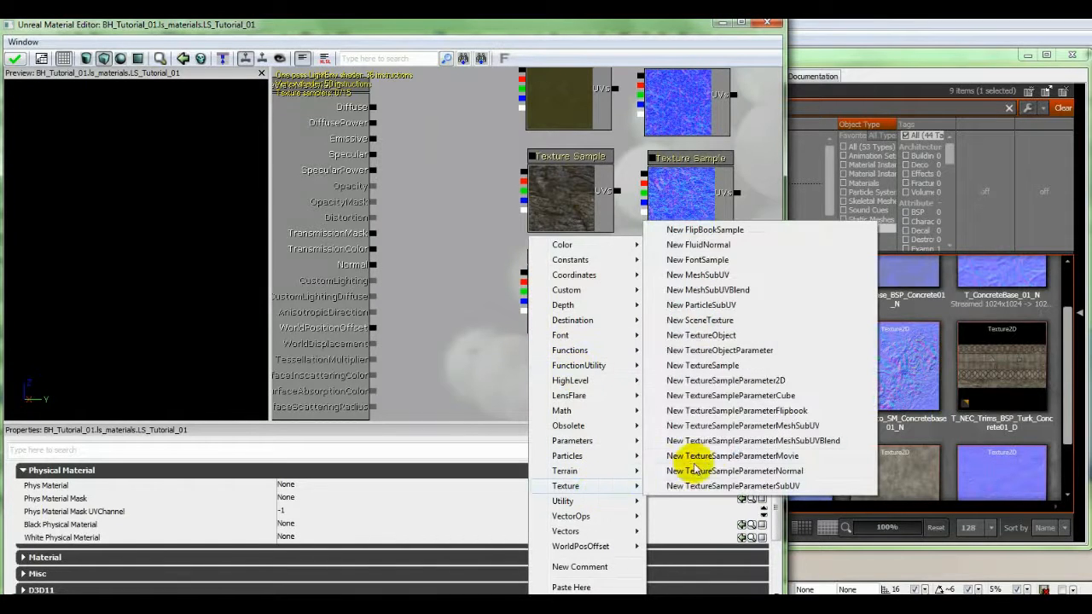
left_click(732, 365)
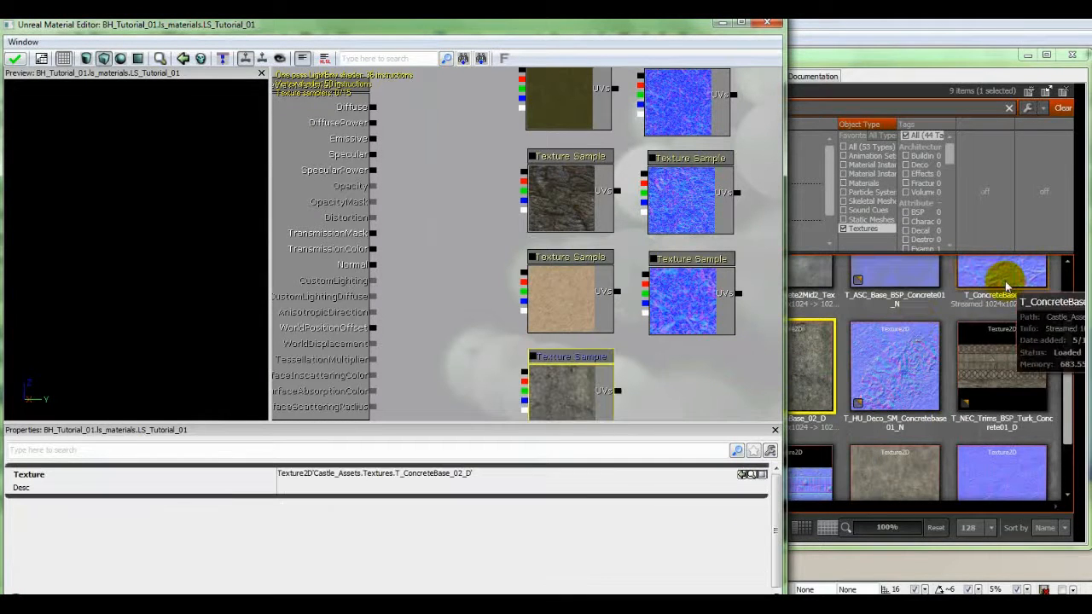
- Add a Texture Sample node using the T_ConcreteBase_01_N normal map to the right of the concrete diffuse node
left_click(992, 293)
left_click(446, 331)
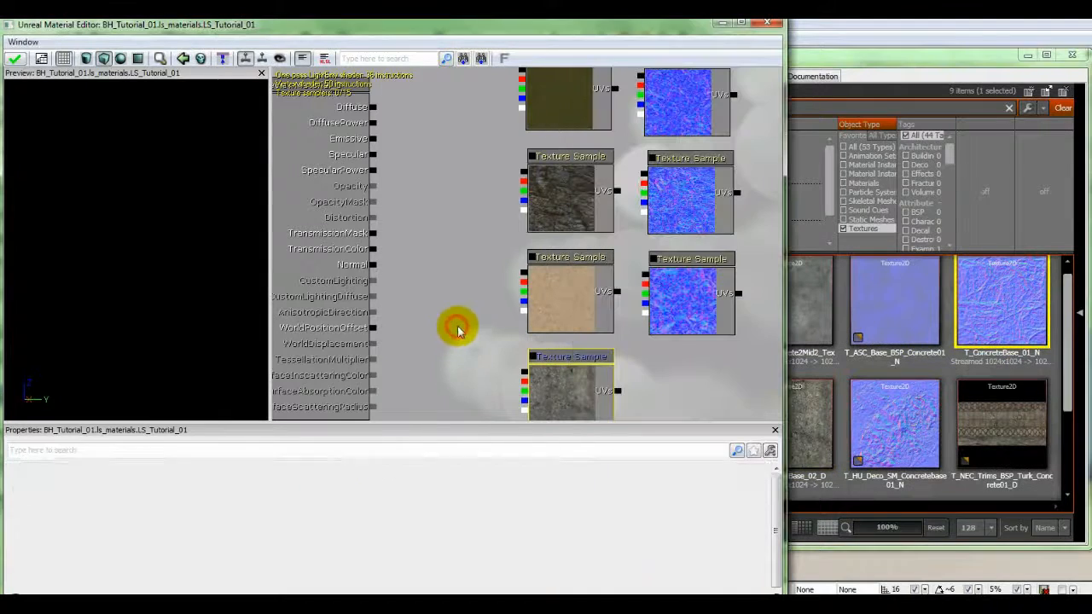
right_click(652, 355)
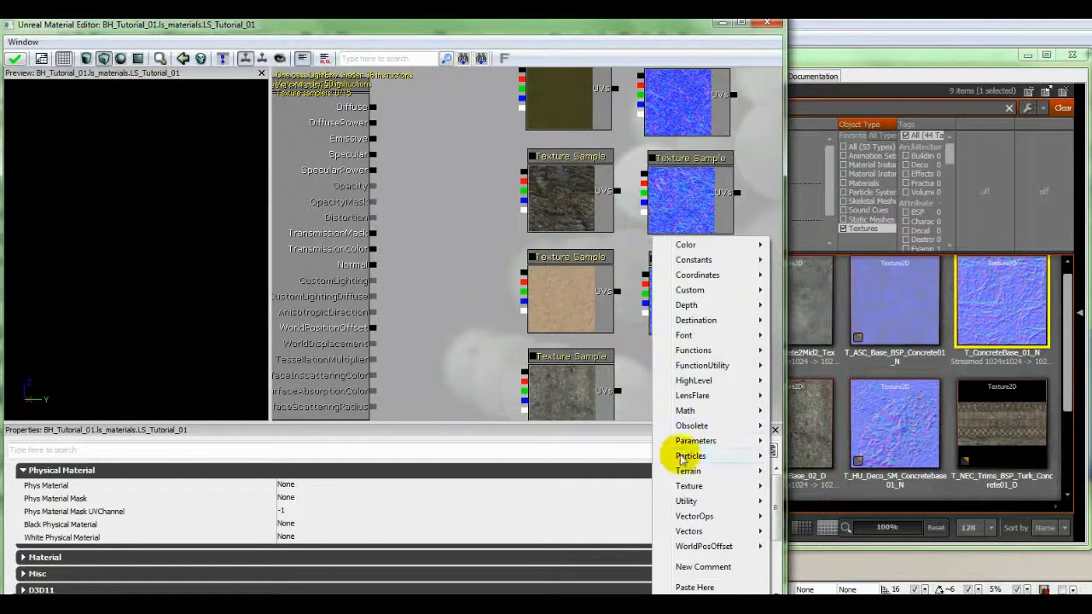
mouse_move(703, 492)
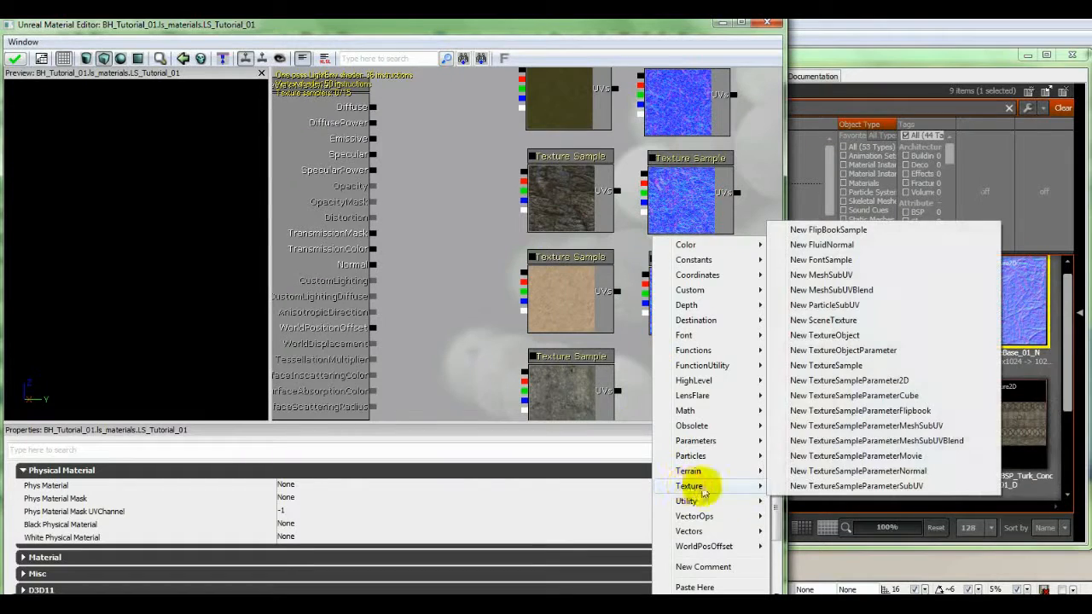
left_click(812, 365)
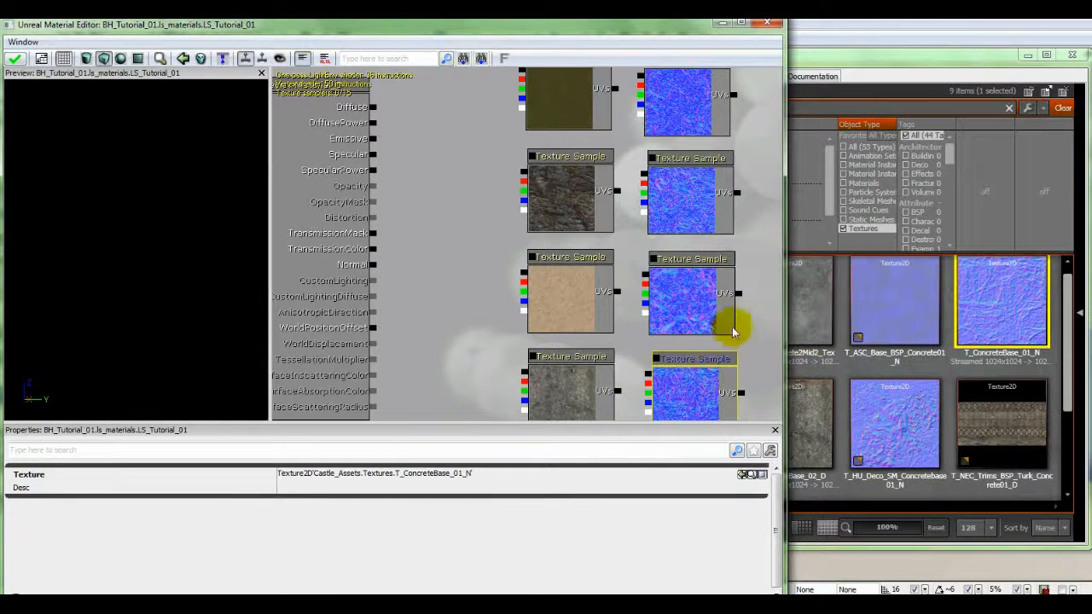
- Add a LandscapeLayerBlend node between the material's main inputs and the diffuse texture samples
mouse_move(450, 214)
left_mouse_down()
mouse_move(461, 264)
mouse_move(460, 213)
mouse_move(470, 218)
left_mouse_up()
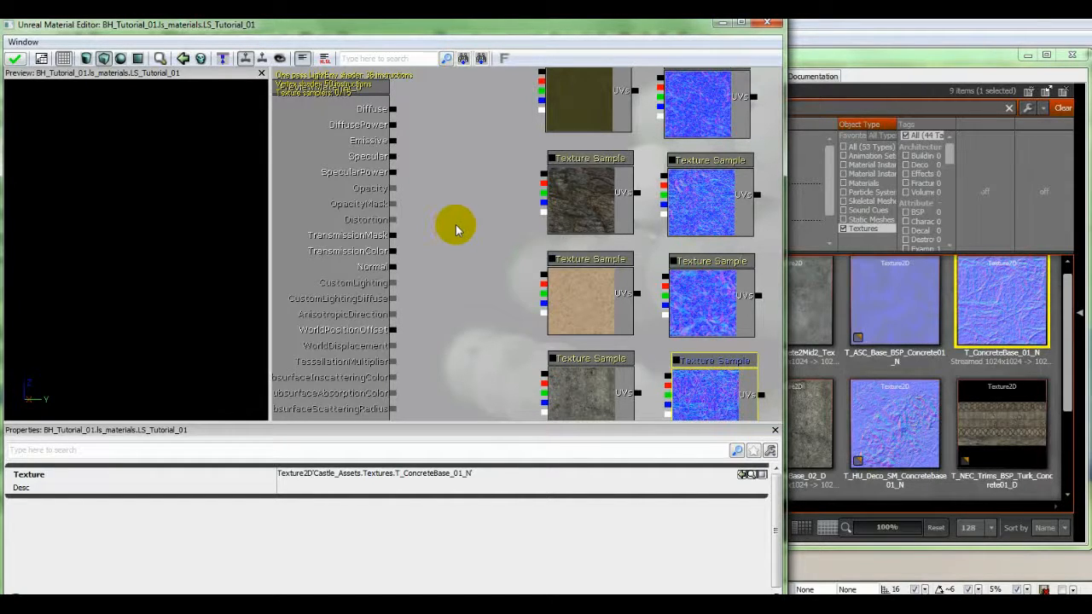
right_click(435, 145)
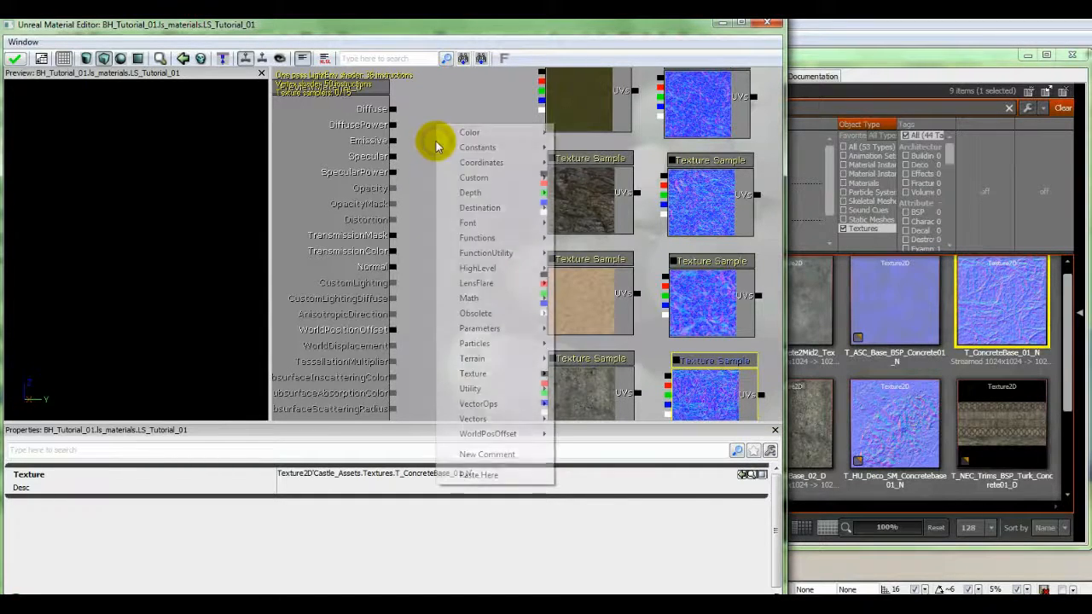
mouse_move(463, 359)
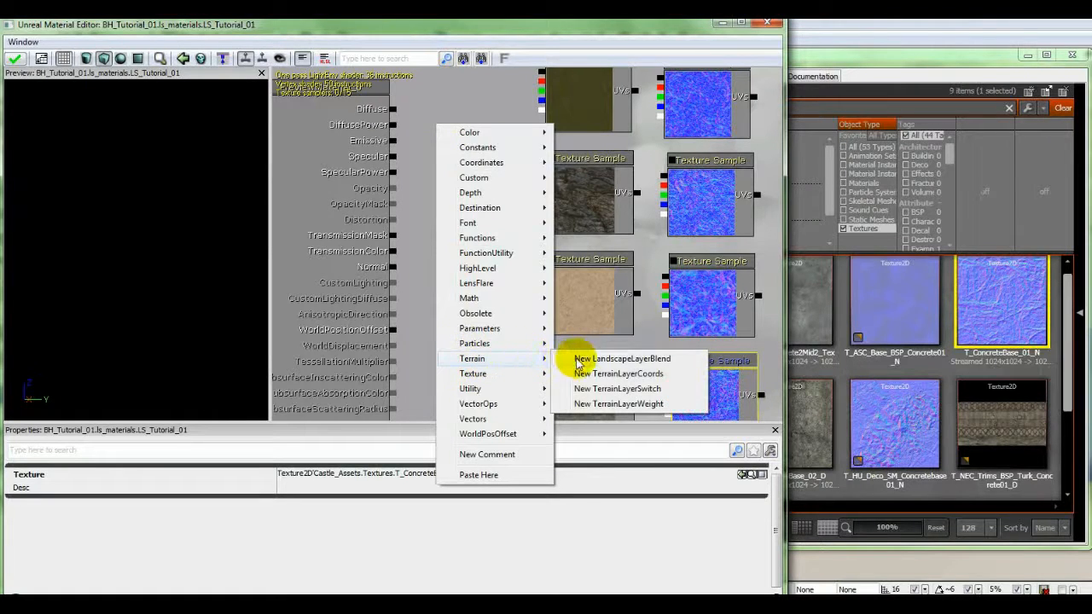
left_click(578, 359)
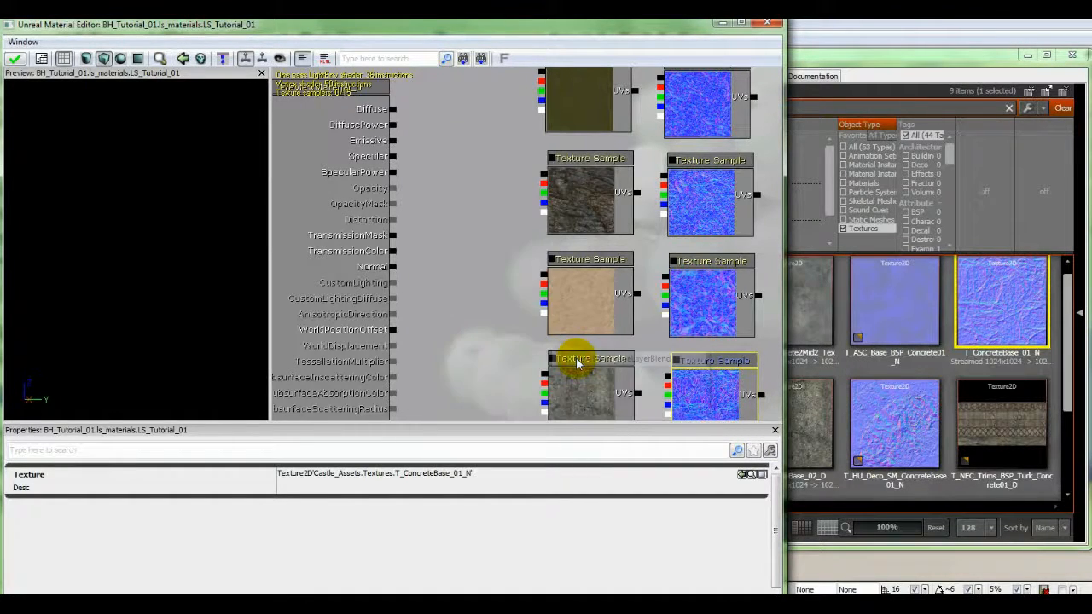
left_click_drag(444, 176, 457, 179)
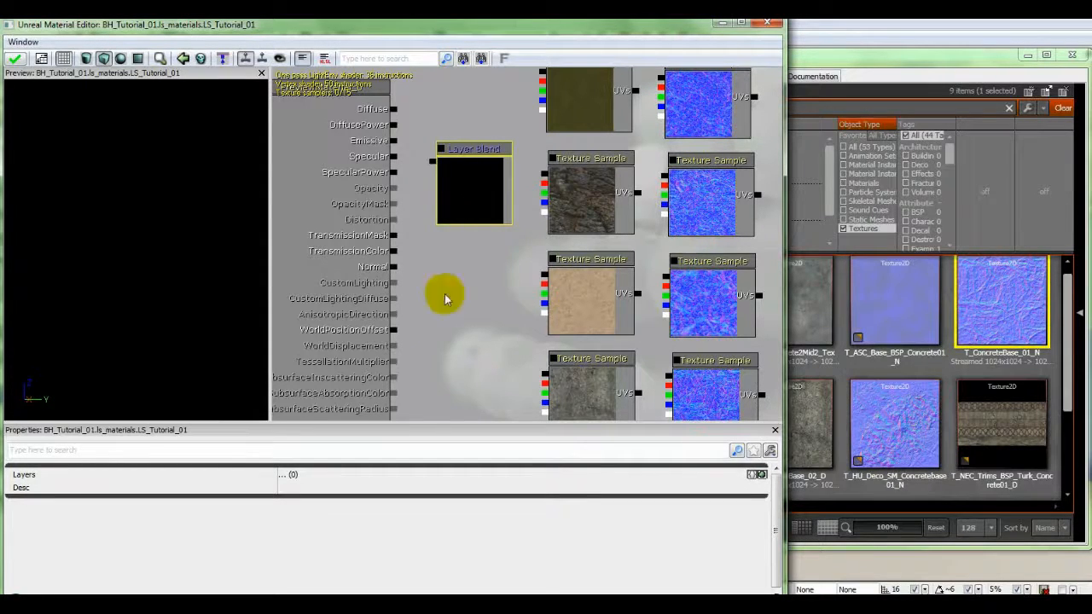
- Add four layers to the Layer Blend node and expand the settings of each one
left_click(759, 475)
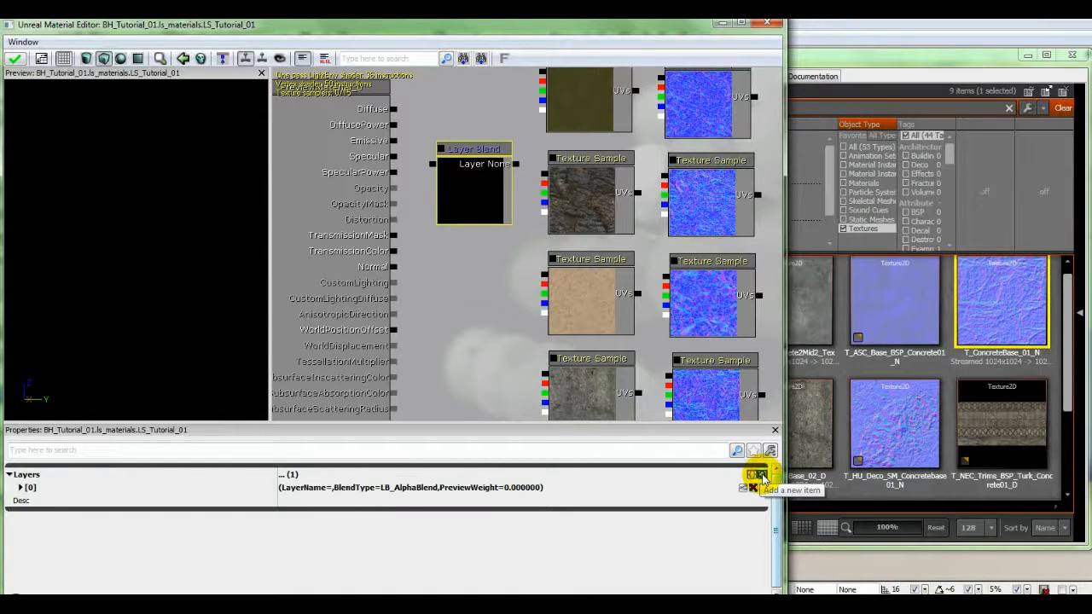
left_click(758, 476)
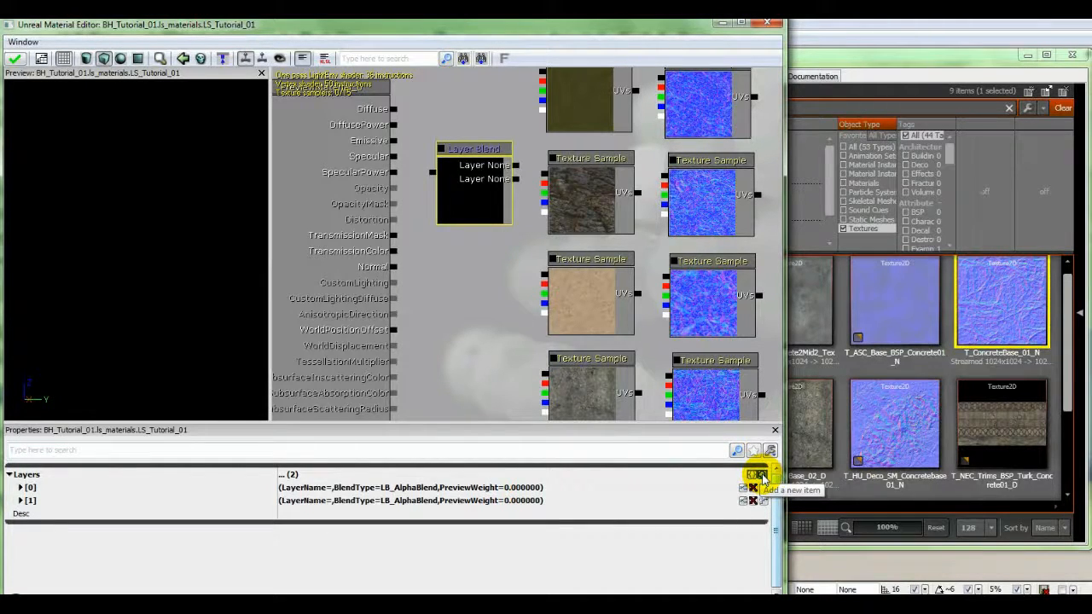
left_click(758, 475)
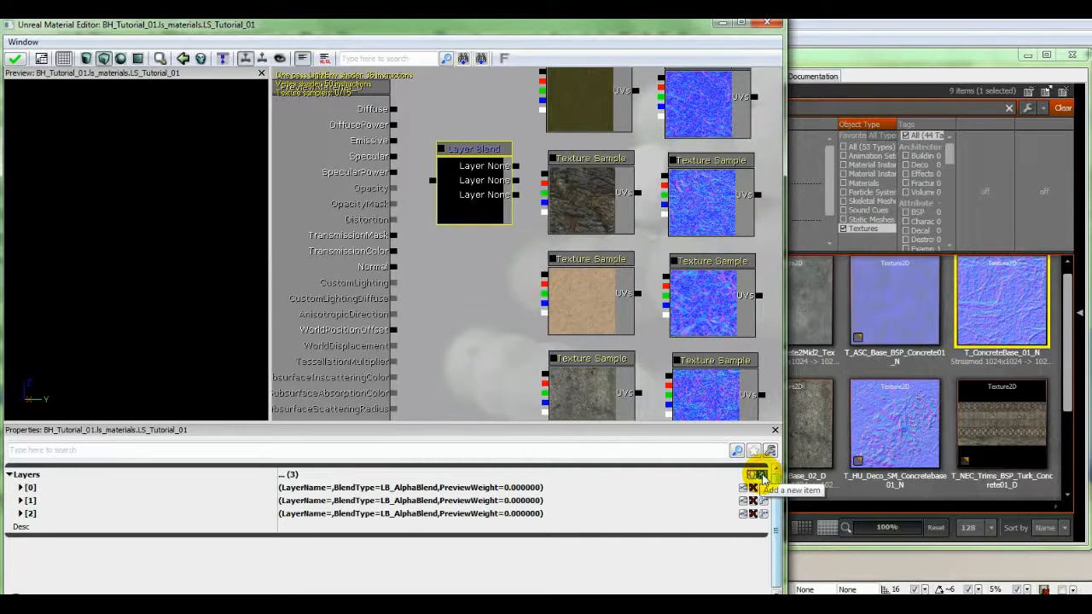
left_click(758, 475)
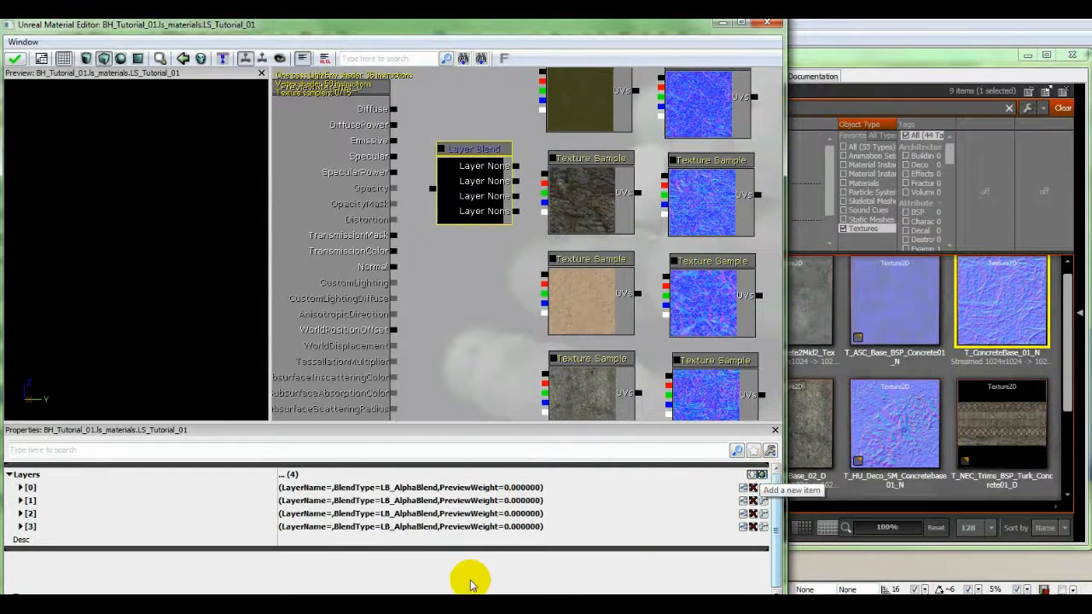
left_click(21, 527)
left_click(20, 513)
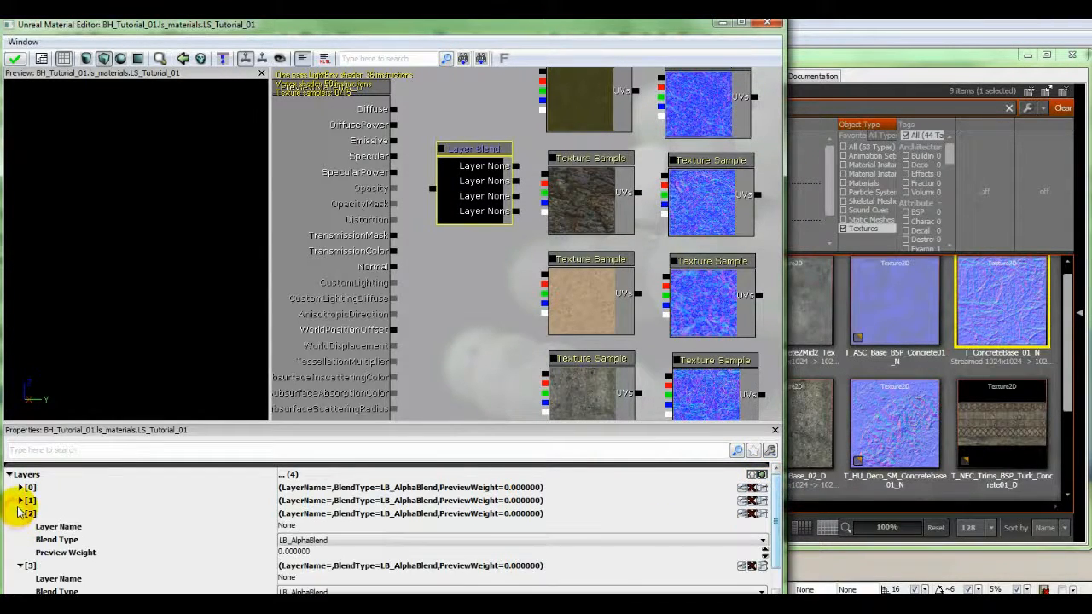
left_click(20, 501)
left_click(21, 487)
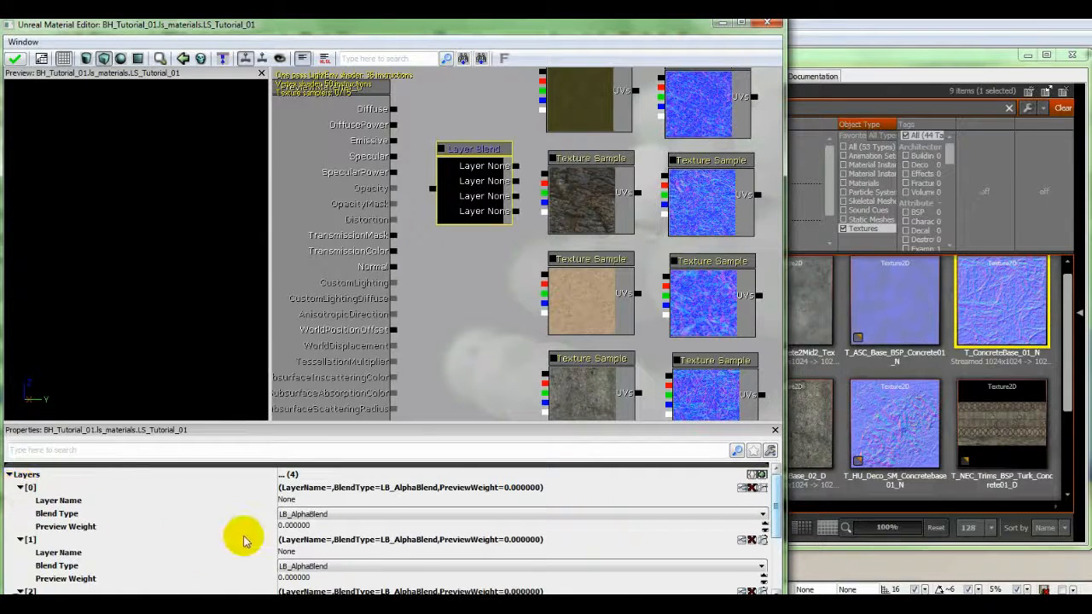
- Name the Layer Blend node's first layer Grass and its second layer Rock
left_click(287, 501)
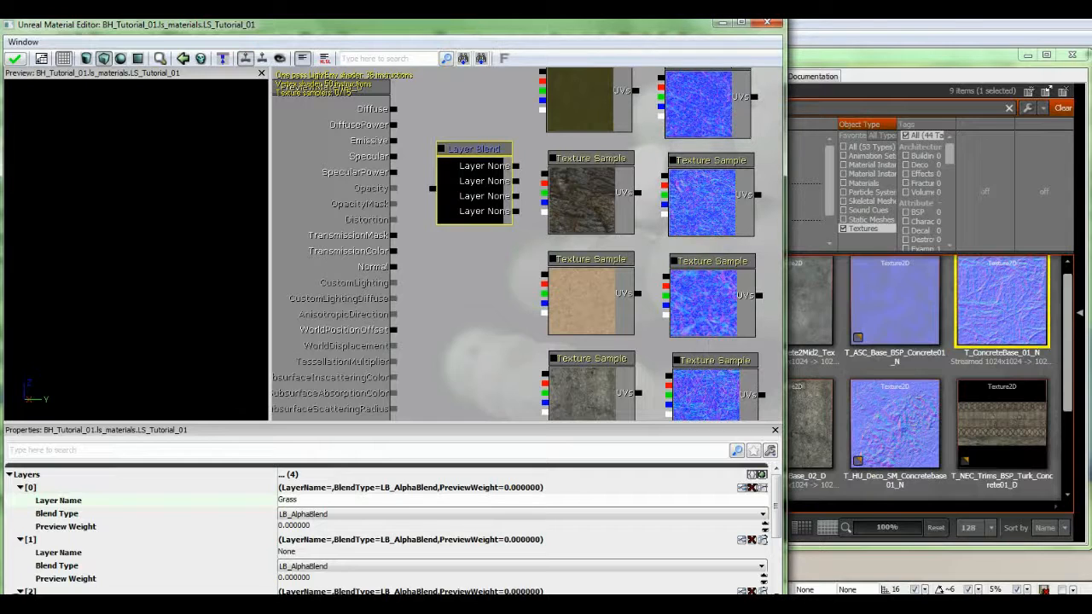
left_click(288, 553)
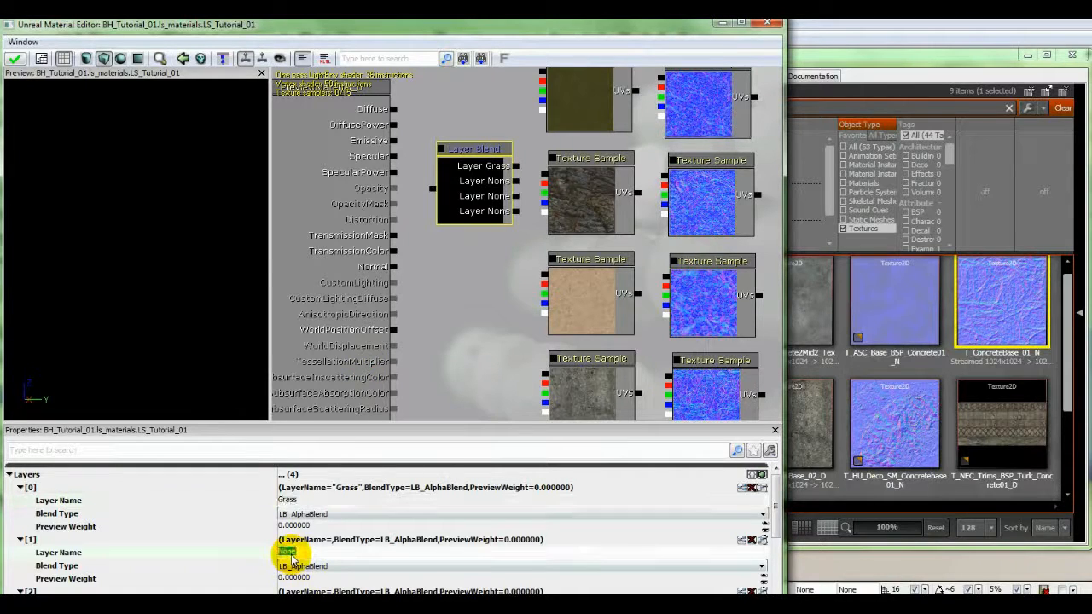
type("Ro")
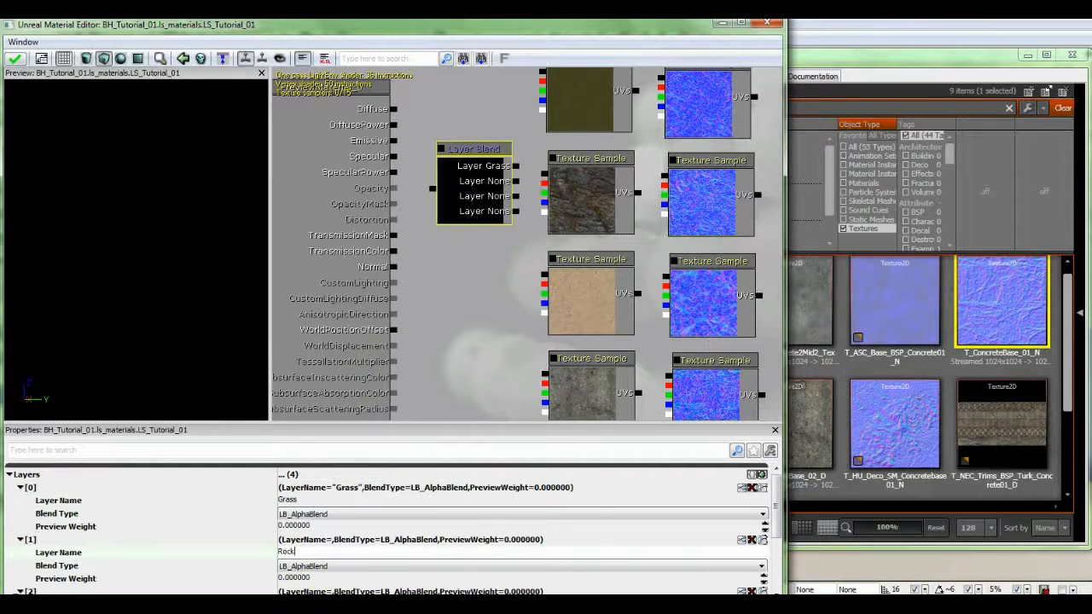
type("ck")
key("Return")
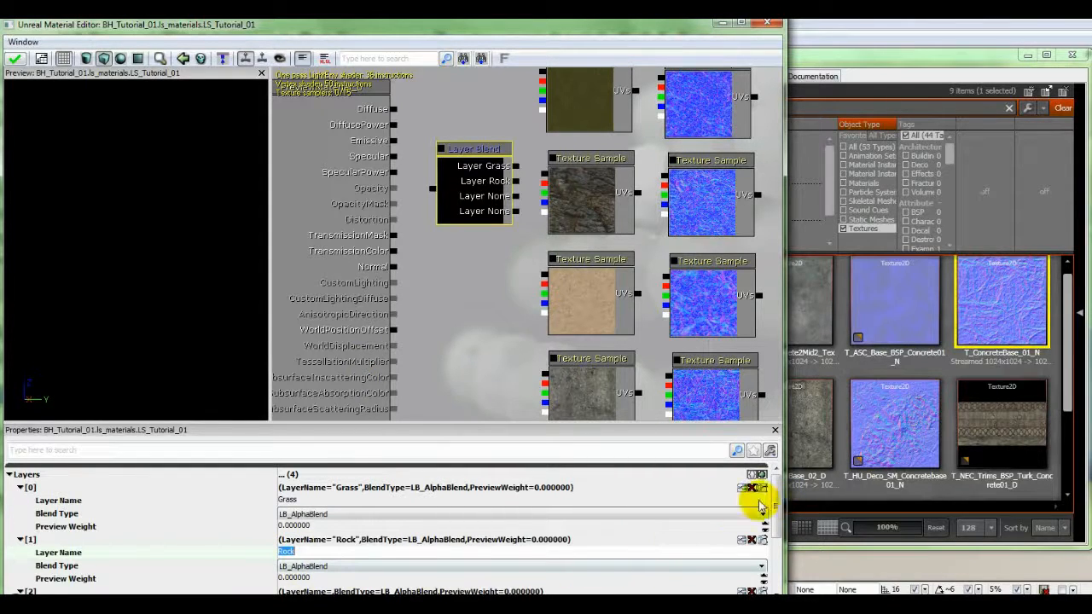
- Name the third layer Dirt and the fourth Concrete, and move the Layer Blend node slightly up
left_click_drag(772, 502, 780, 553)
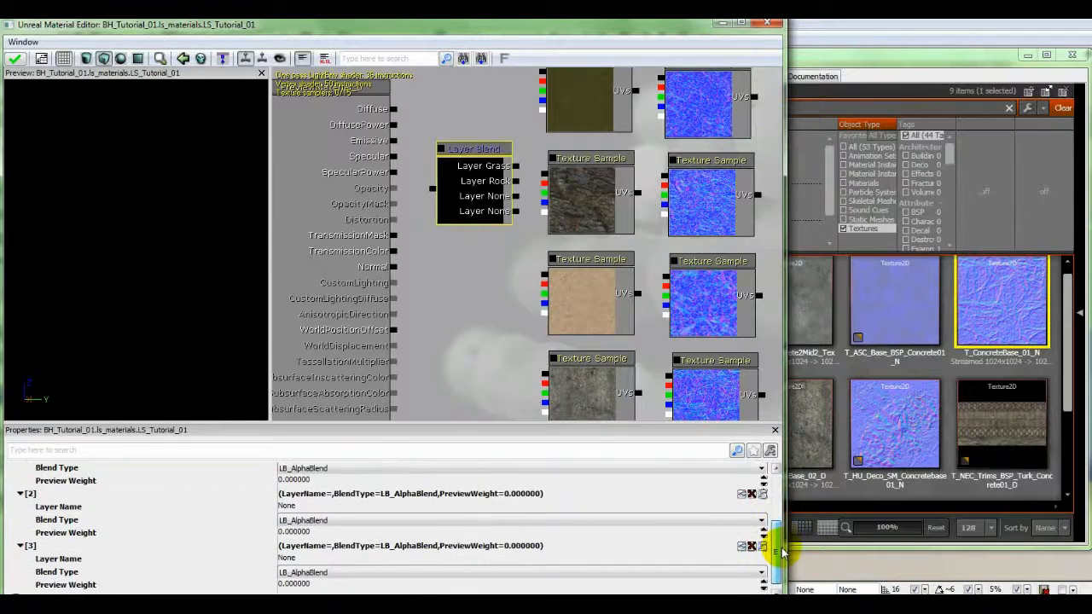
left_click(290, 507)
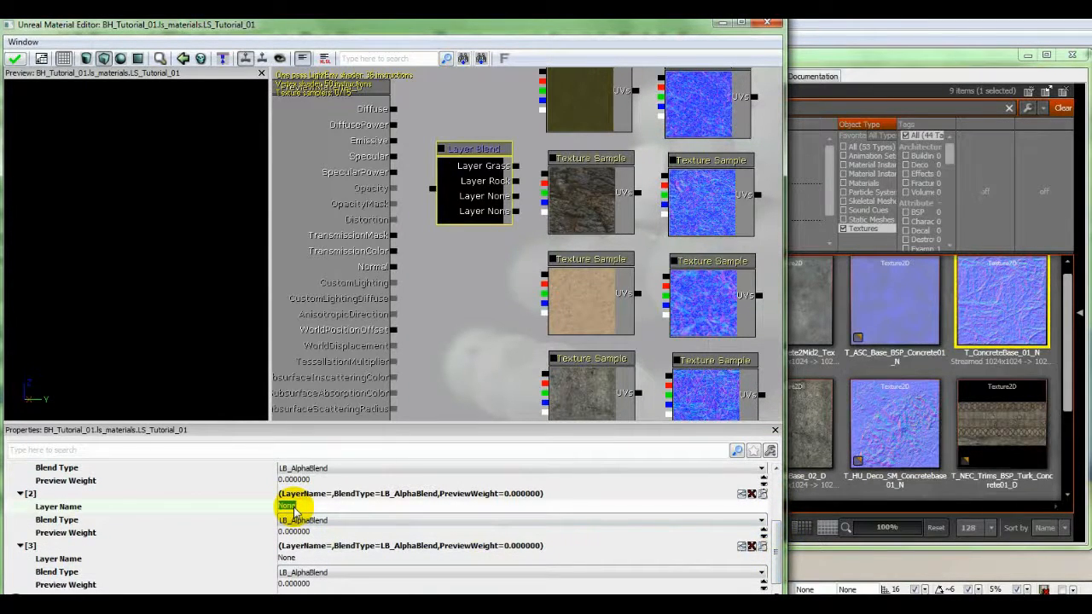
type("Dirt")
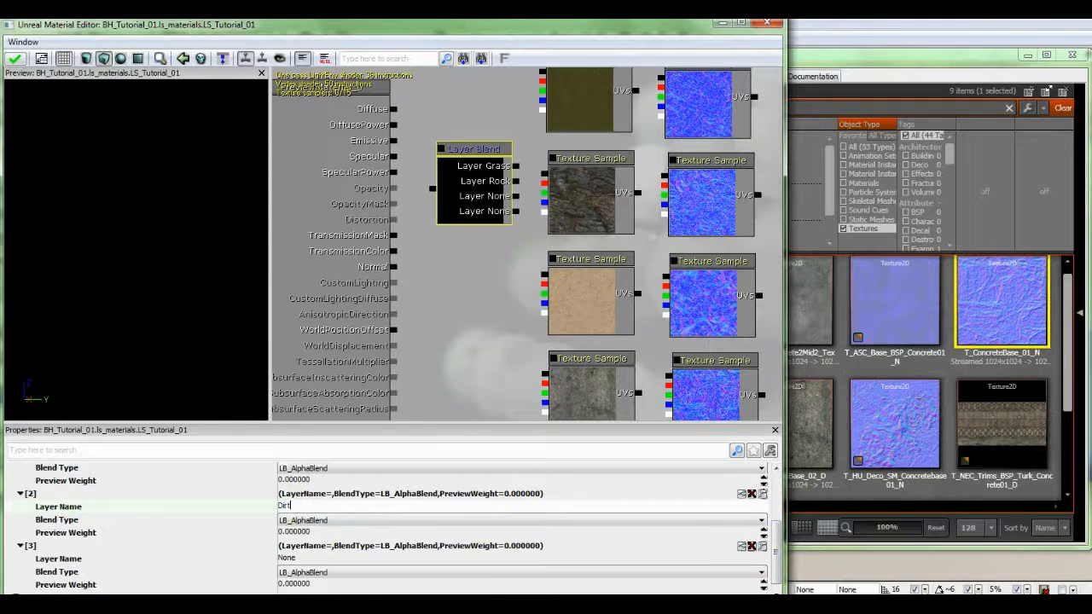
key("Return")
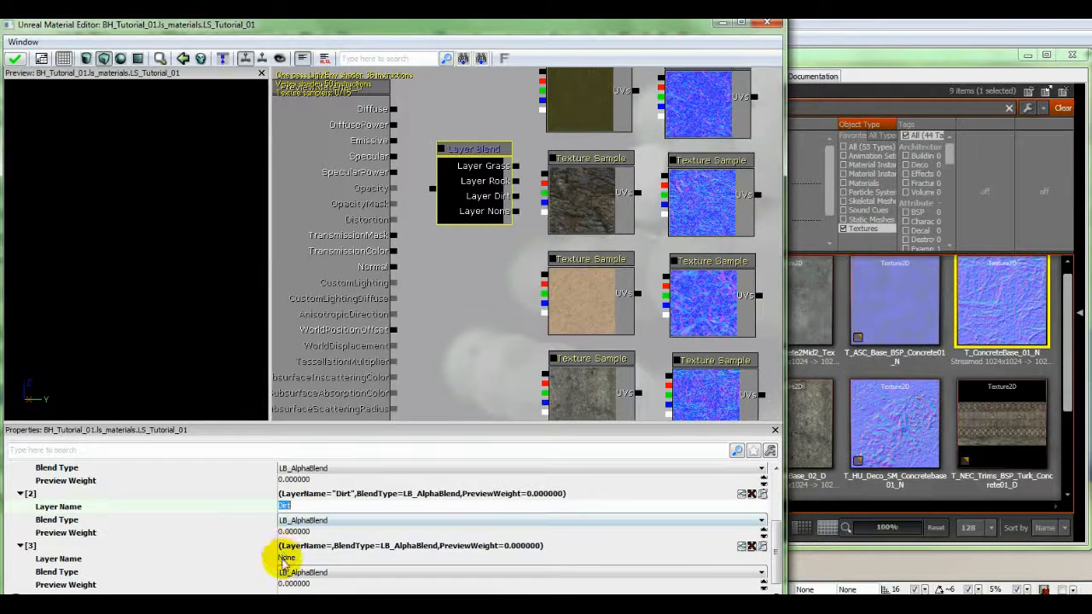
left_click(285, 558)
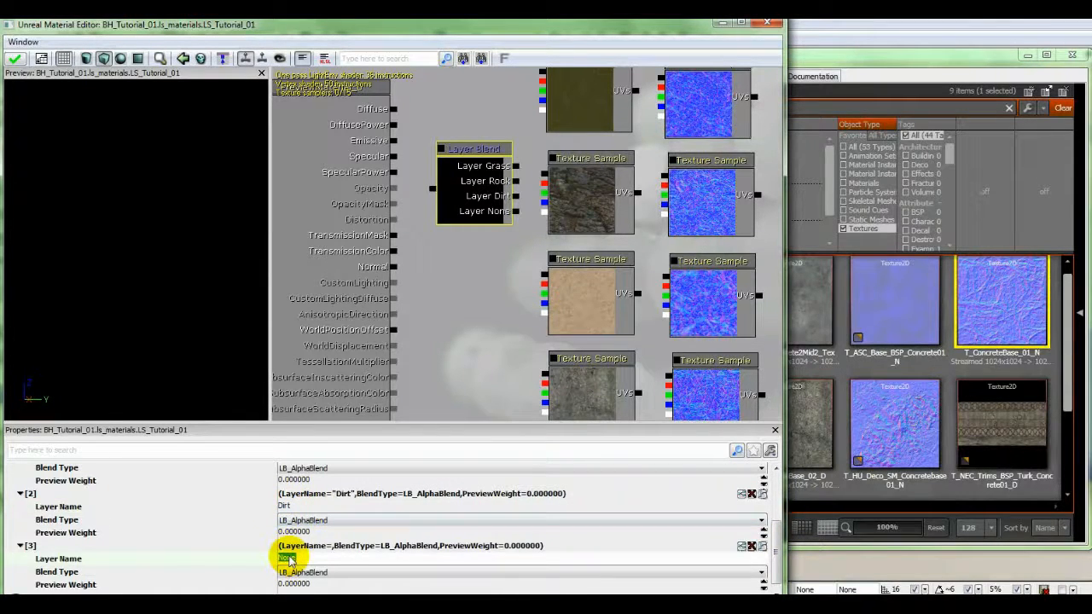
type("Concrete")
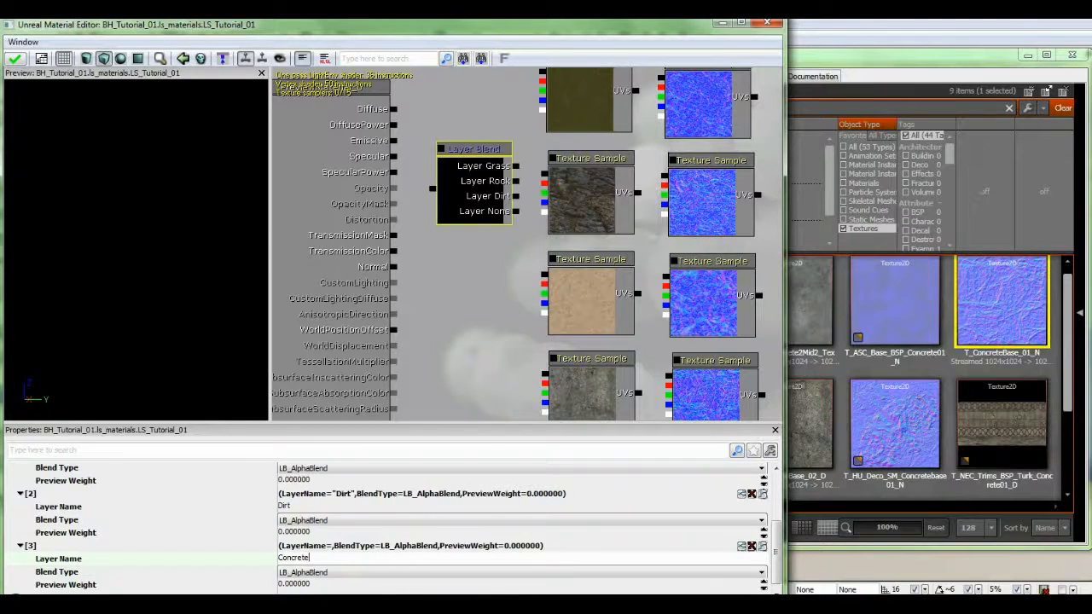
key("Return")
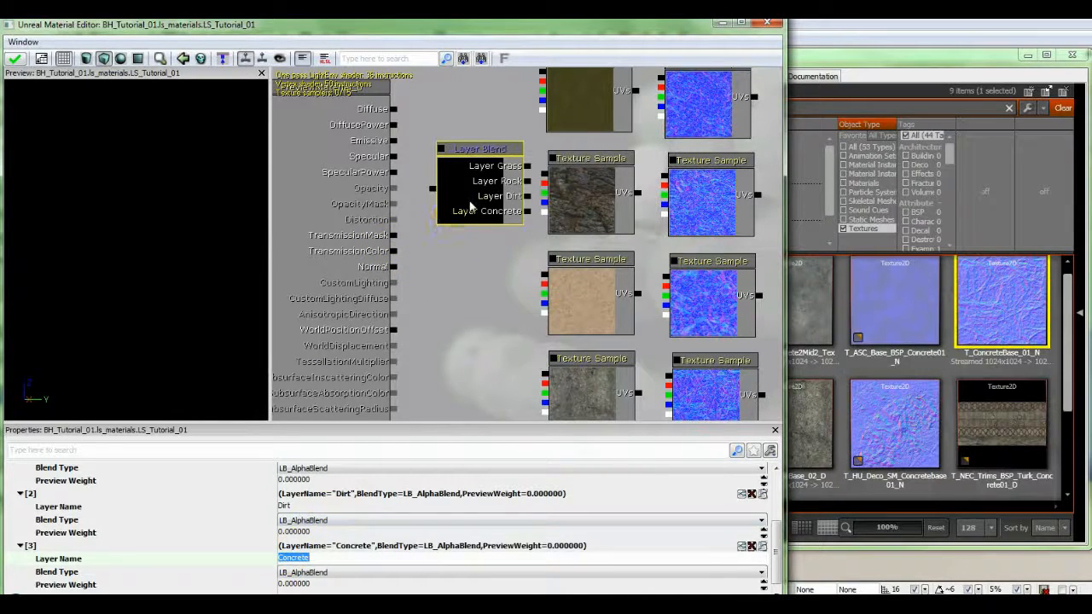
left_click_drag(452, 206, 459, 174)
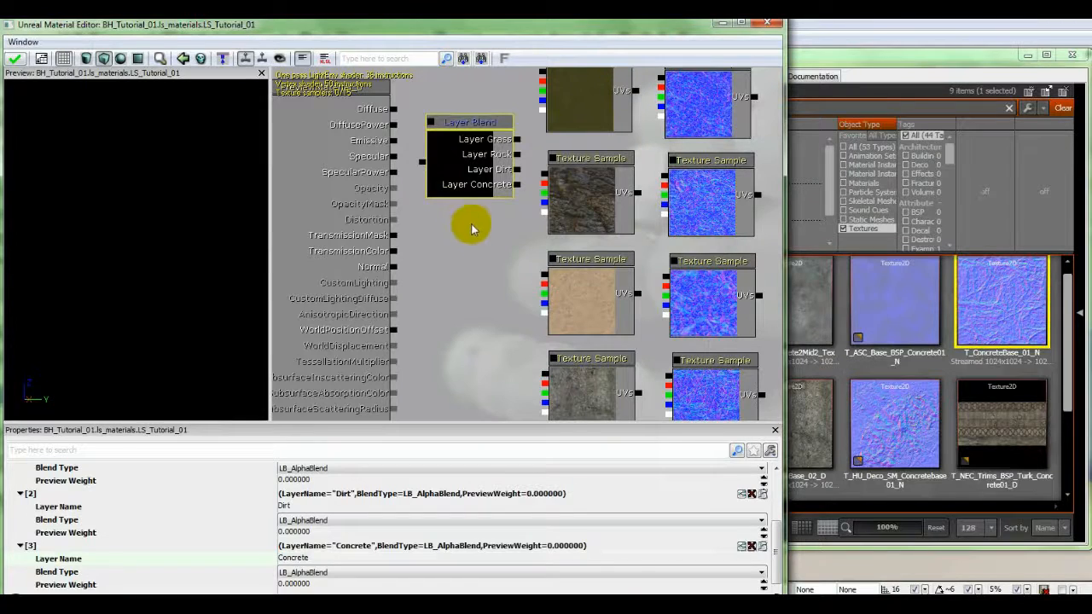
- Connect the grass diffuse texture to the Layer Blend node's Layer Grass input and the node's output to the material's Diffuse input
left_click(541, 71)
left_click_drag(541, 75, 540, 152)
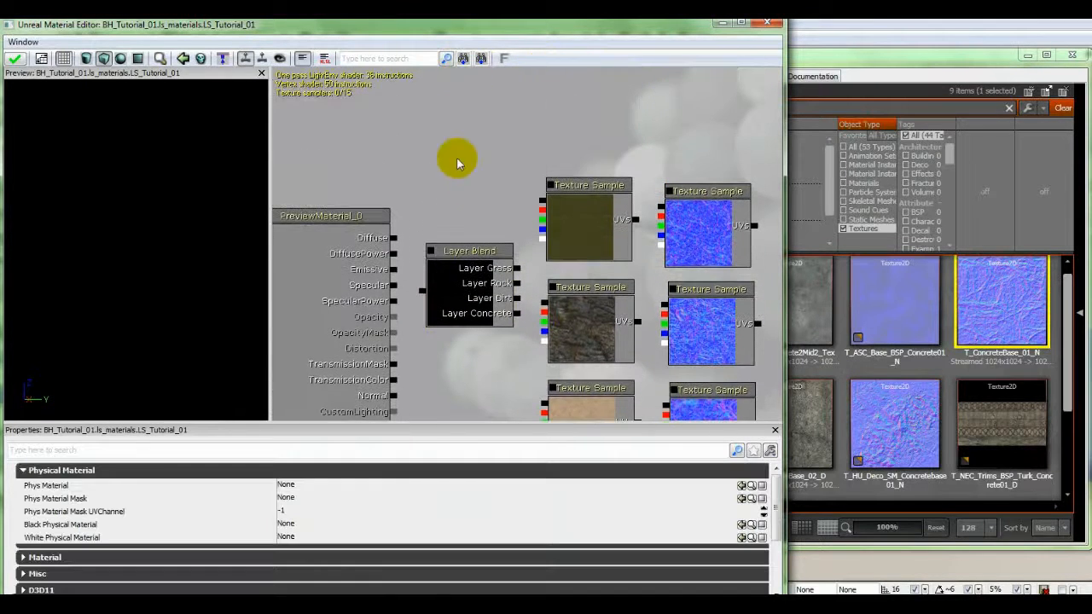
left_click_drag(541, 203, 517, 268)
left_click_drag(421, 290, 395, 246)
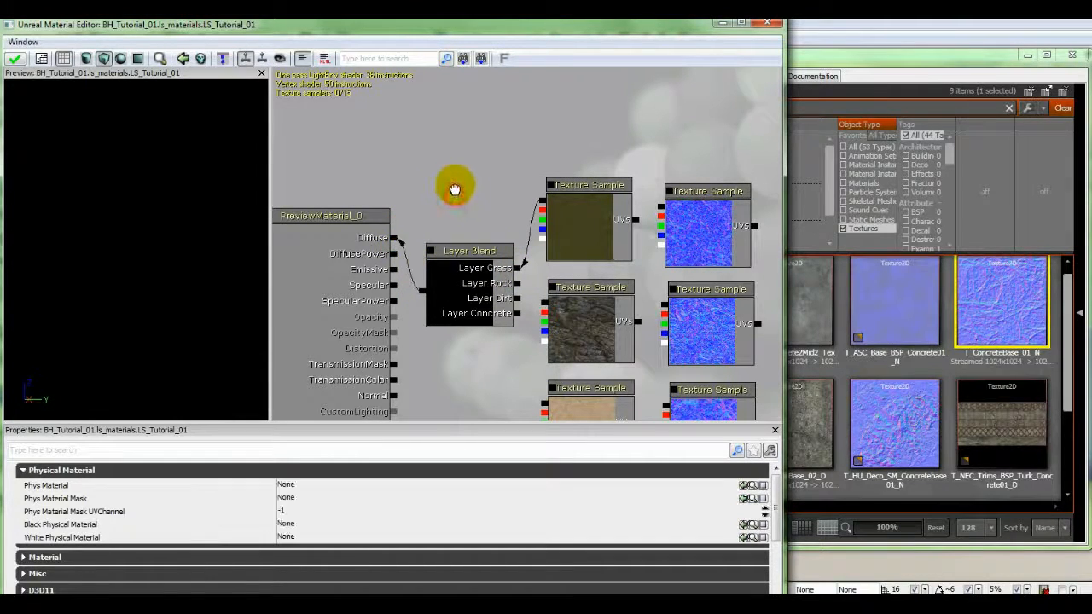
- Set the Preview Weight of the Layer Blend node's Grass layer to 1
left_click_drag(451, 185, 461, 89)
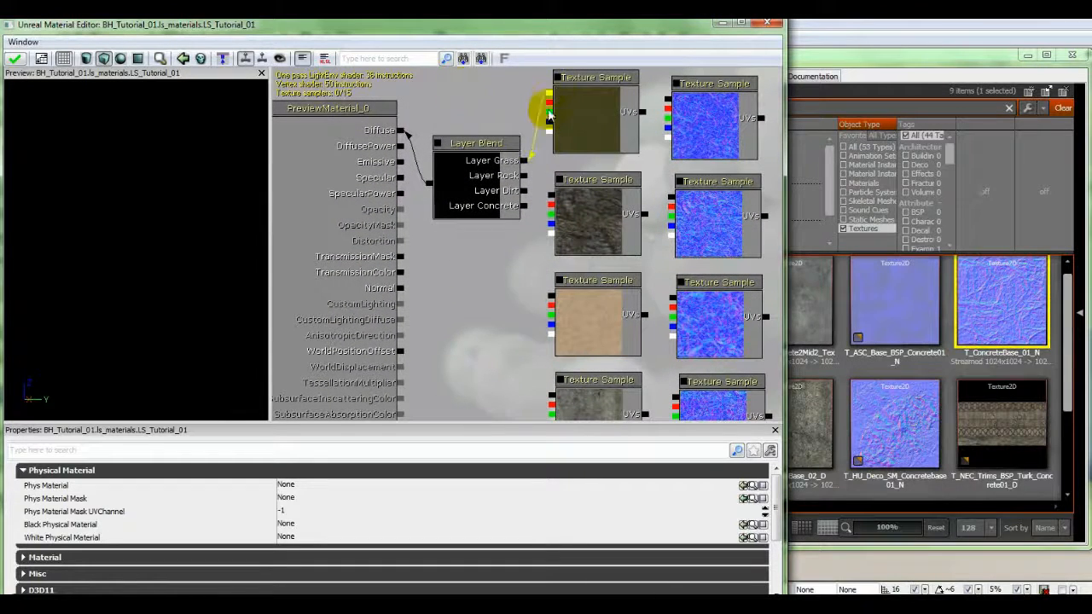
left_click_drag(453, 280, 463, 264)
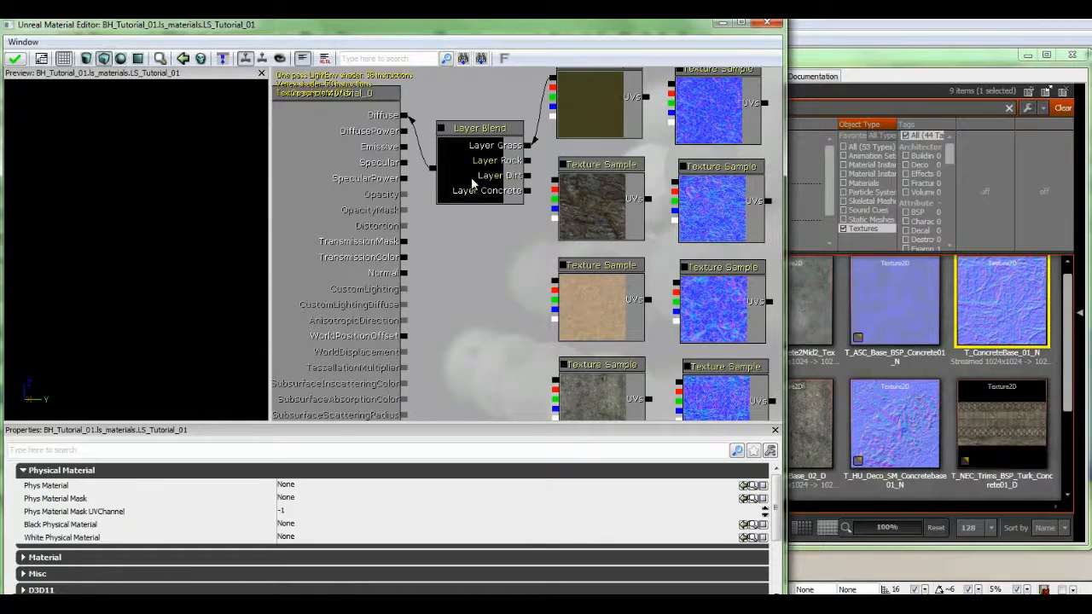
left_click_drag(492, 275, 485, 258)
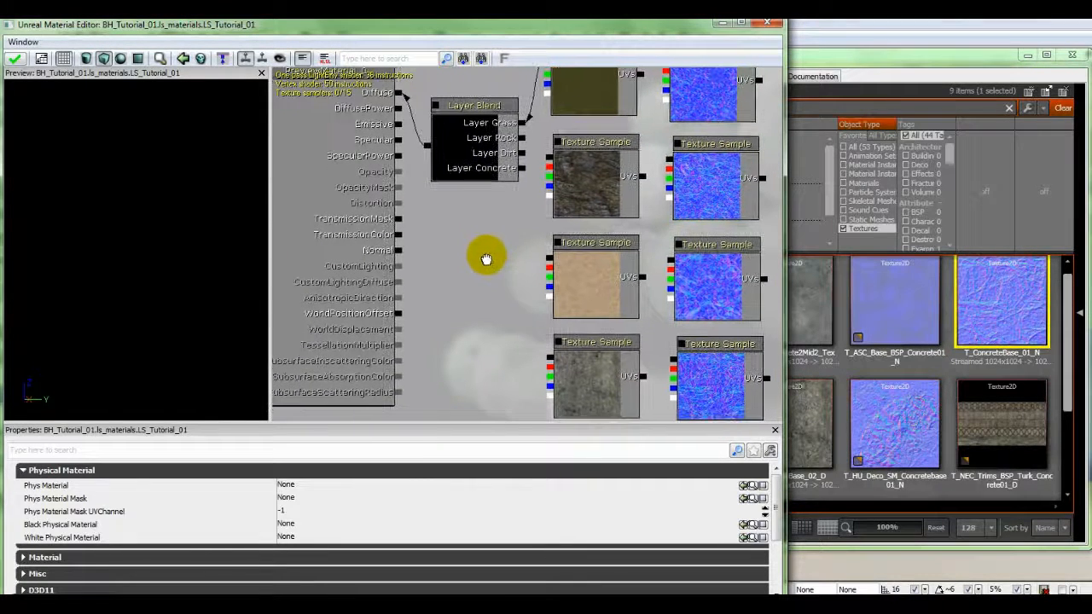
left_click(472, 149)
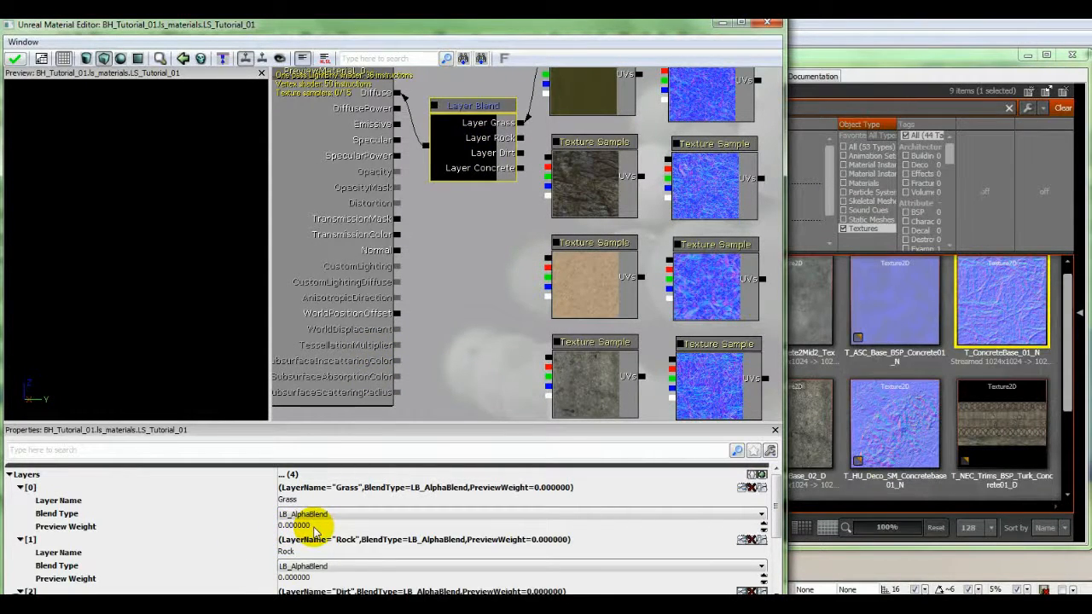
left_click(314, 526)
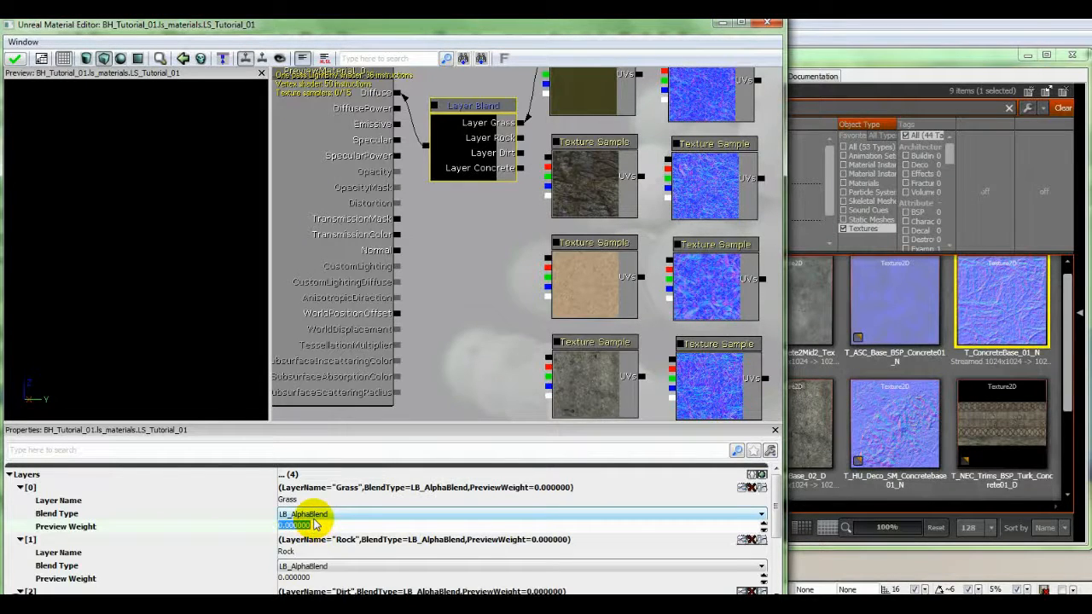
type("1")
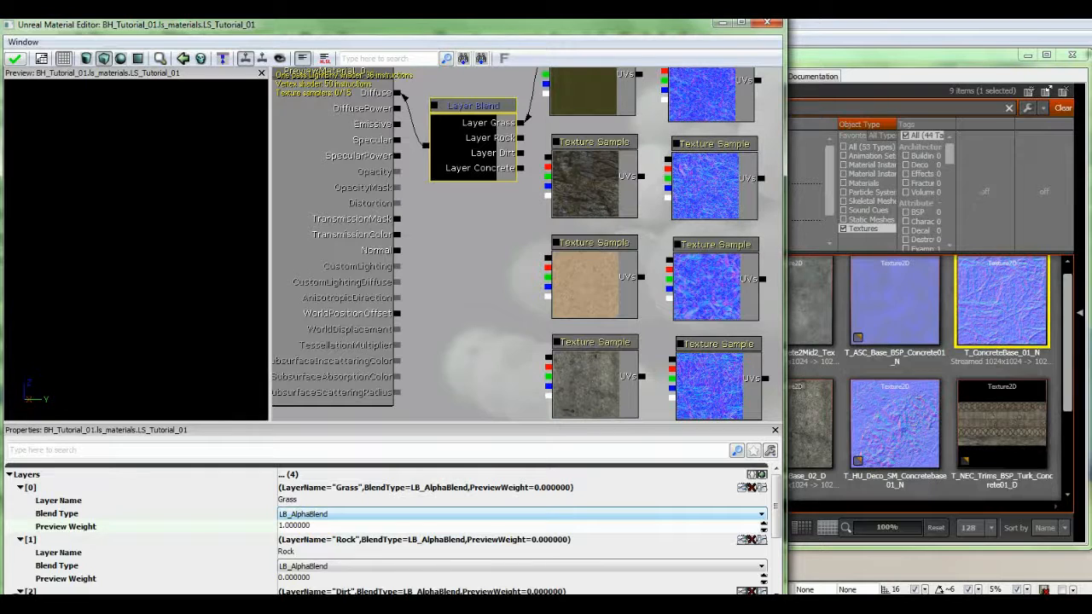
key("Return")
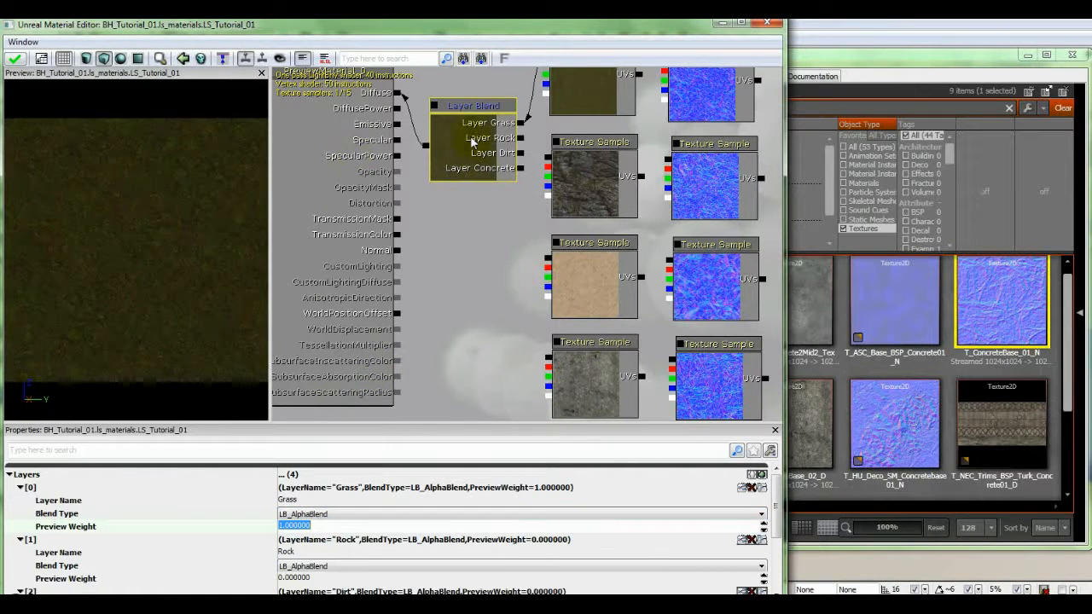
- Set the Preview Weight of the Layer Blend node's Rock layer to 1
mouse_move(461, 237)
left_mouse_down()
mouse_move(448, 260)
mouse_move(444, 243)
left_mouse_up()
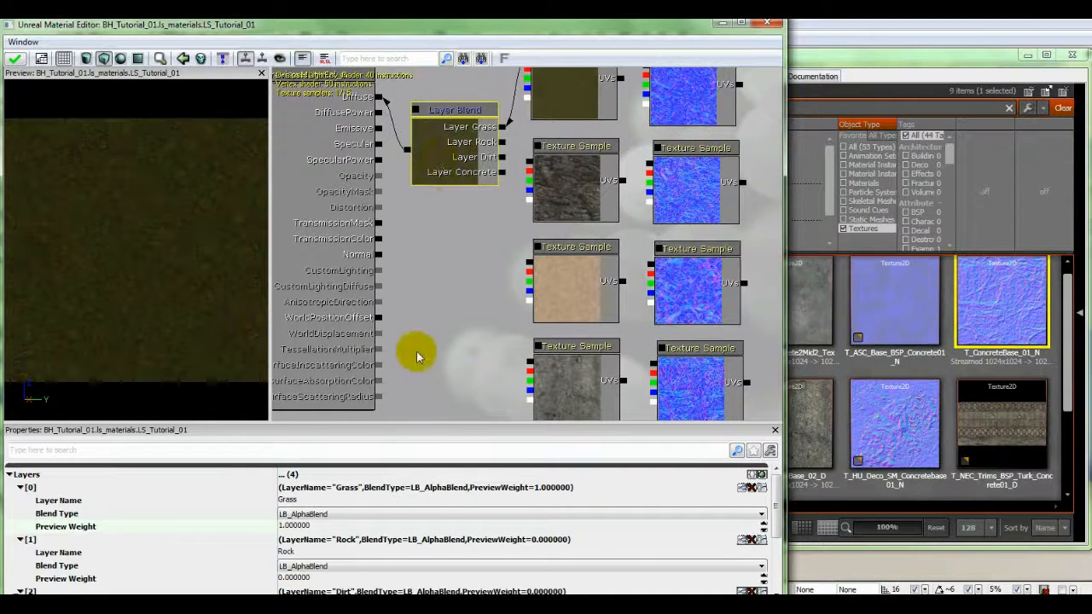
left_click(294, 578)
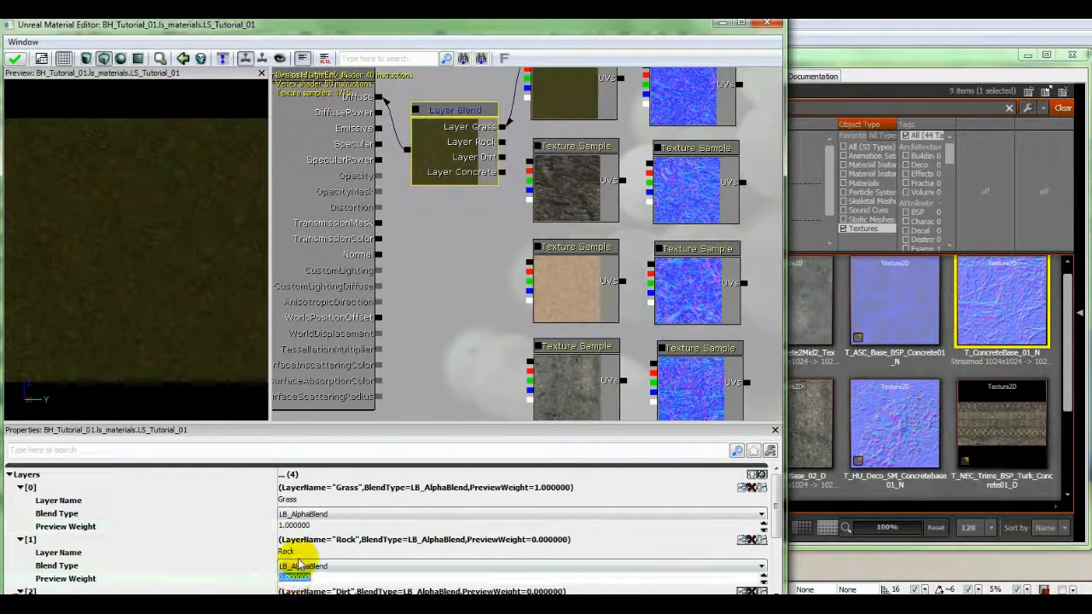
type("1")
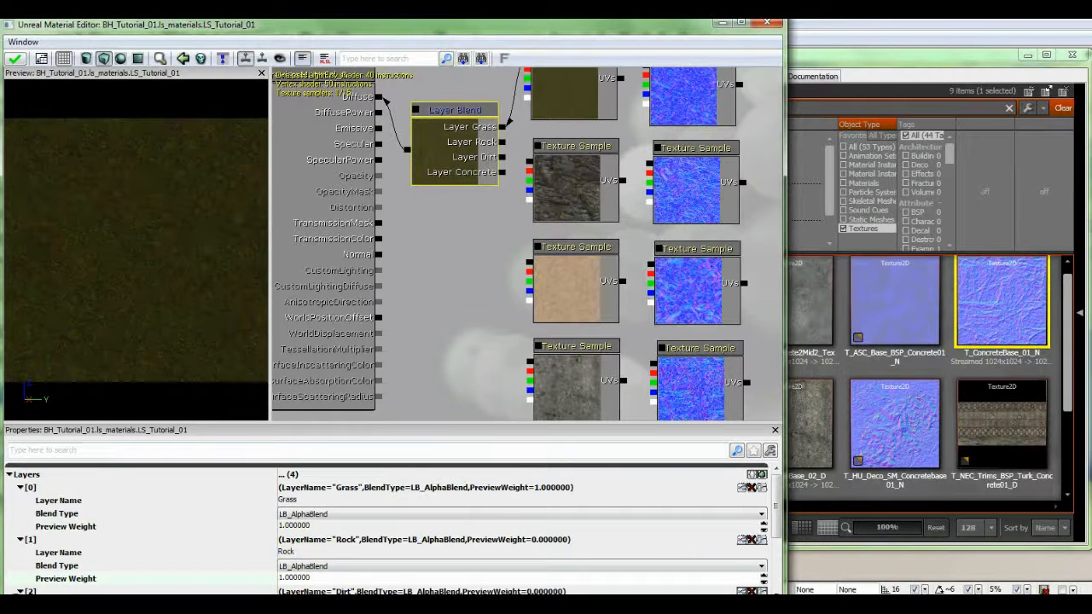
key("Return")
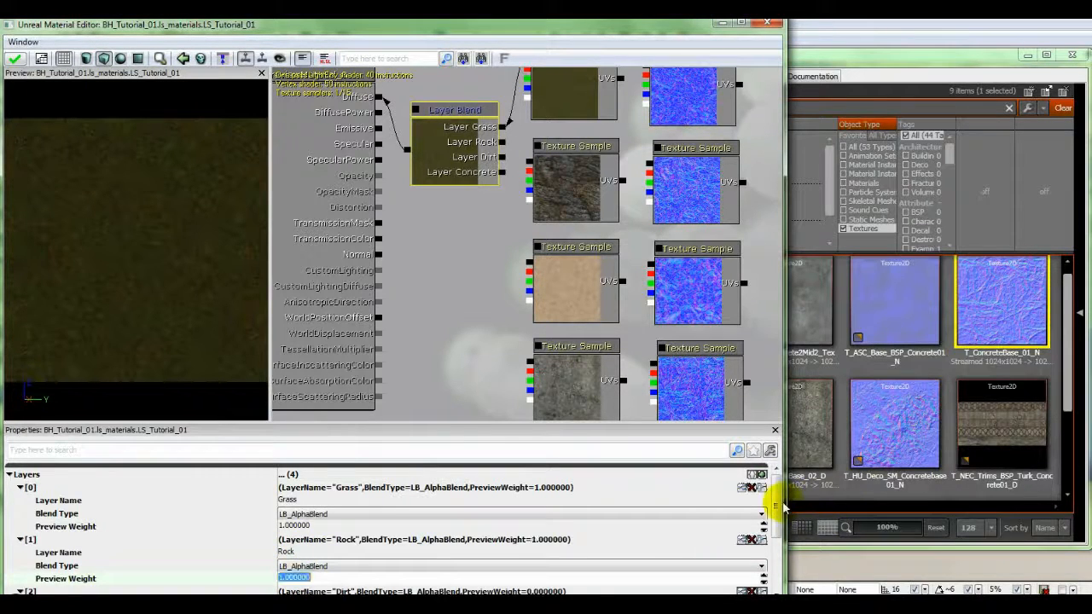
- Set the Preview Weight of the Layer Blend node's Dirt layer to 1
left_click_drag(776, 505, 776, 556)
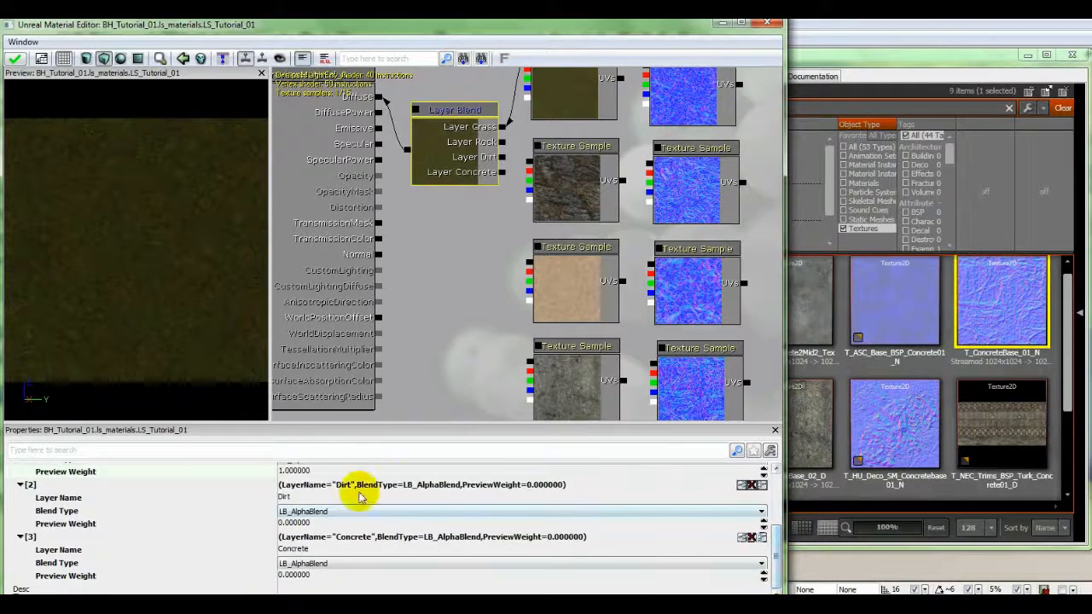
left_click(309, 522)
type("1")
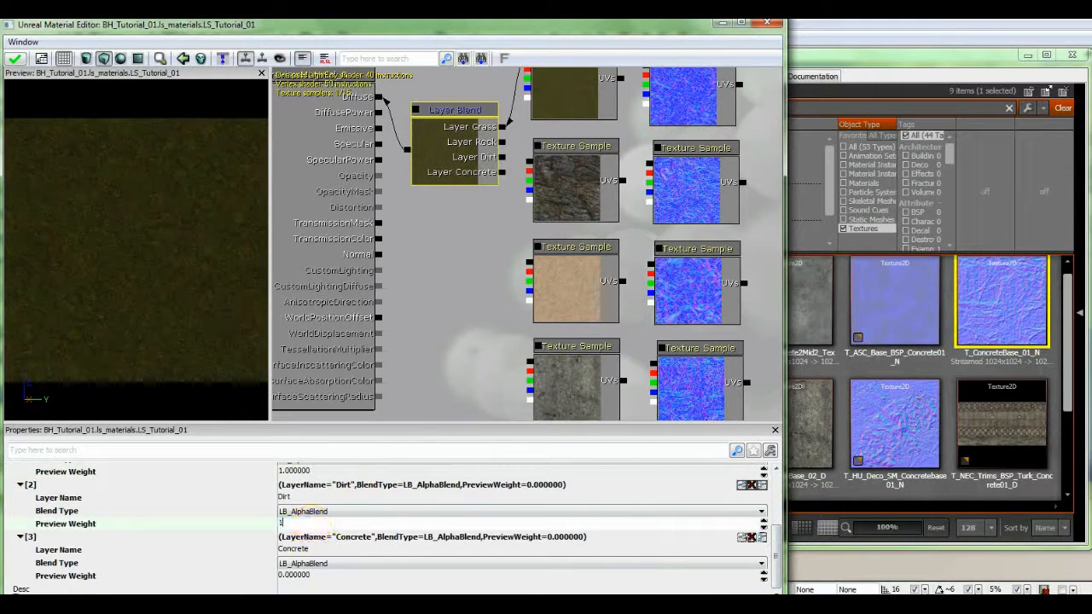
- Set the preview weights of the Dirt and Concrete layers to 1 in the Layer Blend node
key("Return")
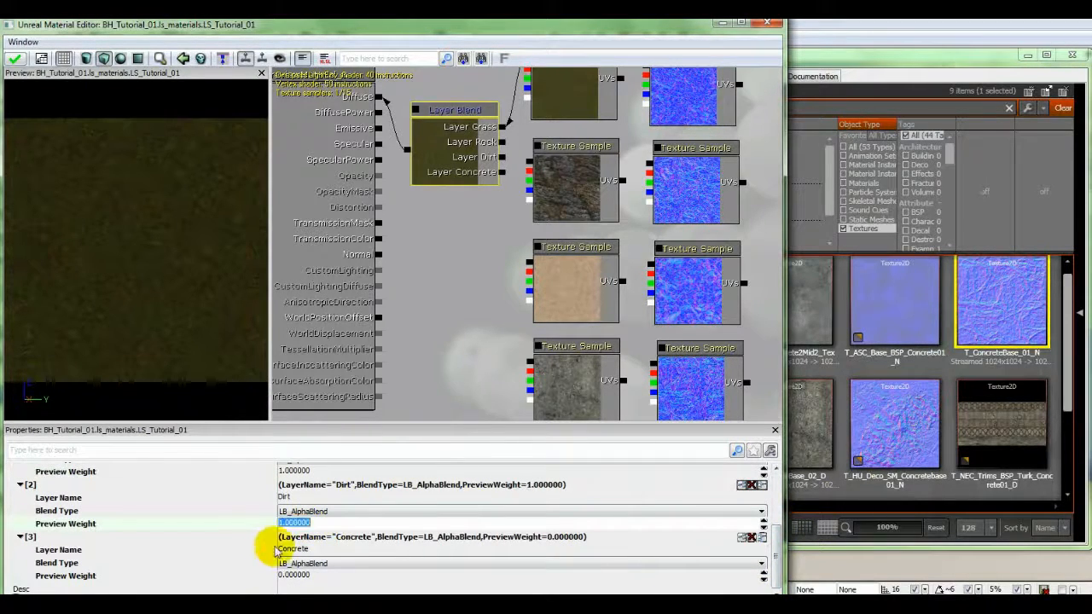
left_click(290, 575)
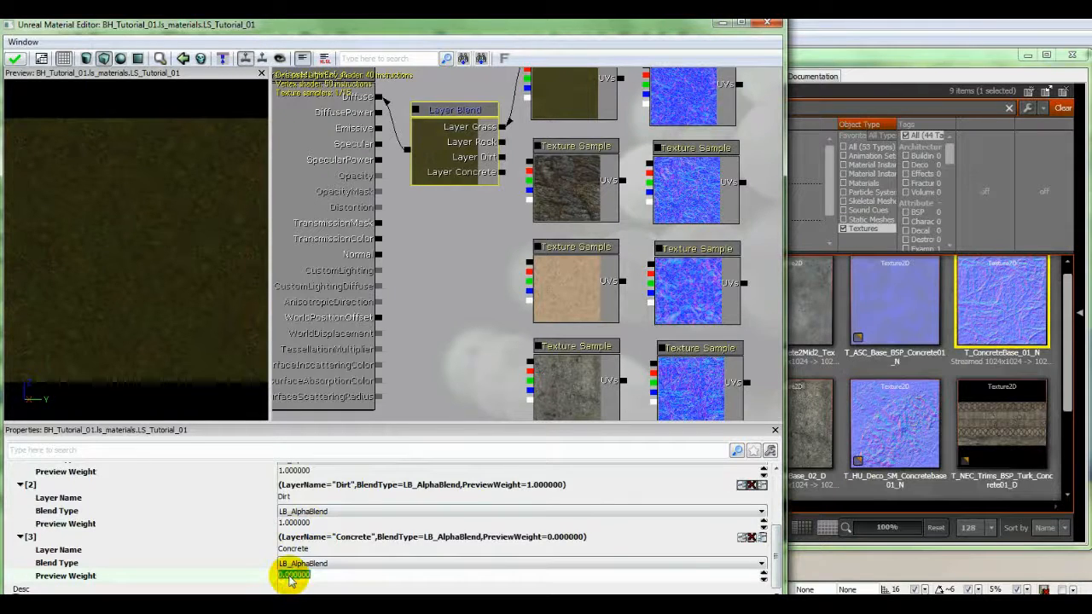
type("1")
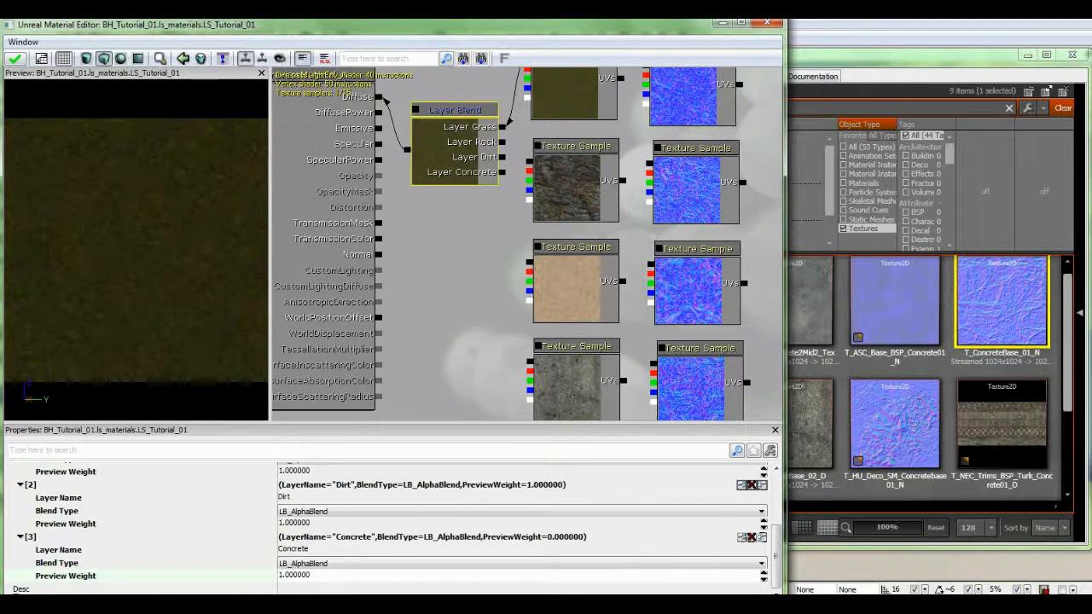
- Duplicate the Layer Blend node and place the copy directly below the original, beside the Normal input
left_click_drag(425, 252, 423, 247)
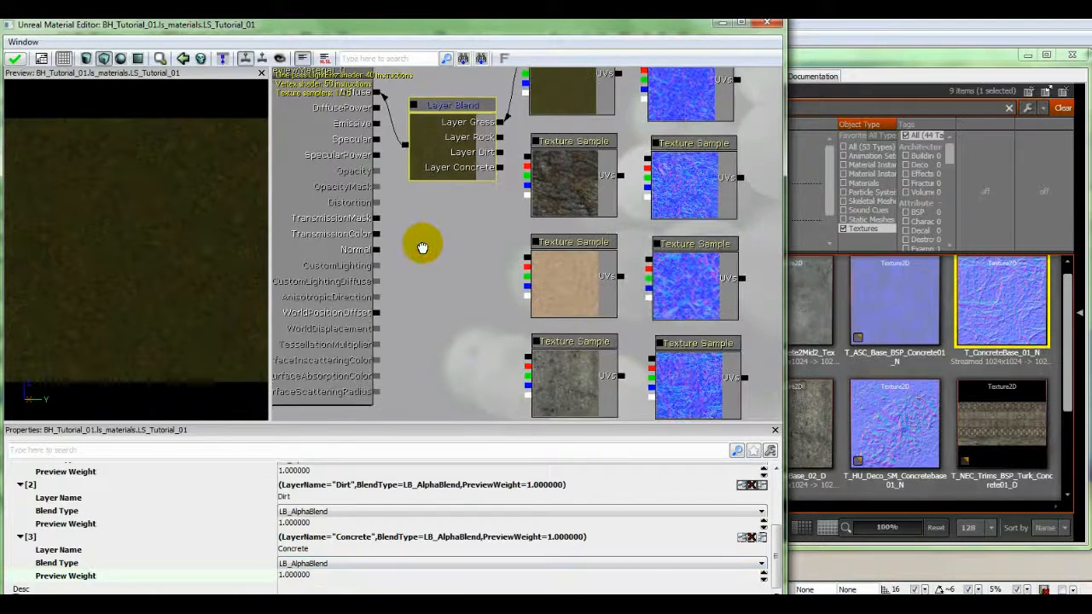
right_click(432, 127)
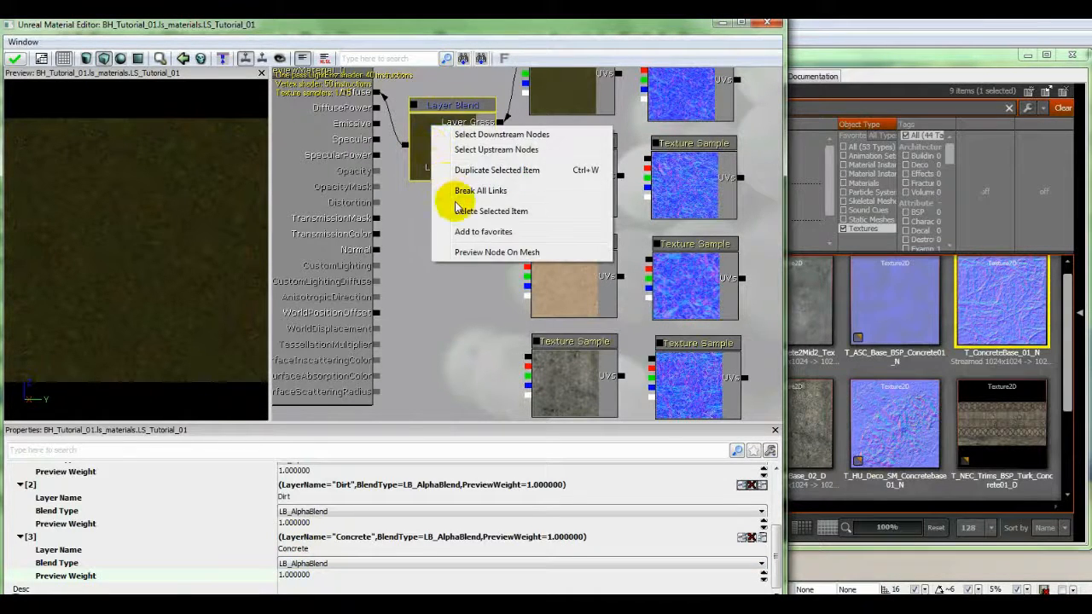
left_click(466, 173)
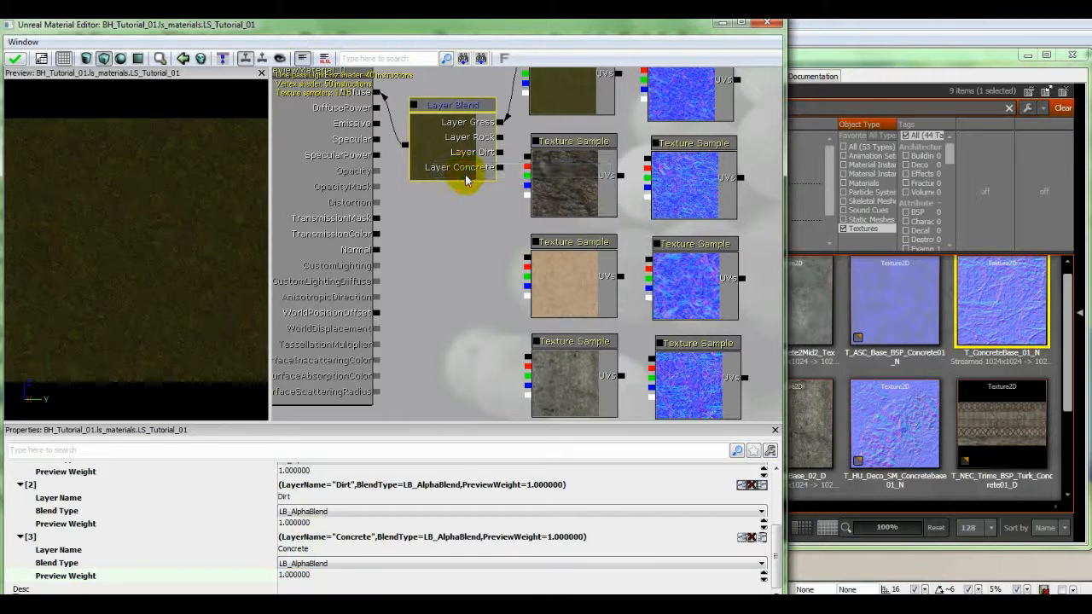
right_click(461, 175)
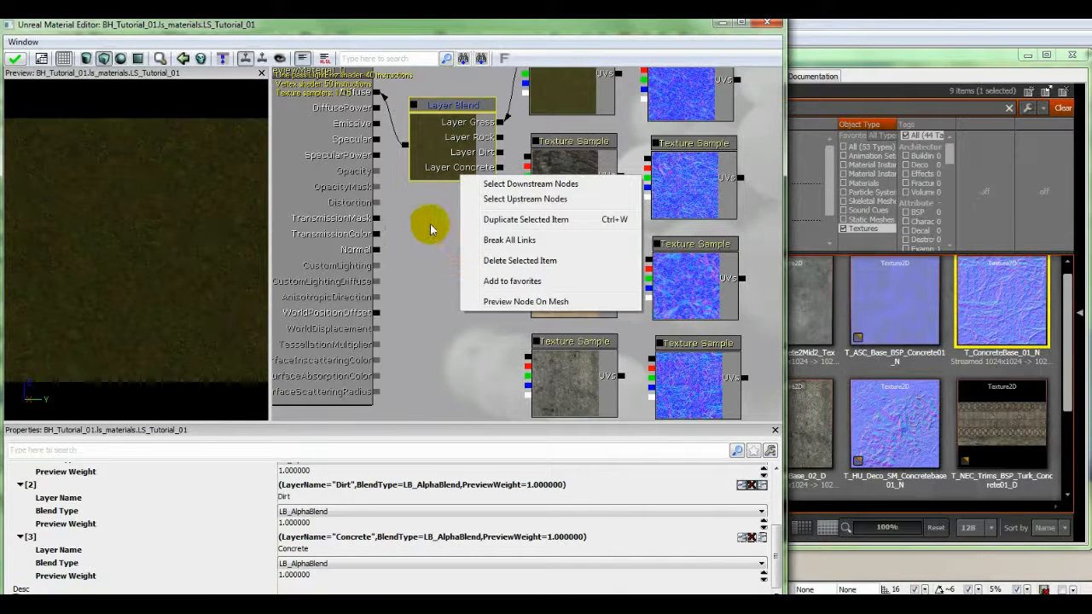
left_click(420, 390)
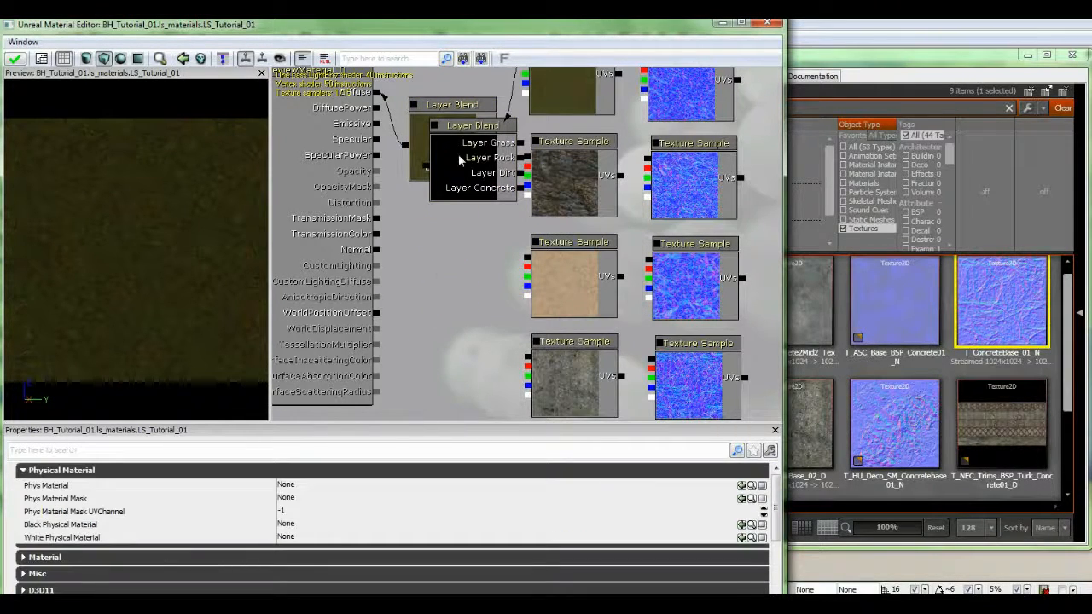
left_click(462, 169)
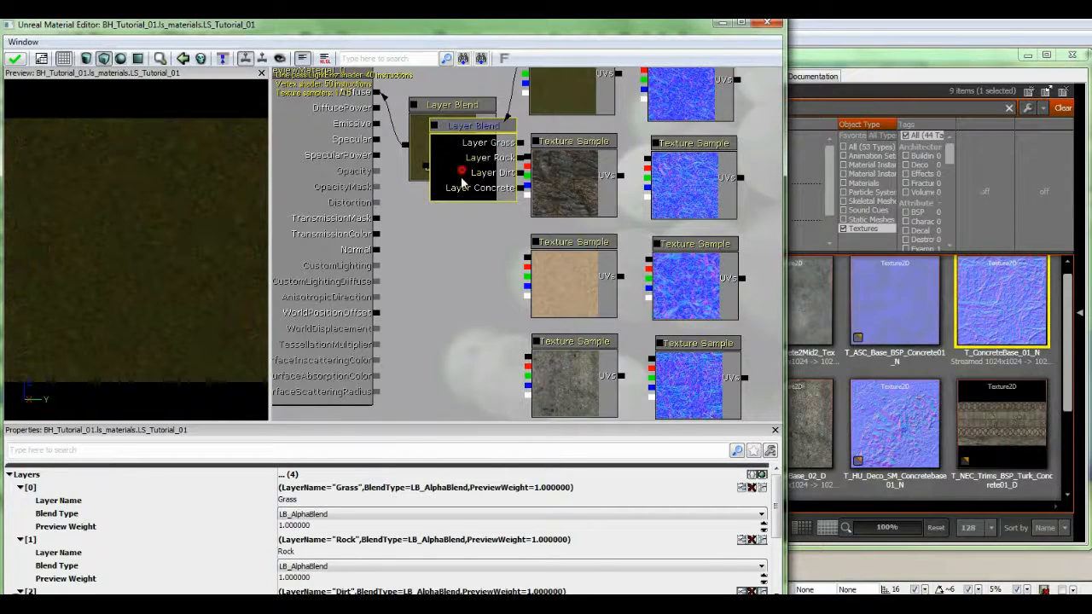
left_click_drag(461, 169, 436, 273)
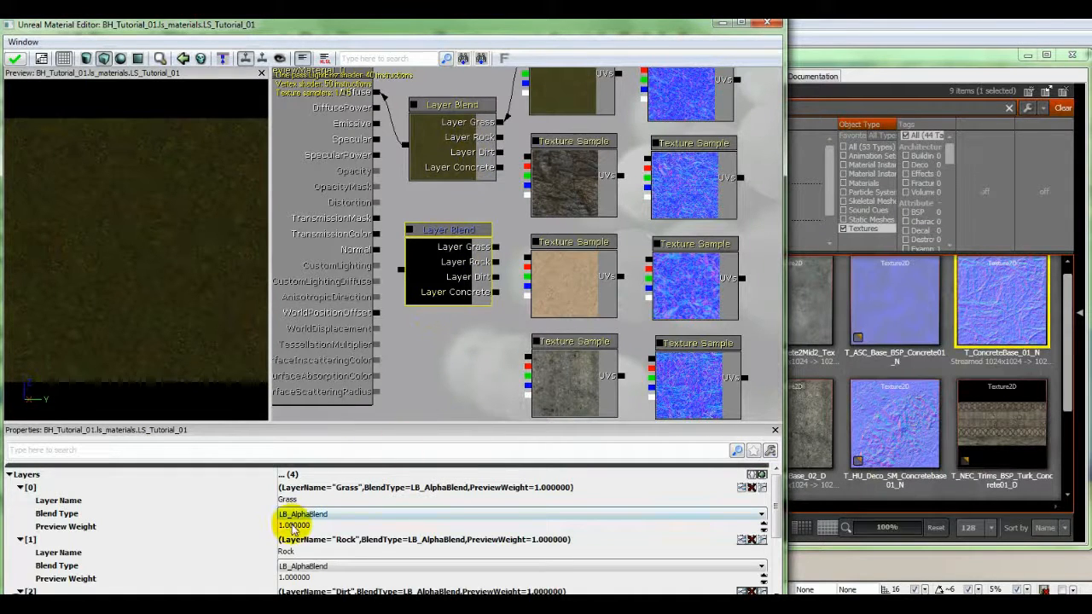
left_click_drag(450, 335, 452, 352)
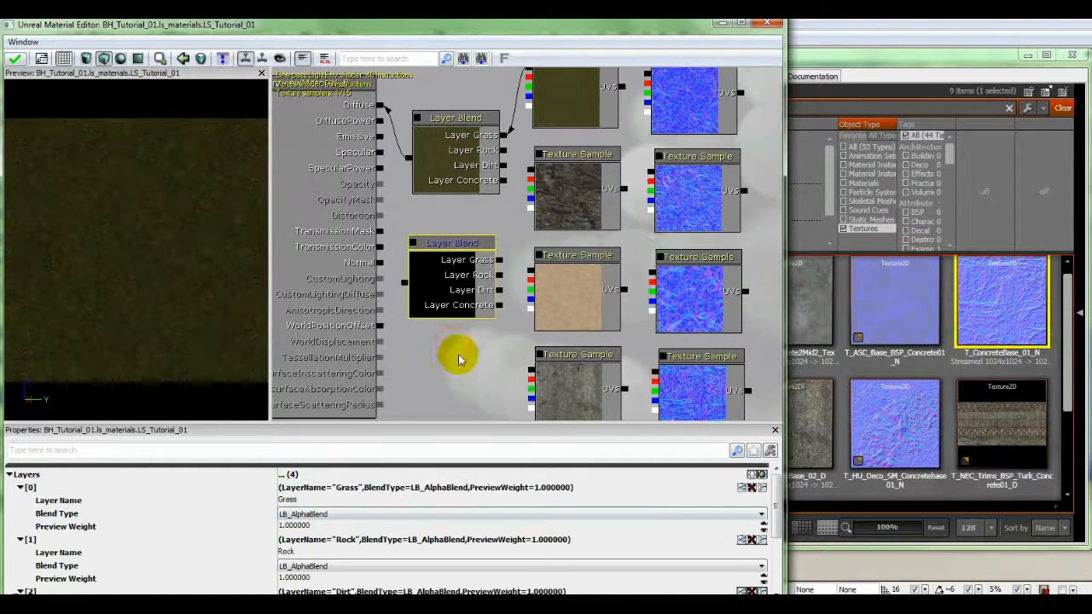
- Connect the rock, dirt and concrete diffuse Texture Samples to their matching layers on the upper Layer Blend node
left_click(528, 174)
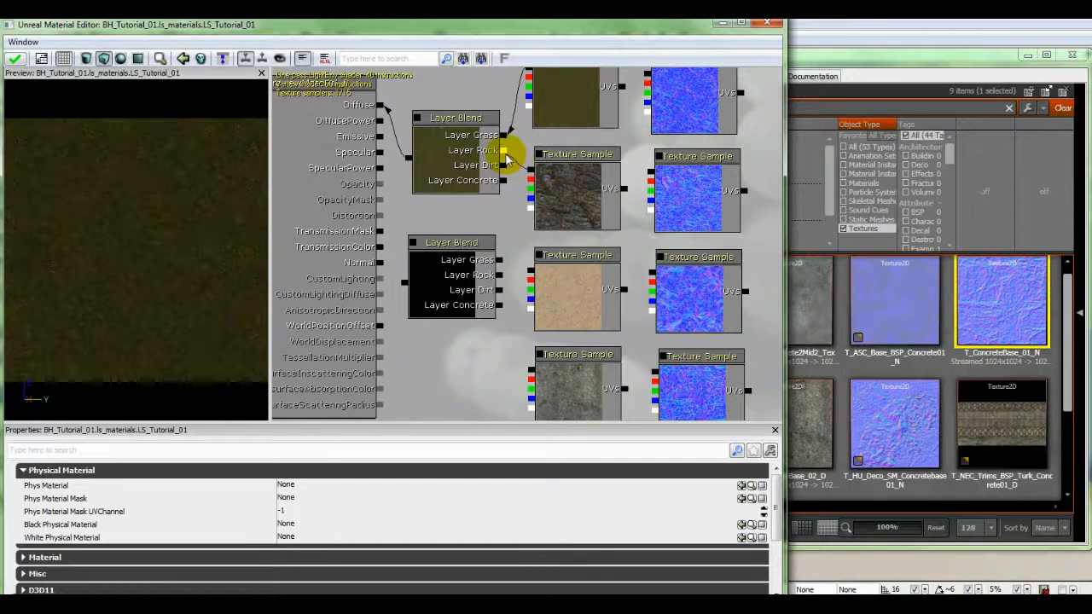
left_click_drag(505, 155, 505, 151)
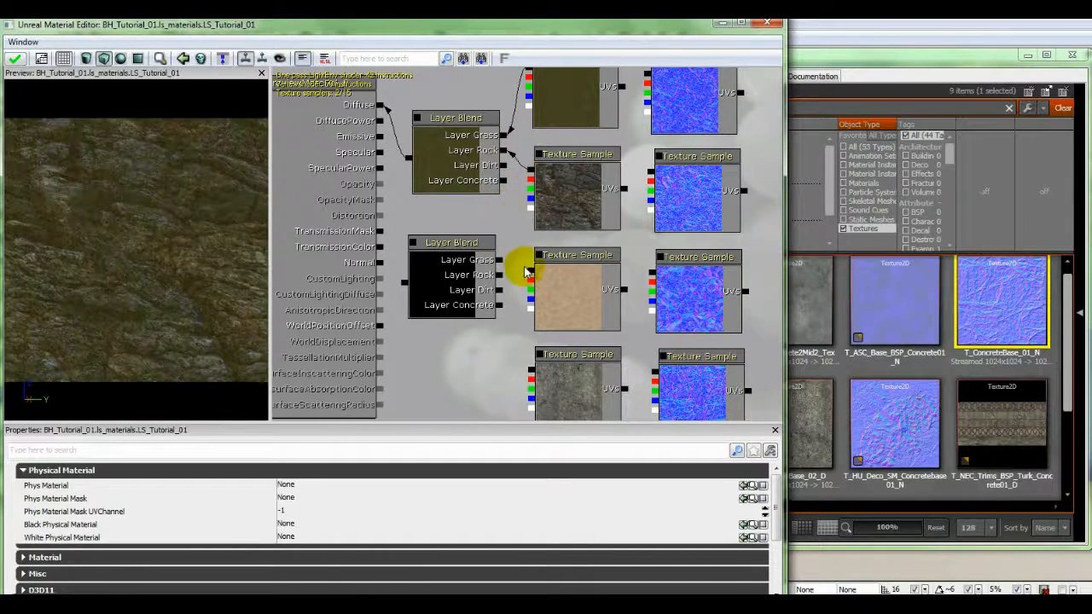
left_click_drag(527, 271, 504, 166)
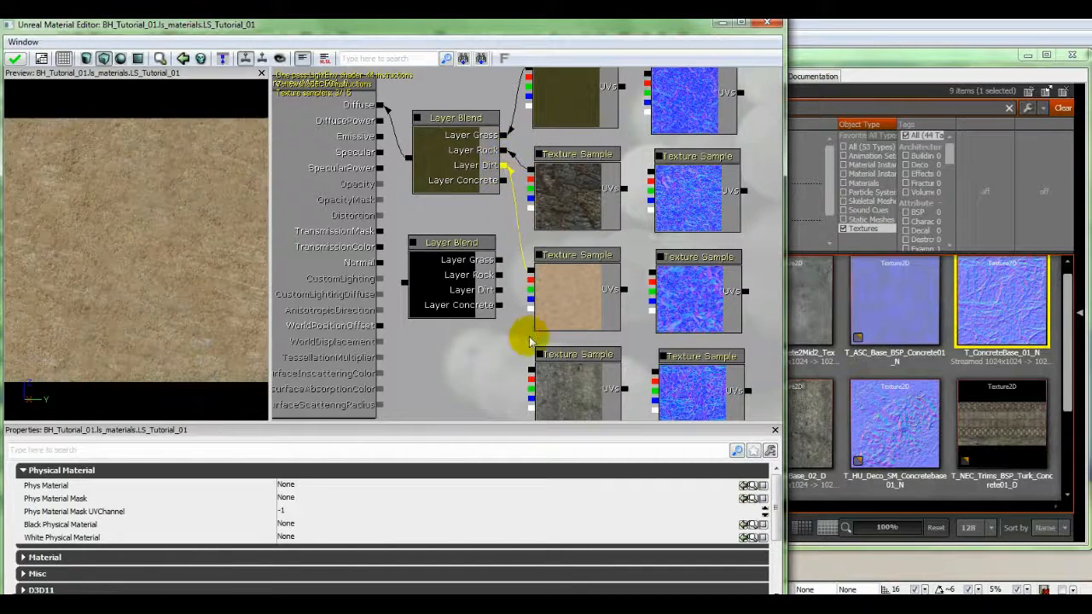
left_click_drag(528, 373, 503, 181)
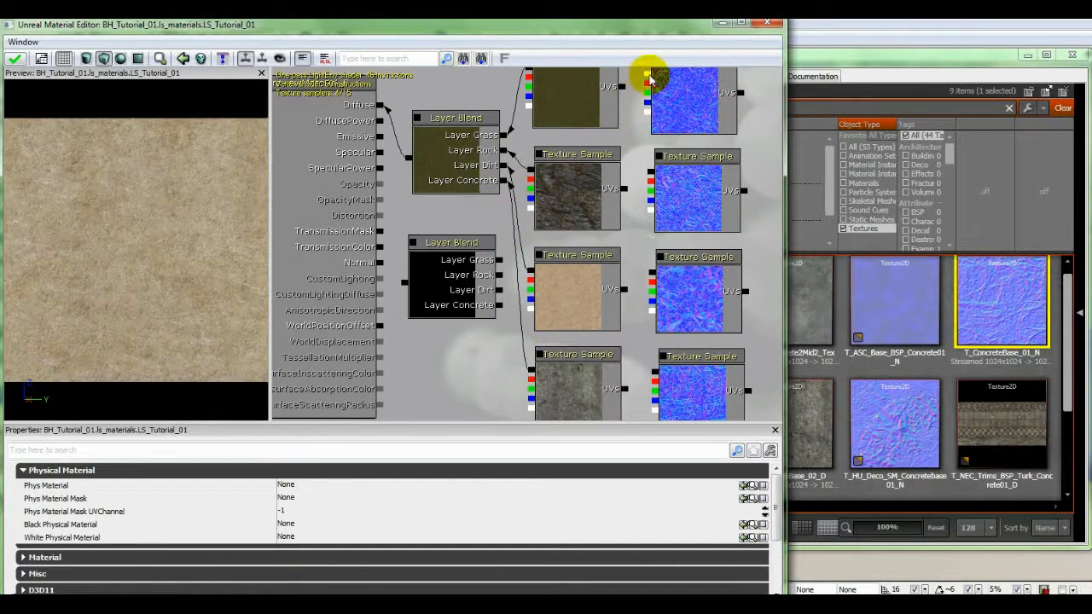
- Connect the four normal map Texture Samples to the lower Layer Blend's Grass, Rock, Dirt and Concrete layers, and its output to Normal
left_click_drag(649, 78, 640, 141)
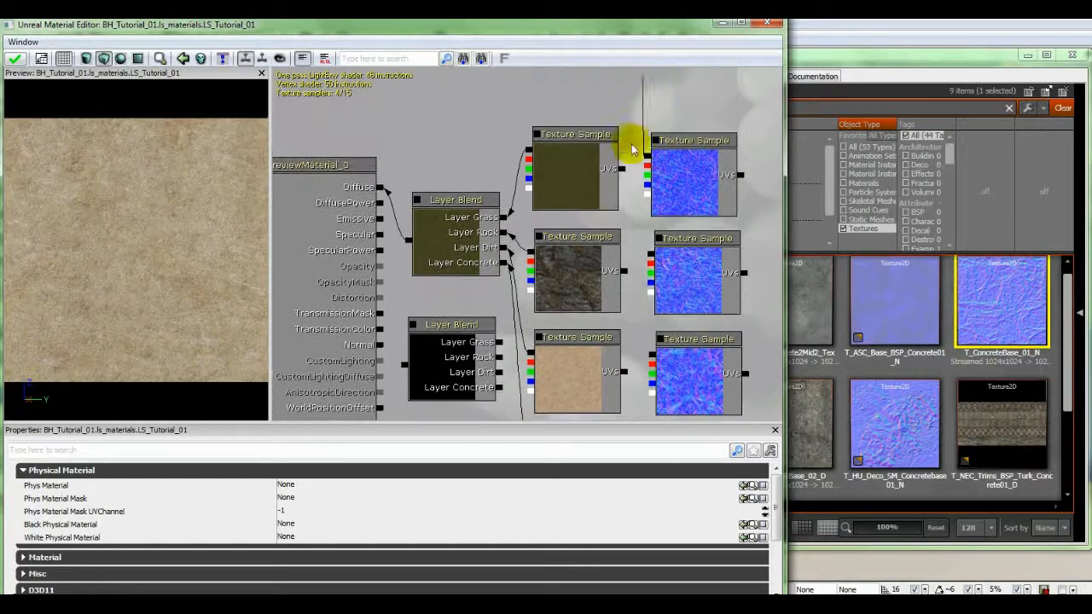
left_click_drag(634, 245, 630, 166)
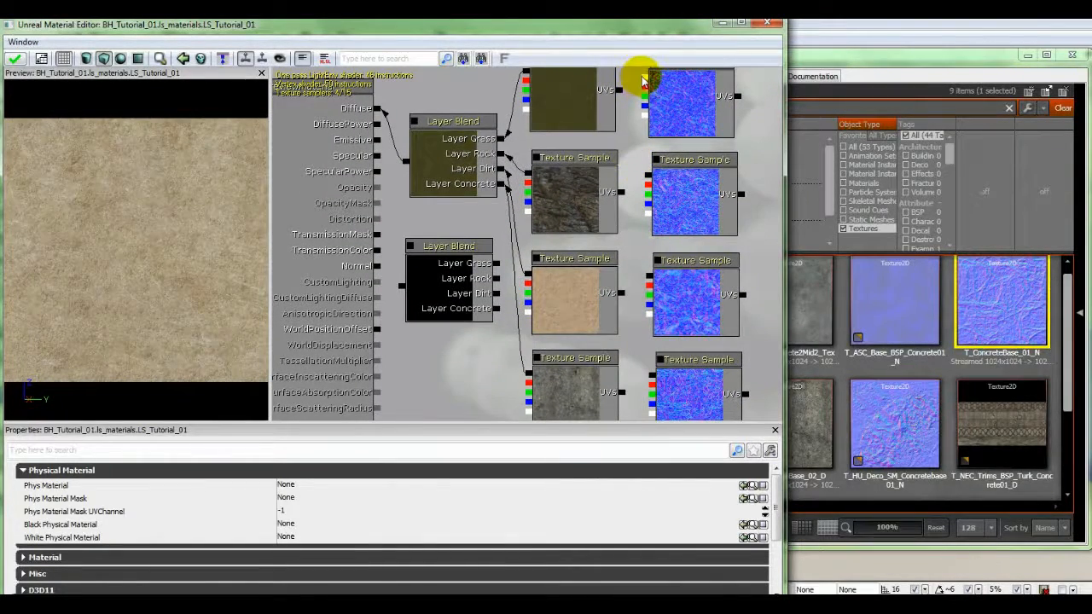
left_click_drag(643, 80, 506, 286)
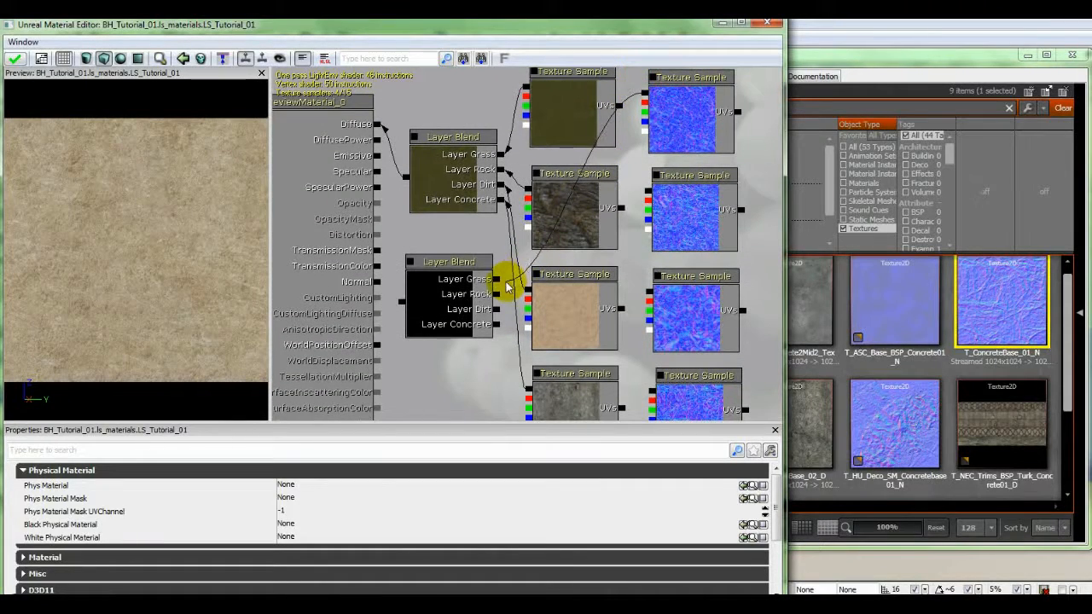
left_click_drag(629, 256, 627, 202)
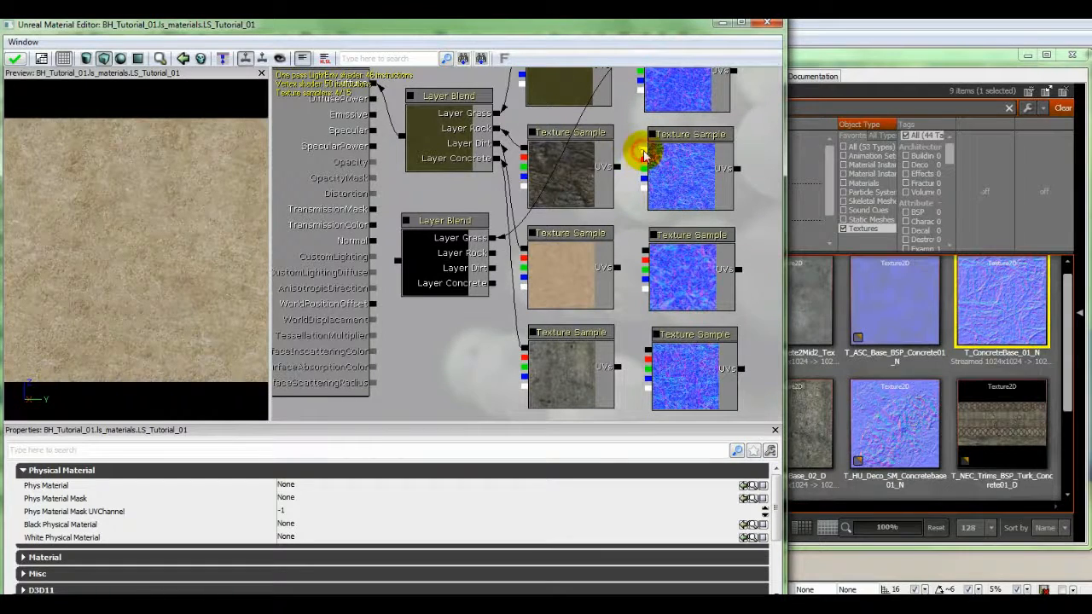
left_click_drag(646, 155, 495, 254)
left_click_drag(644, 252, 497, 269)
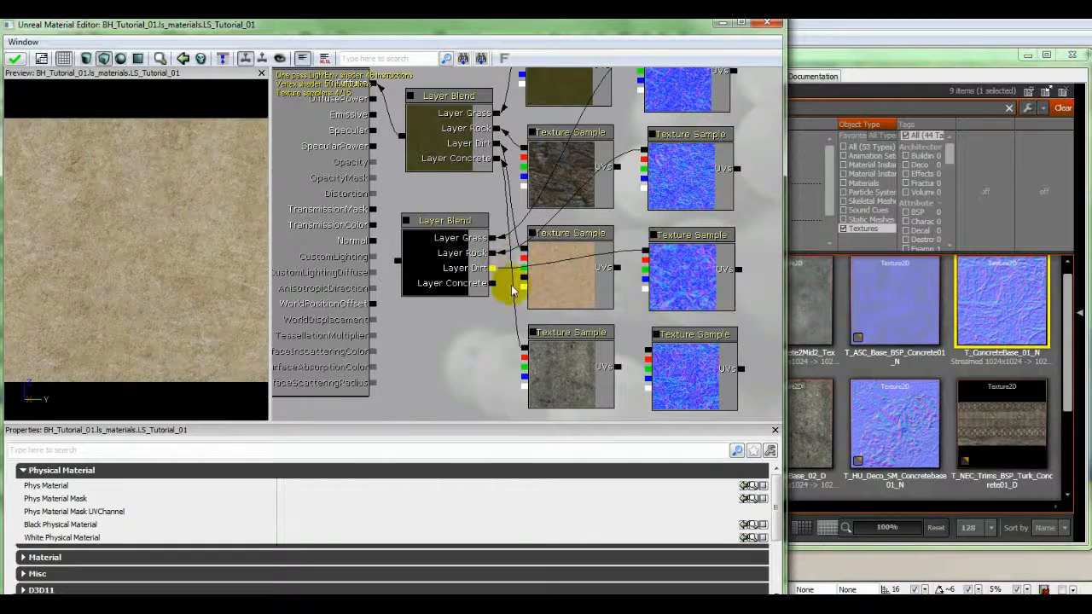
left_click_drag(647, 350, 479, 290)
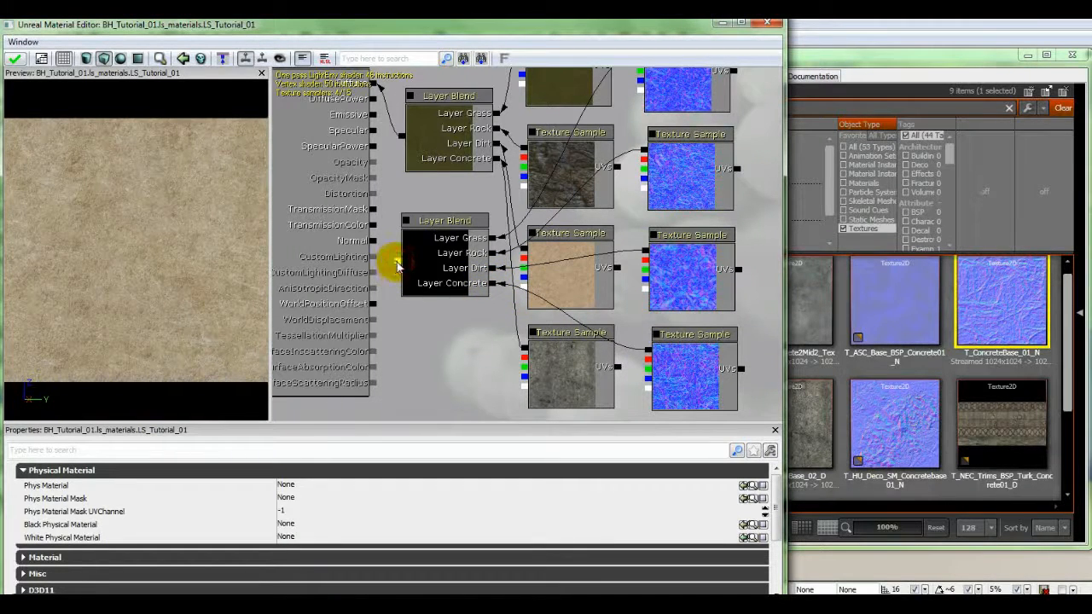
left_click_drag(377, 243, 373, 241)
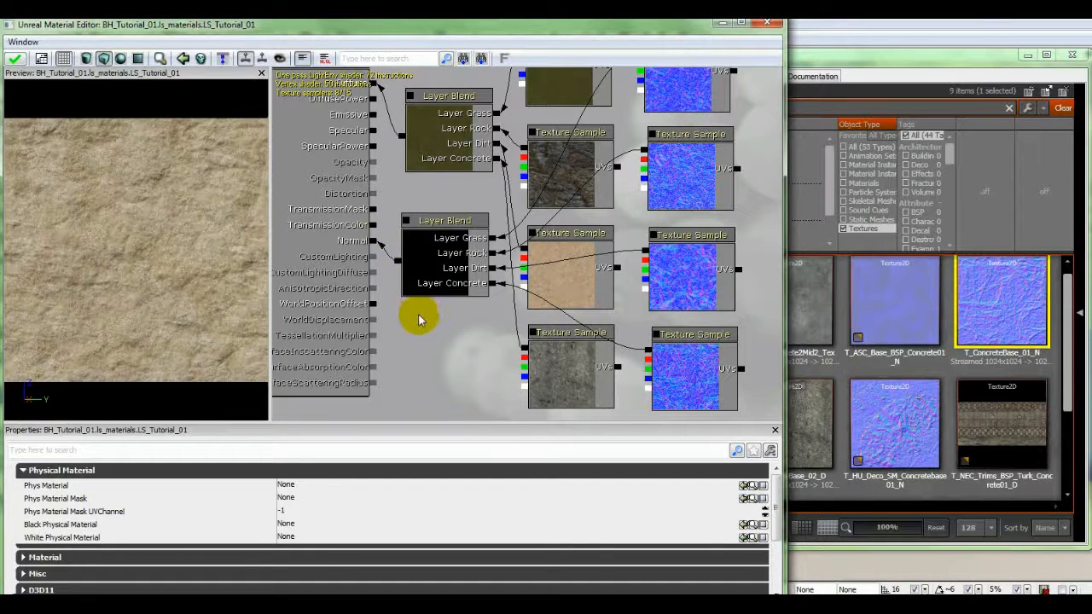
- Examine the layer names, blend types and preview weights of the lower Layer Blend node
left_click(464, 270)
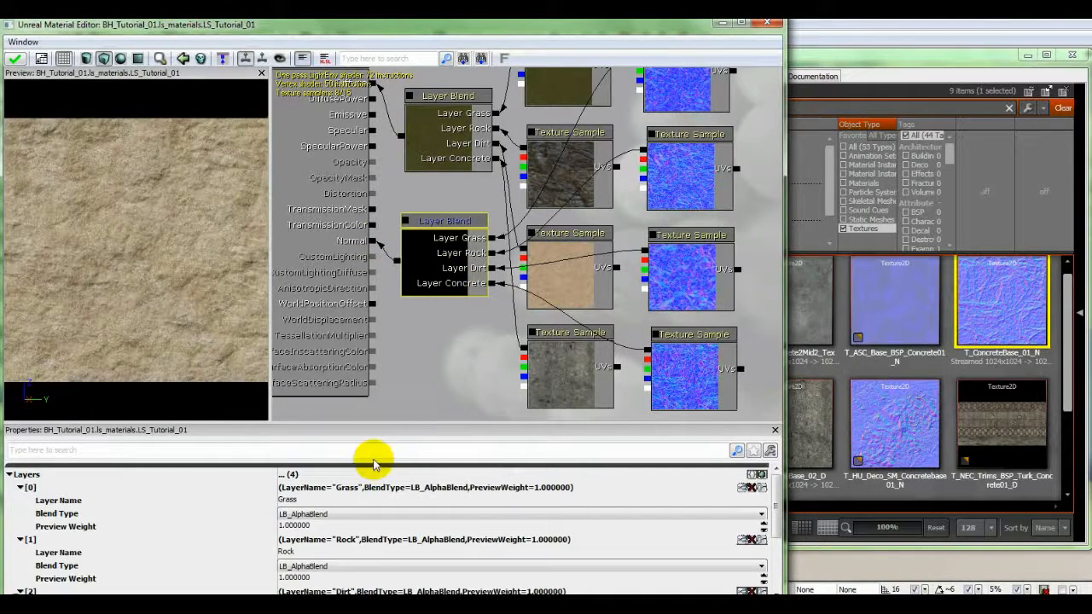
left_click_drag(427, 370, 429, 324)
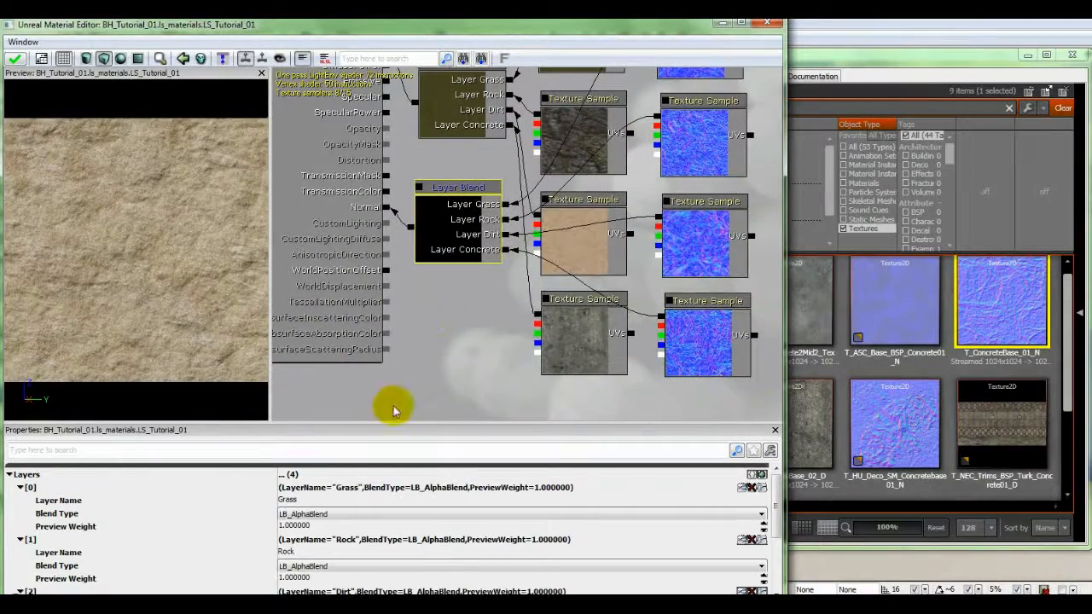
left_click(320, 527)
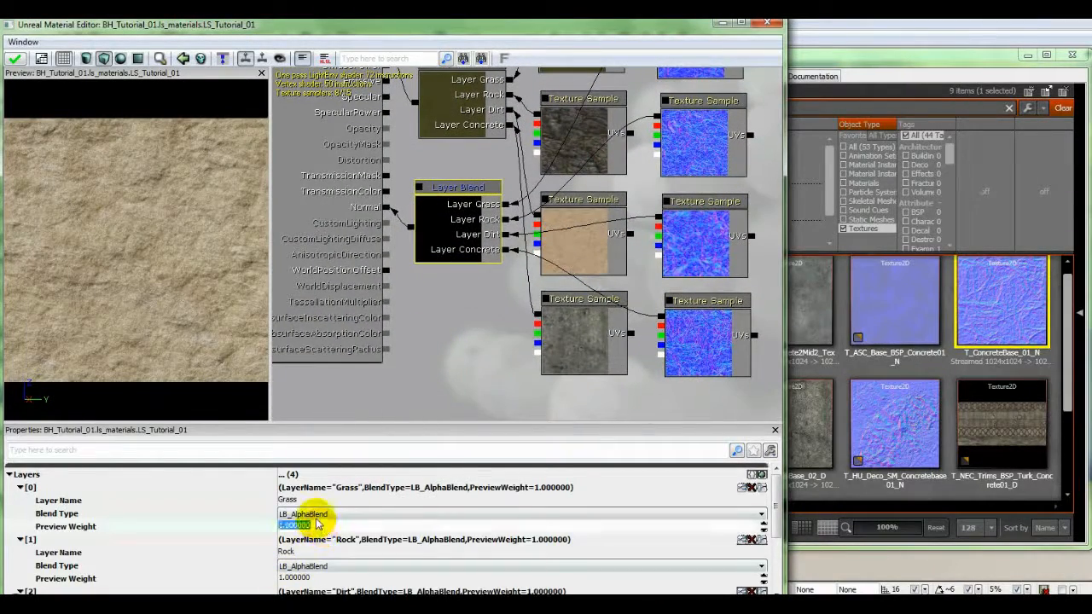
scroll(316, 518, "down", 2)
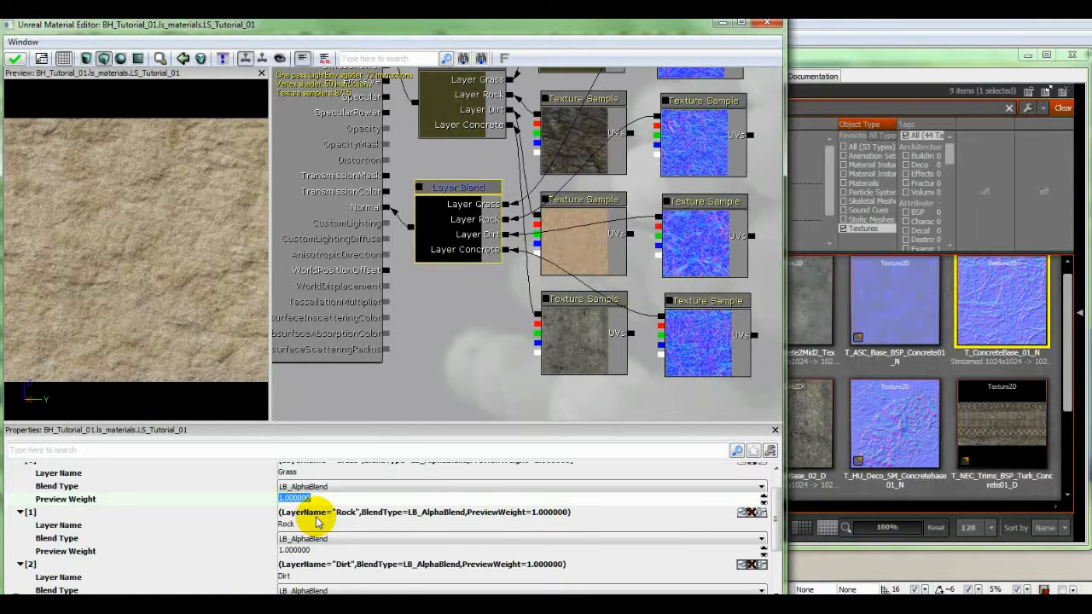
scroll(318, 517, "up", 2)
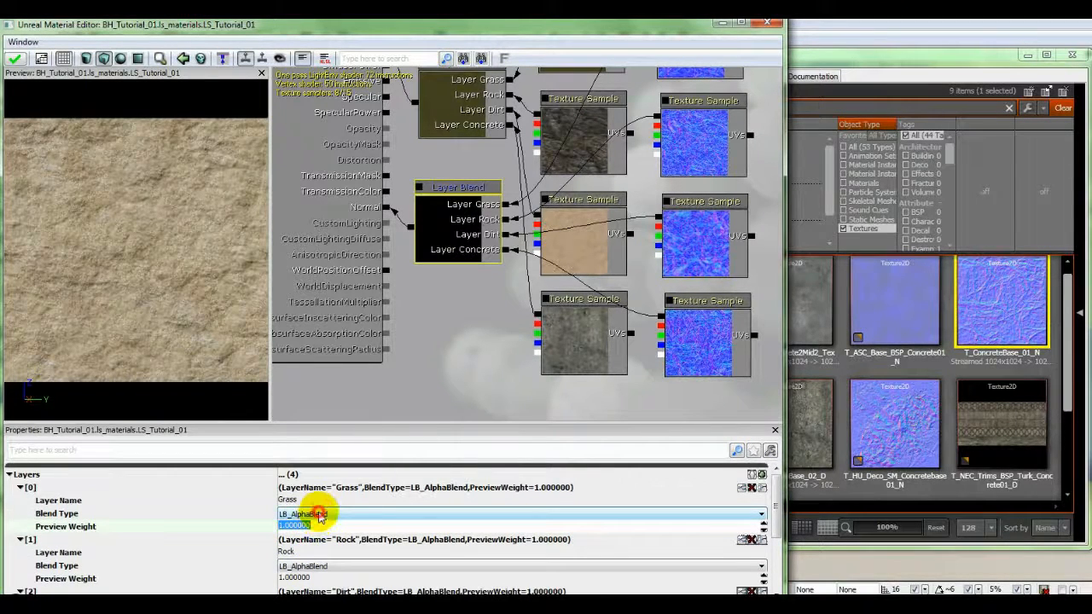
left_click(320, 515)
left_click(319, 516)
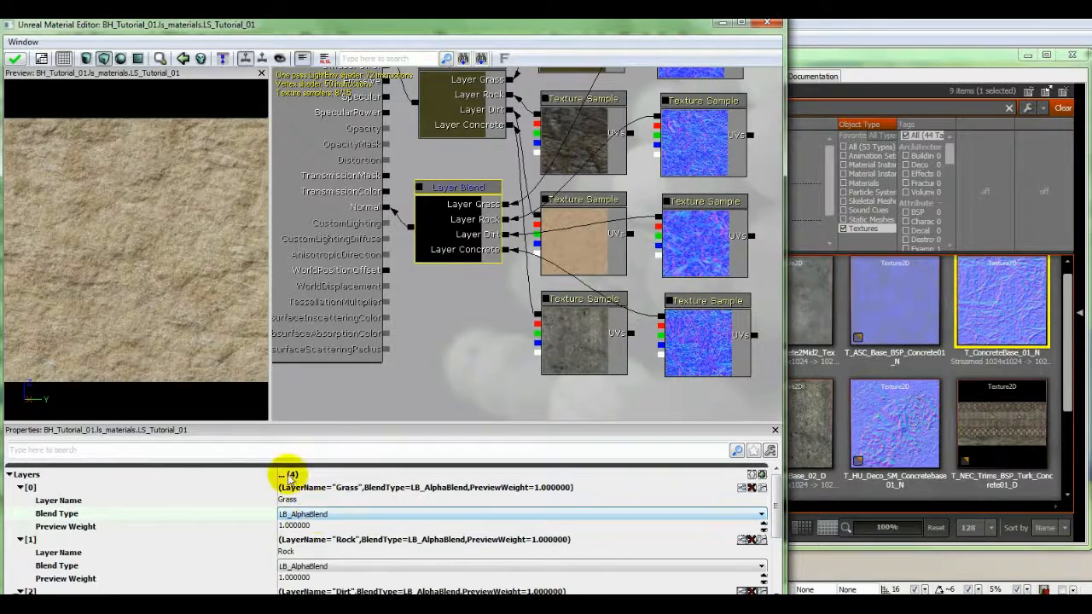
left_click(466, 234)
- Apply the changes to the LS_Tutorial_01 material and close the Material Editor
left_click_drag(480, 316, 478, 367)
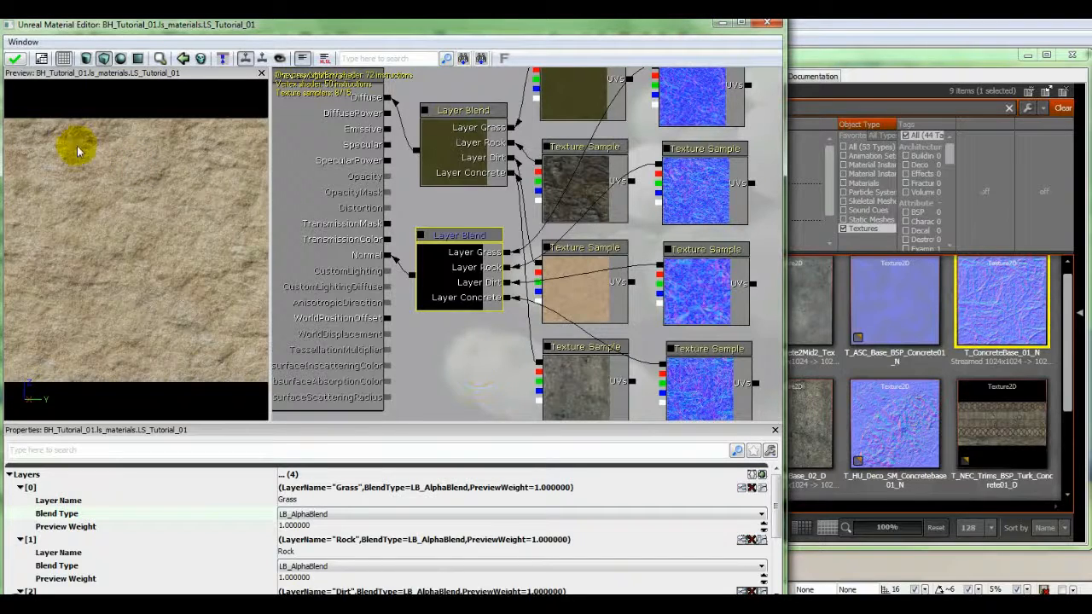
left_click(17, 60)
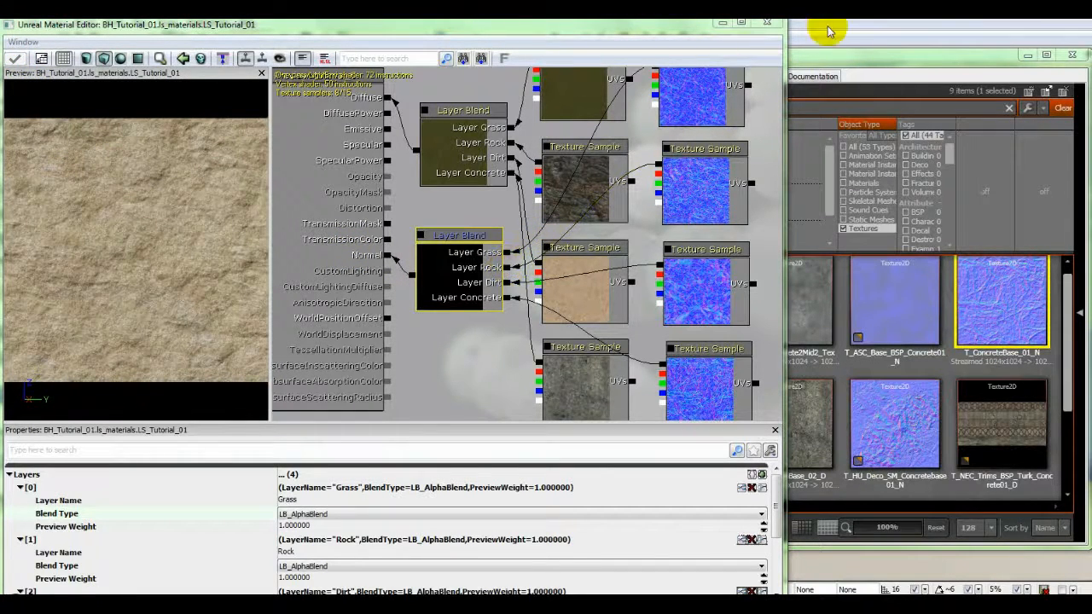
left_click(767, 22)
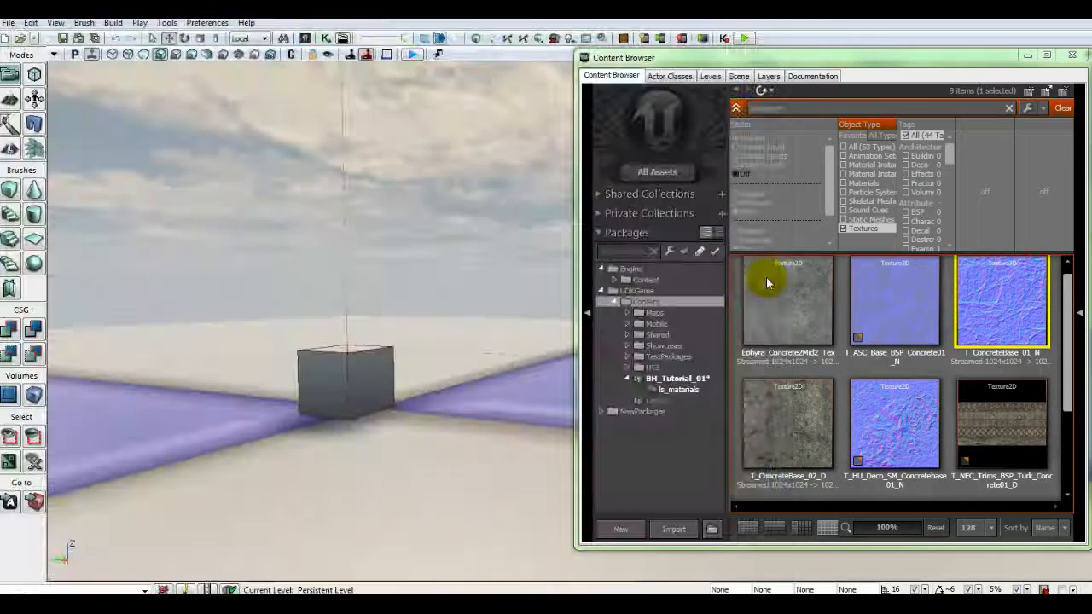
- Show the BH_Tutorial_01 package without the "concrete" search and Textures filter, and select the LS_Tutorial_01 material
left_click(676, 379)
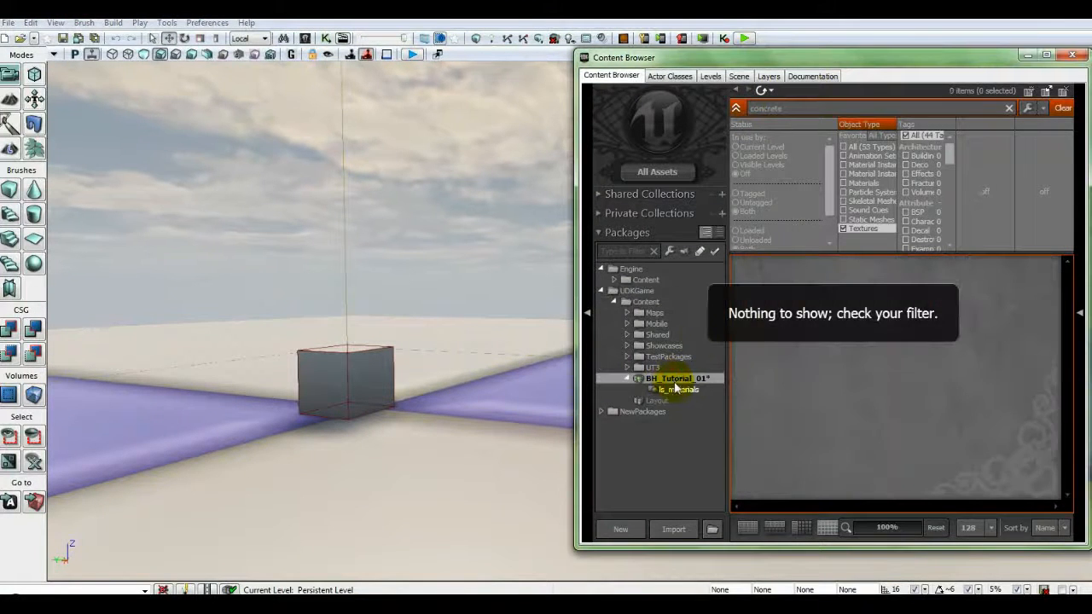
left_click(755, 194)
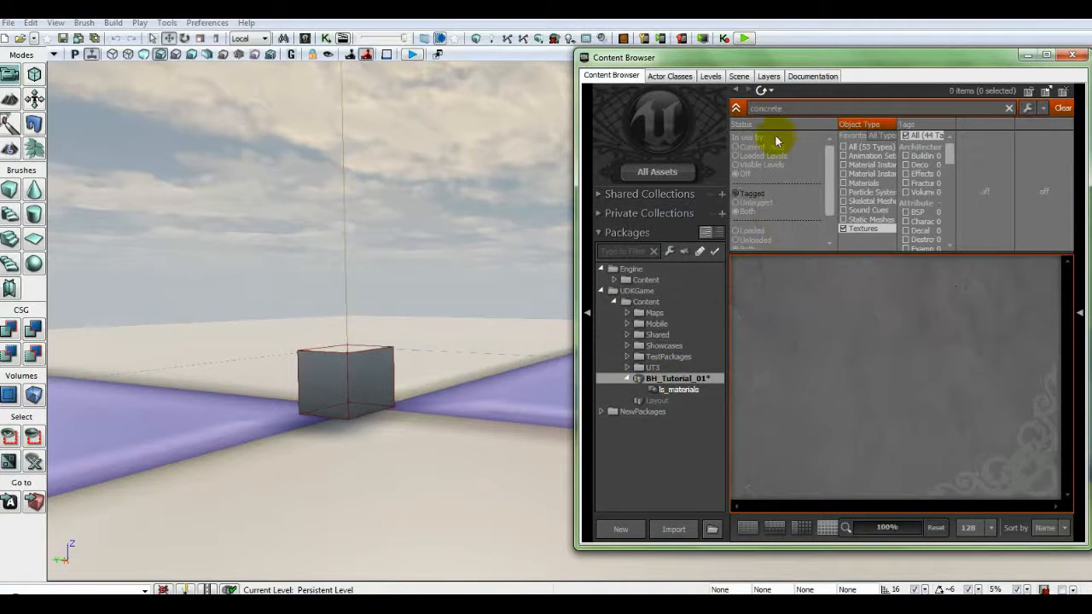
left_click(1009, 107)
left_click(843, 231)
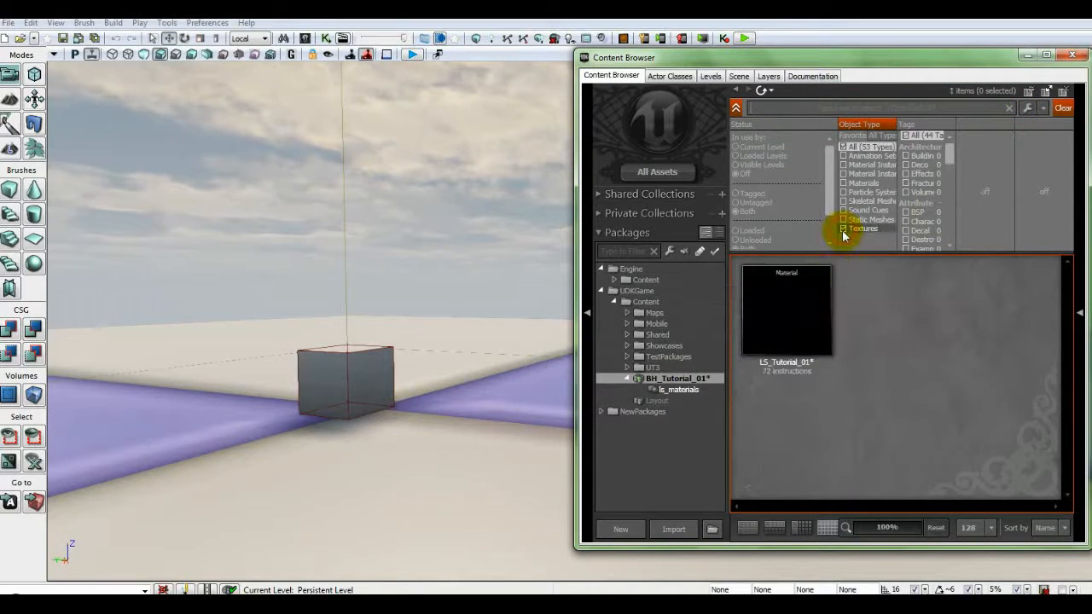
left_click(787, 312)
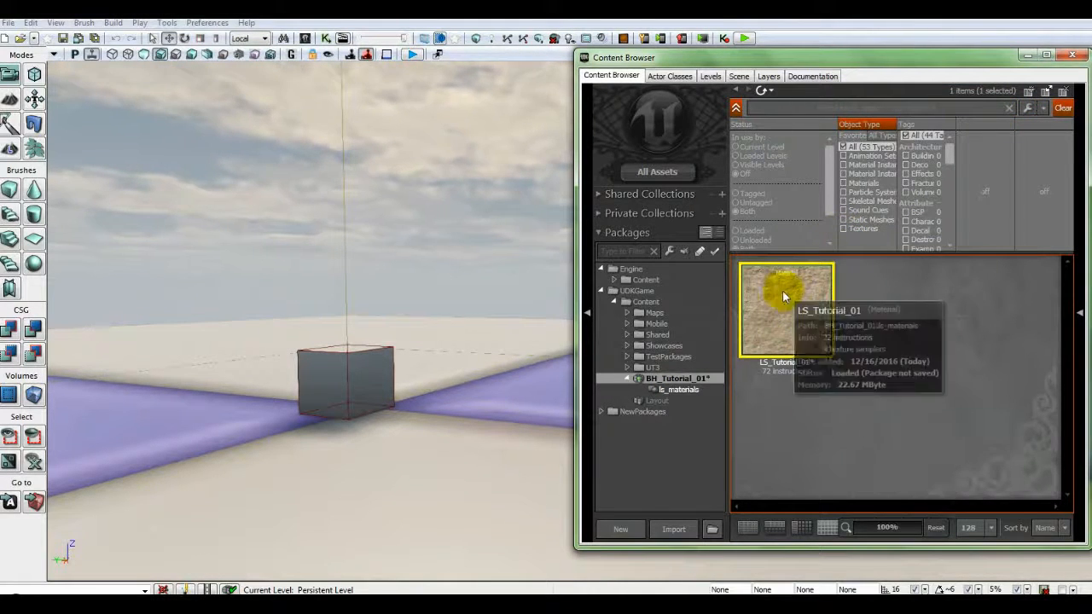
- Save the BH_Tutorial_01 package
right_click(693, 383)
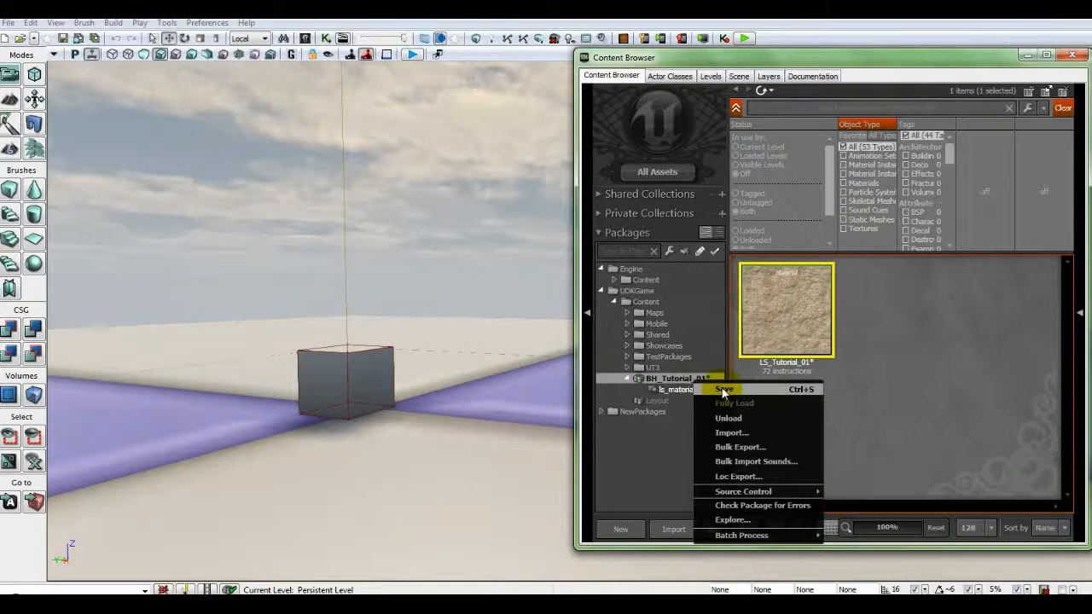
left_click(723, 389)
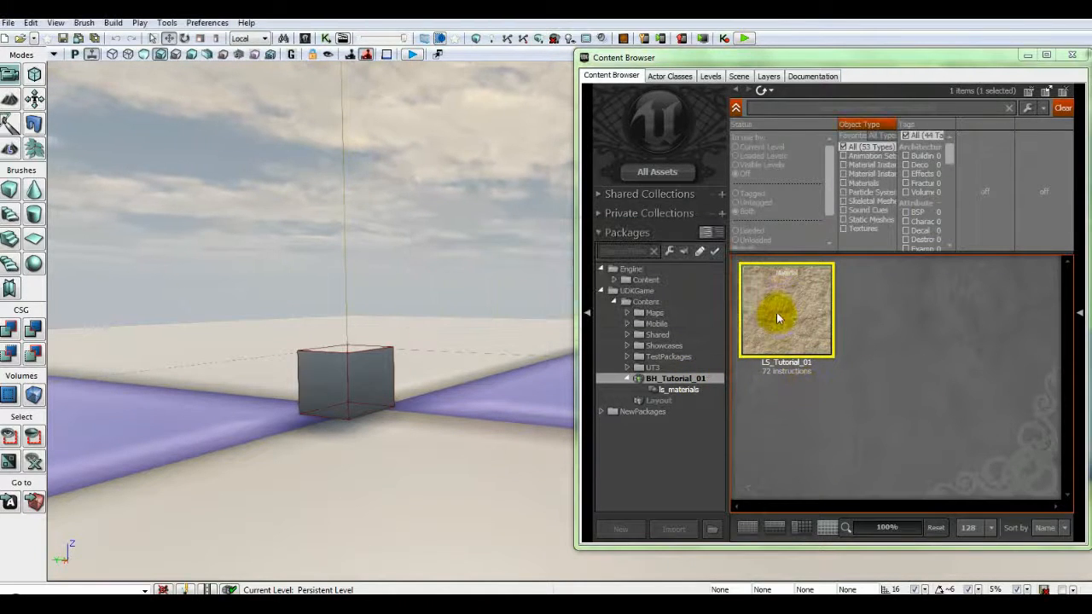
- Review the LS_Tutorial_01 material's Layer Blend and Texture Sample network in the Material Editor, then close it
mouse_move(776, 312)
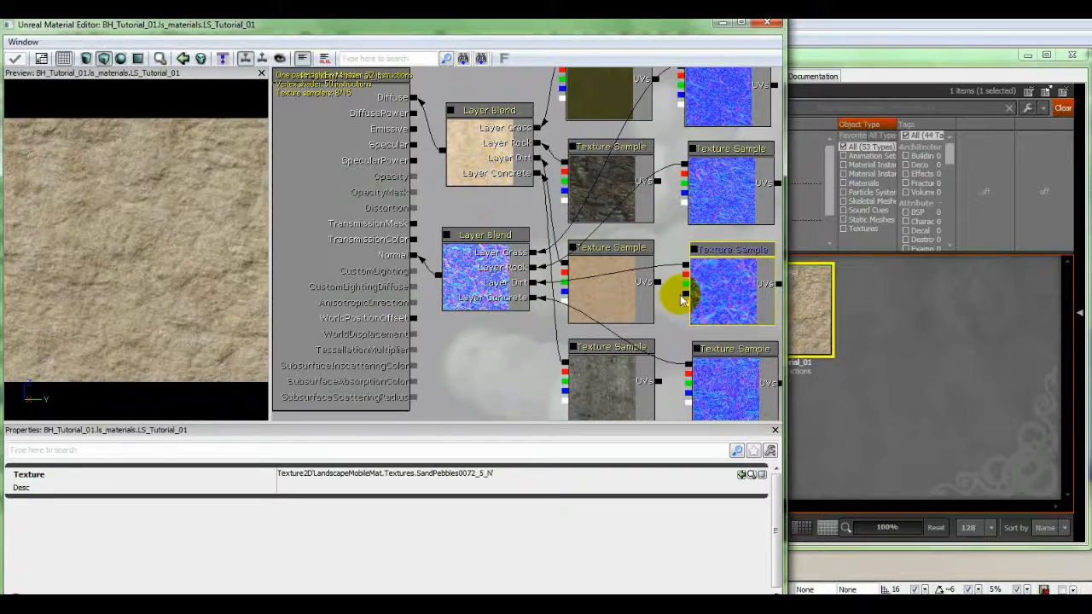
left_click_drag(663, 250, 534, 248)
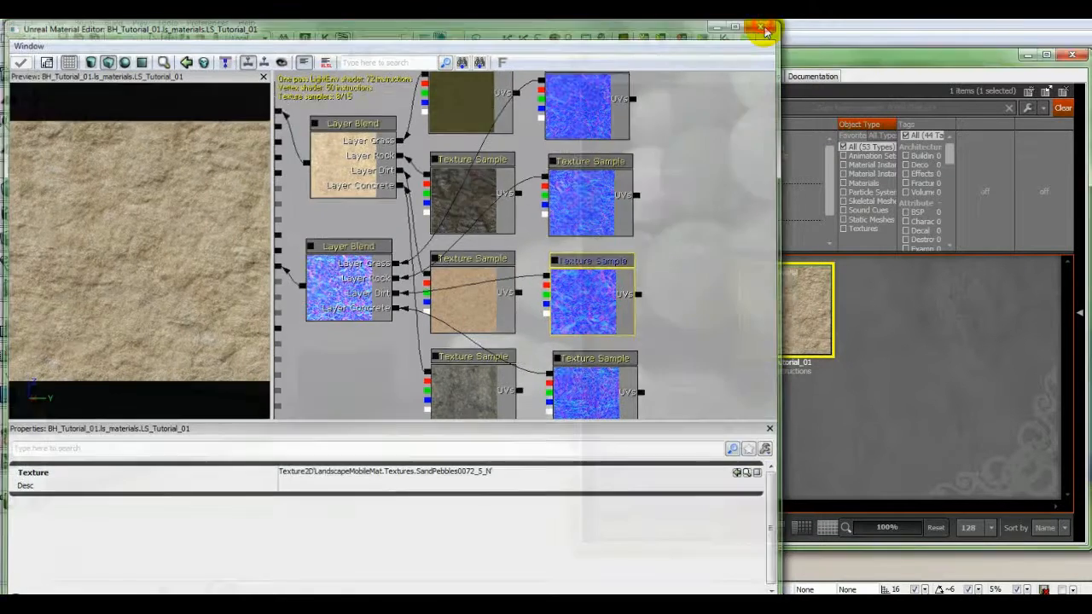
left_click(763, 28)
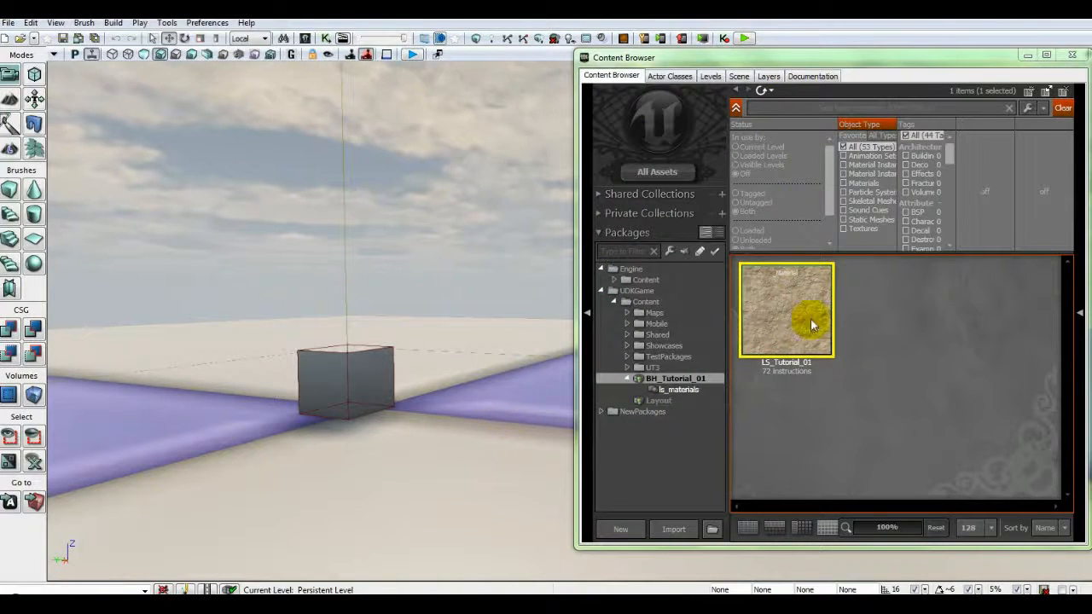
right_click(448, 423)
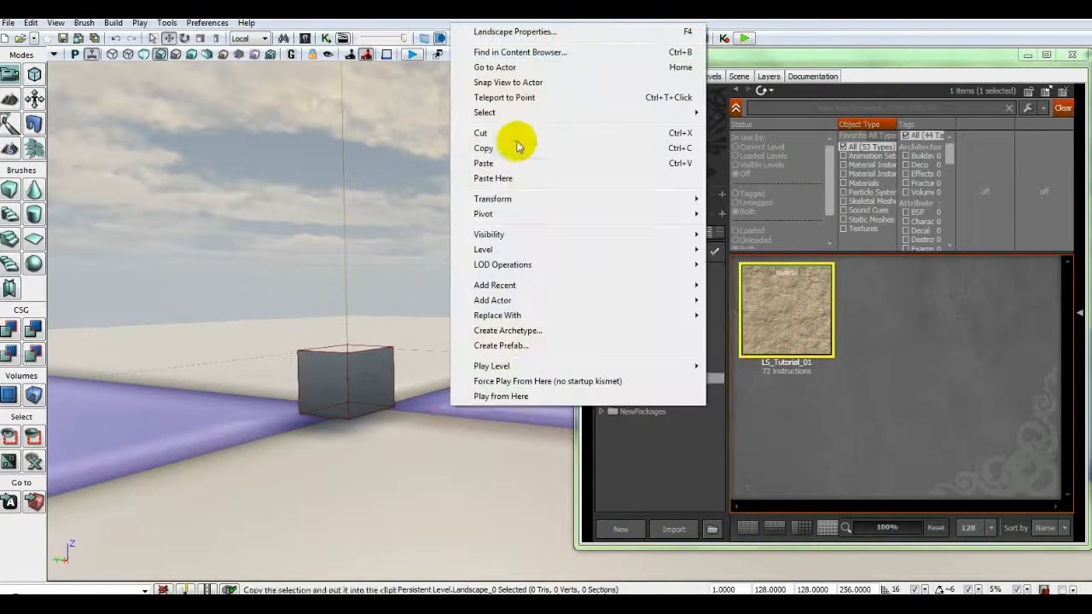
left_click(520, 34)
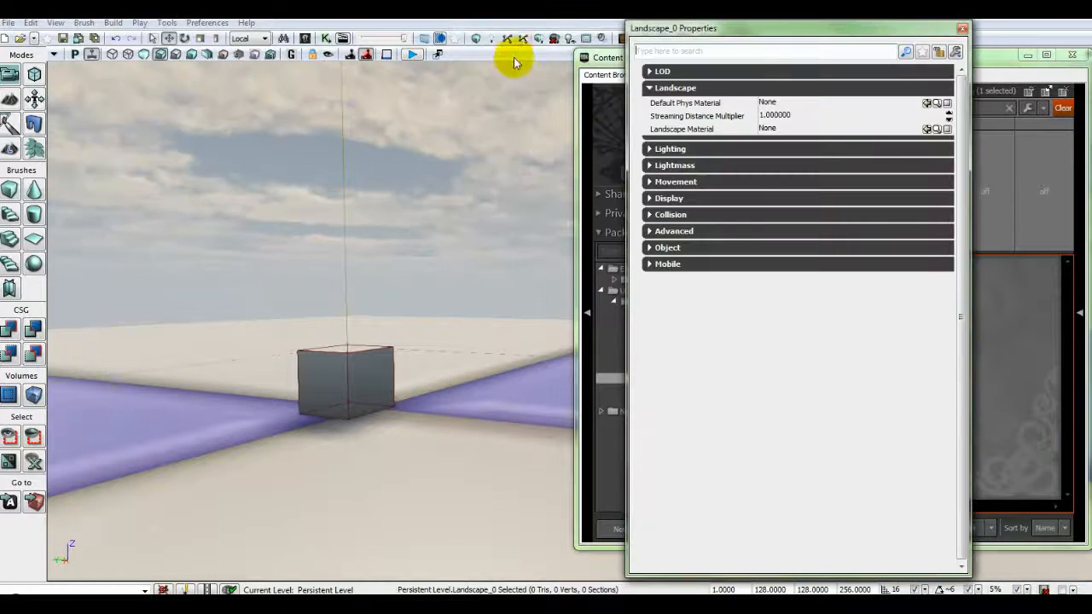
left_click(961, 31)
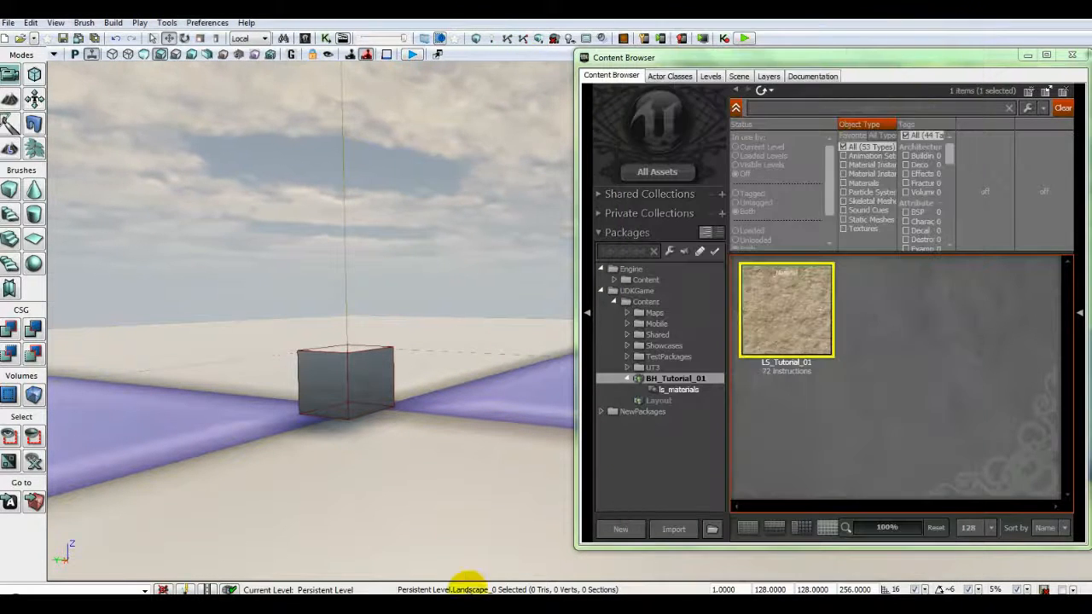
- Assign the LS_Tutorial_01 material as the Landscape Material in the landscape's properties and close them
double_click(475, 462)
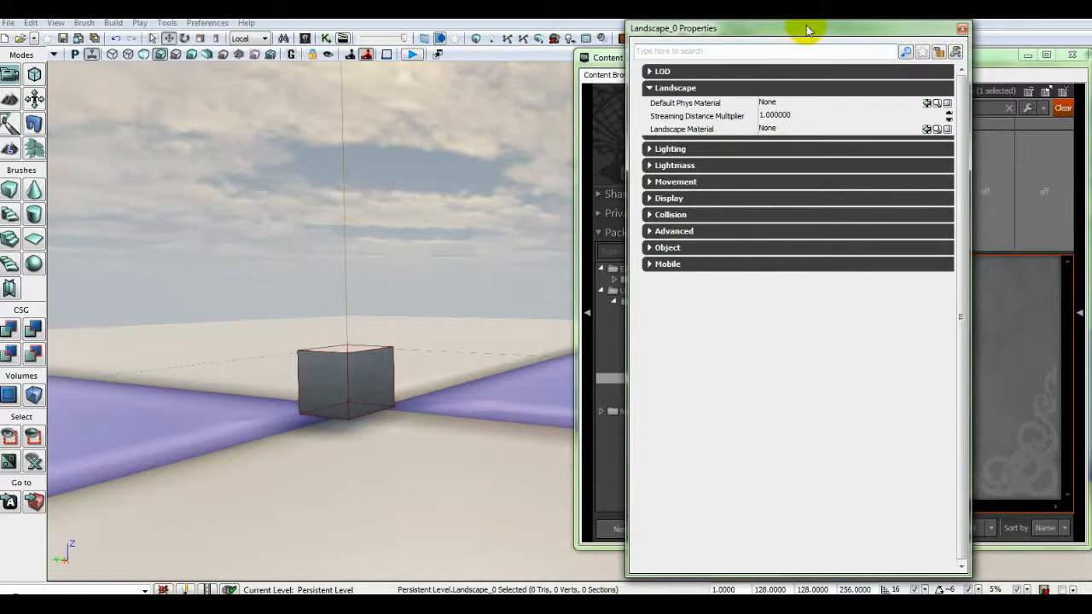
left_click_drag(809, 31, 499, 55)
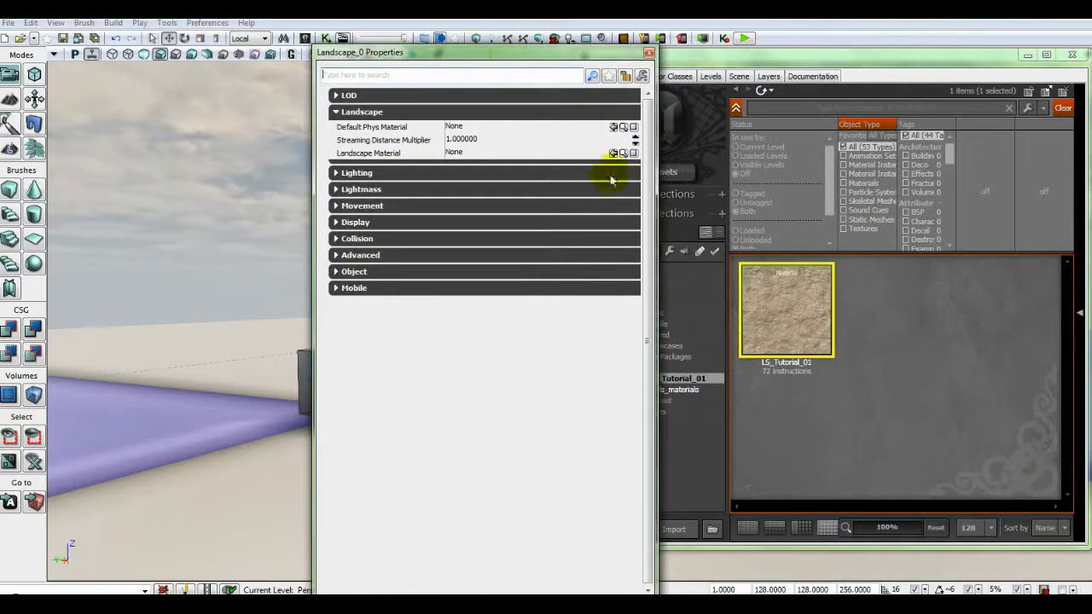
left_click(770, 319)
left_click(480, 49)
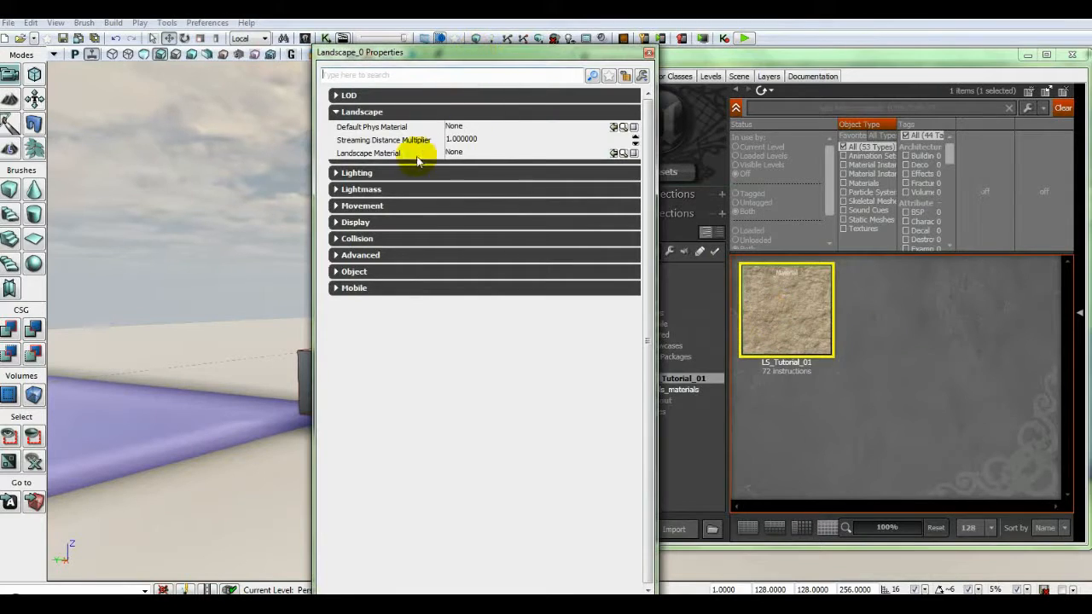
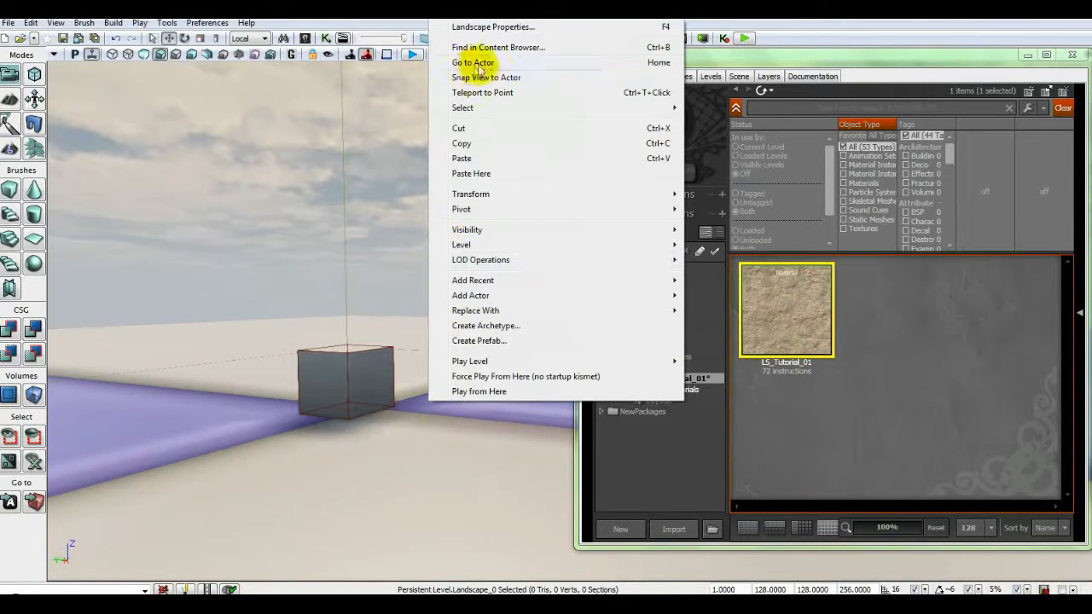
left_click(506, 29)
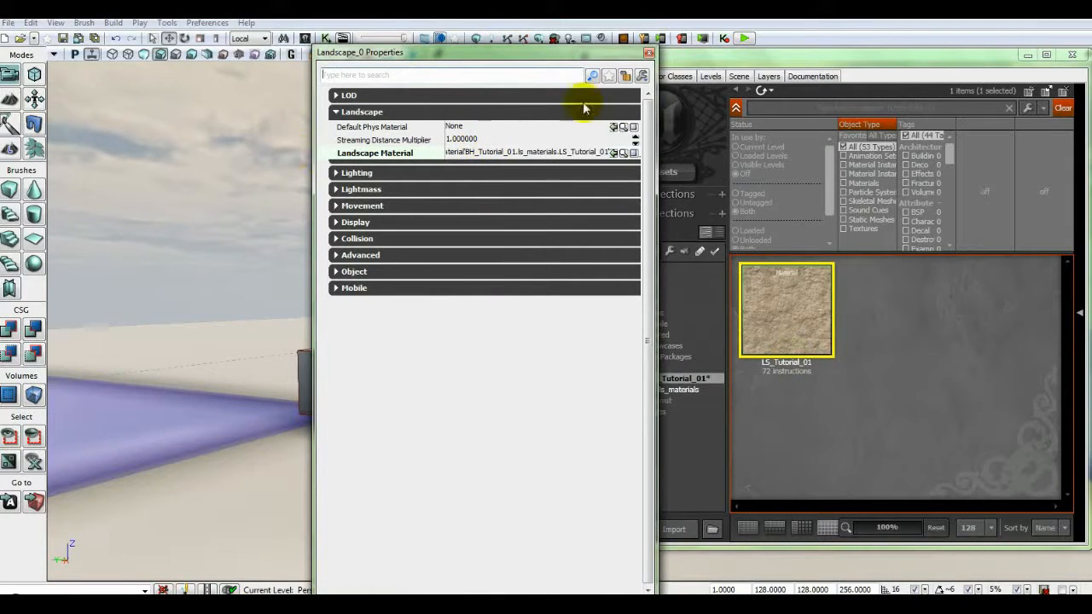
left_click(648, 55)
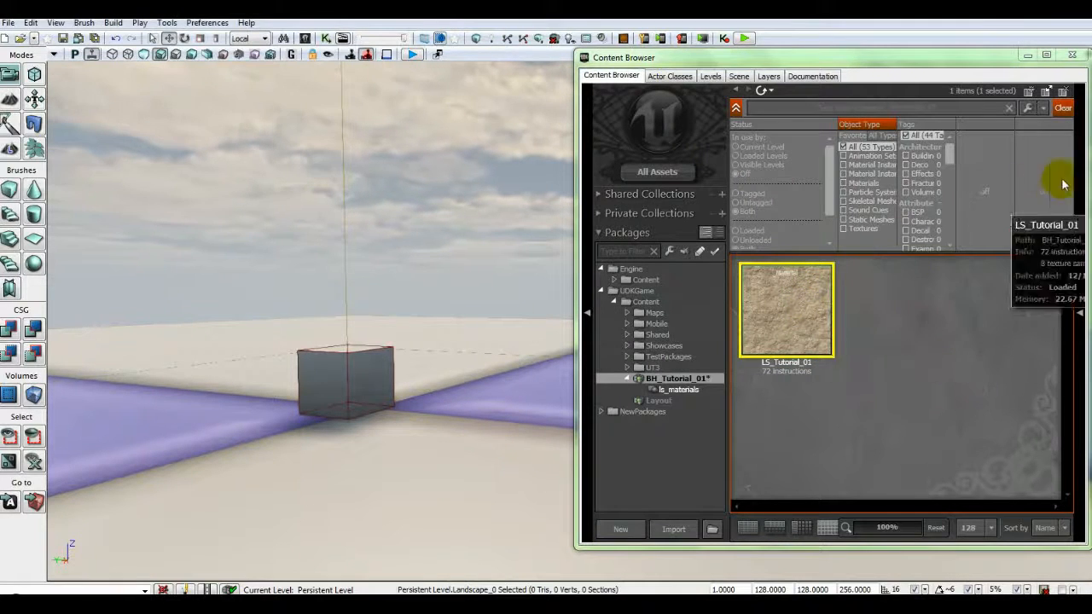
- Close the Content Browser, switch the Top viewport to Unlit and maximize it
left_click(1072, 55)
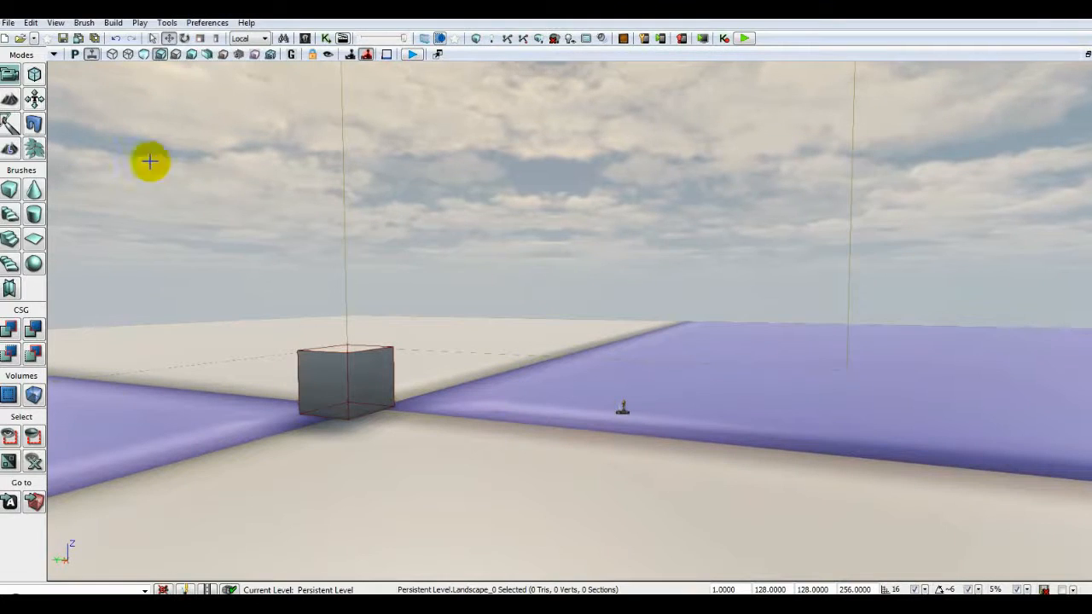
left_click(1084, 54)
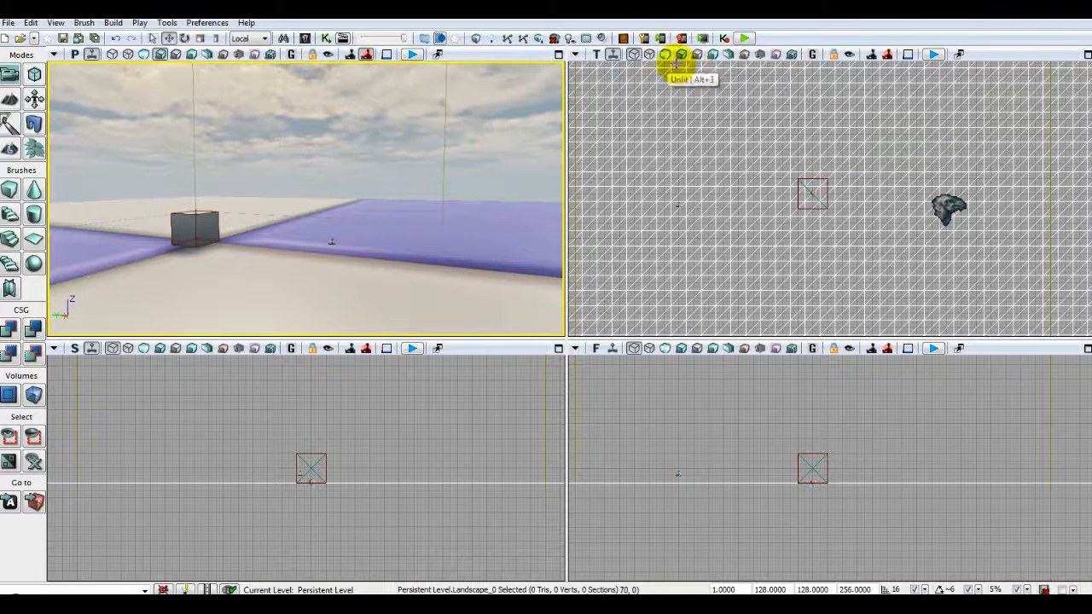
left_click(665, 55)
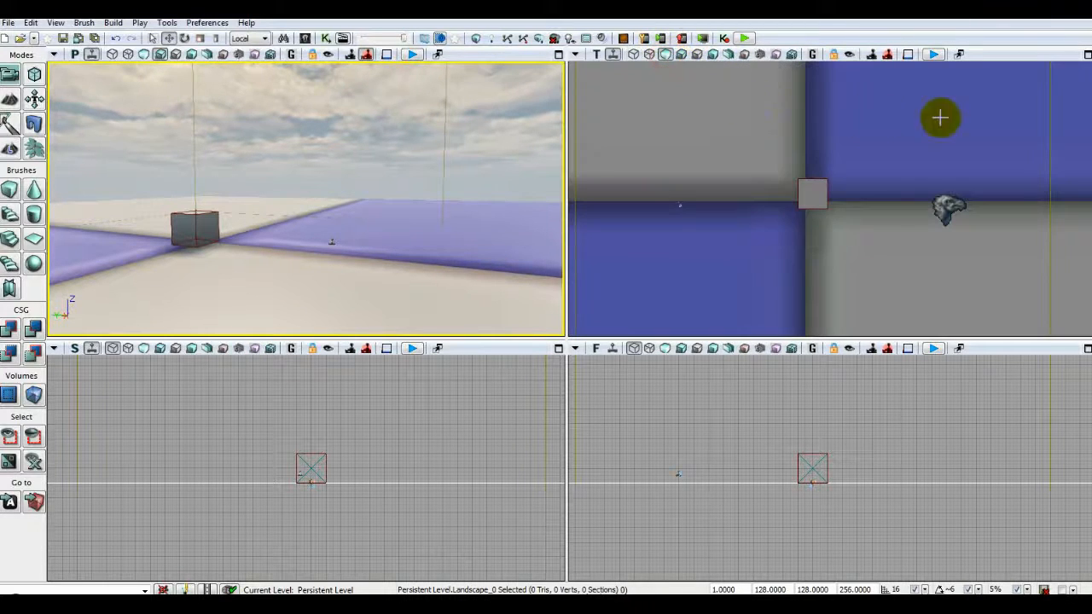
left_click(1087, 54)
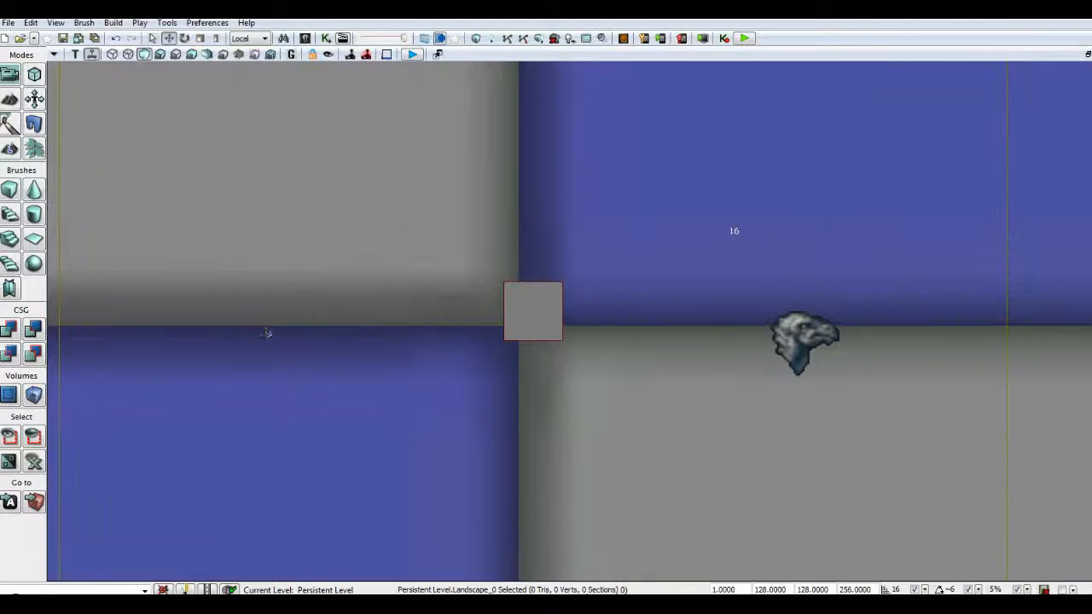
- Select the Lightmass importance volume and stretch it horizontally with non-uniform scaling until it spans the landscape's full width
scroll(760, 279, "down", 2)
scroll(760, 279, "down", 12)
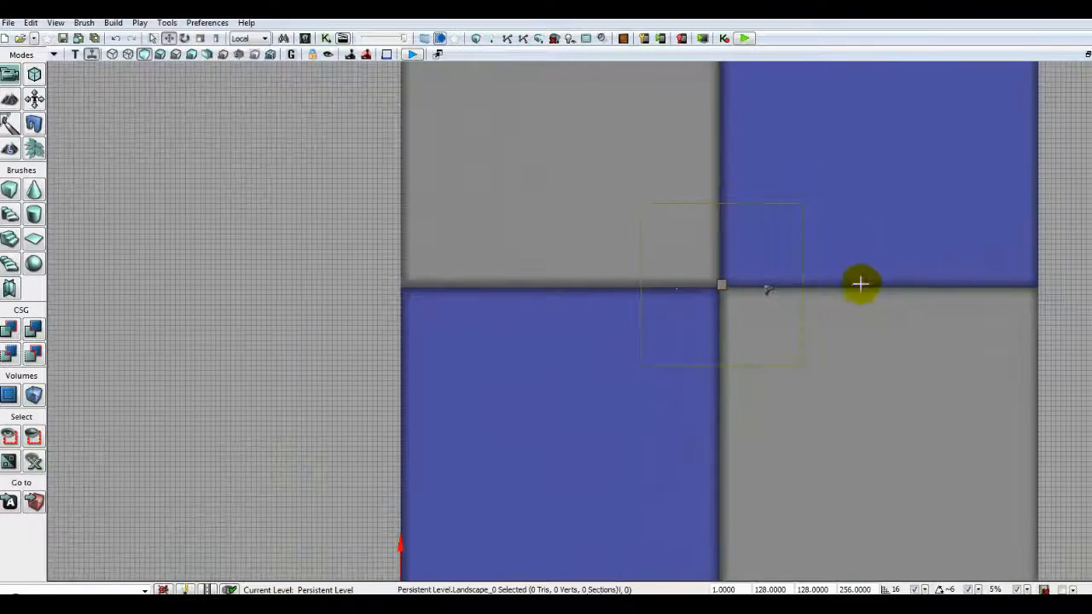
left_click_drag(841, 305, 738, 312)
scroll(722, 316, "down", 1)
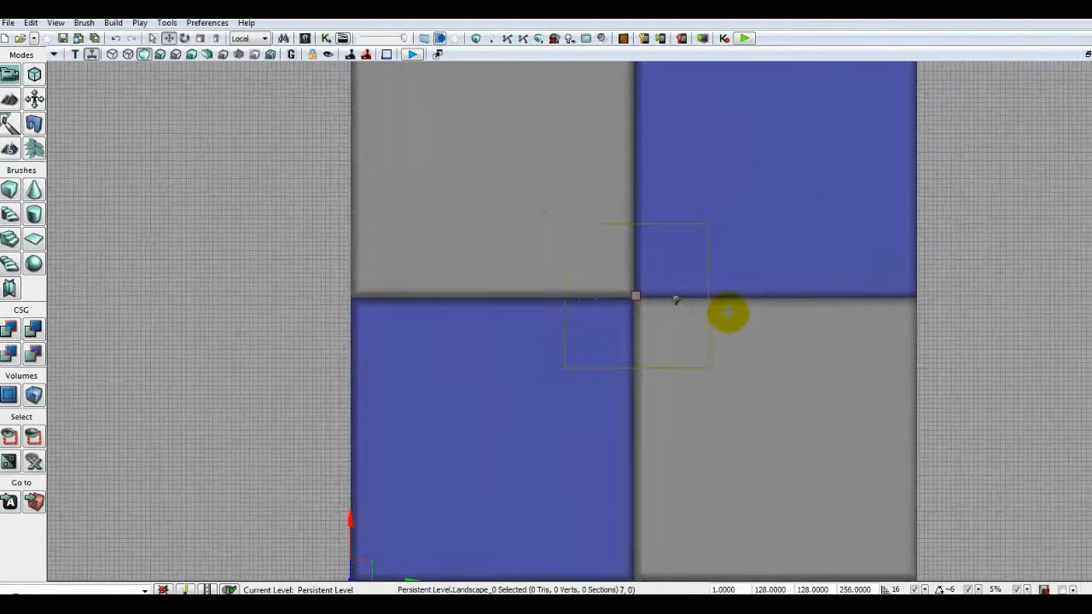
scroll(727, 314, "down", 1)
left_click_drag(753, 256, 723, 289)
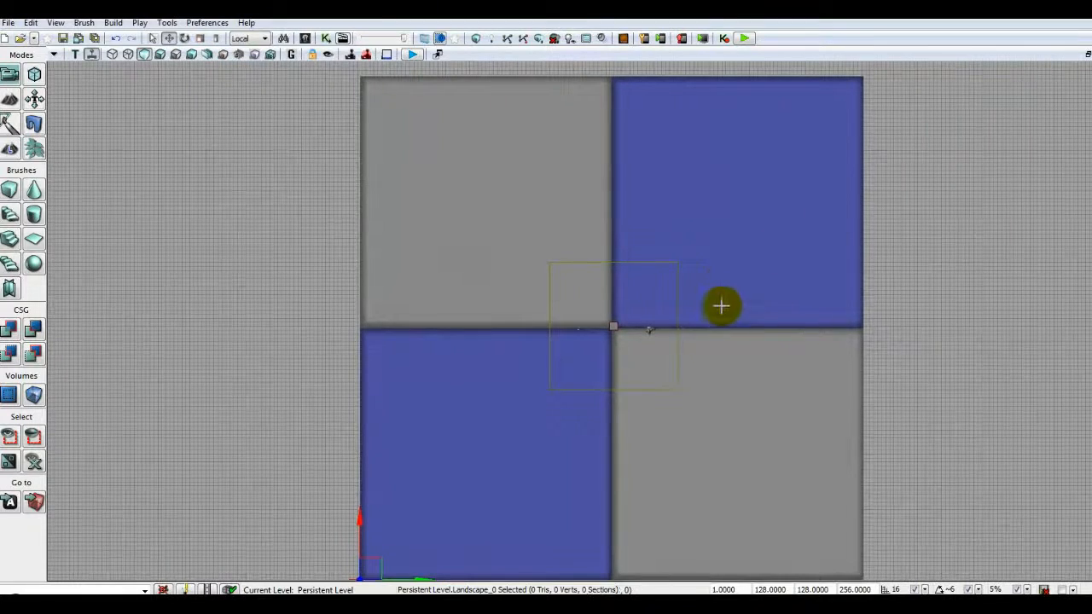
left_click(677, 308)
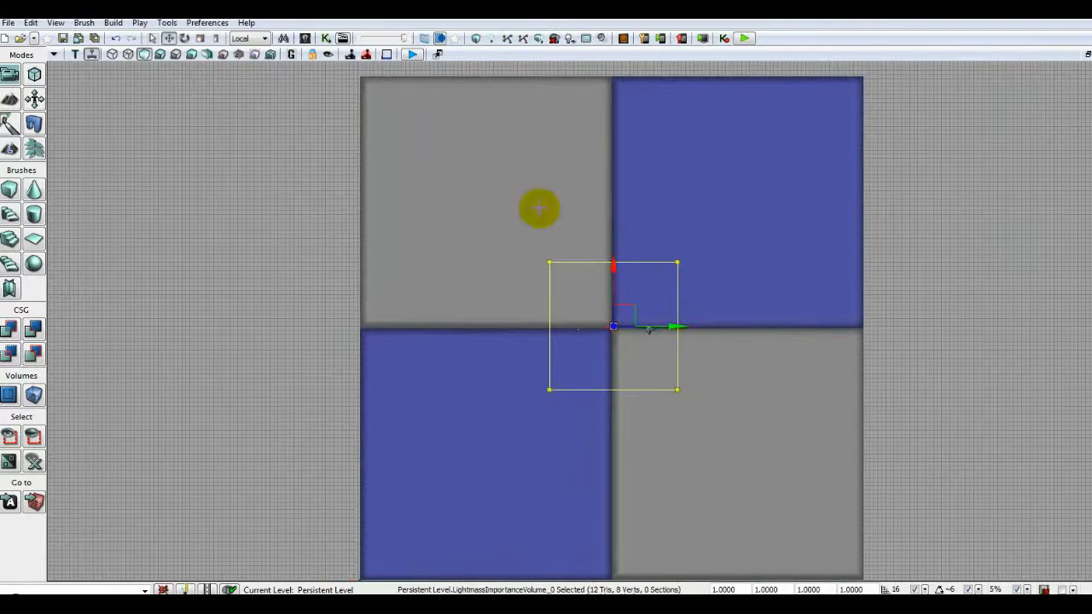
left_click(216, 39)
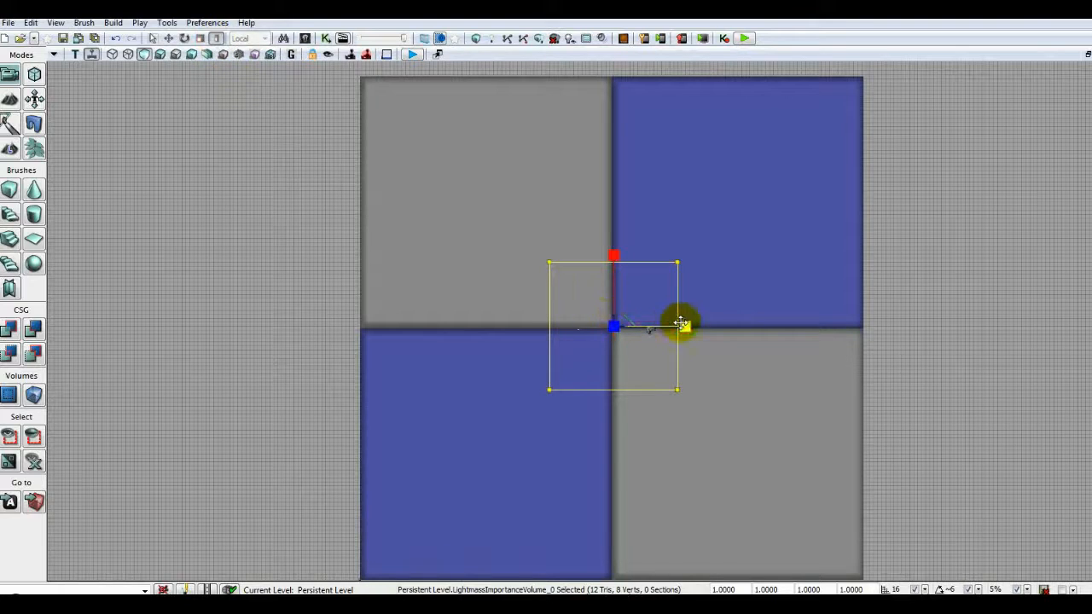
left_click_drag(685, 327, 869, 327)
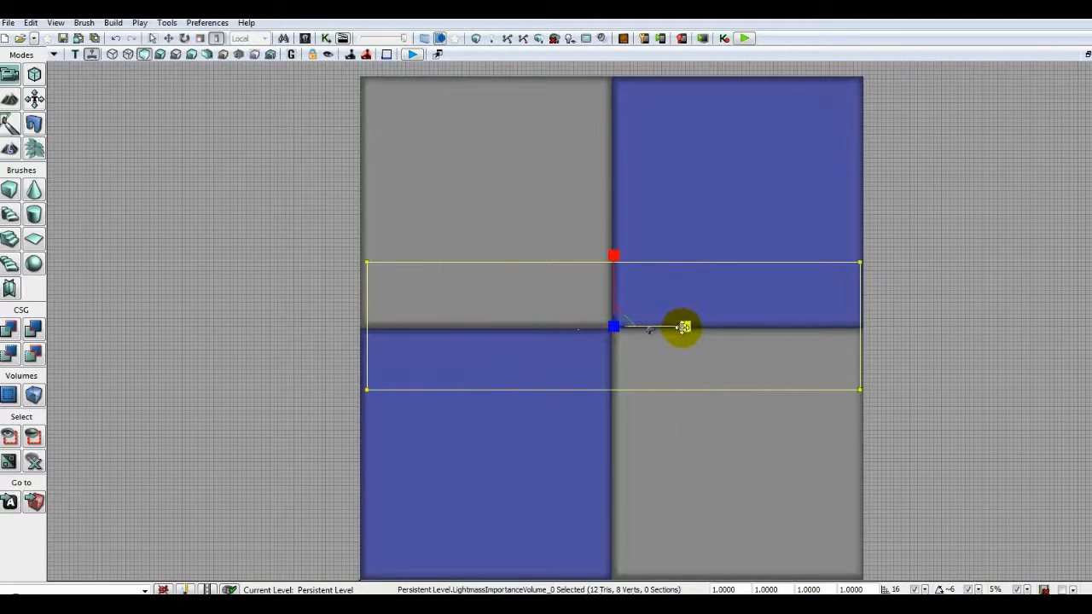
left_click(685, 326)
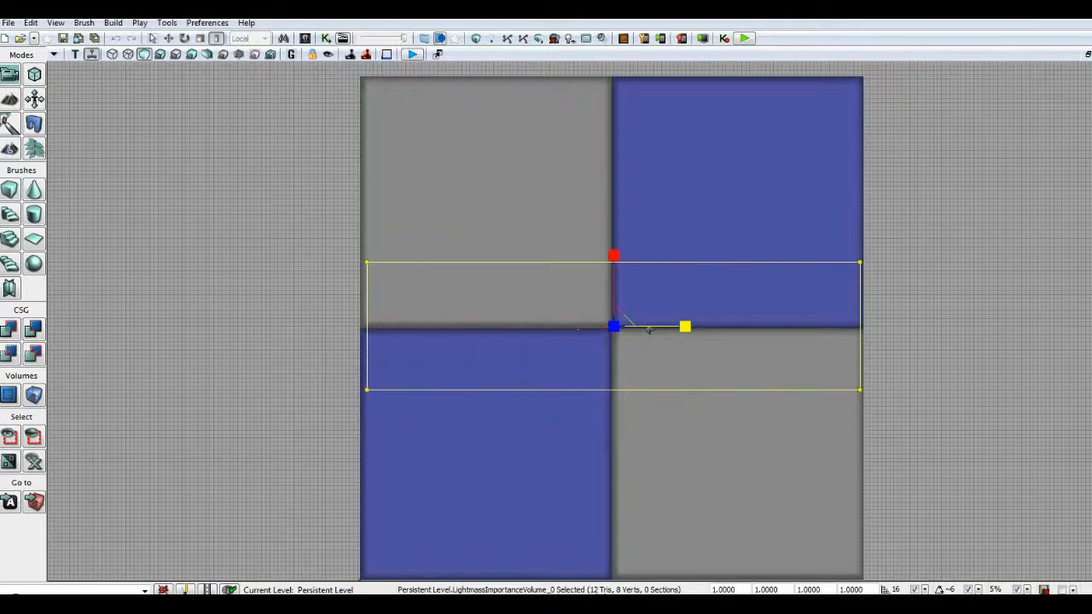
left_click_drag(685, 326, 696, 326)
- Stretch the Lightmass importance volume vertically in the Top view to cover the whole landscape, deselect it and return to translation mode
left_click_drag(609, 255, 613, 65)
left_click_drag(943, 298, 911, 298)
left_click(911, 296)
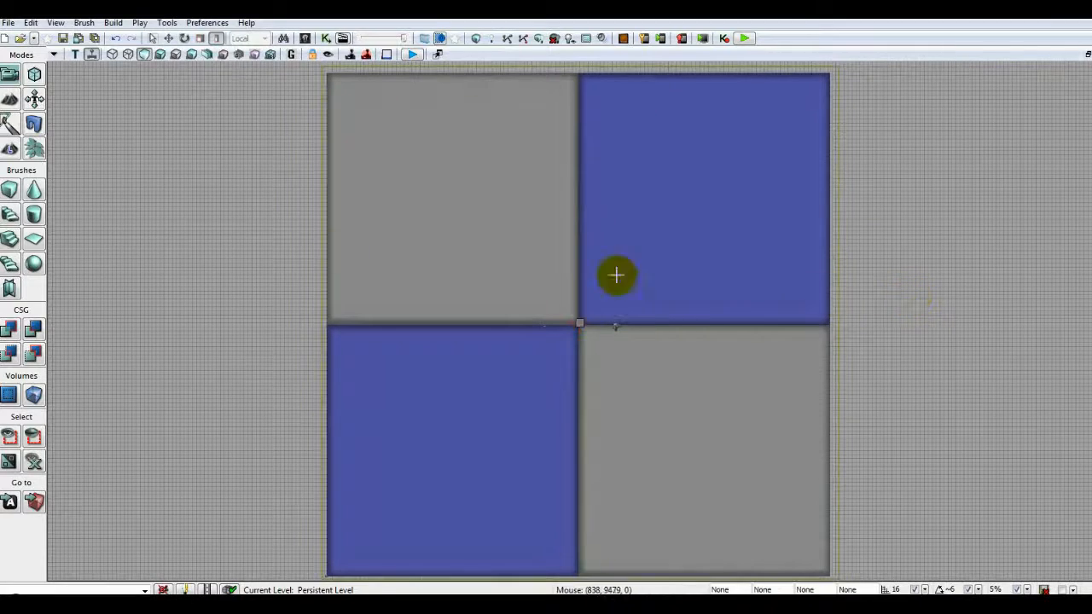
left_click(168, 37)
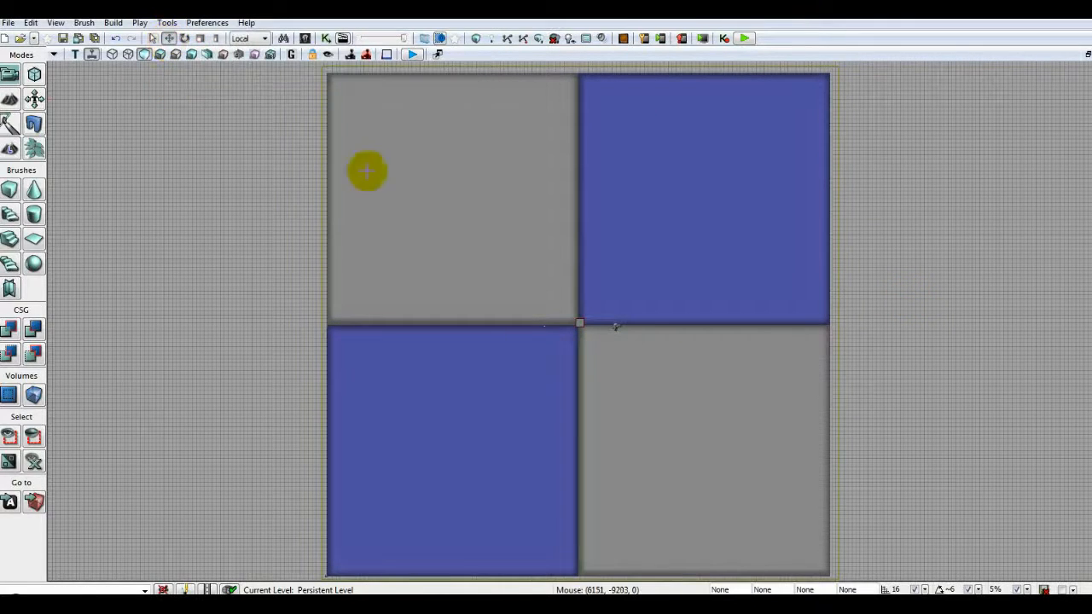
- Enter landscape editing mode and set the Target Layer's Edit Mode to Edit
left_click(491, 221)
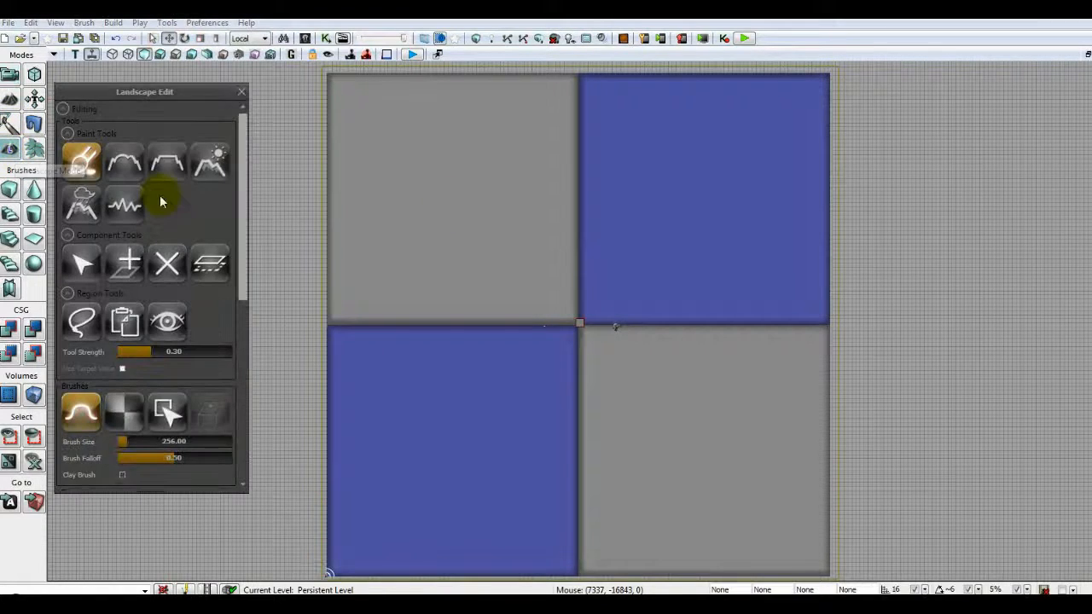
left_click_drag(242, 141, 247, 322)
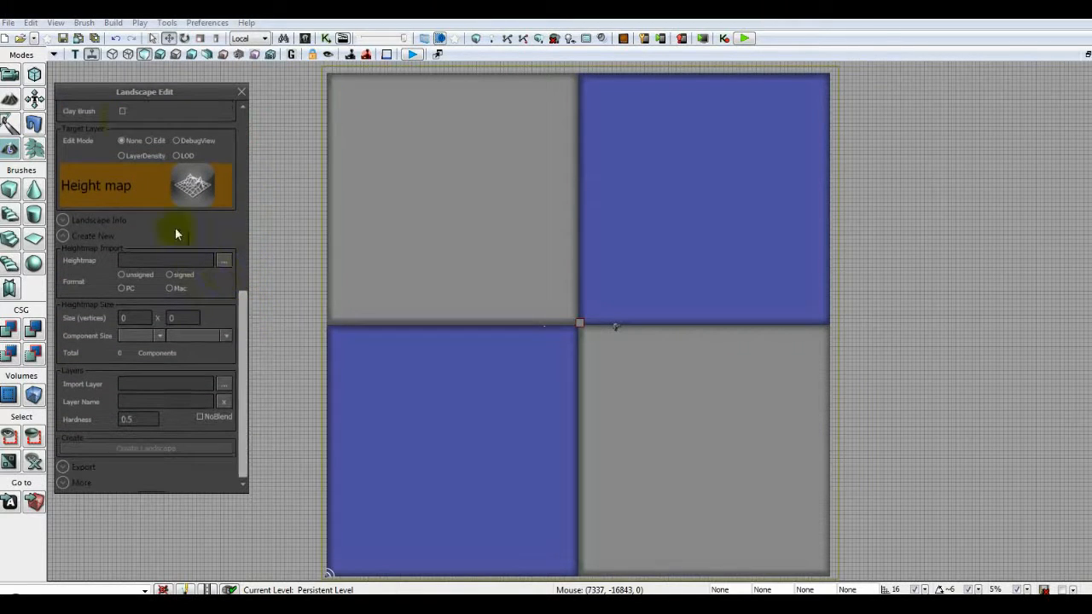
left_click(150, 141)
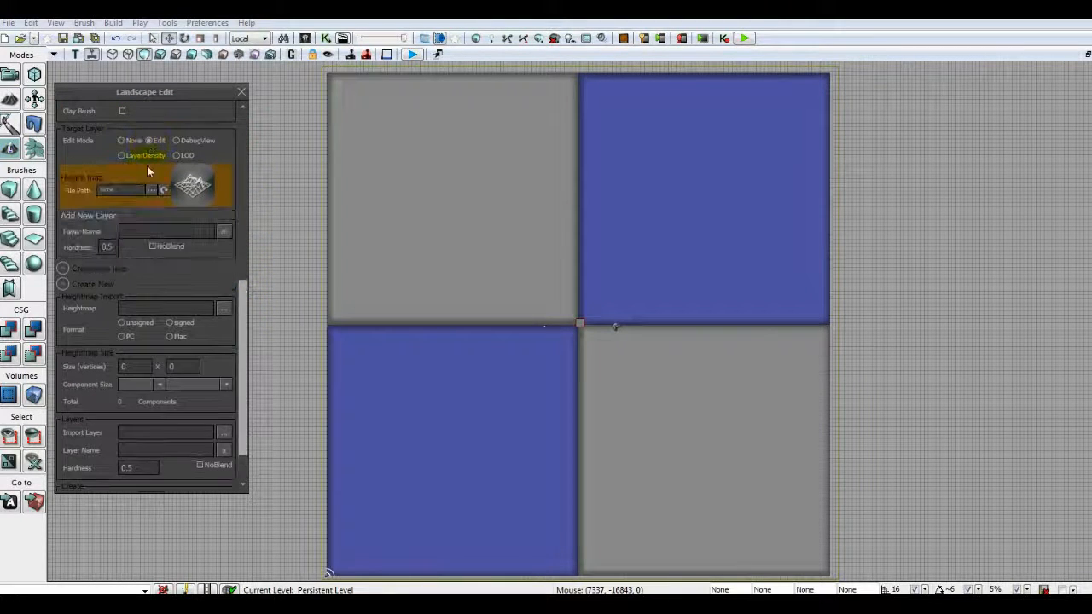
- Add three landscape layers named Grass, Rock and Dirt, each with a hardness of 0.5
left_click(142, 242)
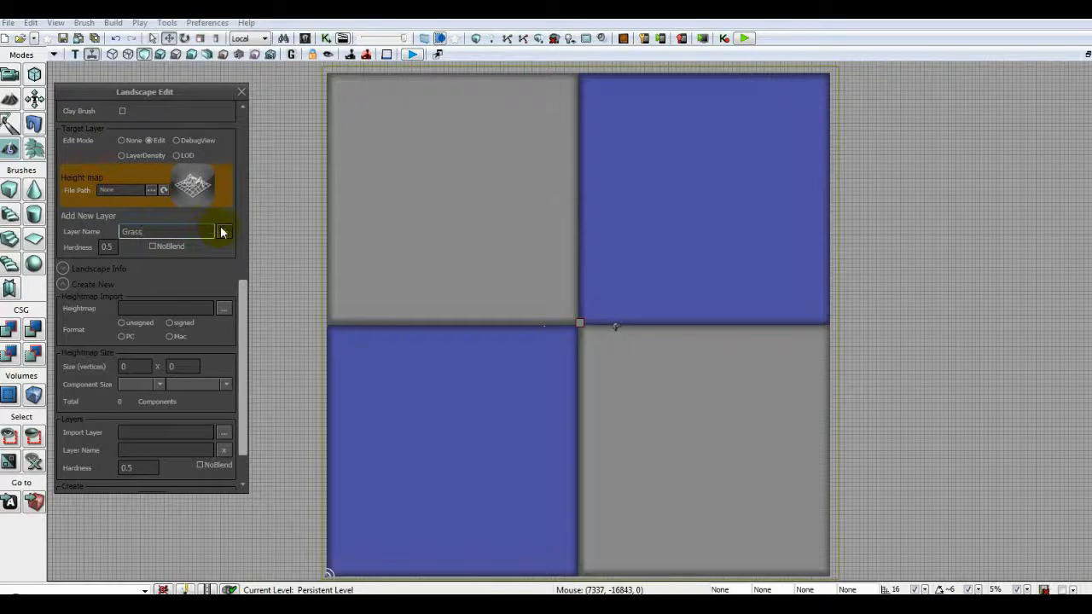
left_click(222, 231)
left_click(138, 291)
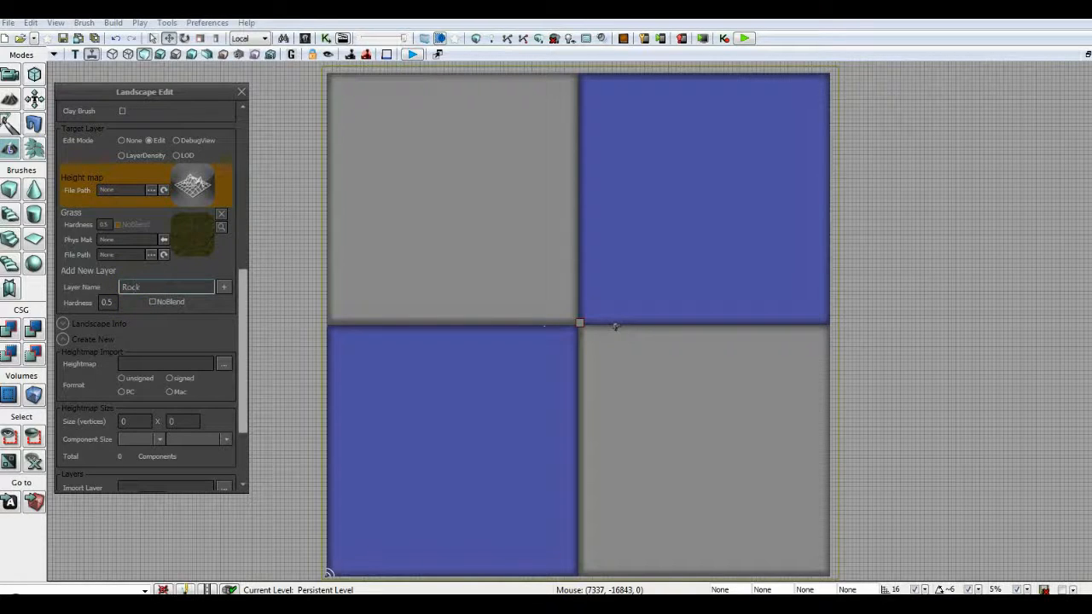
left_click(222, 289)
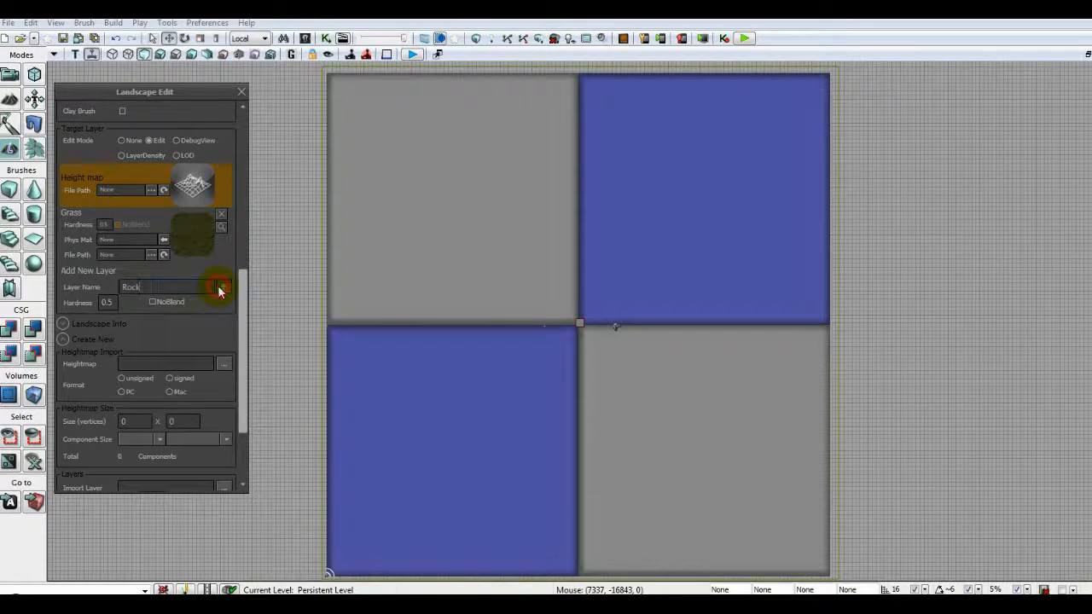
left_click(139, 342)
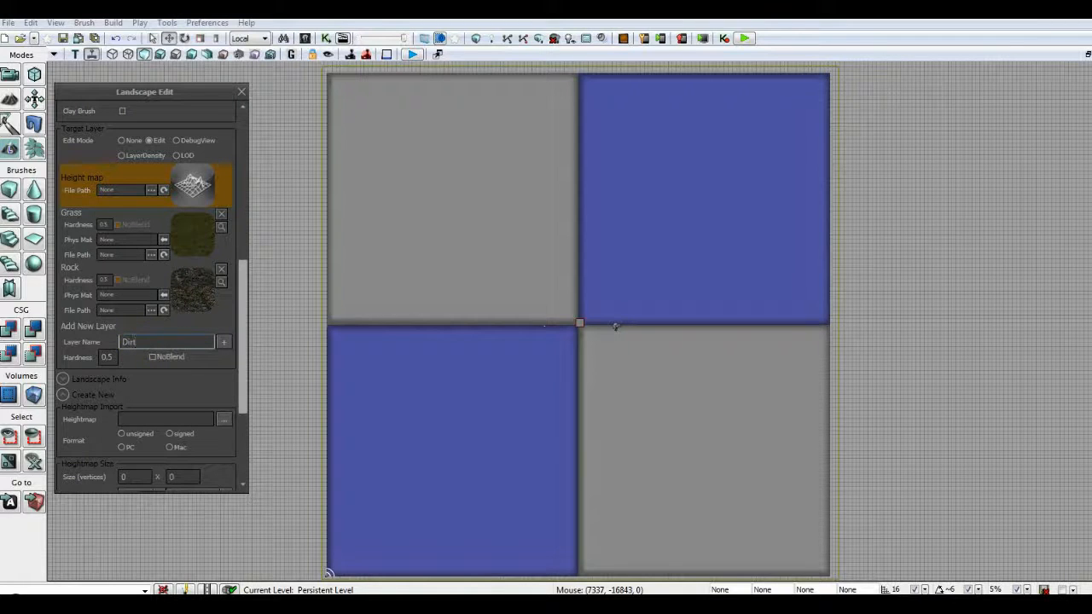
left_click(227, 345)
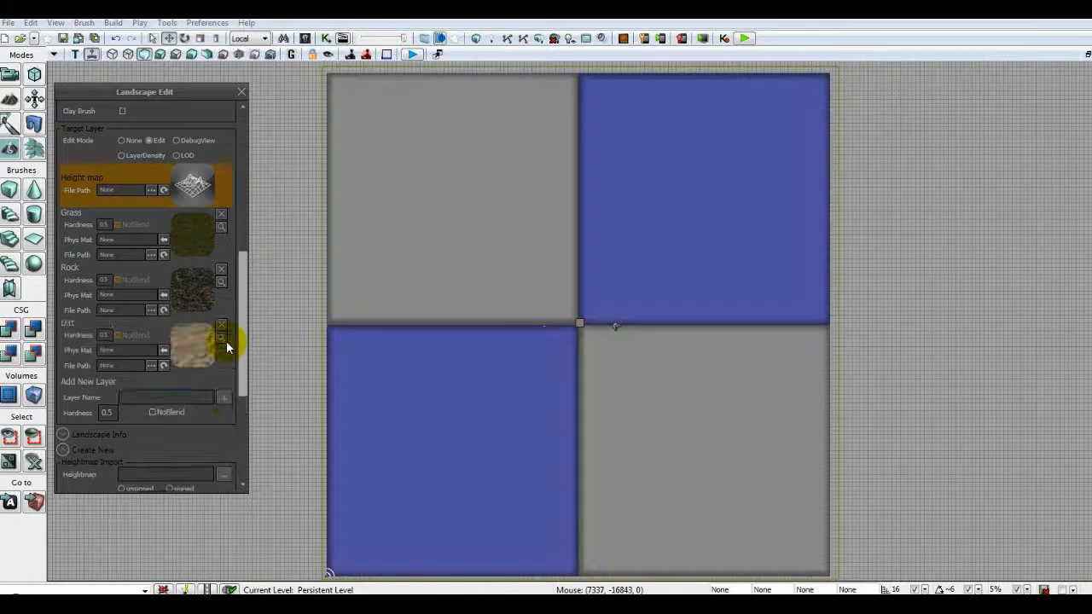
- Add a Concrete landscape layer with a hardness of 0.5 and set the Target Layer's Edit Mode to None
left_click(125, 397)
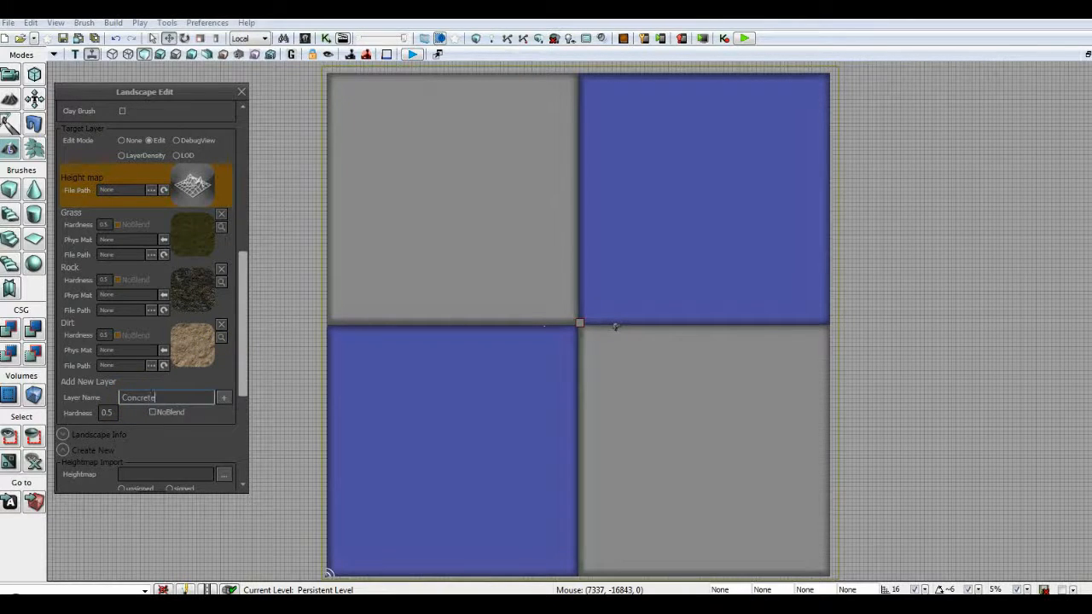
left_click(223, 399)
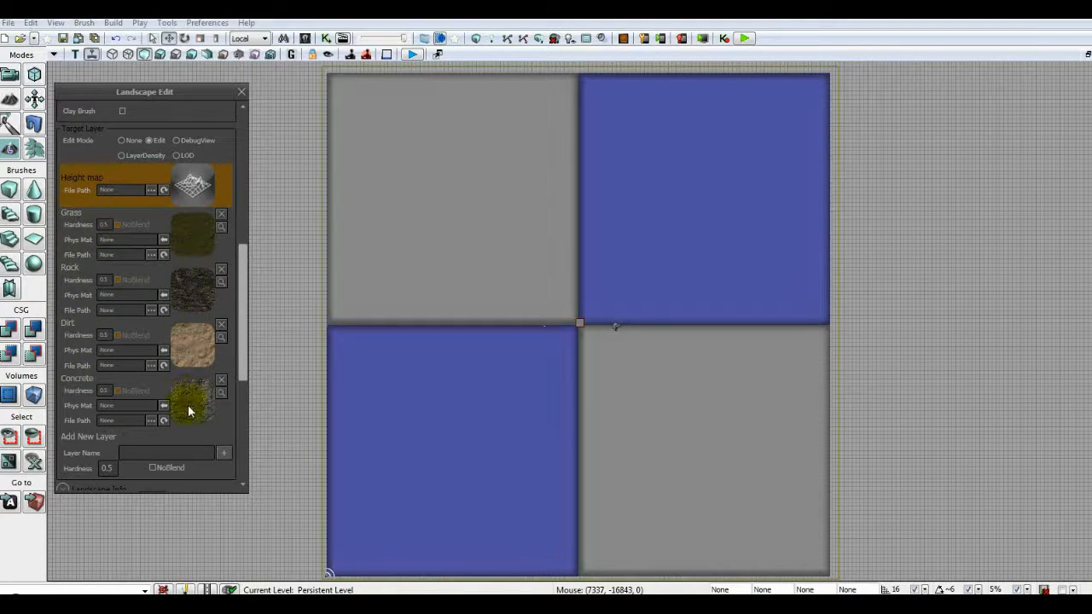
left_click(122, 142)
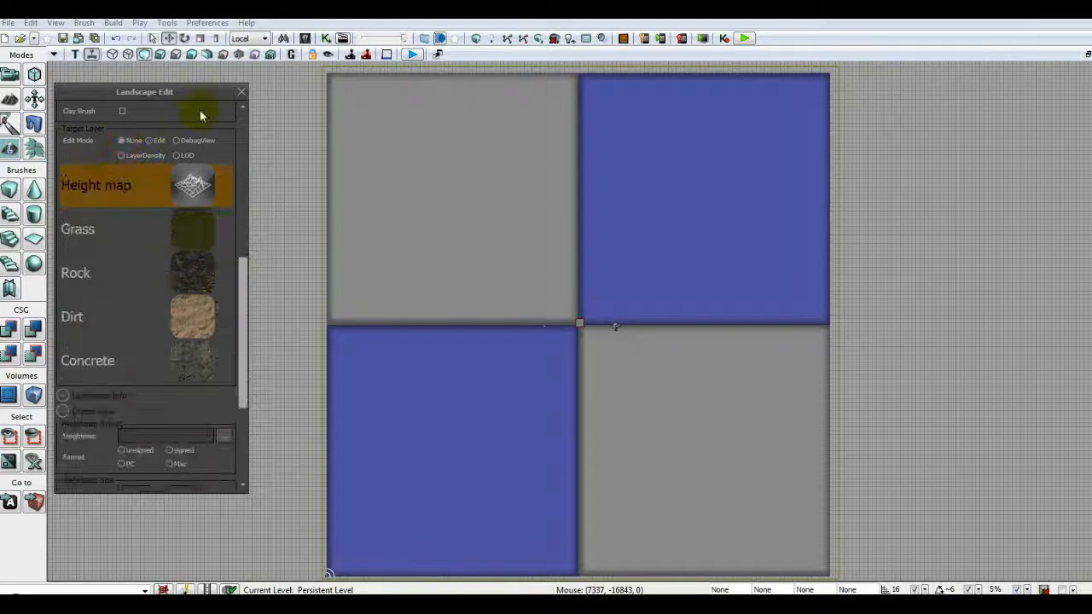
- Paint the Grass layer over the entire landscape in the Top view with a brush size of 2560
left_click(195, 224)
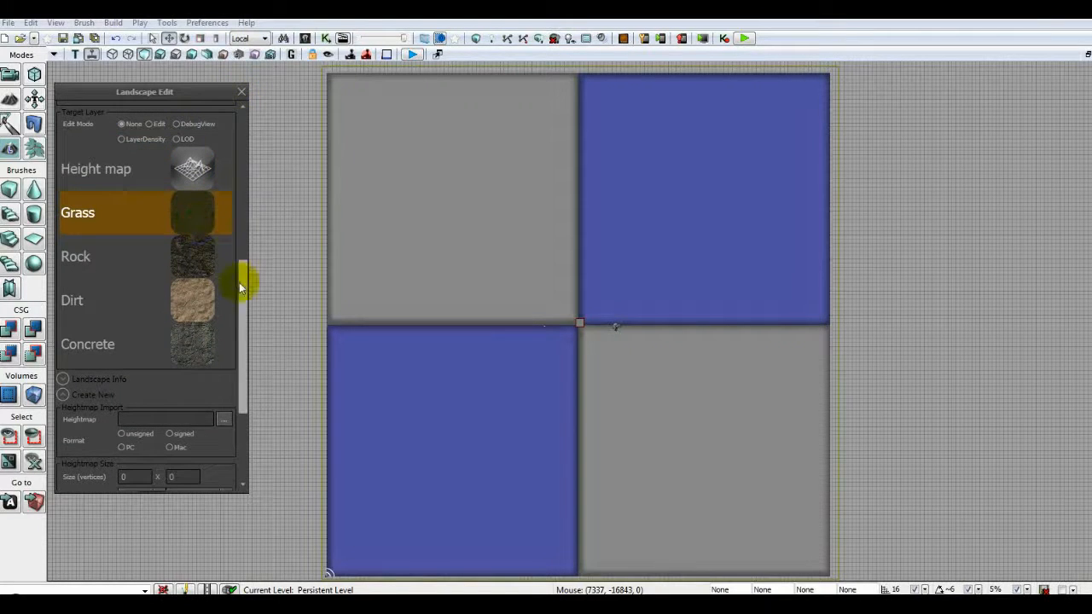
mouse_move(242, 304)
left_mouse_down()
mouse_move(239, 204)
mouse_move(237, 216)
left_mouse_up()
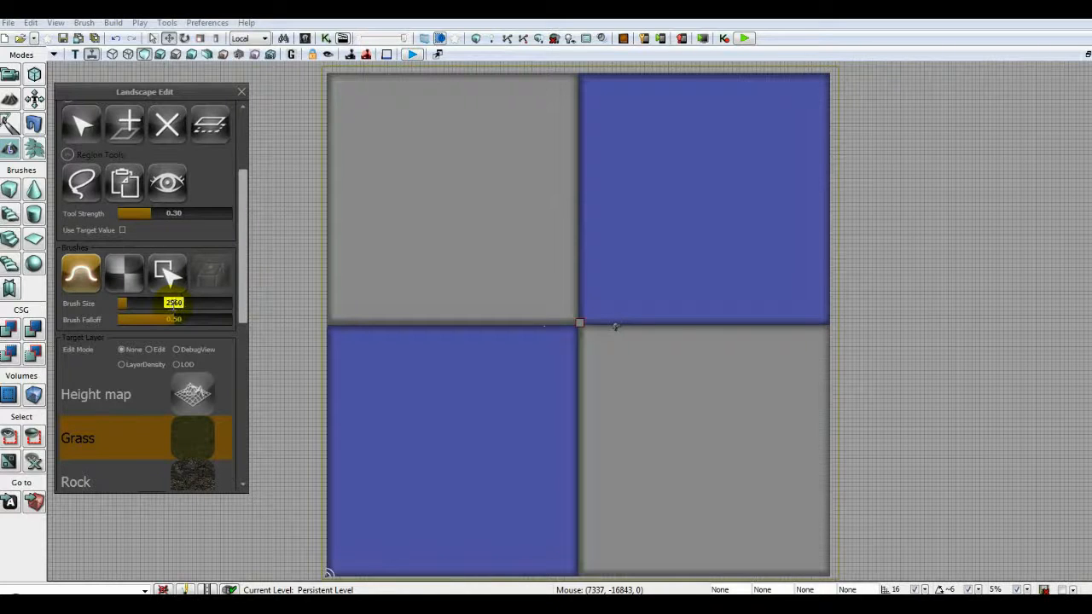
key("Return")
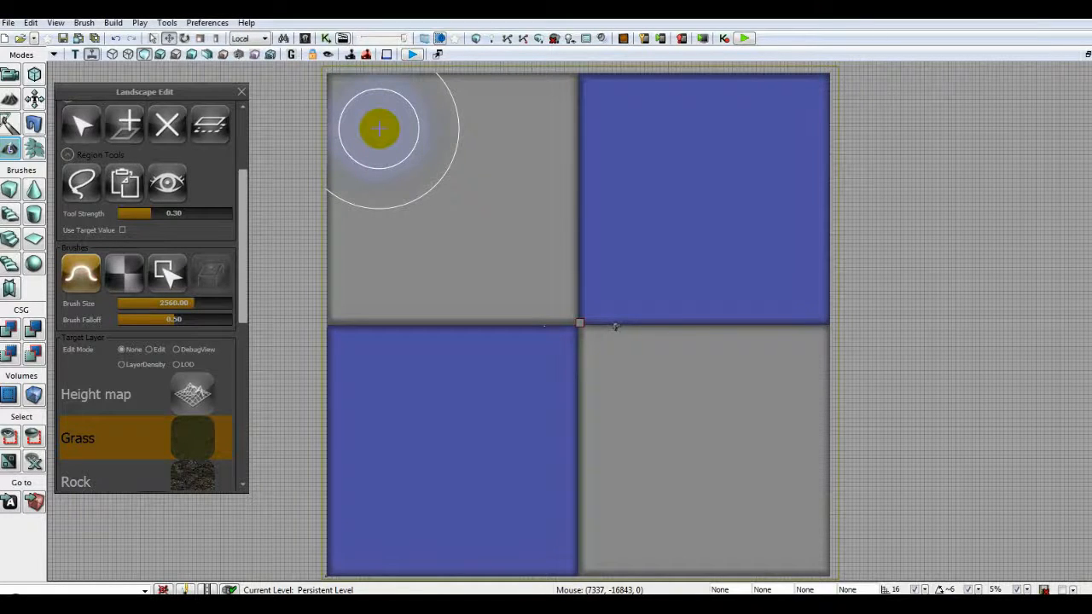
left_click(380, 129, "ctrl")
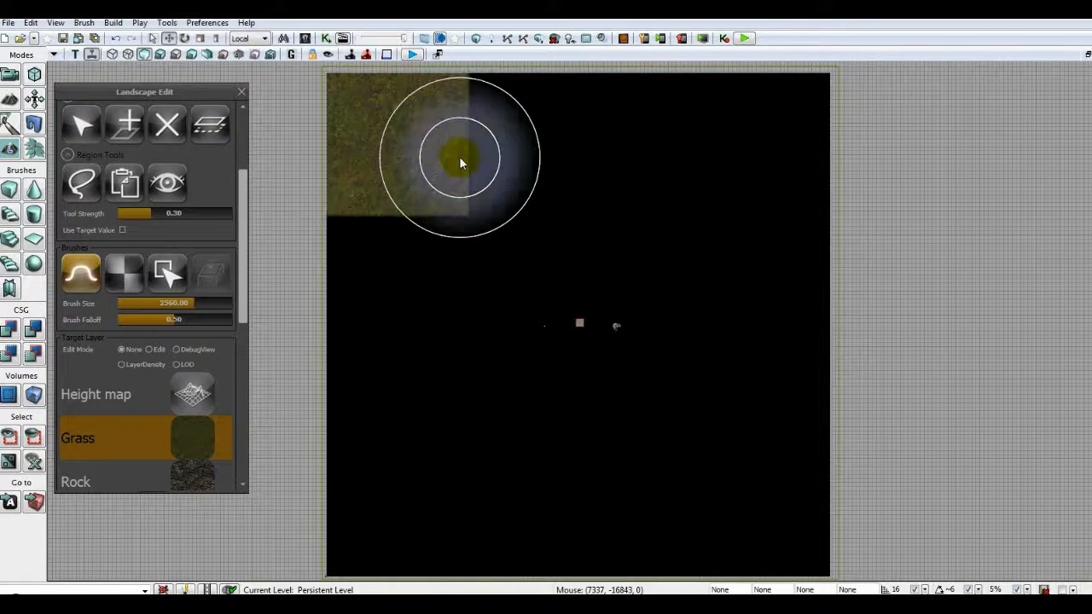
mouse_move(459, 162)
left_mouse_down("ctrl")
mouse_move(453, 142)
mouse_move(753, 159)
mouse_move(780, 237)
mouse_move(450, 245)
mouse_move(334, 283)
mouse_move(427, 375)
mouse_move(874, 380)
mouse_move(758, 478)
mouse_move(312, 517)
mouse_move(694, 555)
mouse_move(1001, 517)
mouse_move(670, 390)
left_mouse_up("ctrl")
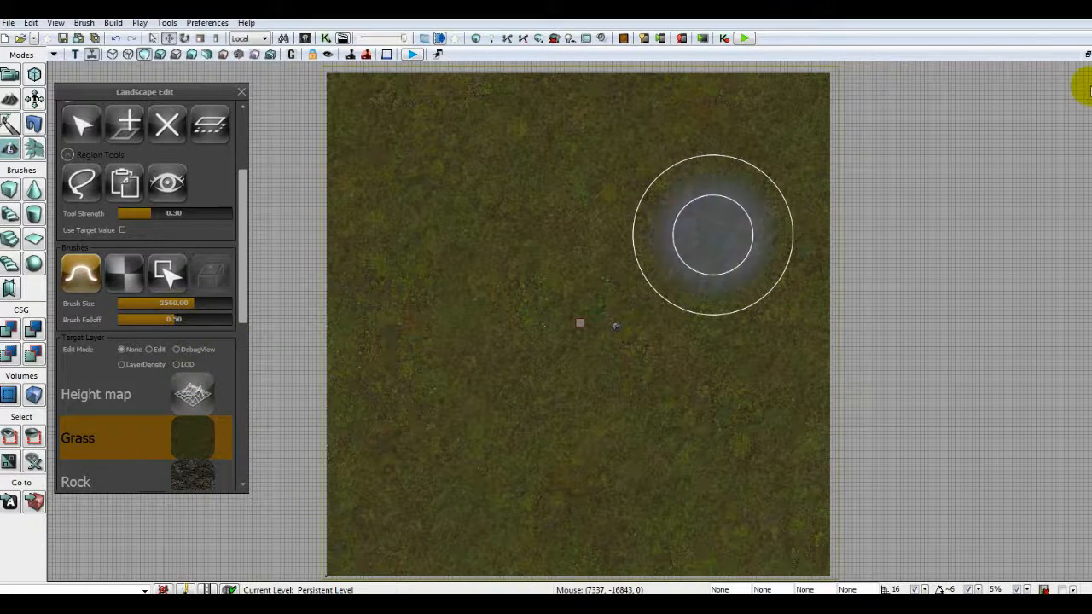
- Maximize the Perspective view and look over the painted grass around the cube
left_click(1086, 54)
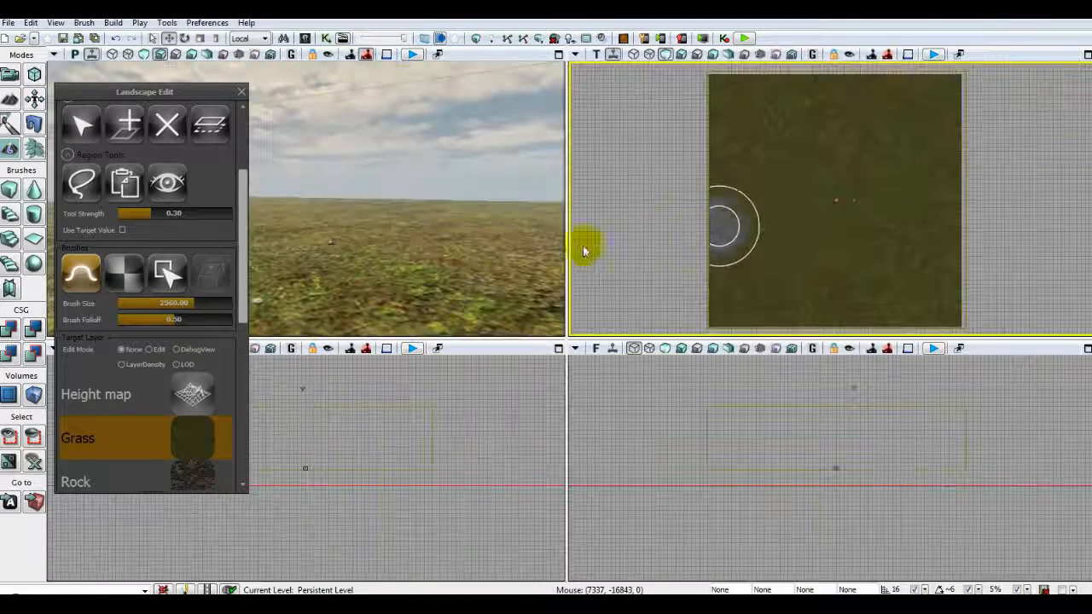
left_click(558, 55)
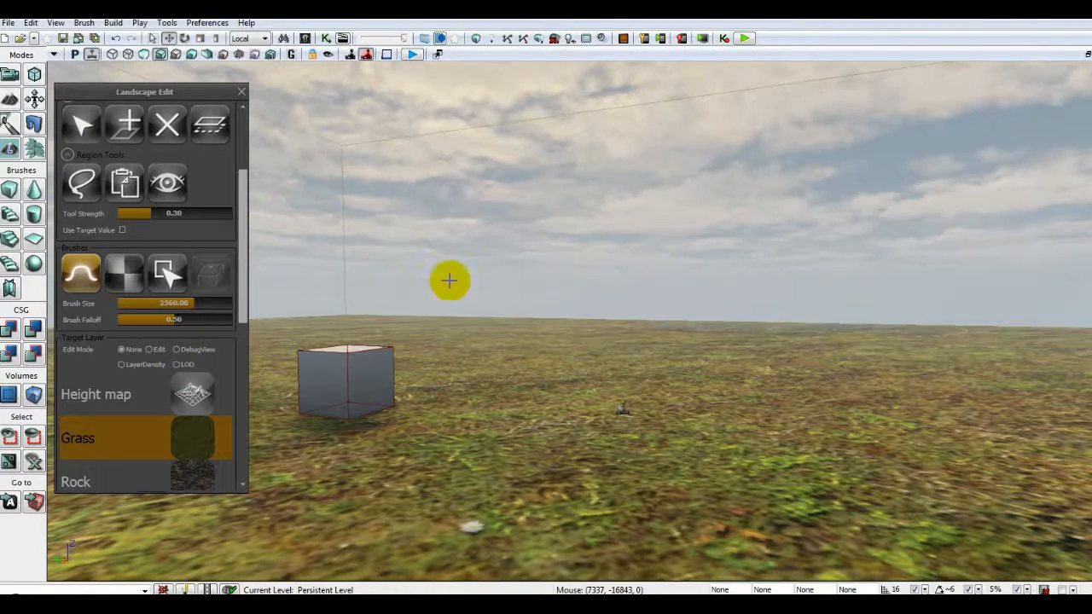
mouse_move(623, 265)
left_mouse_down()
mouse_move(558, 315)
mouse_move(580, 329)
mouse_move(619, 255)
left_mouse_up()
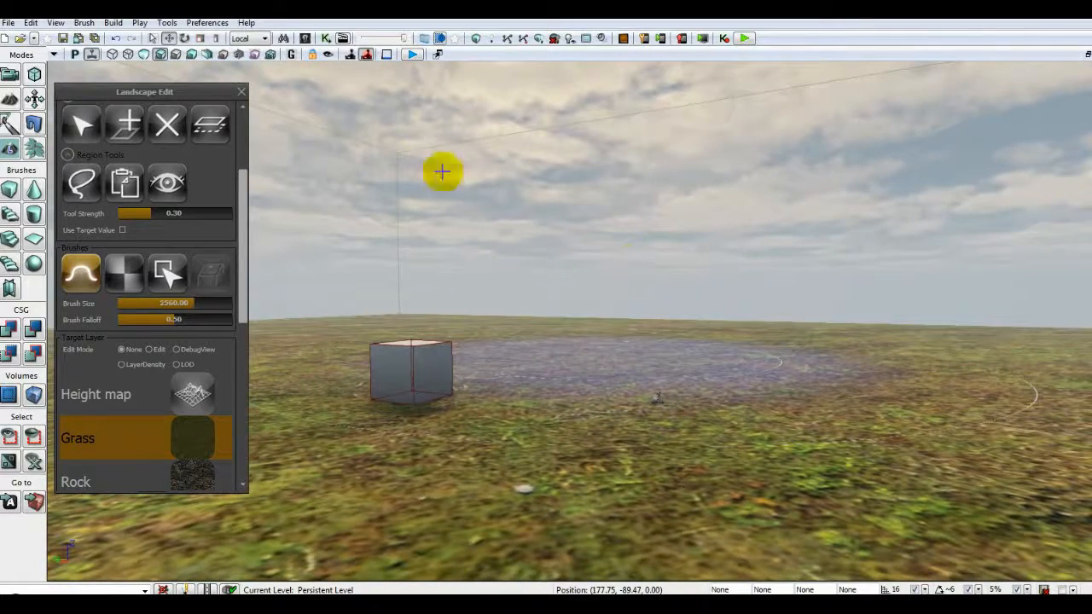
- Leave landscape editing, build the level with its lighting, and dismiss the Swarm Agent and Map Check windows
left_click(241, 94)
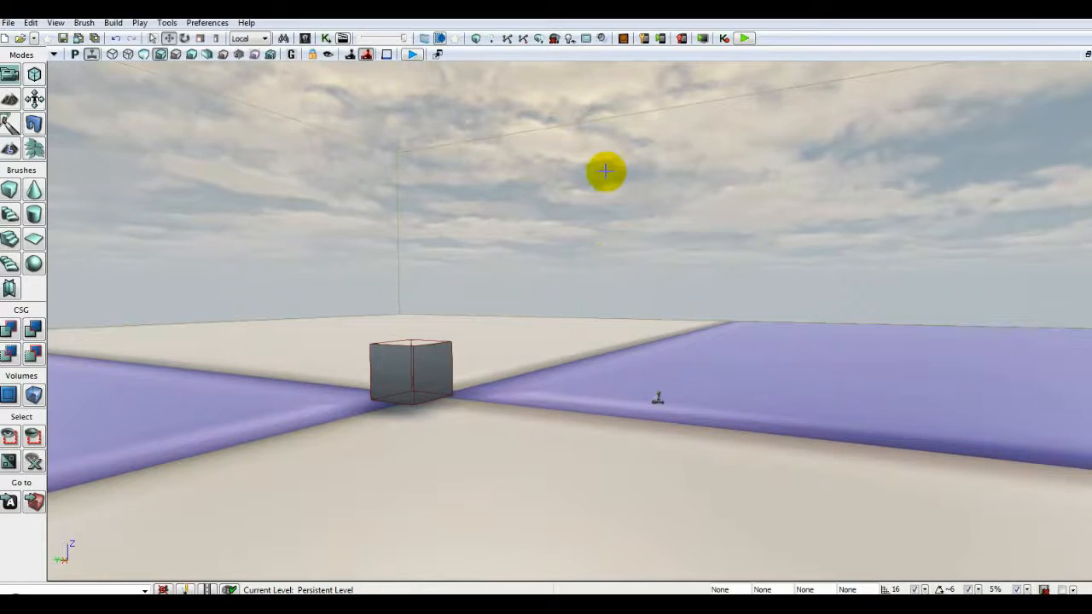
left_click(538, 40)
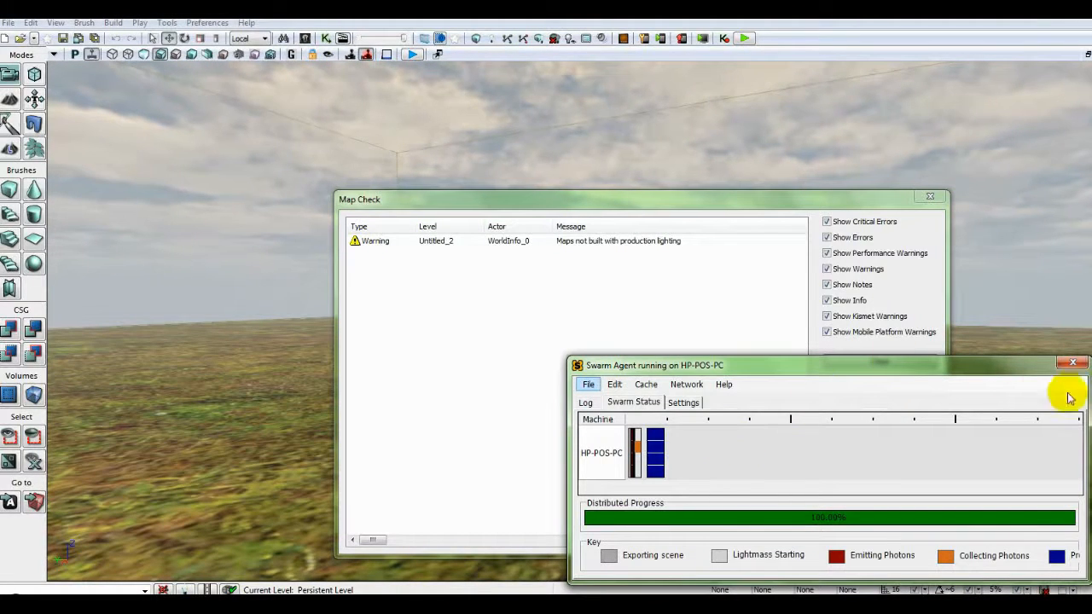
left_click(1072, 362)
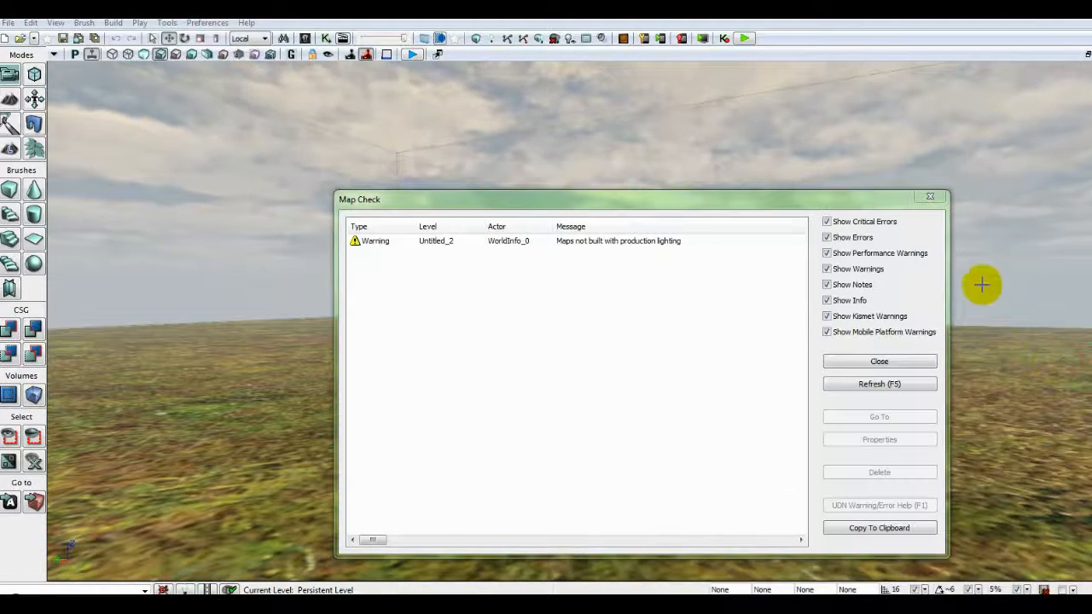
left_click(929, 197)
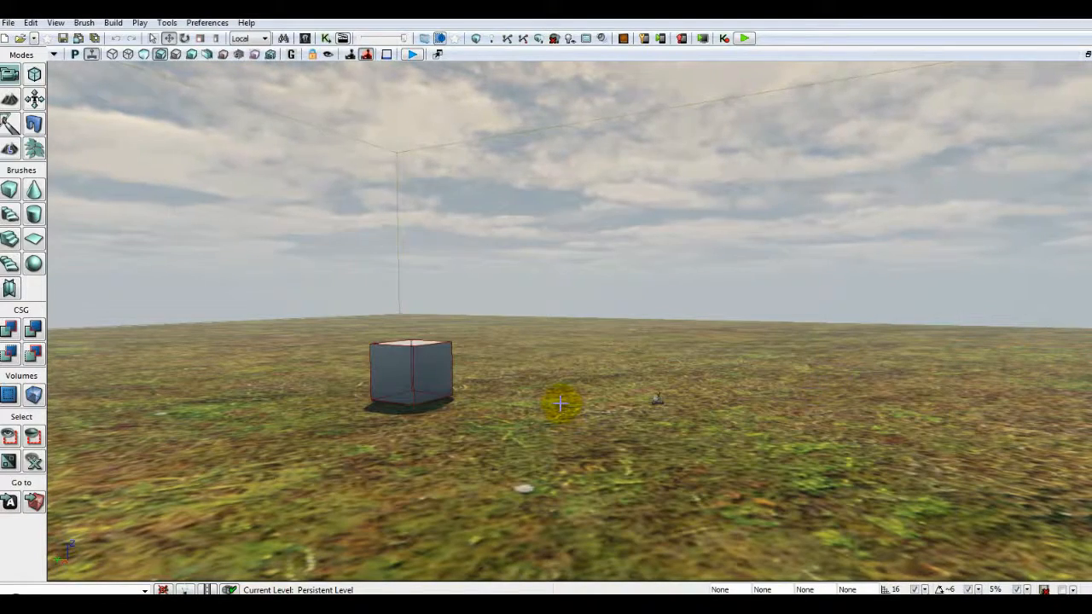
- Play the level in the editor preview, walk around the cube on the grass, and end the play session
left_click_drag(560, 403, 607, 299)
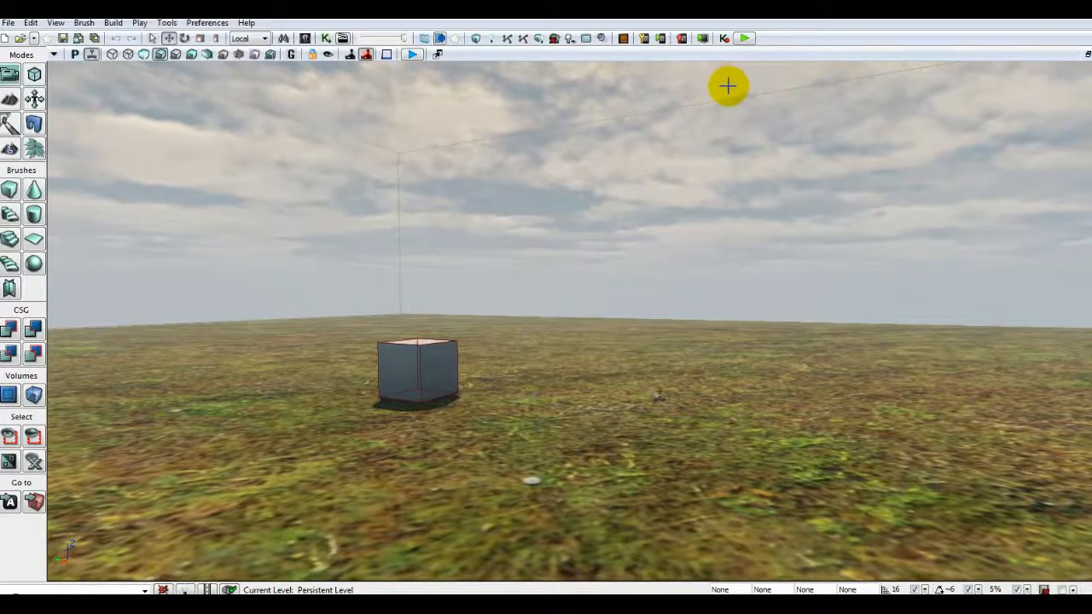
left_click(745, 41)
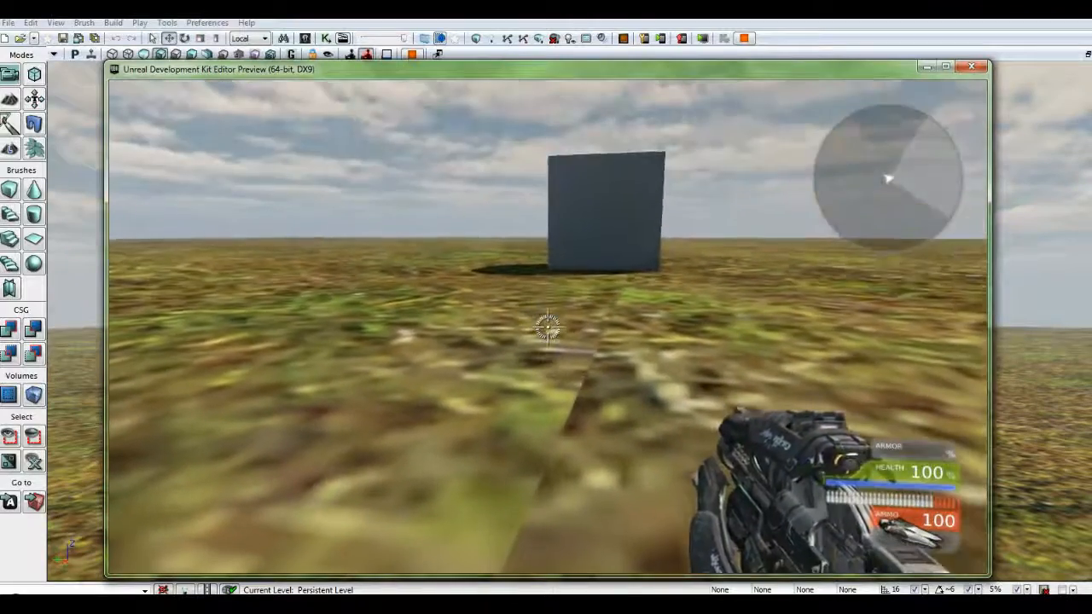
key("w")
key("d")
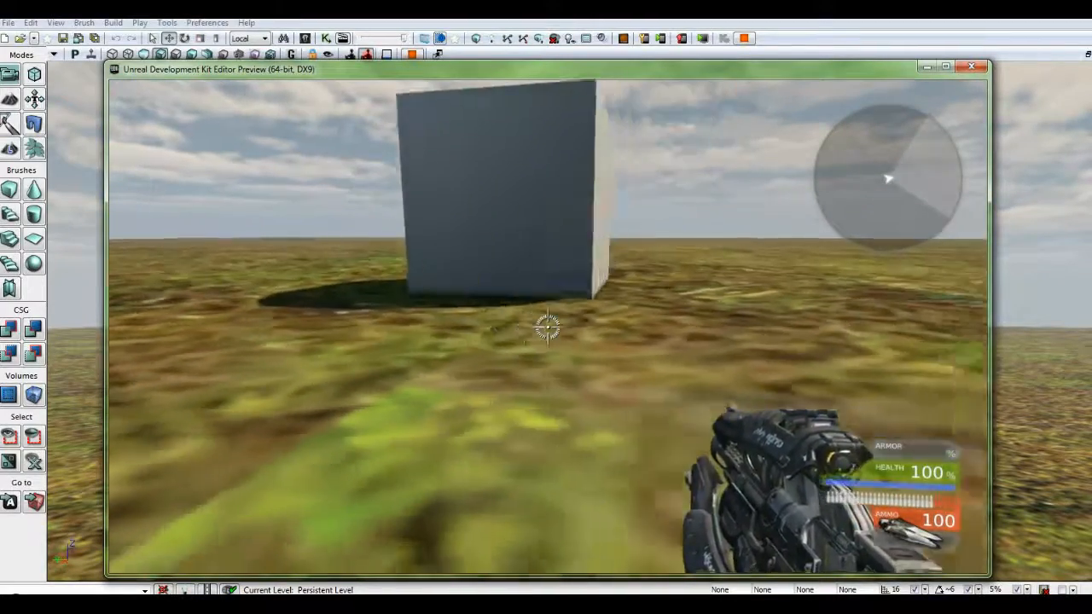
key("s")
key("a")
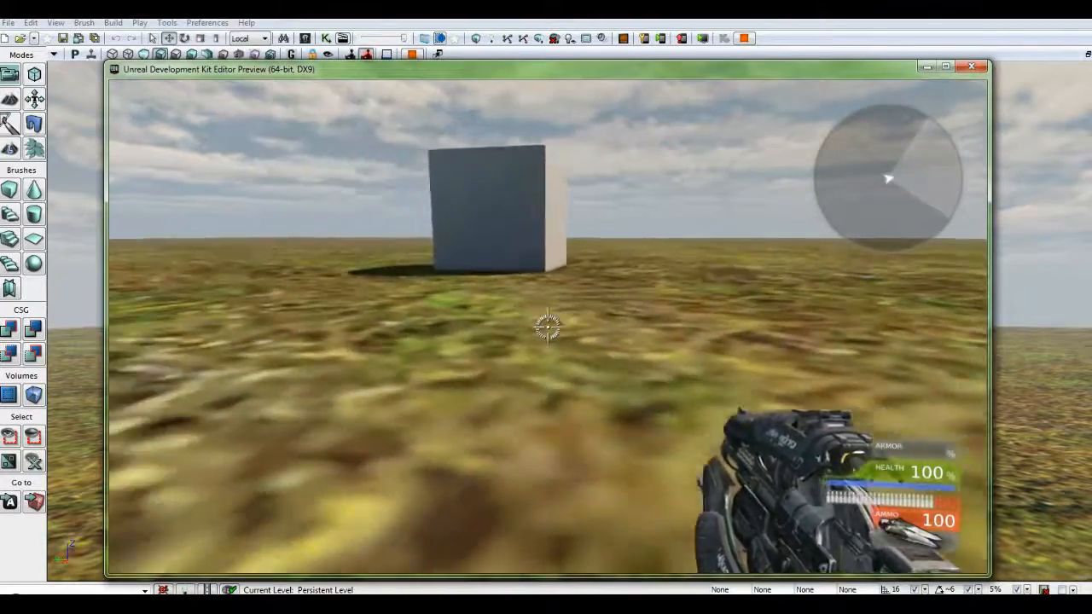
key("Escape")
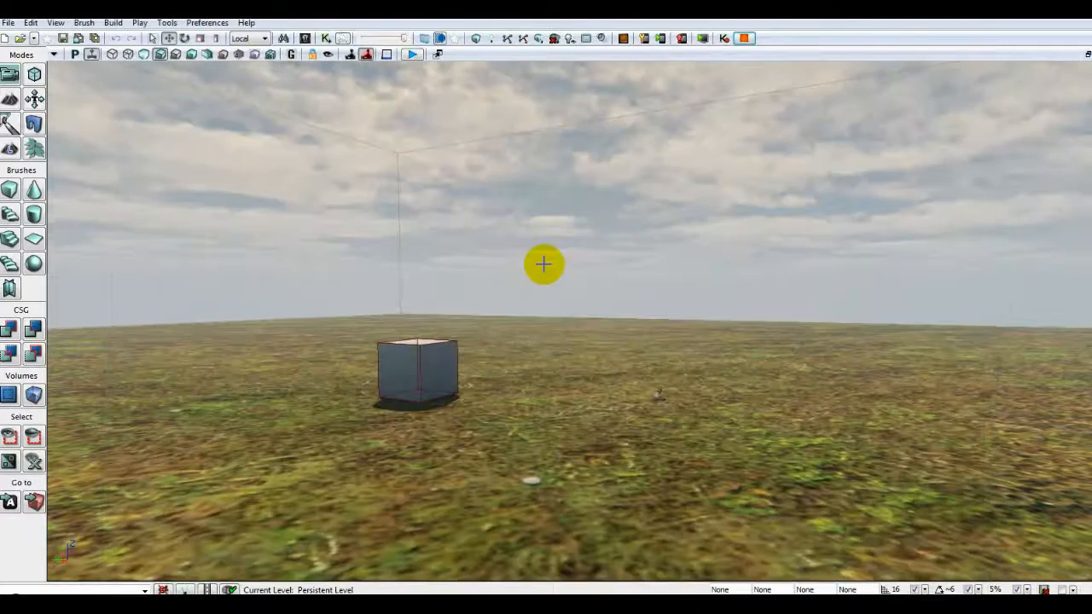
- Maximize the Top view around the cube, reopen landscape editing, and set the brush size to 256
left_click(1088, 55)
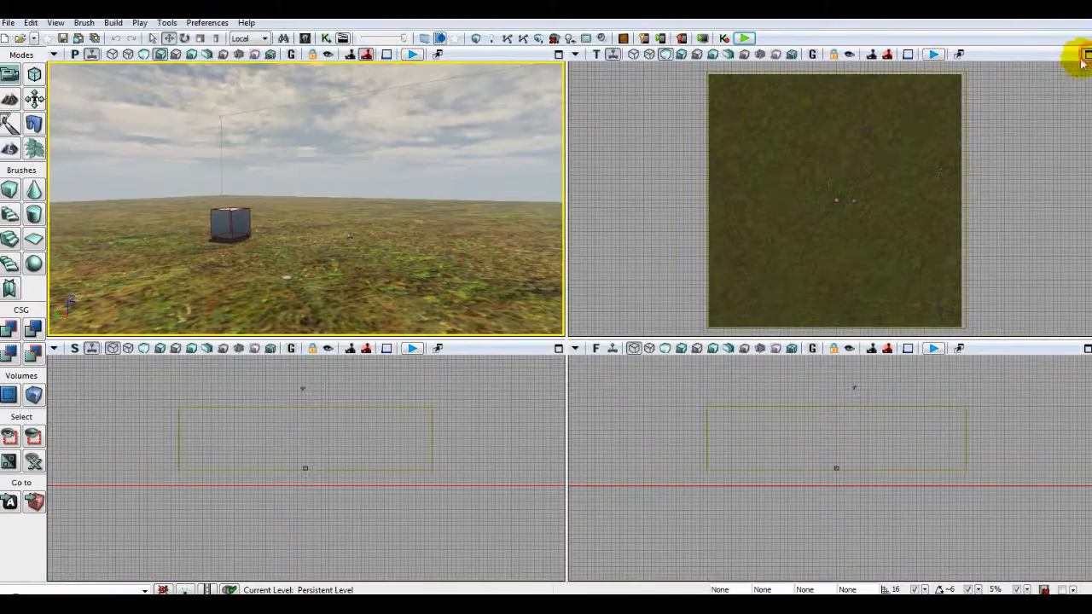
left_click(1085, 55)
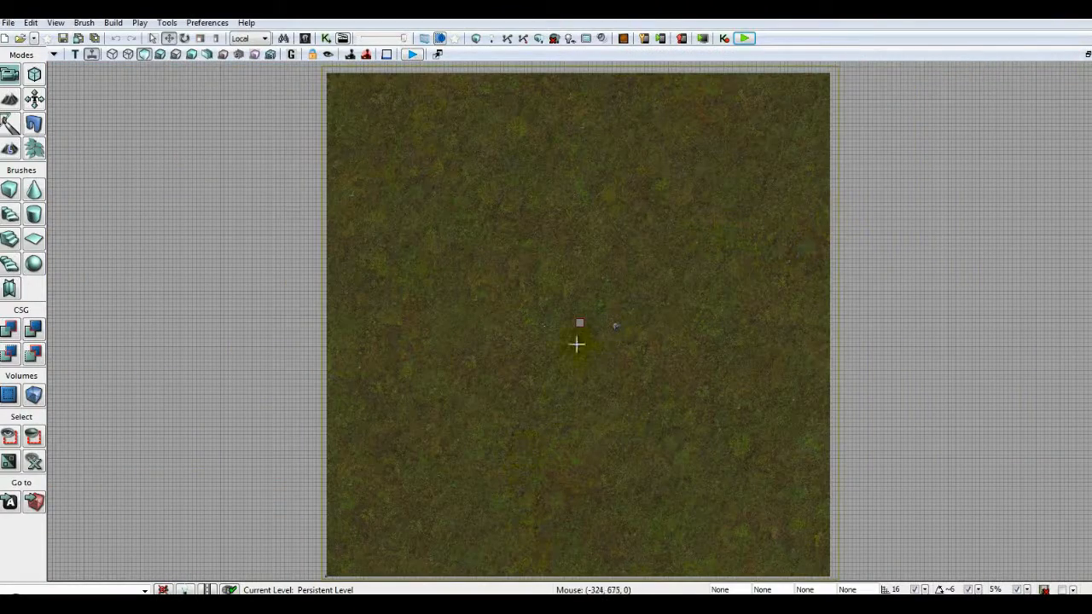
scroll(585, 326, "up", 6)
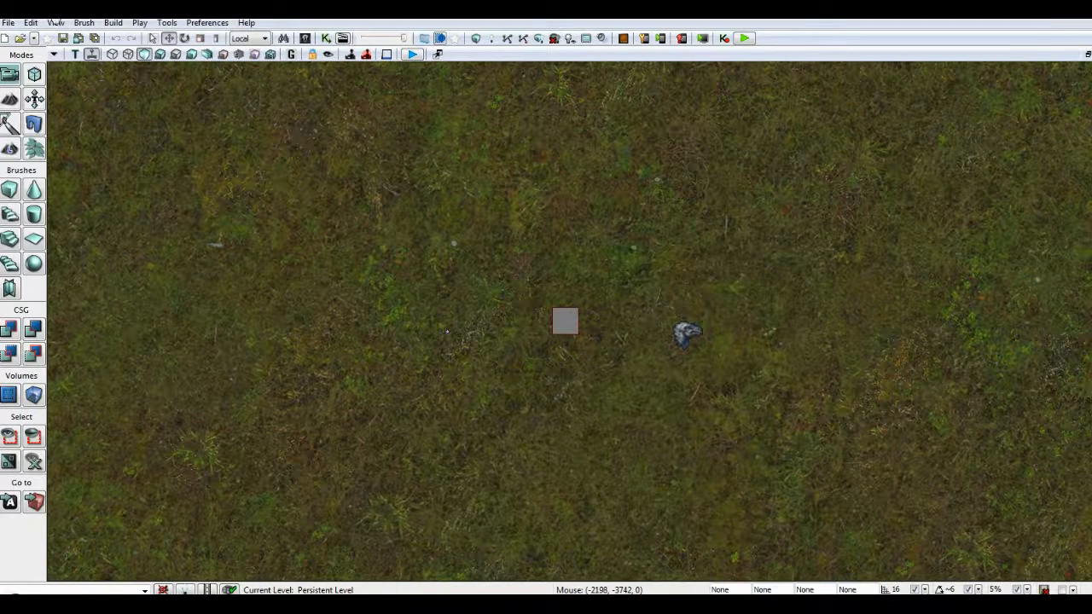
left_click(10, 150)
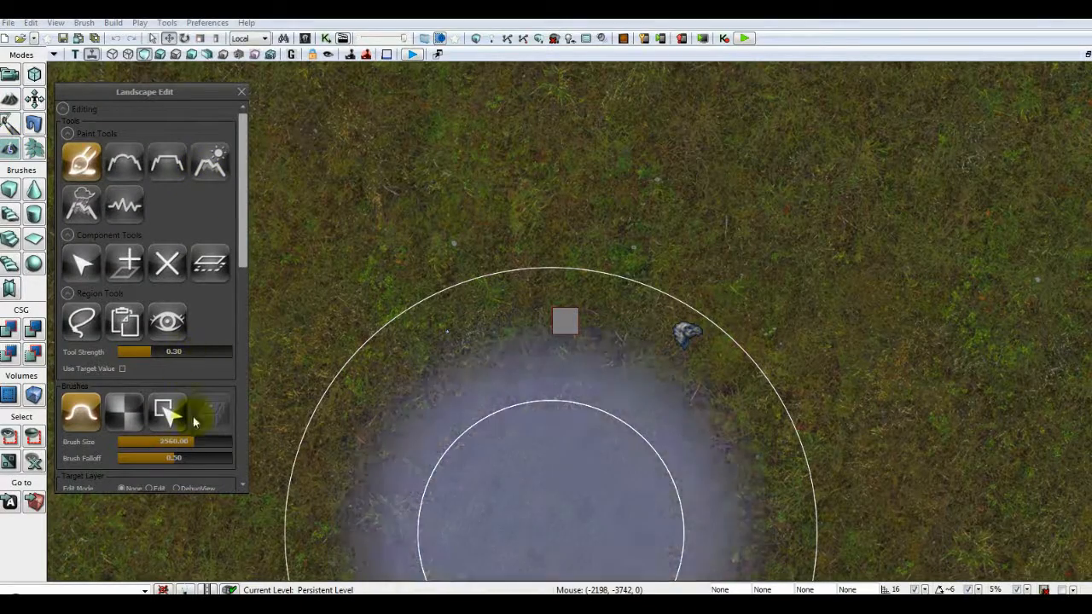
left_click(176, 441)
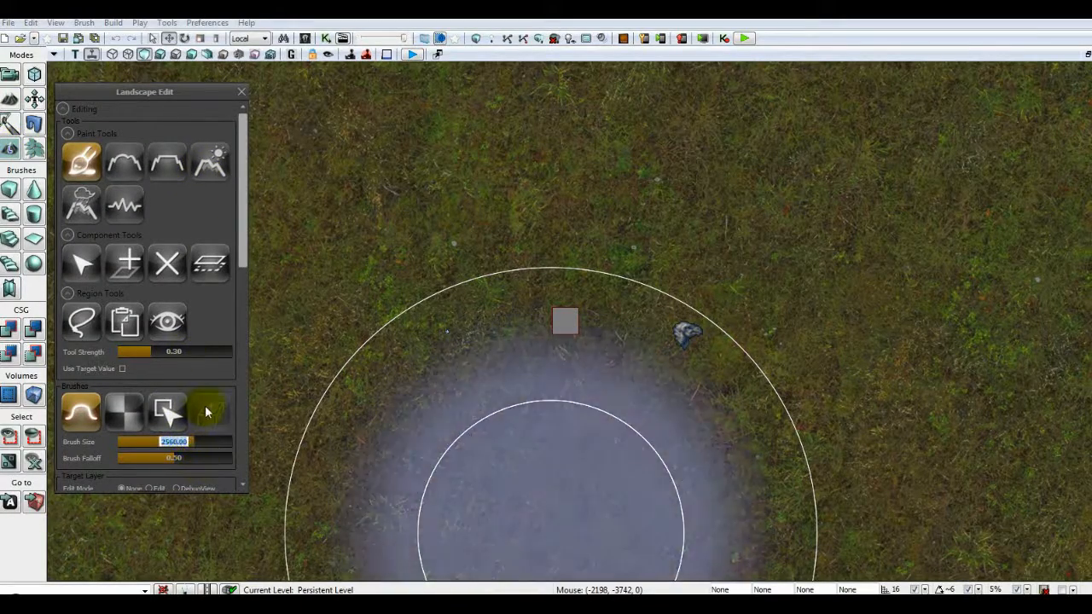
type("256")
key("Return")
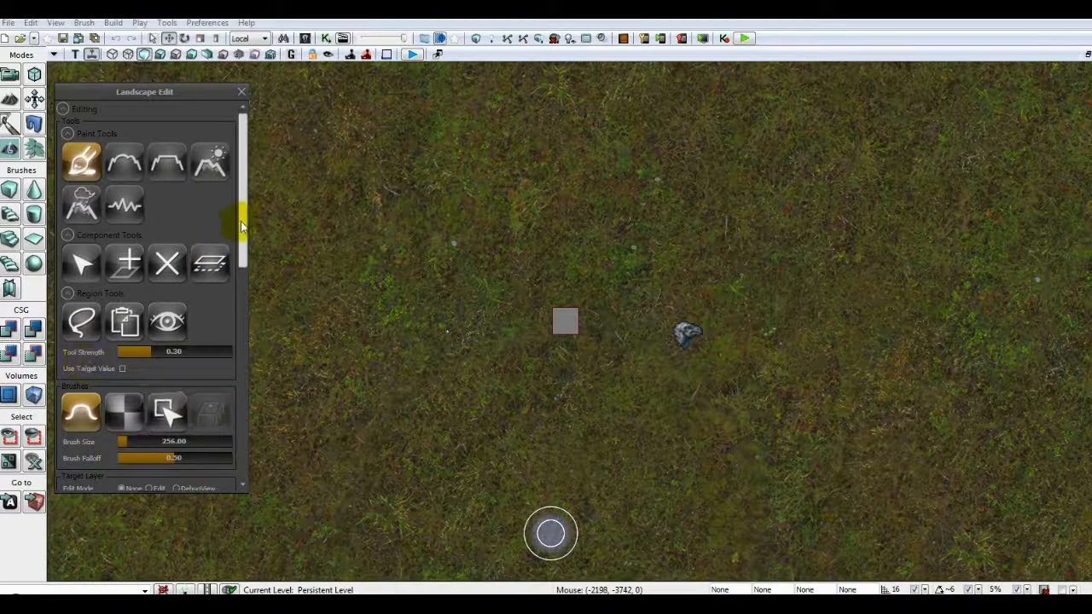
- Paint a horizontal strip of the Dirt layer across the landscape's centre, passing under the cube
left_click_drag(243, 214, 239, 362)
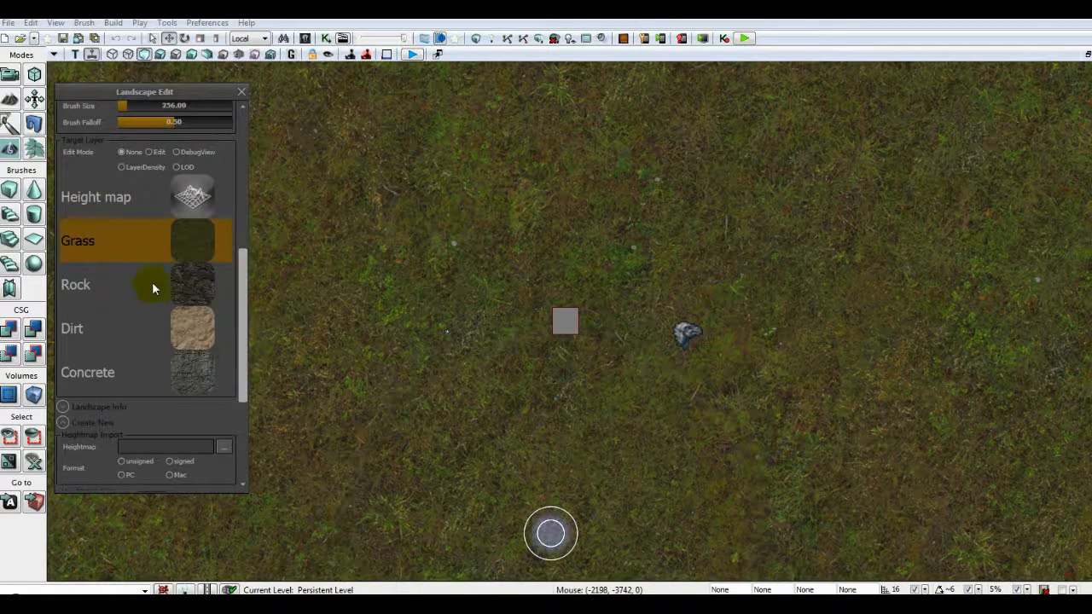
left_click(181, 282)
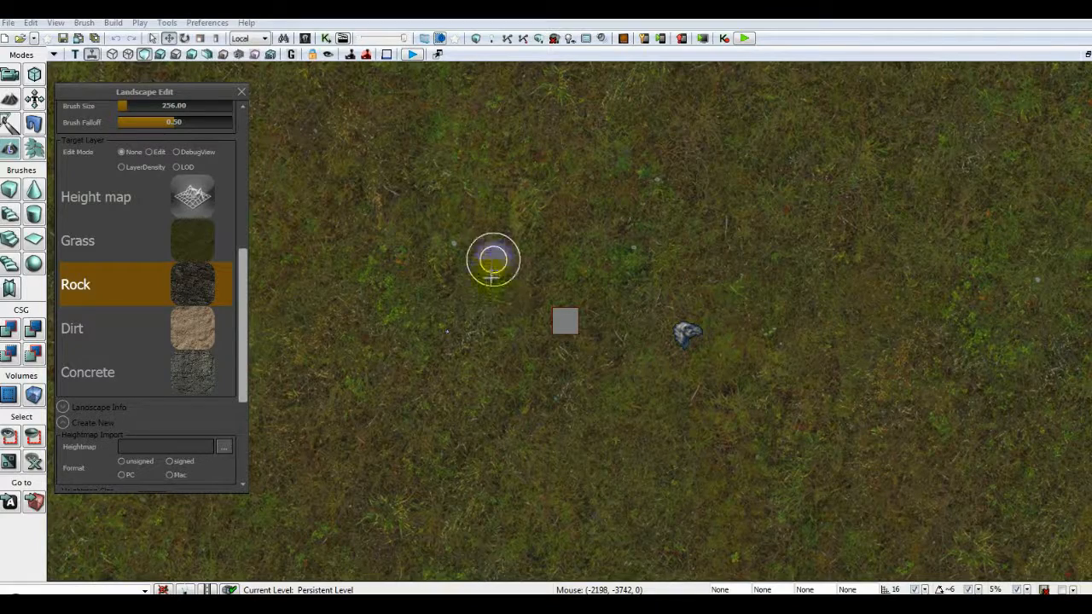
left_click(205, 334)
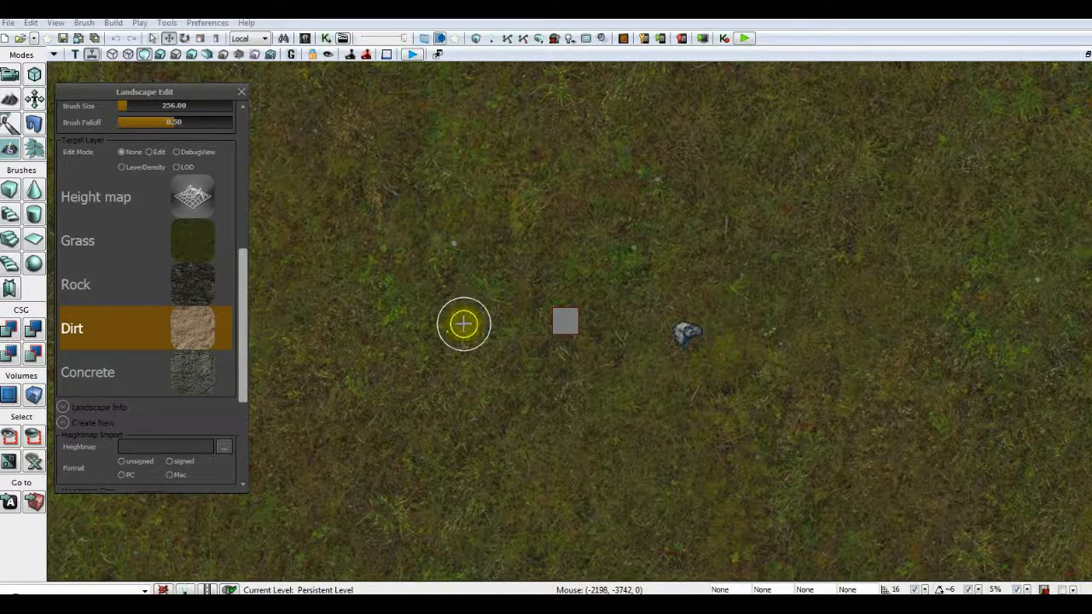
left_click_drag(443, 319, 429, 326)
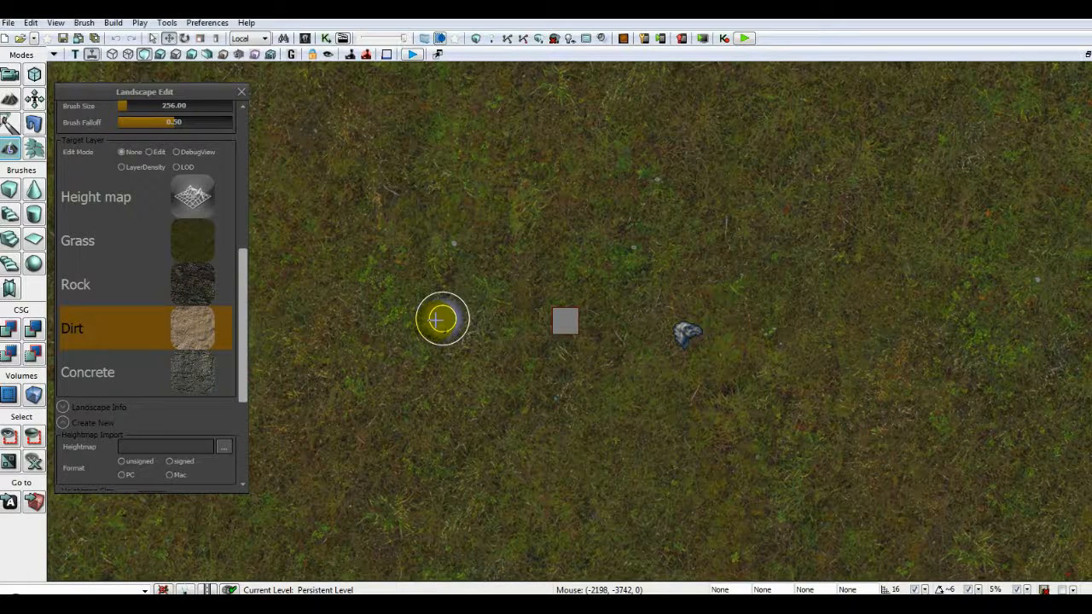
left_click(438, 325)
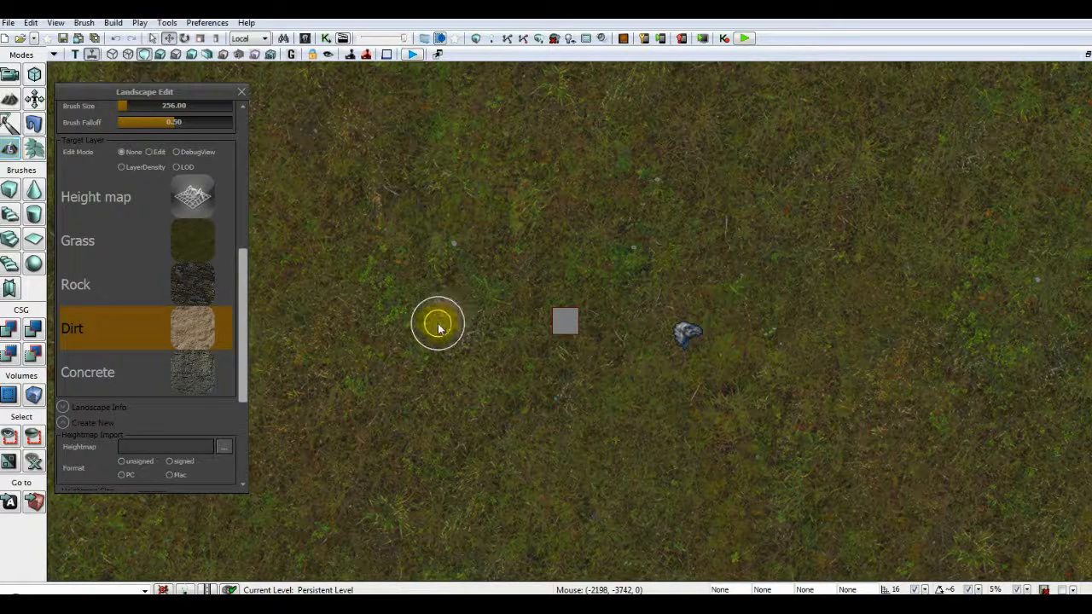
left_click(439, 326)
mouse_move(434, 321)
left_mouse_down("ctrl")
mouse_move(677, 319)
mouse_move(456, 317)
mouse_move(661, 332)
left_mouse_up("ctrl")
mouse_move(636, 337)
left_mouse_down("ctrl")
mouse_move(475, 349)
mouse_move(402, 329)
mouse_move(674, 311)
mouse_move(590, 292)
mouse_move(449, 319)
mouse_move(572, 341)
mouse_move(701, 337)
mouse_move(622, 336)
left_mouse_up("ctrl")
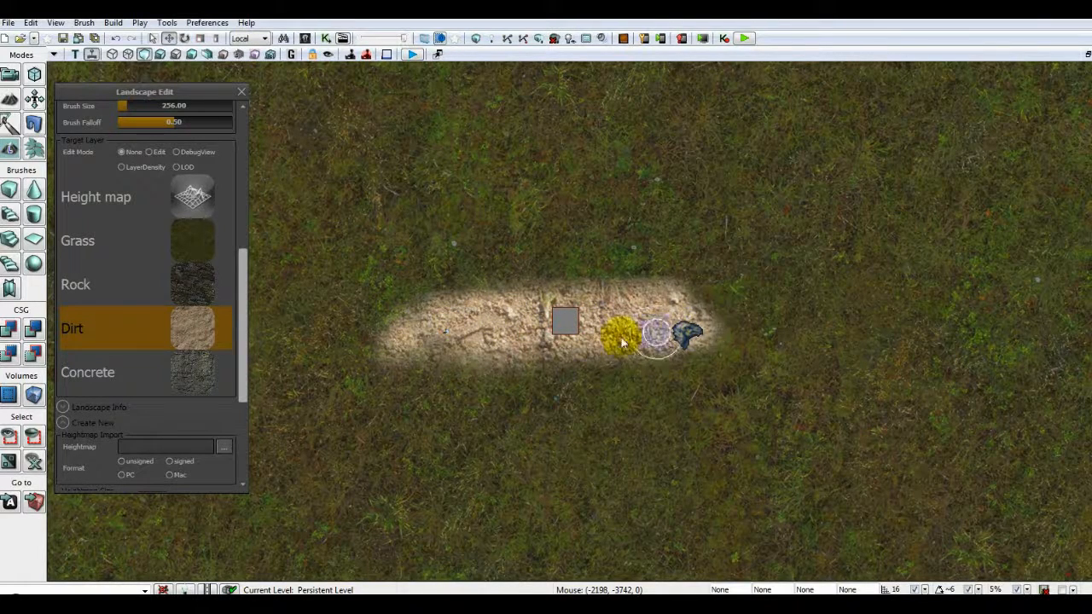
- Paint a horizontal strip of the Rock layer directly above the dirt strip in the Top view
left_click(186, 288)
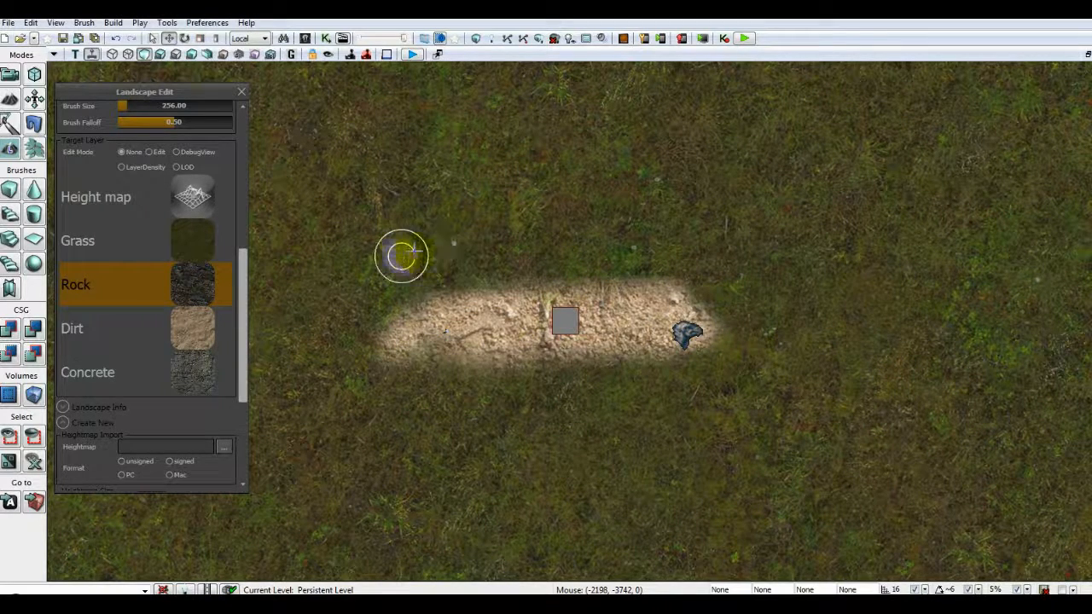
mouse_move(422, 247)
left_mouse_down("ctrl")
mouse_move(682, 242)
mouse_move(503, 246)
mouse_move(421, 266)
mouse_move(665, 261)
mouse_move(469, 270)
mouse_move(636, 264)
mouse_move(648, 239)
mouse_move(427, 234)
mouse_move(609, 227)
mouse_move(626, 214)
mouse_move(443, 227)
mouse_move(667, 227)
mouse_move(541, 202)
mouse_move(383, 214)
mouse_move(653, 214)
mouse_move(429, 251)
mouse_move(532, 263)
mouse_move(702, 256)
mouse_move(438, 271)
mouse_move(614, 267)
left_mouse_up("ctrl")
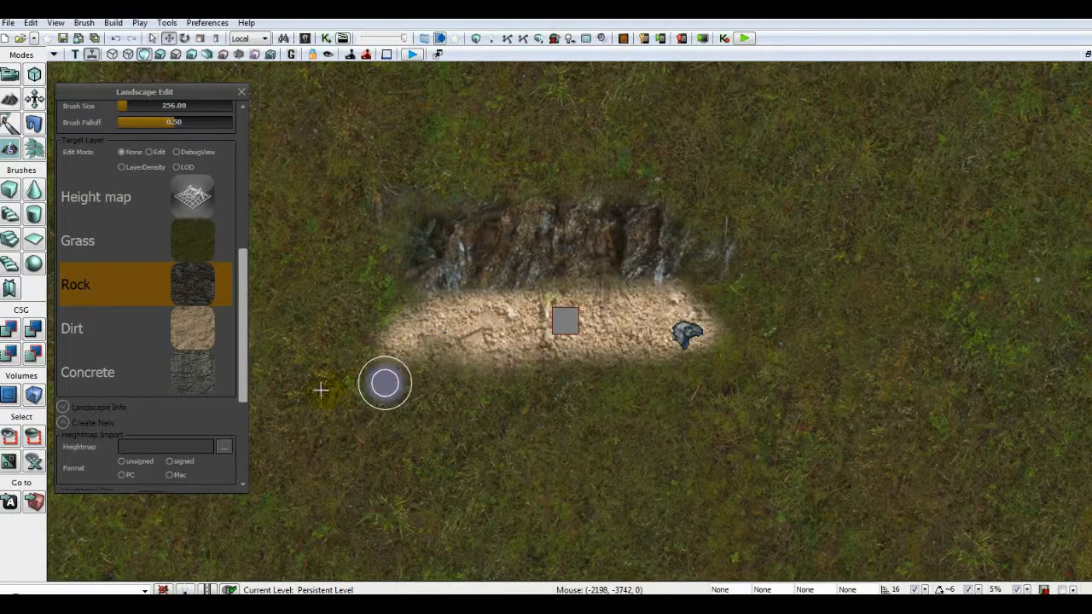
- Paint a horizontal strip of the Concrete layer directly below the dirt strip and close landscape editing
left_click(202, 372)
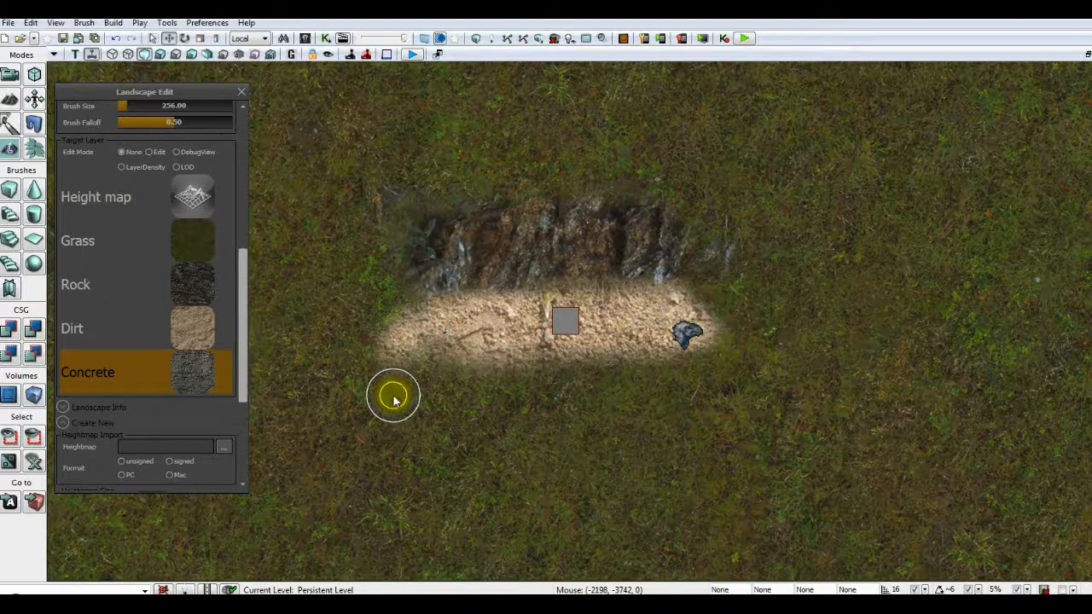
mouse_move(392, 395)
left_mouse_down("ctrl")
mouse_move(680, 388)
mouse_move(407, 390)
mouse_move(654, 383)
mouse_move(589, 415)
mouse_move(427, 415)
mouse_move(618, 408)
mouse_move(677, 384)
mouse_move(415, 411)
mouse_move(720, 407)
mouse_move(517, 430)
mouse_move(519, 441)
mouse_move(709, 431)
mouse_move(455, 421)
mouse_move(618, 375)
mouse_move(590, 395)
mouse_move(497, 404)
mouse_move(375, 366)
mouse_move(240, 218)
left_mouse_up("ctrl")
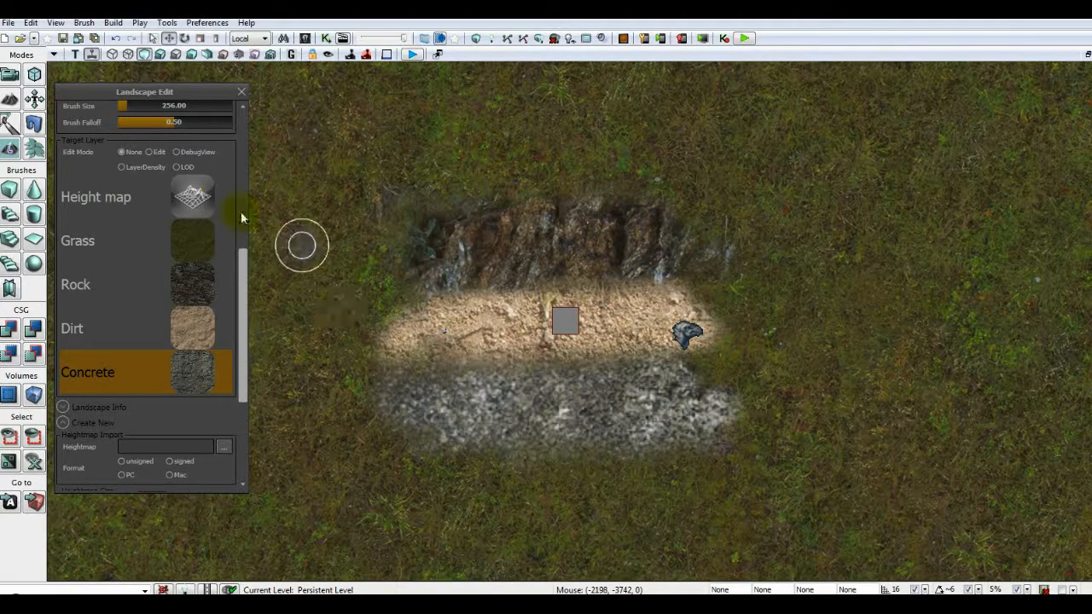
left_click(241, 93)
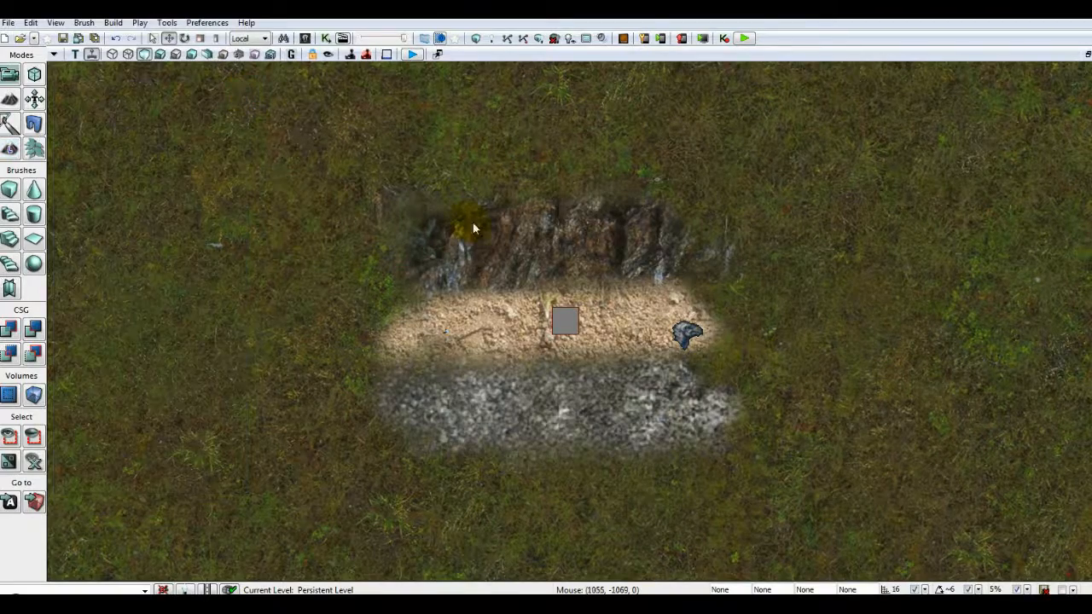
- Open the LS_Tutorial_01 material for editing, close the Content Browser, and keep the painted strips in view beside the material graph
left_click_drag(512, 317, 824, 294)
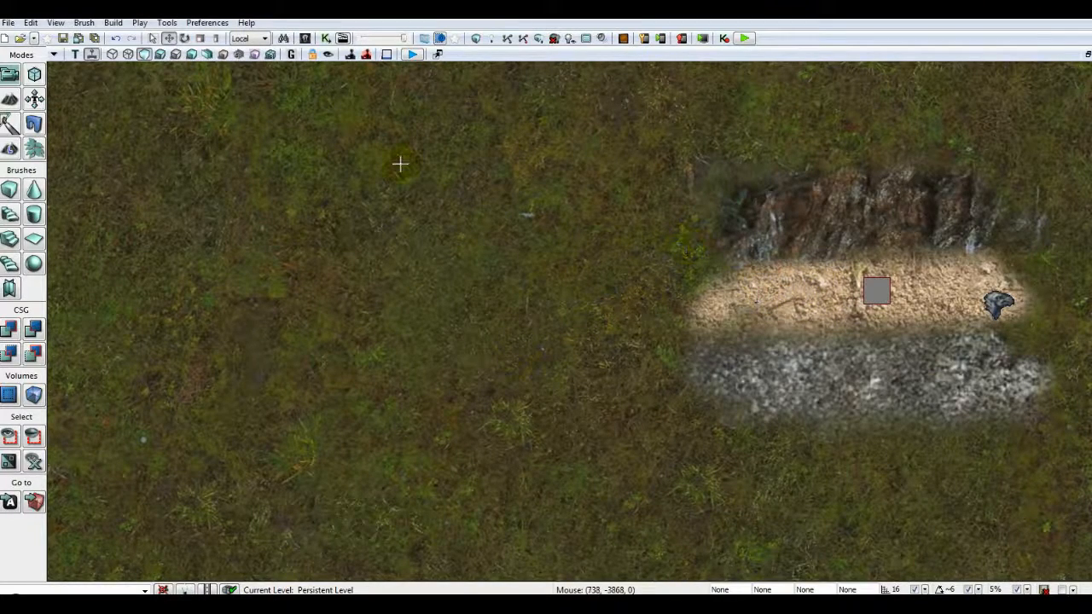
left_click(304, 37)
left_click(789, 318)
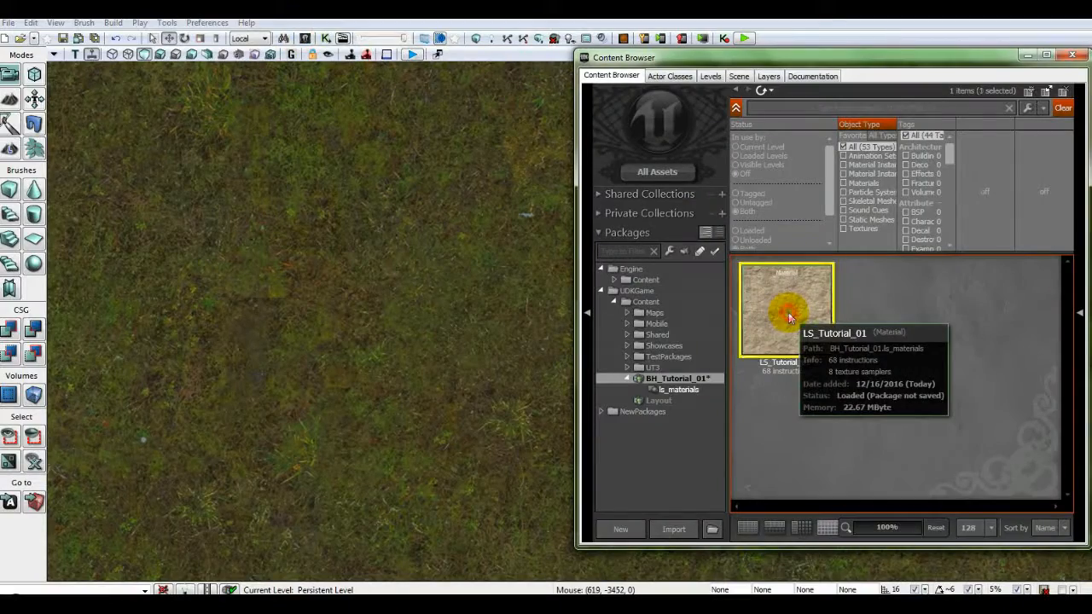
double_click(789, 312)
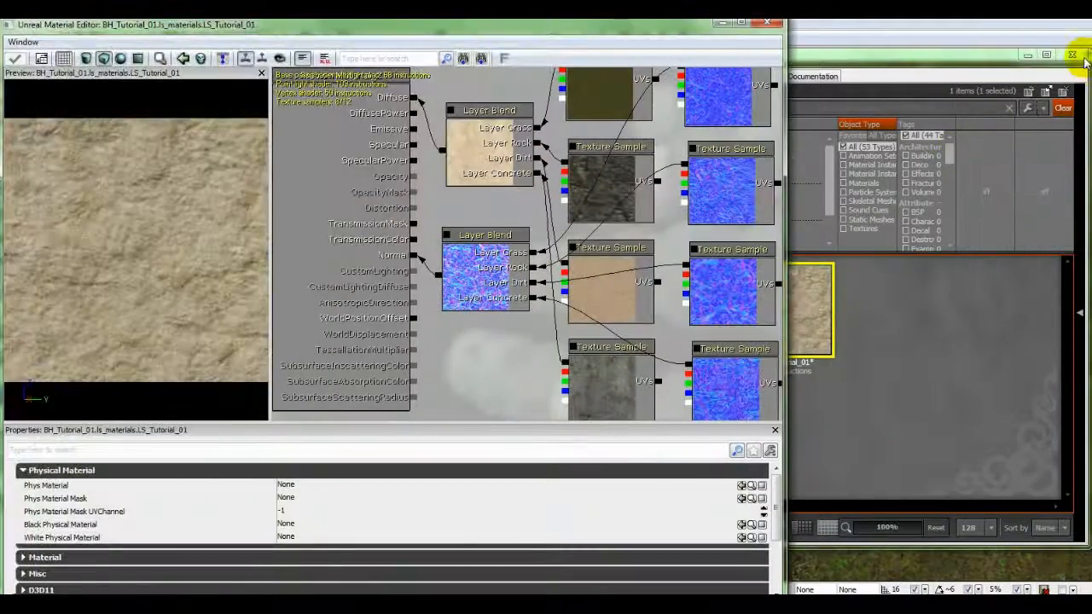
left_click(1072, 55)
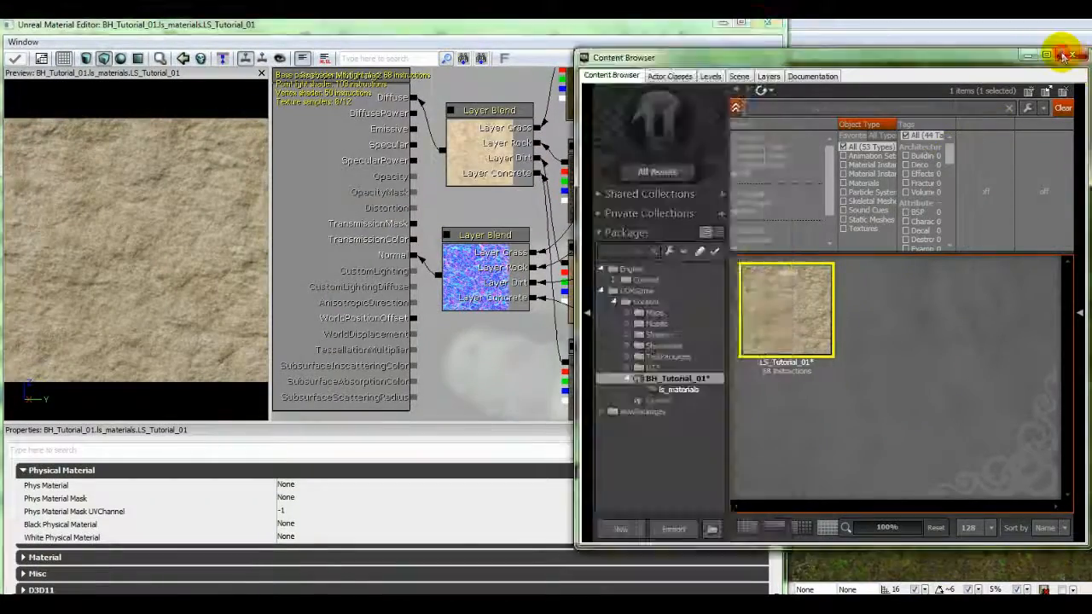
left_click_drag(940, 234, 989, 219)
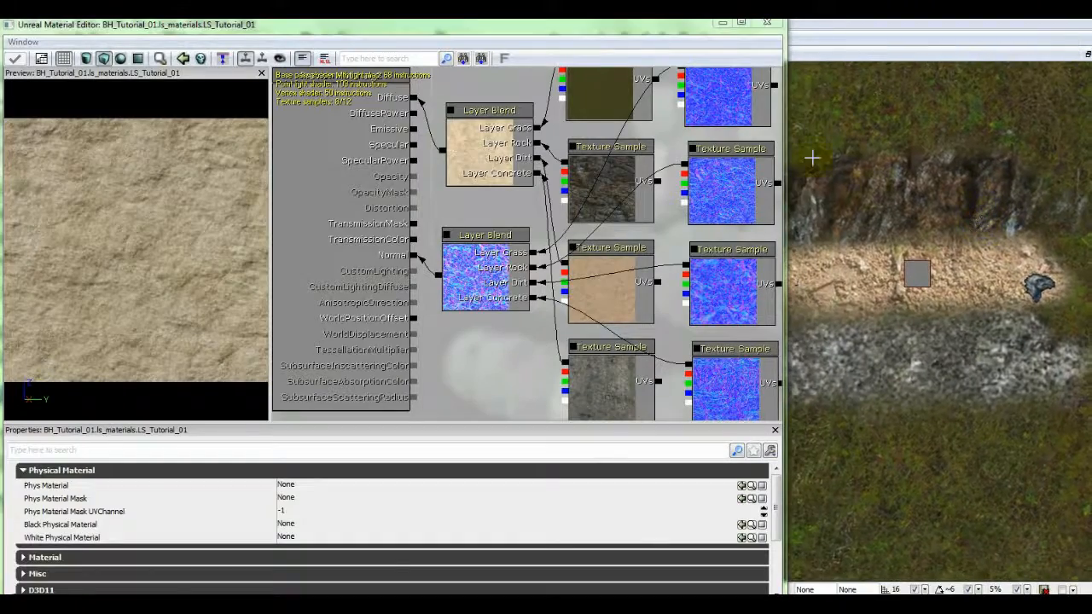
left_click_drag(663, 29, 653, 36)
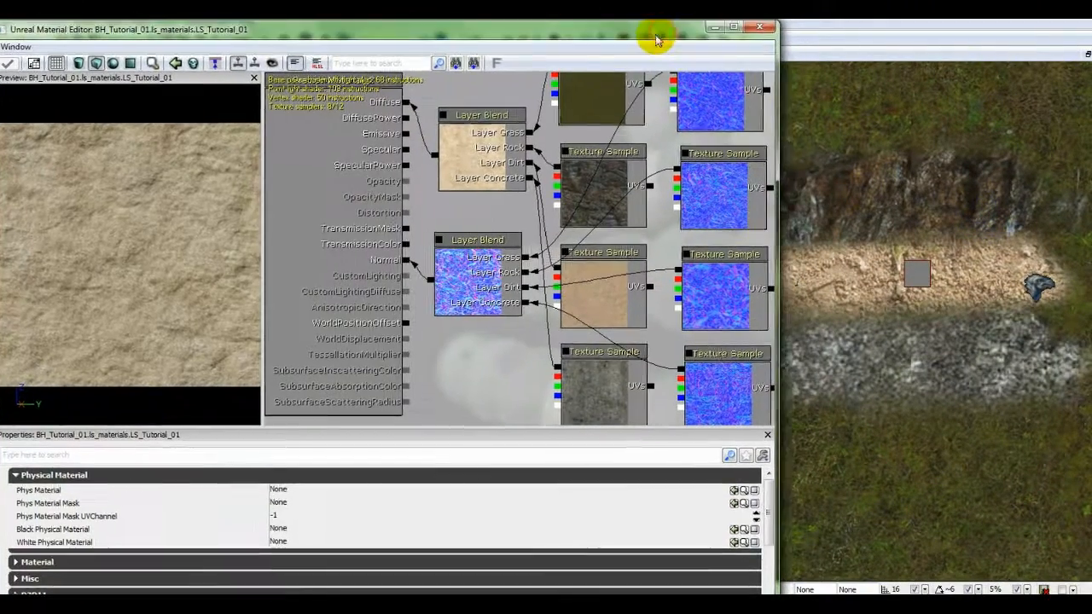
- Add a TerrainLayerCoords node to the material graph in the free space beside the normal-map texture samples
left_click_drag(721, 202, 514, 207)
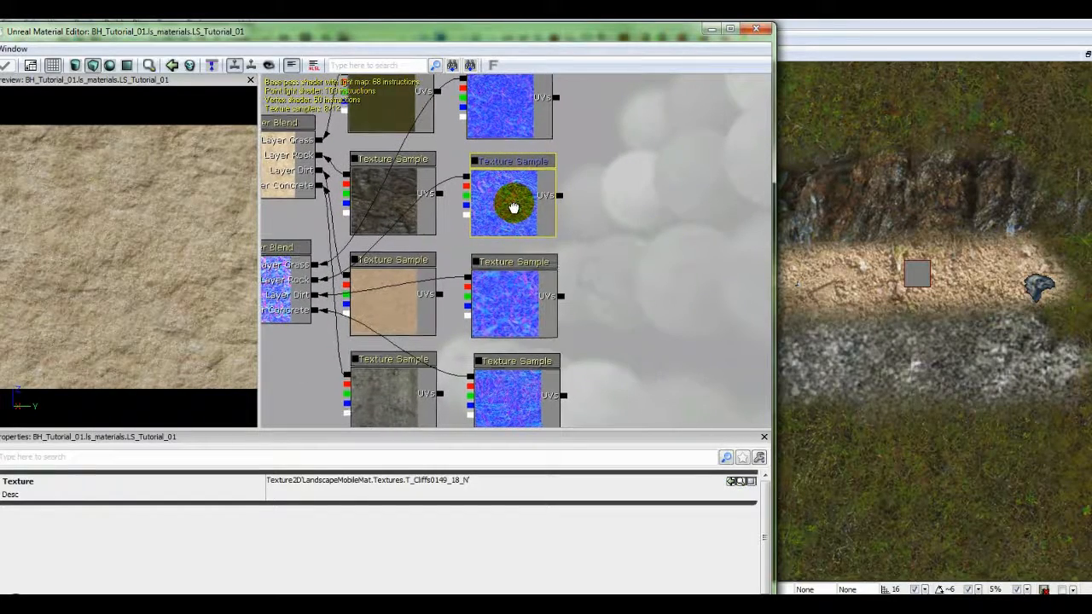
left_click_drag(628, 176, 602, 178)
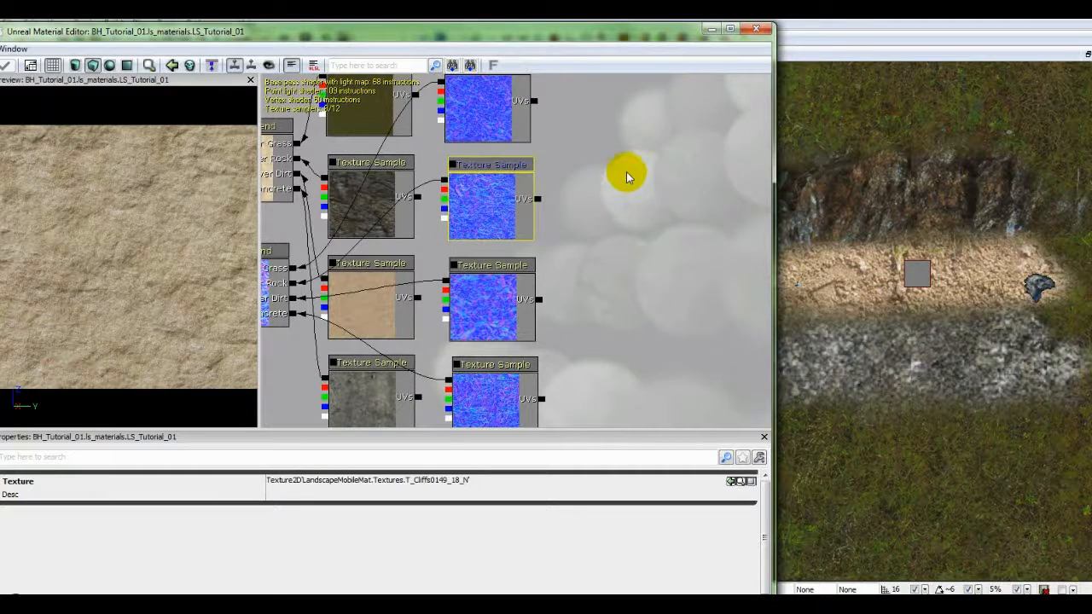
right_click(608, 132)
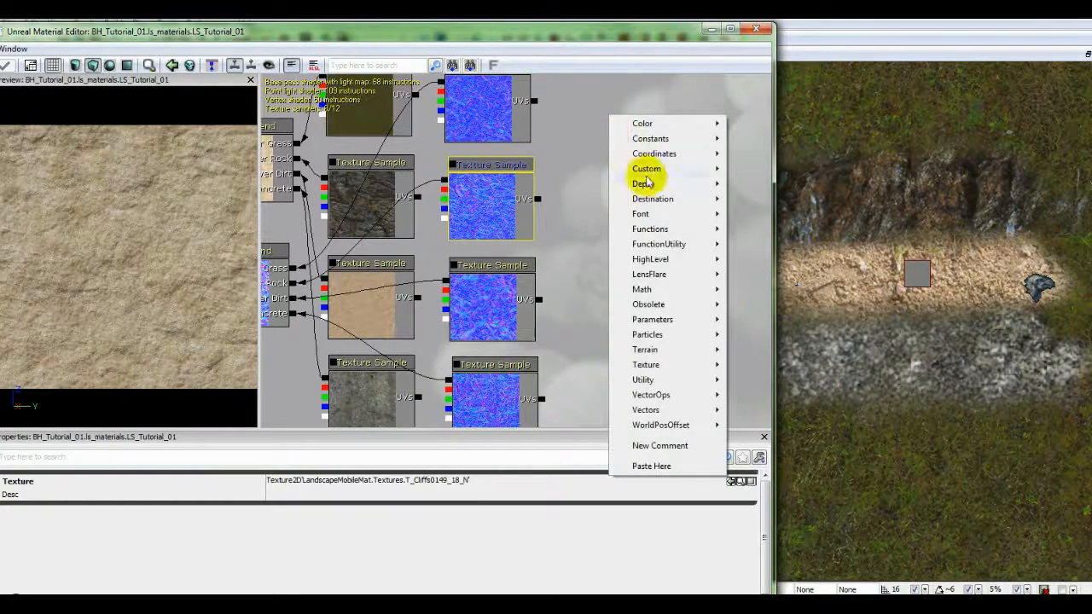
mouse_move(661, 350)
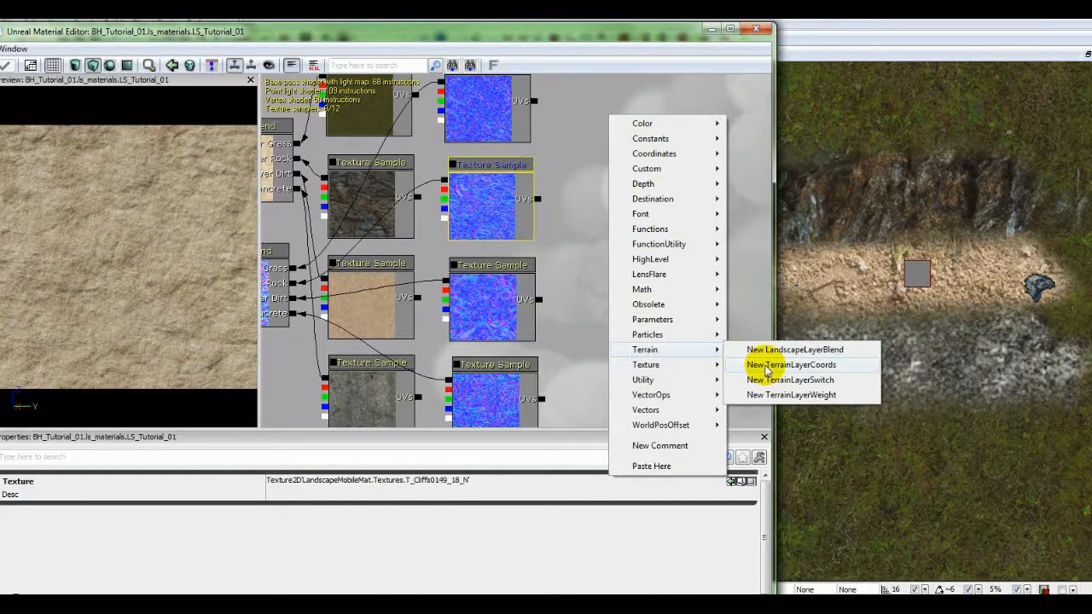
left_click(765, 365)
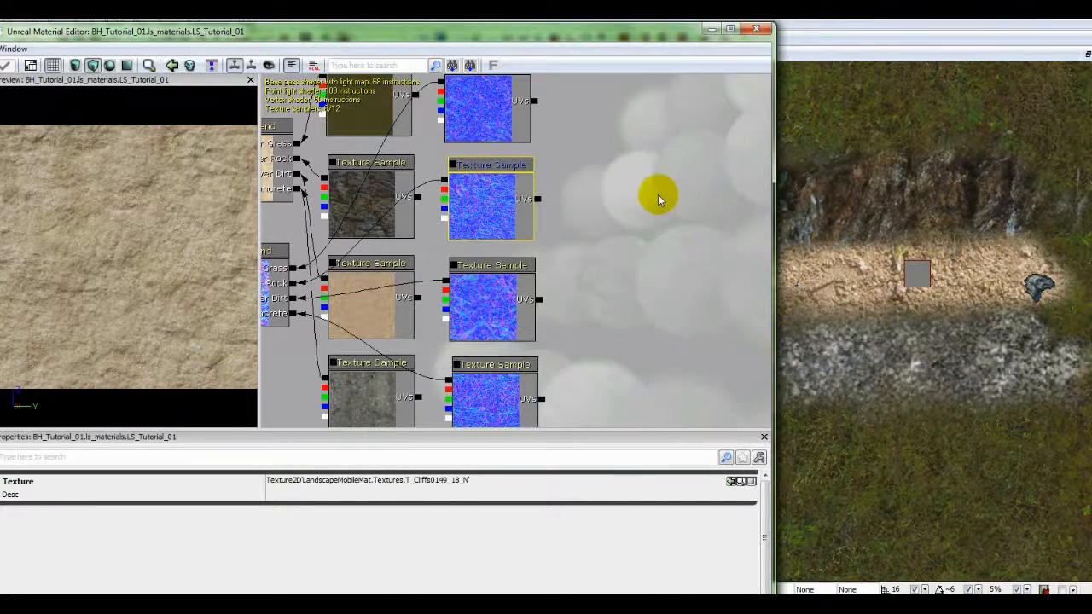
left_click(658, 197)
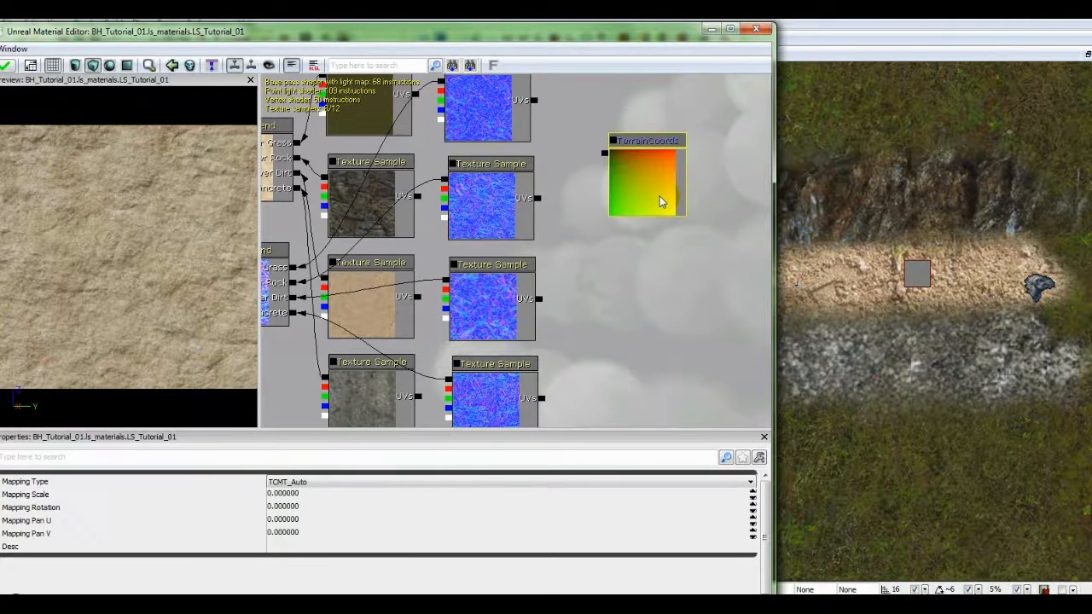
- Add two more TerrainLayerCoords nodes, stacked in a column below the first one
right_click(612, 232)
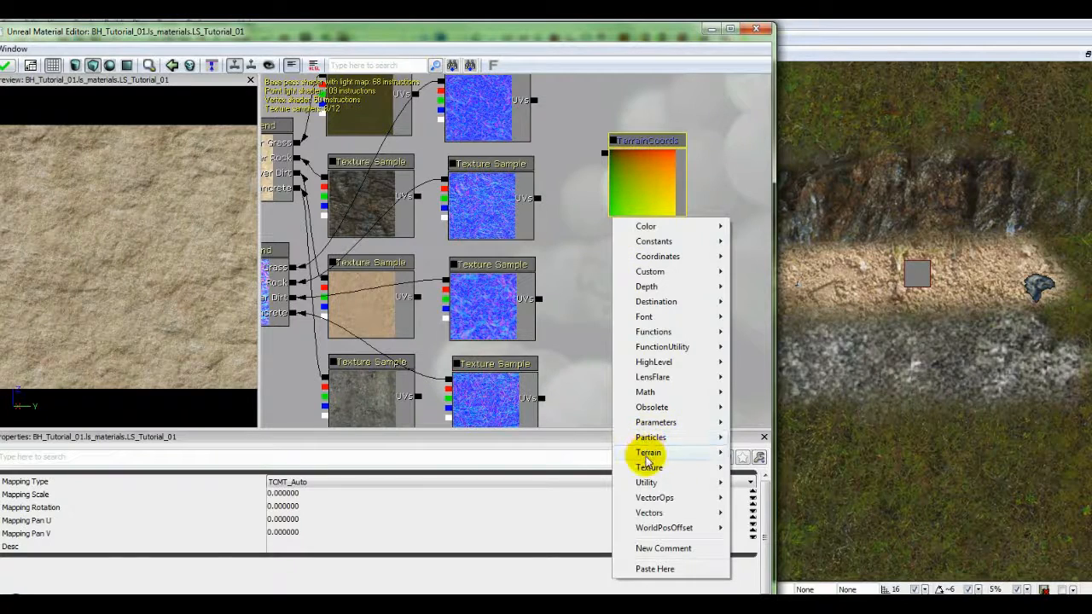
mouse_move(668, 456)
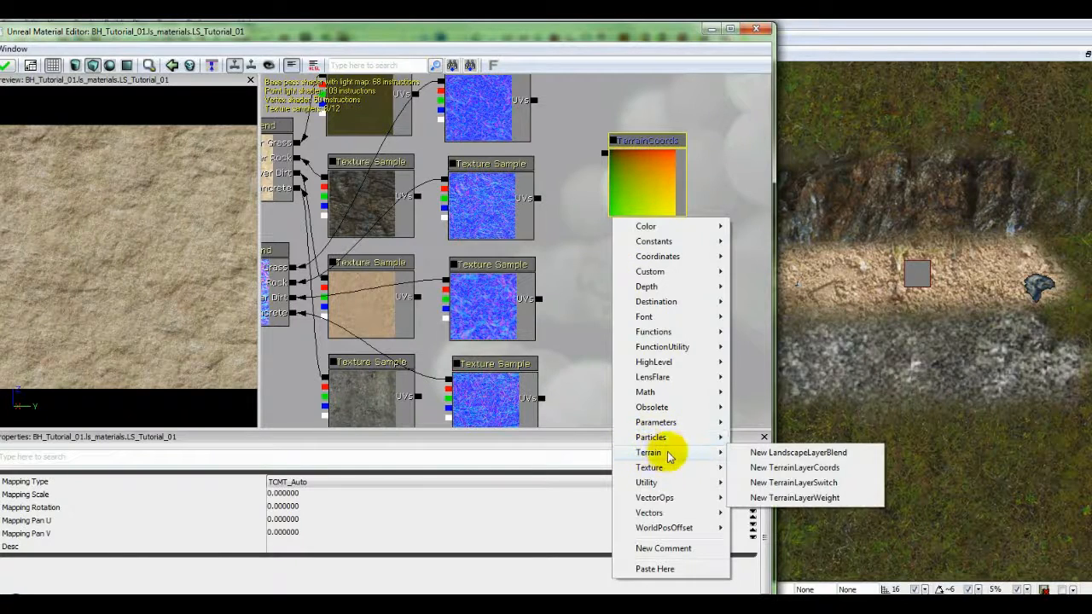
left_click(763, 470)
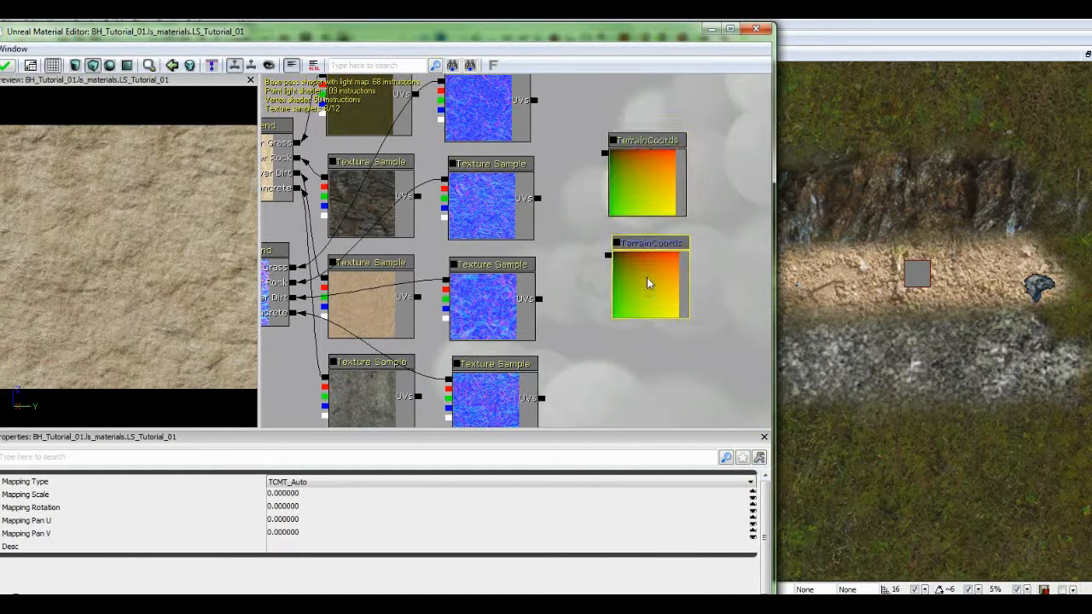
right_click(611, 334)
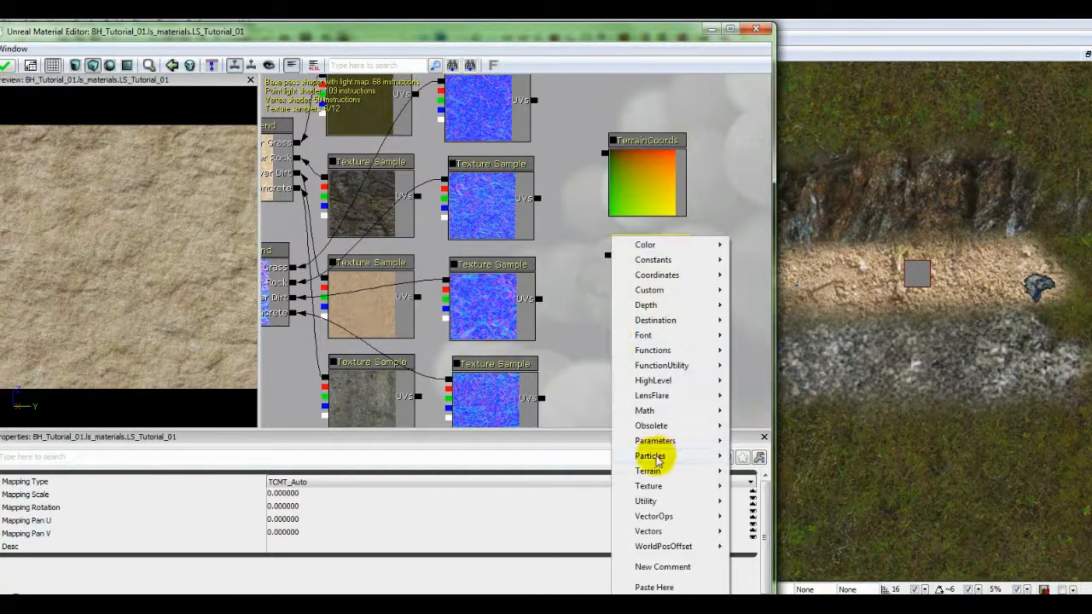
mouse_move(673, 471)
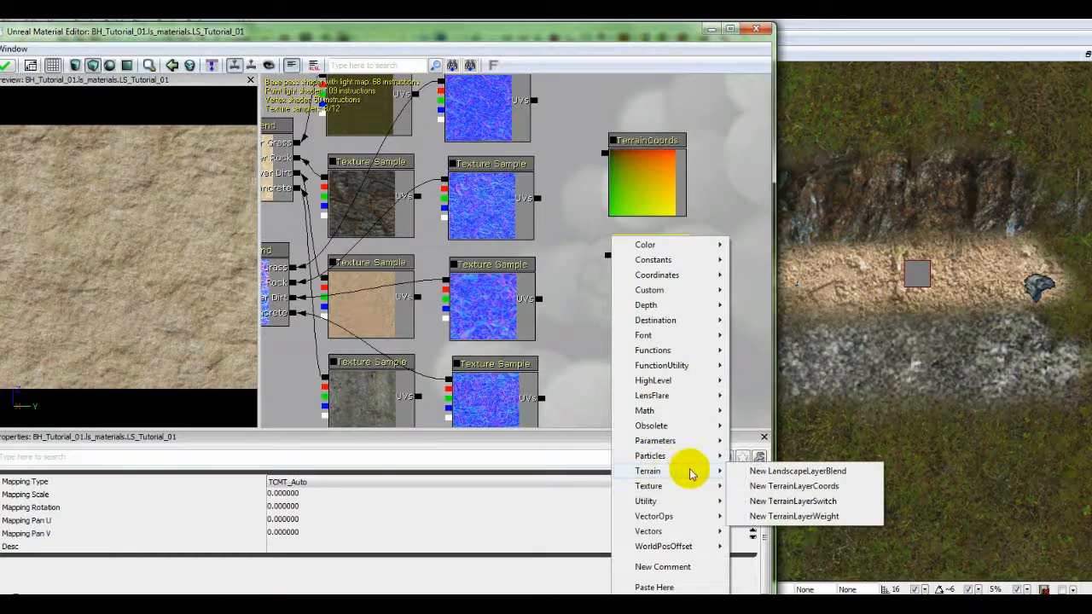
left_click(755, 485)
key("ctrl+v")
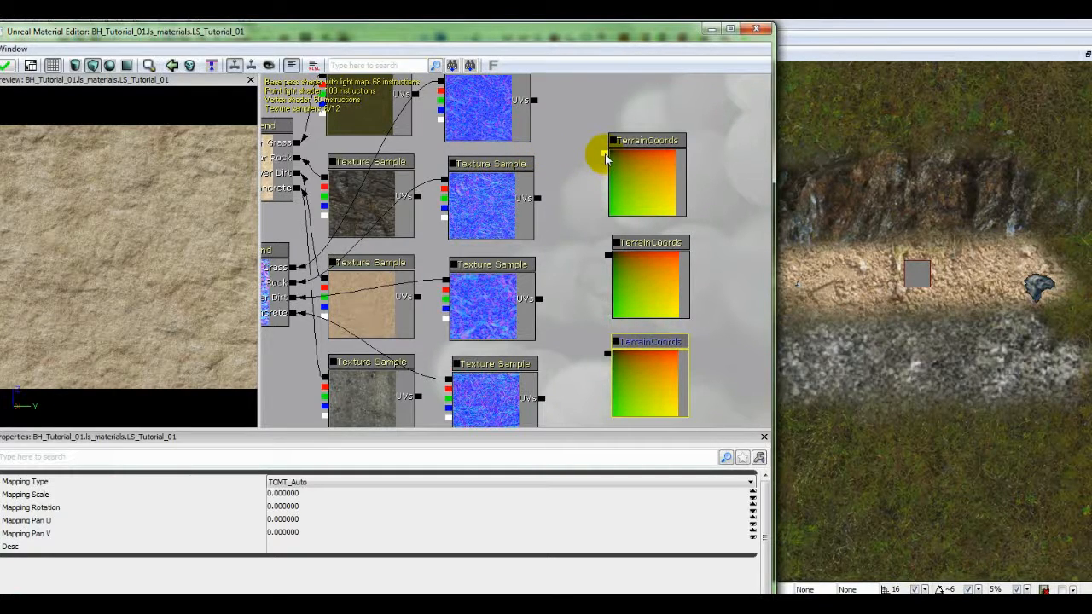
- Connect the first TerrainCoords node to the UVs of both grass texture samples and the second to both rock samples
left_click_drag(604, 159, 419, 100)
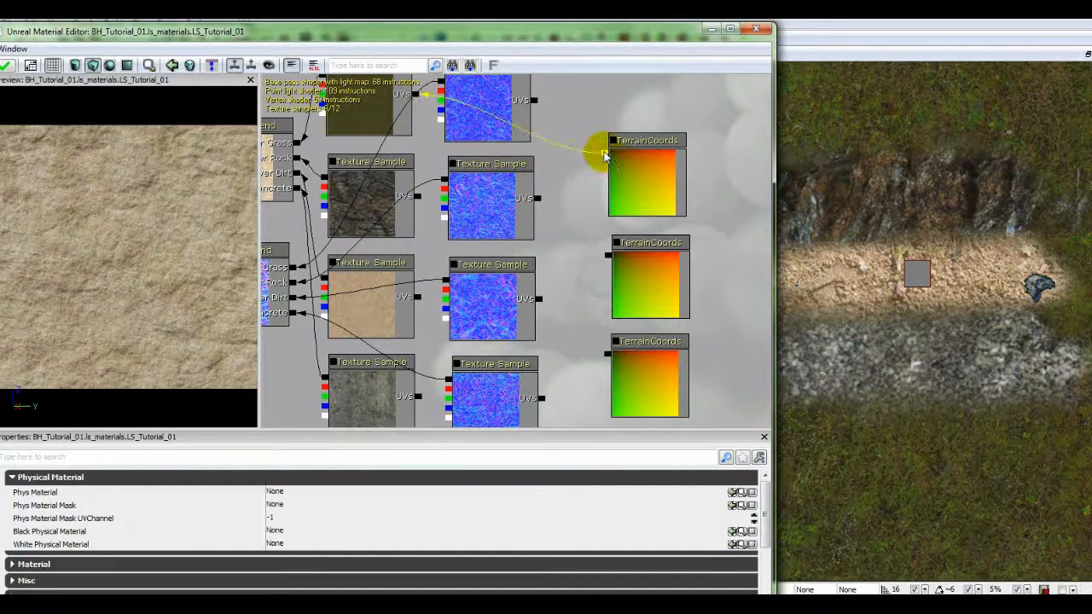
left_click_drag(605, 159, 537, 106)
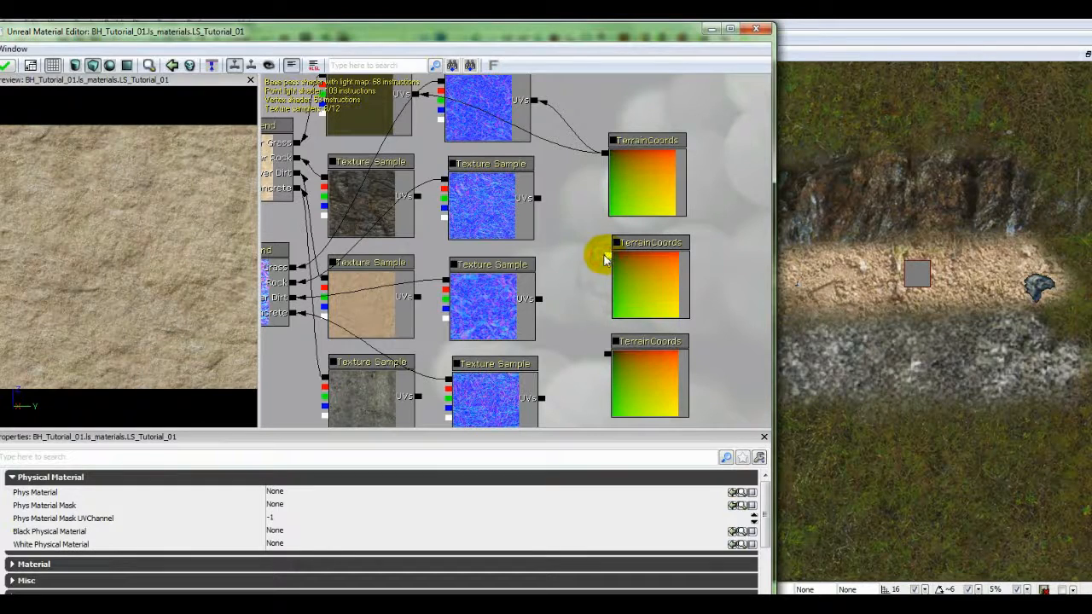
left_click_drag(604, 259, 419, 199)
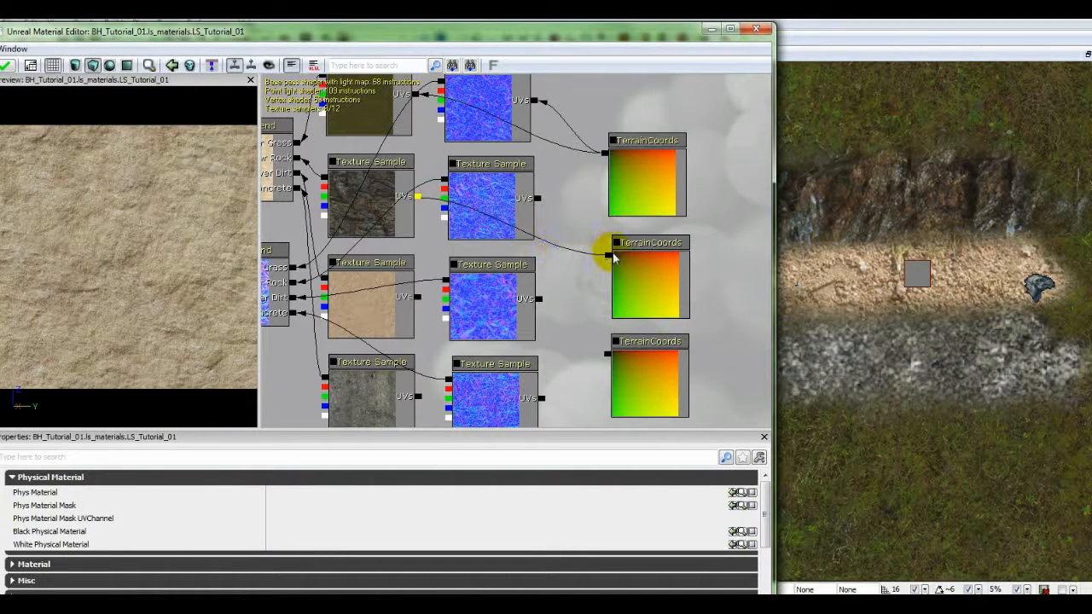
left_click_drag(607, 255, 539, 200)
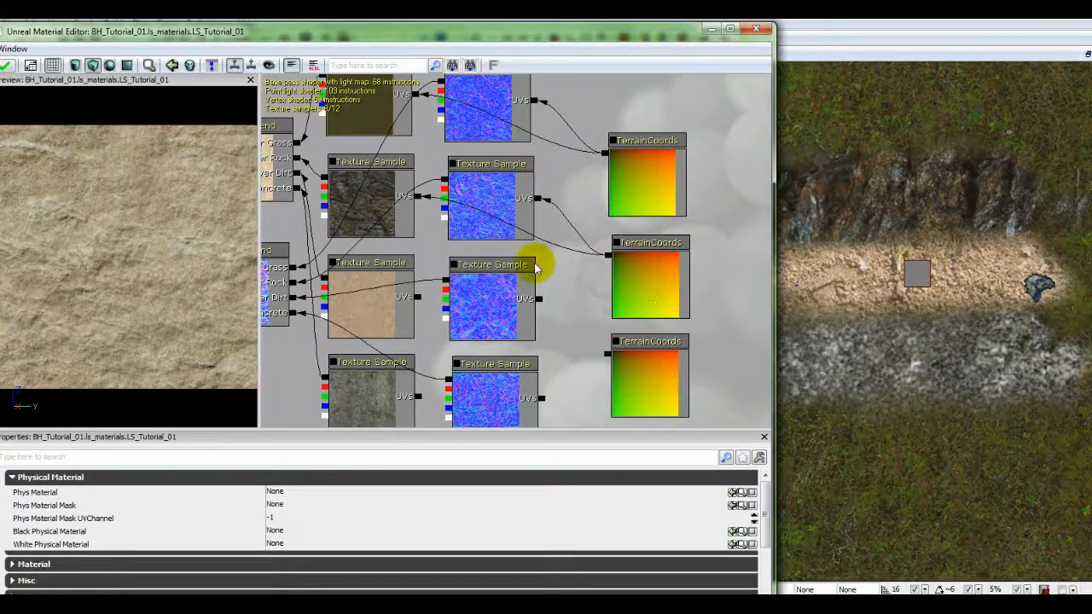
- Connect the third TerrainCoords node to the UVs of the dirt and concrete diffuse and normal texture samples
left_click_drag(572, 281, 568, 253)
left_click_drag(603, 314, 416, 356)
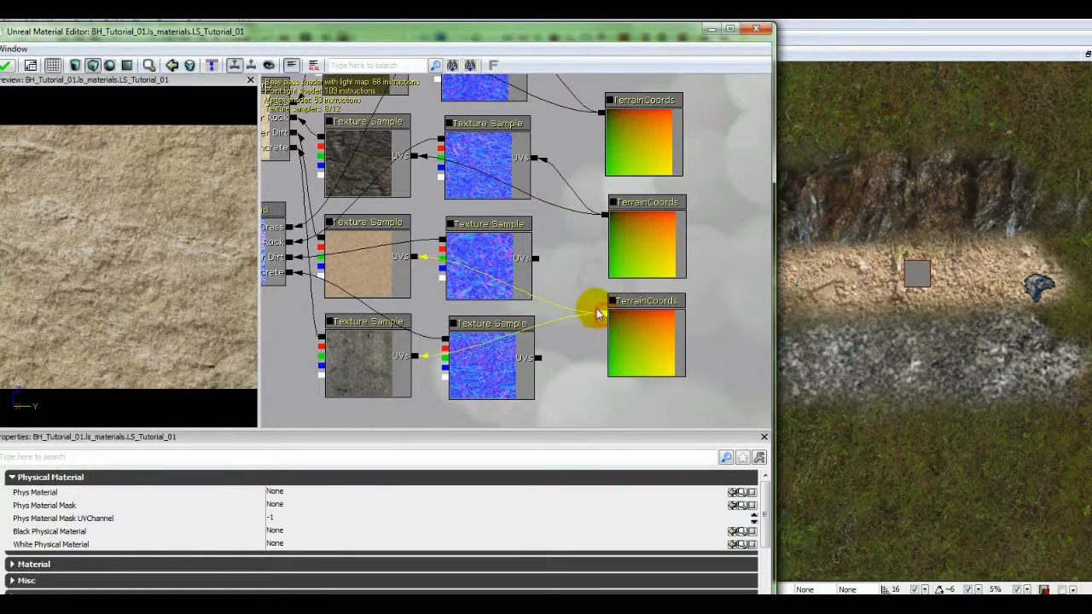
left_click_drag(593, 310, 535, 257)
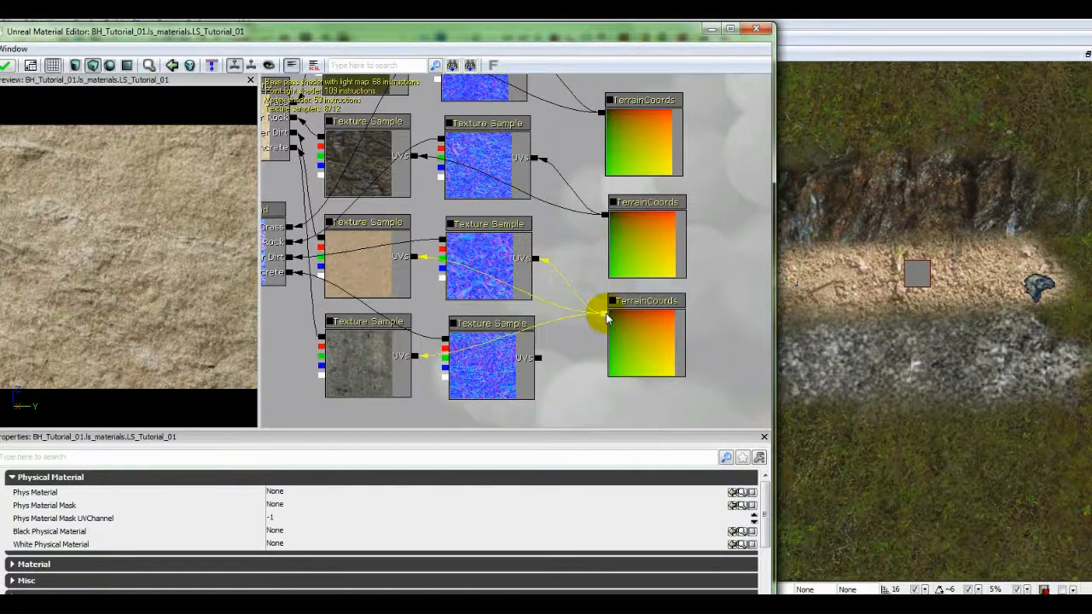
left_click_drag(604, 311, 541, 359)
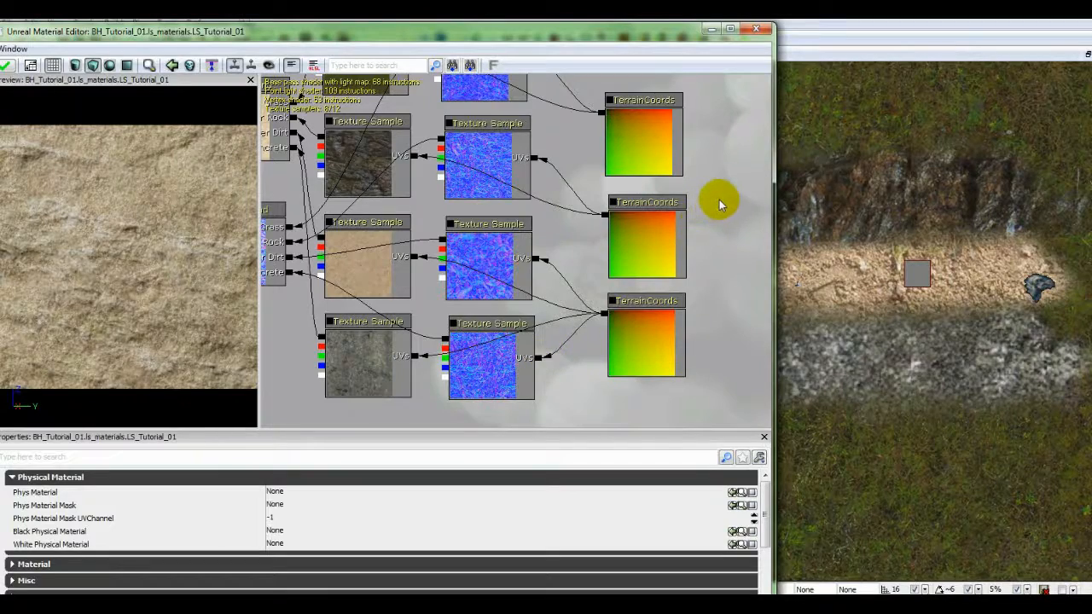
- Set the Mapping Scale of the grass textures' TerrainCoords node to 5
left_click_drag(719, 205, 719, 216)
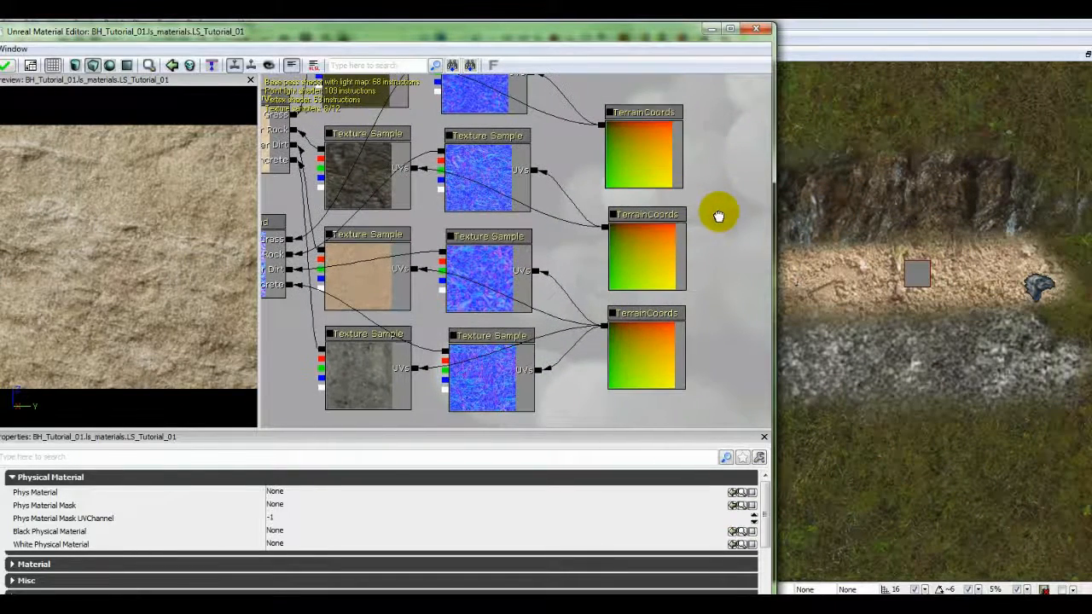
left_click(641, 157)
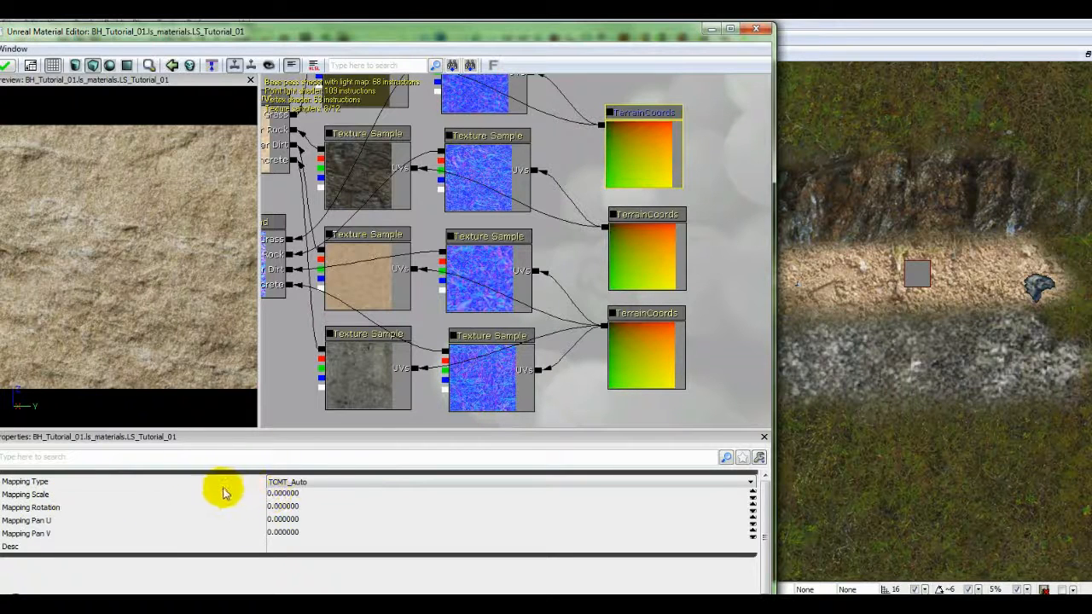
left_click(313, 497)
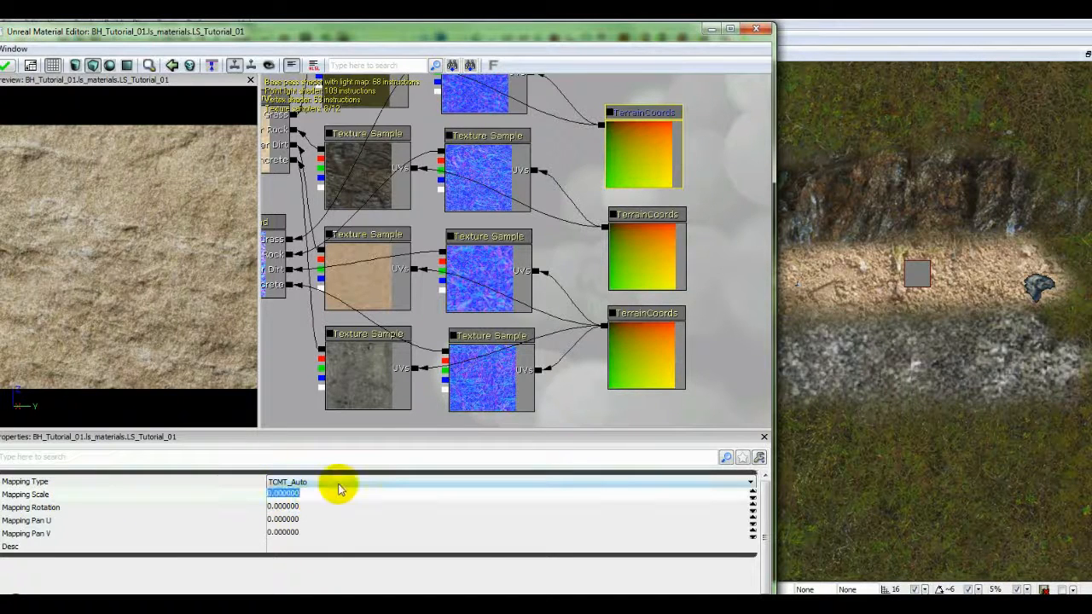
type("5")
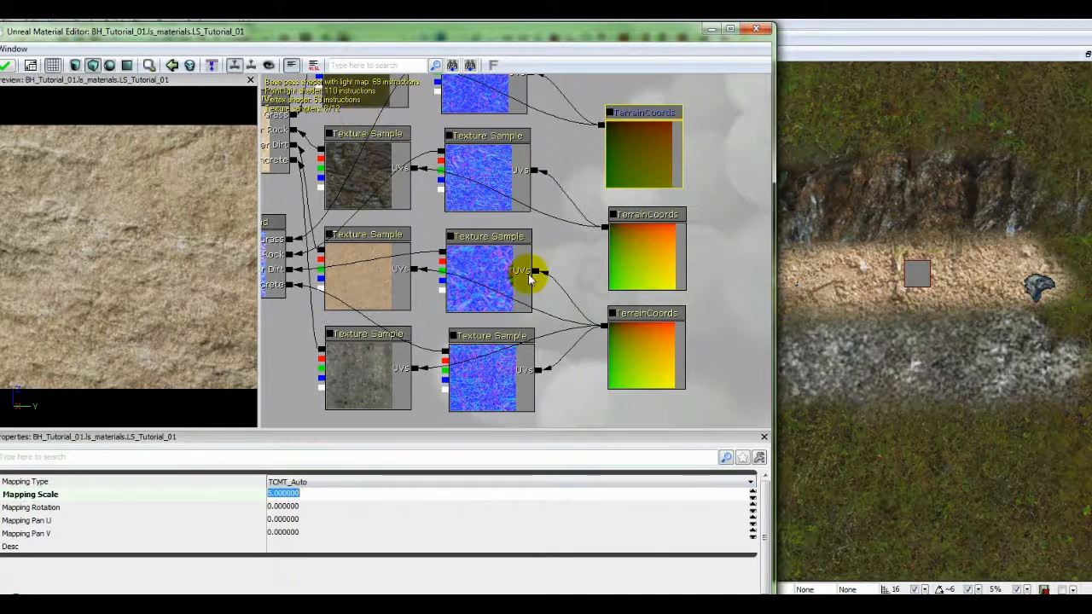
- Set the Mapping Scale of the rock textures' TerrainCoords node to 15
left_click(633, 249)
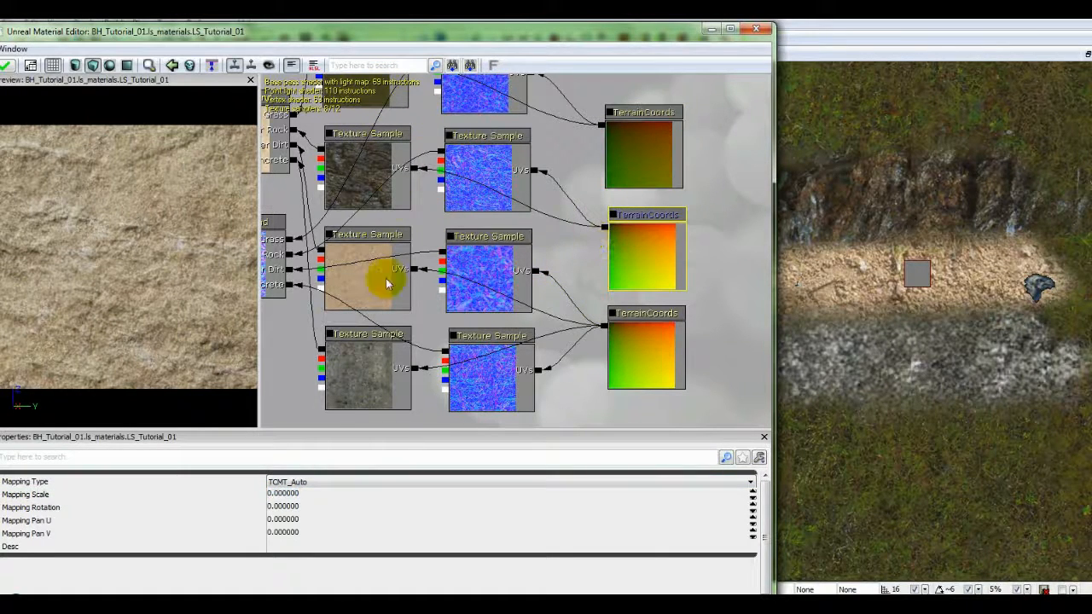
left_click(309, 493)
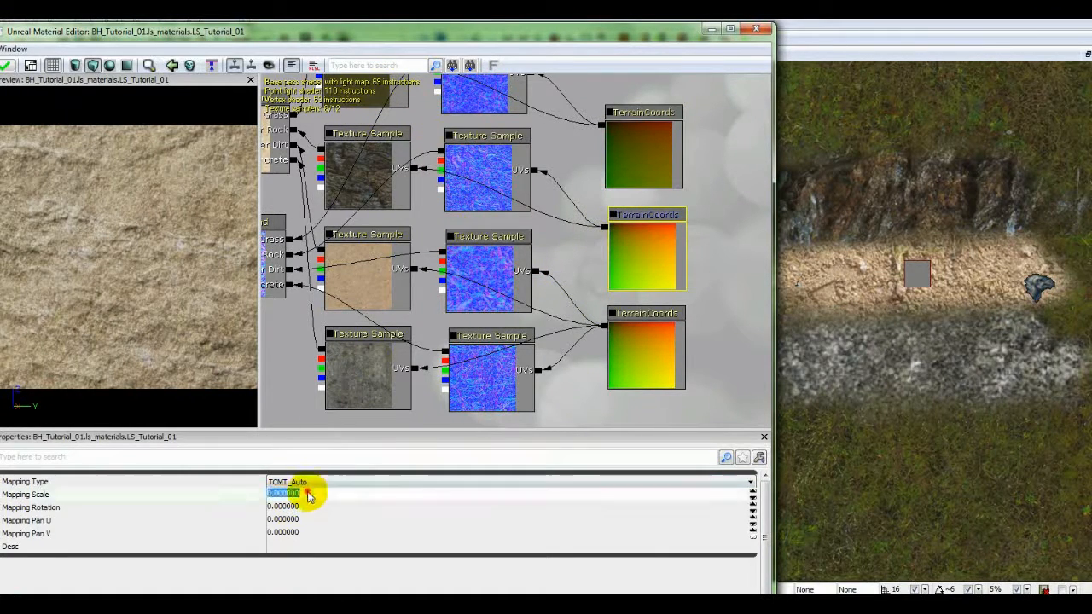
type("15")
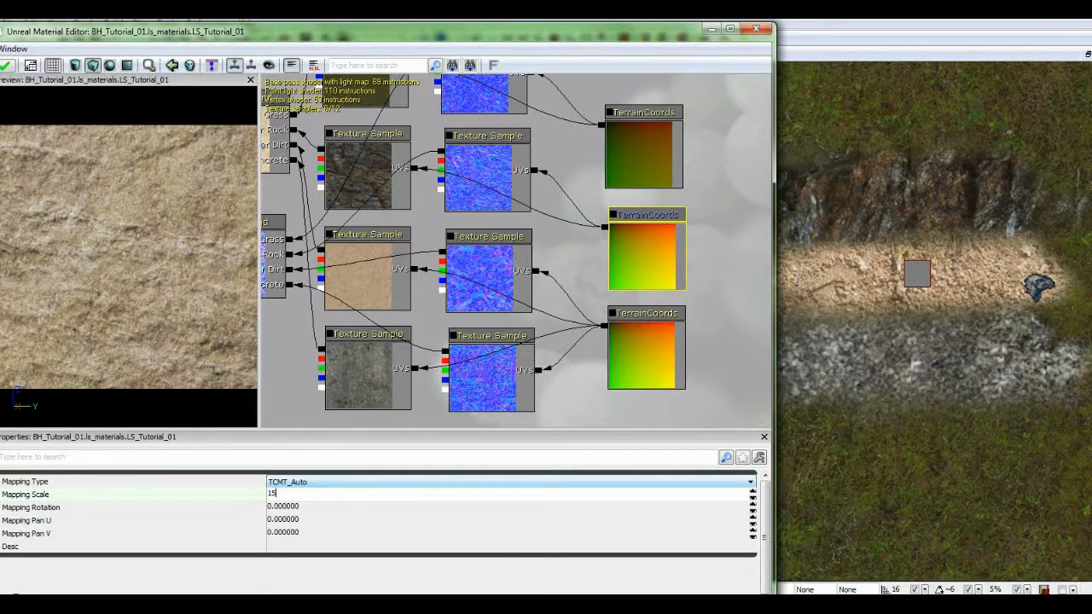
- Confirm the rock coordinates' scale of 15 and set the Mapping Scale of the dirt and concrete textures' TerrainCoords node to 3
key("Return")
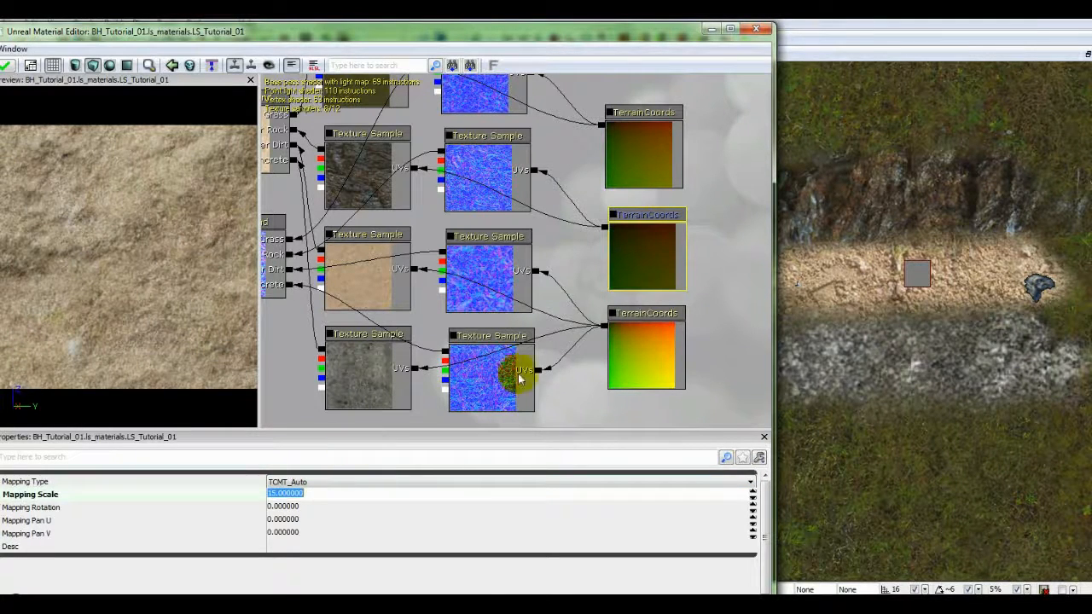
left_click(635, 343)
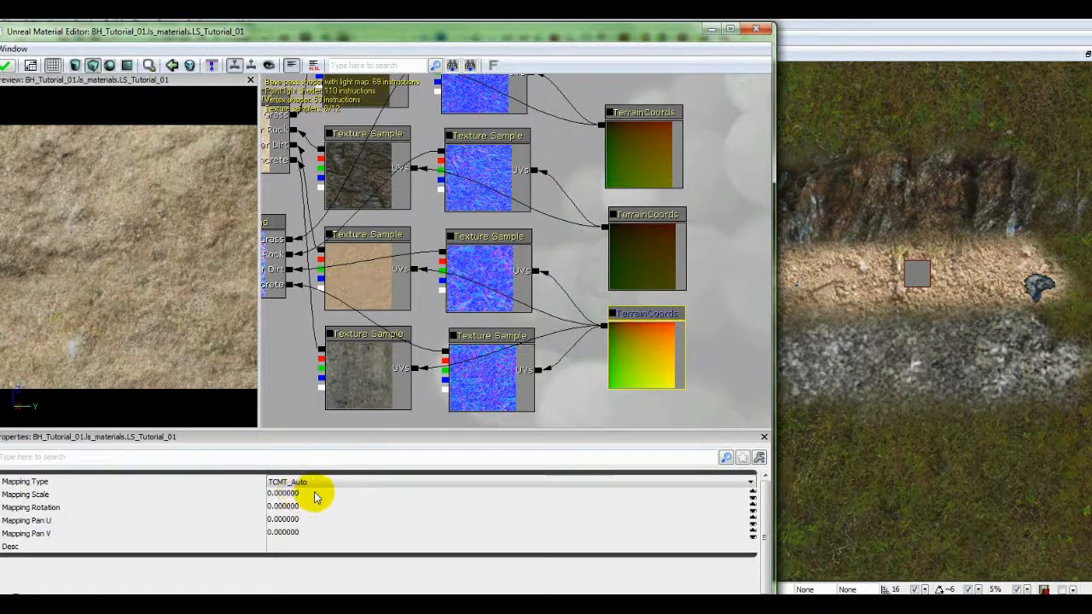
left_click(290, 494)
type("3")
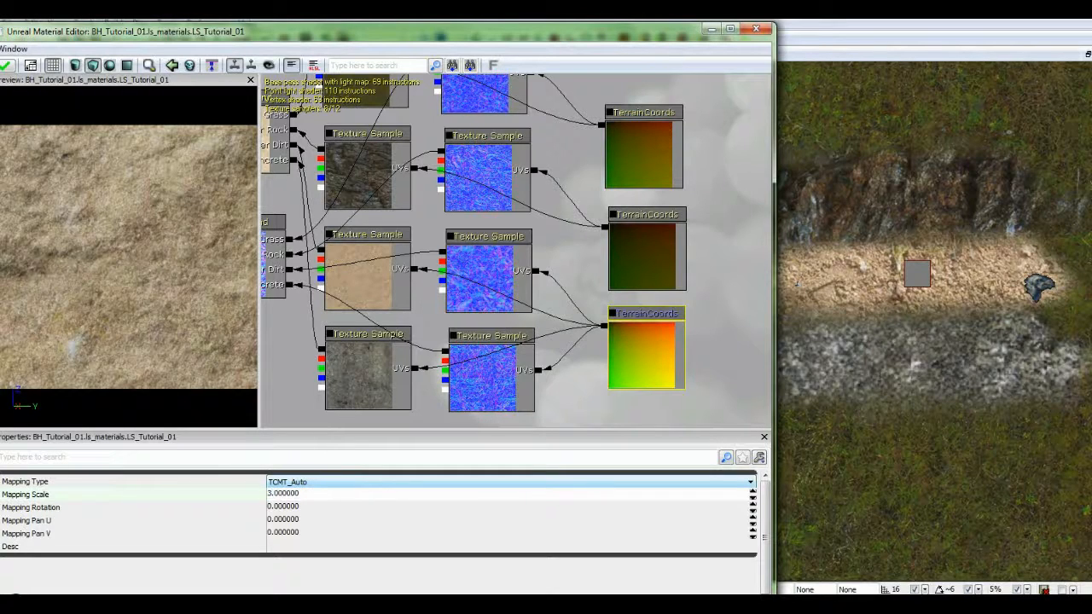
key("Return")
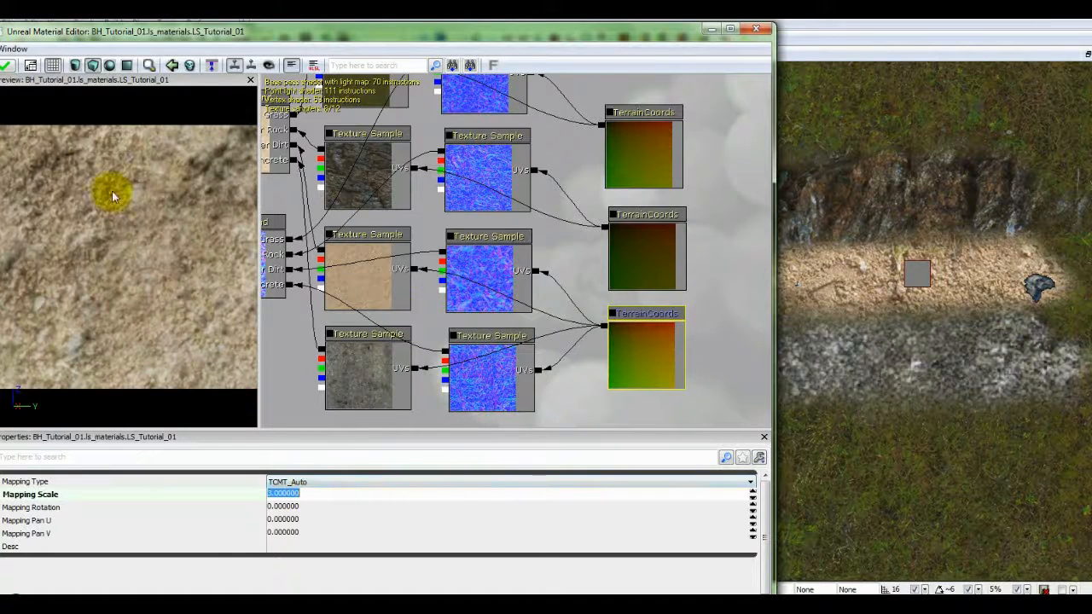
- Apply the LS_Tutorial_01 material changes to the landscape and close the Material Editor
left_click_drag(35, 36, 40, 35)
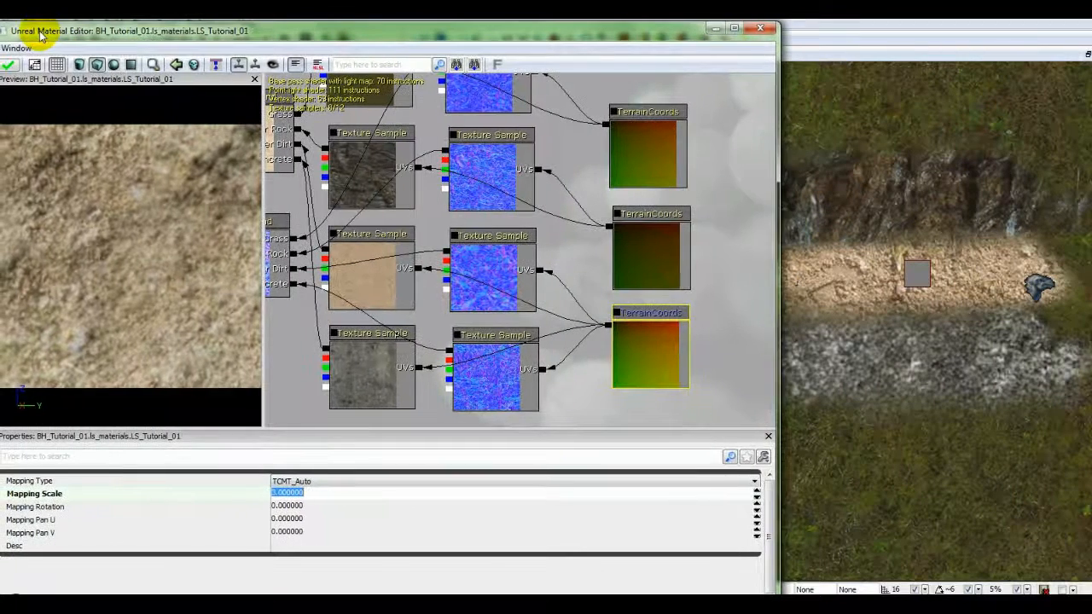
left_click(9, 65)
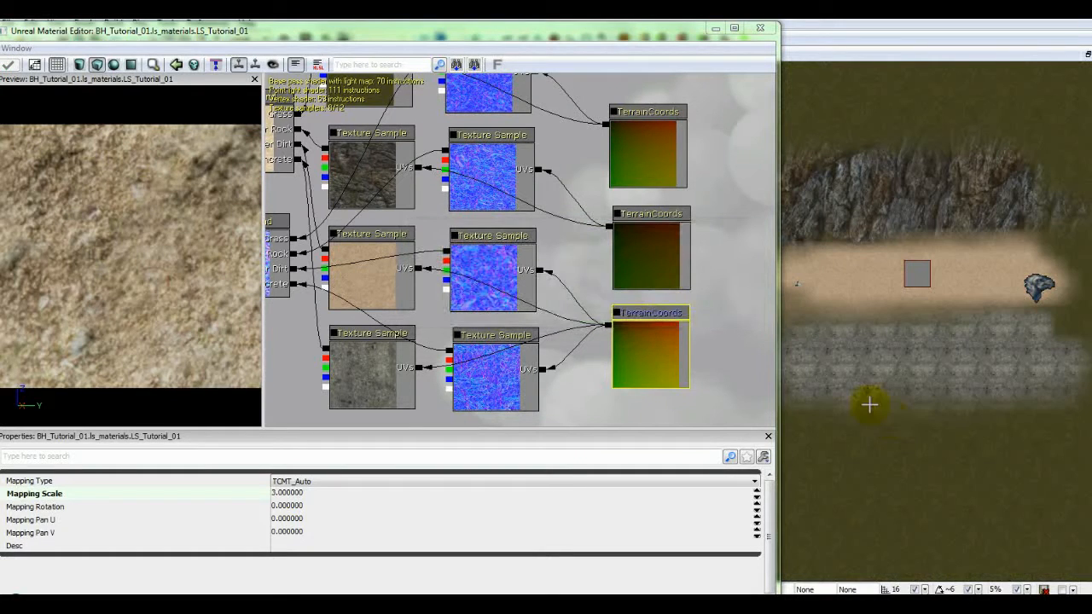
left_click(737, 233)
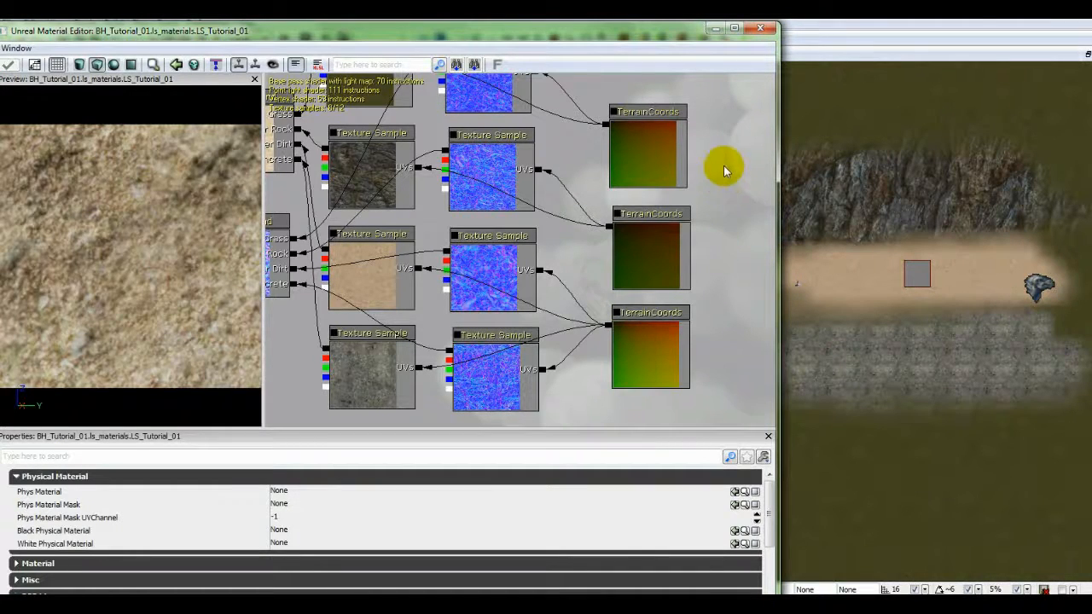
left_click(763, 30)
- Restore the four-viewport layout from the maximized top view and maximize the perspective viewport
left_click_drag(872, 214, 617, 246)
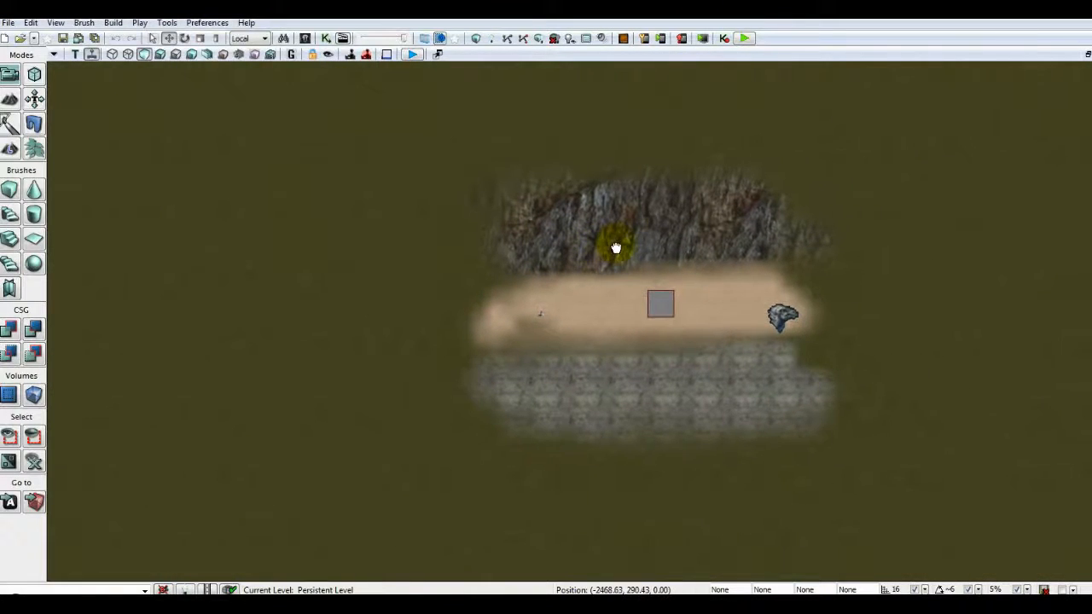
left_click(1086, 56)
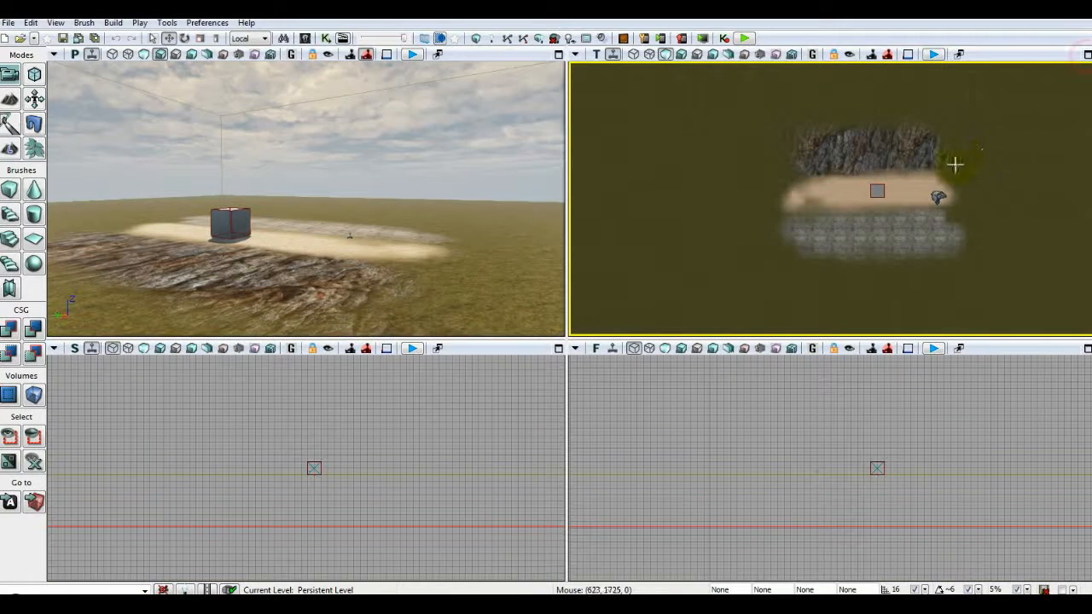
left_click(558, 55)
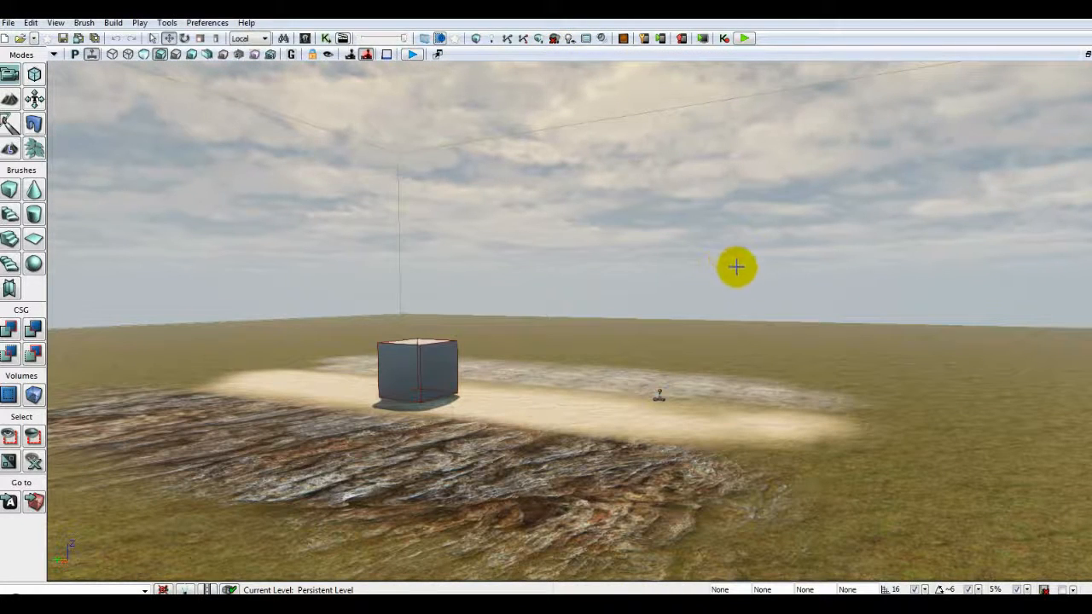
- Play the level and walk across the dirt, rock, concrete and grass areas to examine their texture tiling, ending the preview when finished
left_click(744, 37)
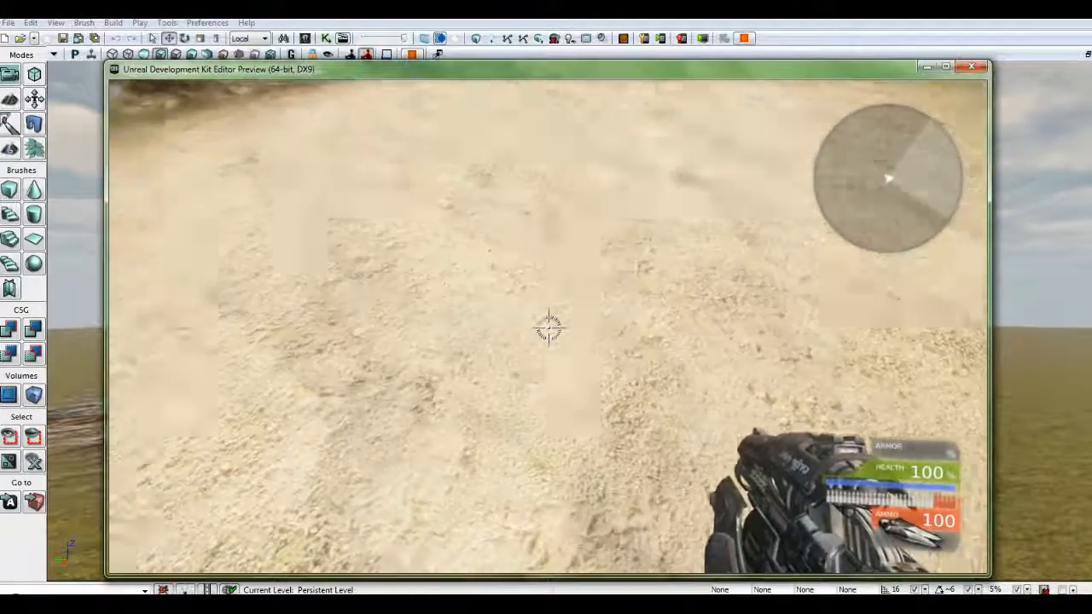
key("w")
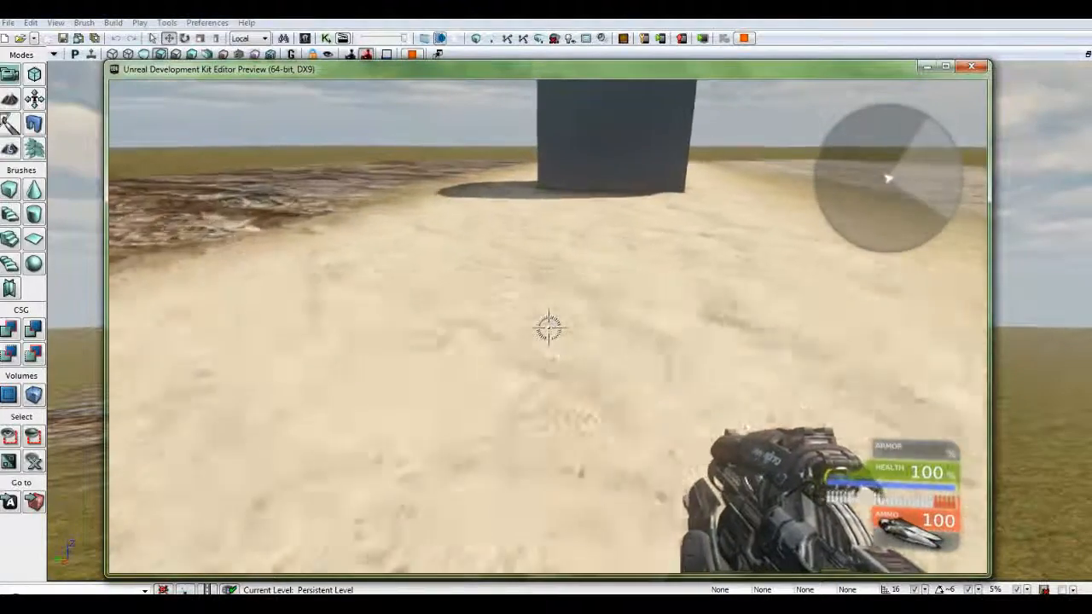
key("w")
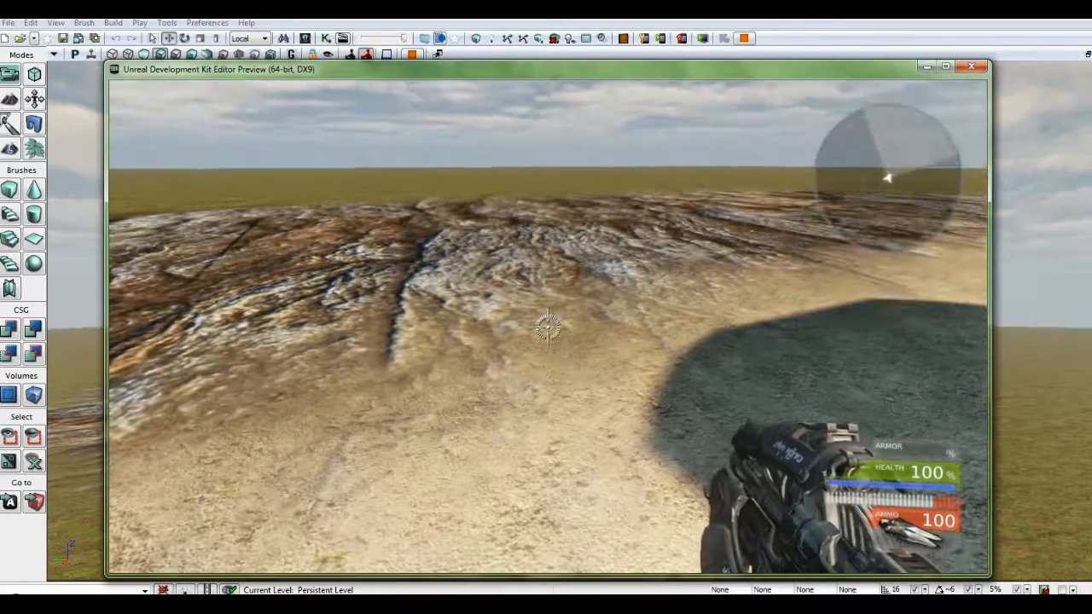
key("w")
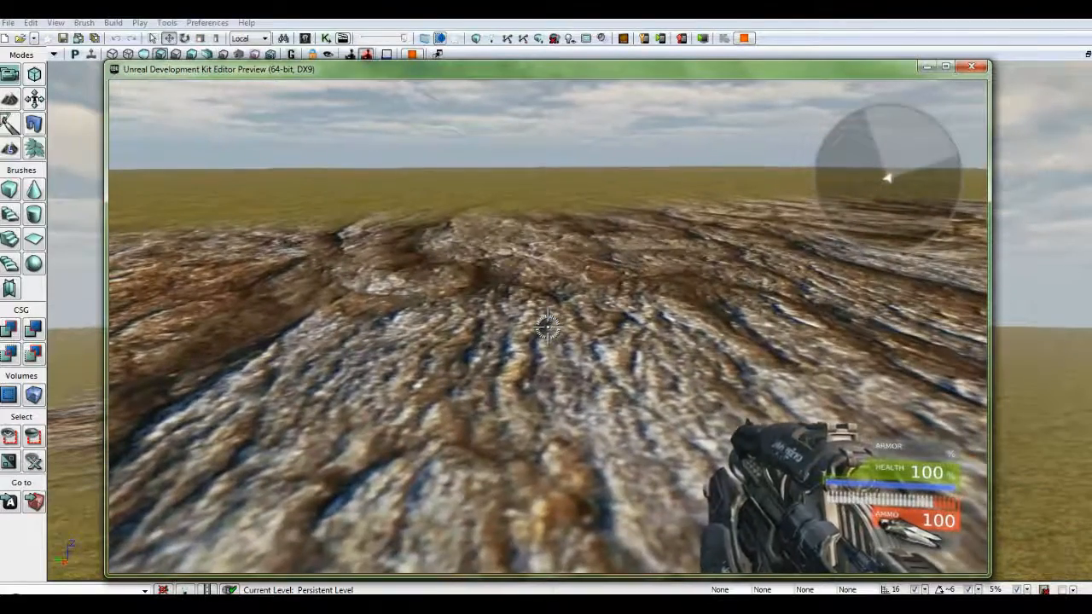
key("w")
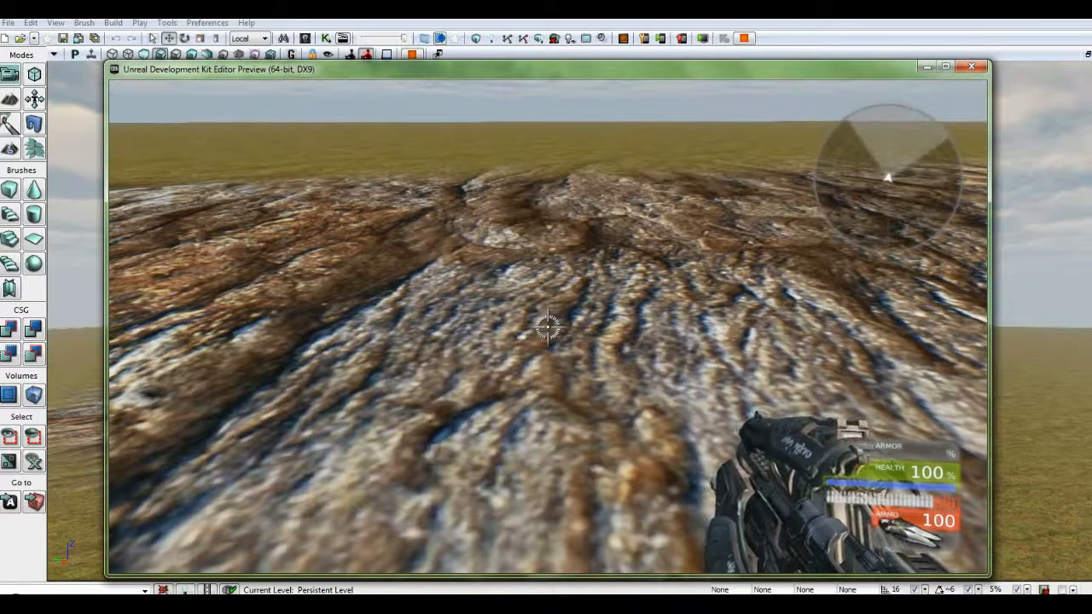
key("w")
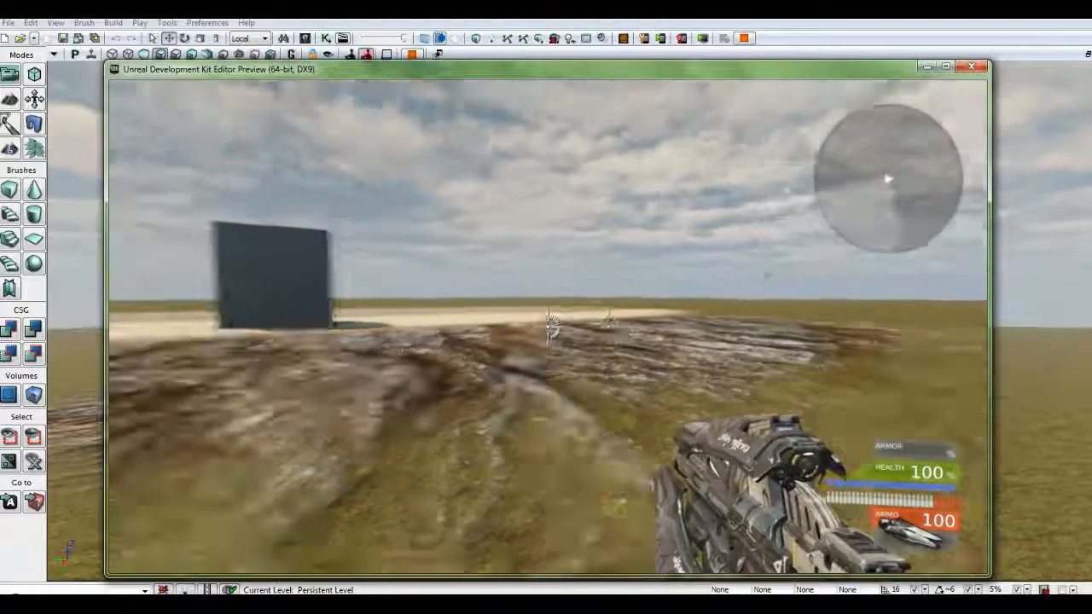
key("w")
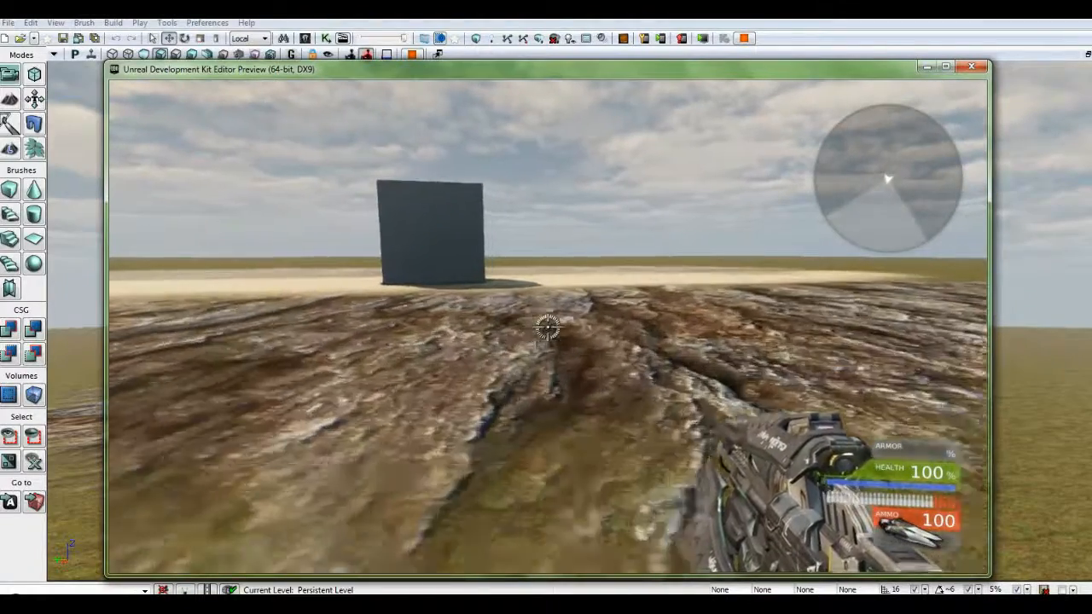
key("w")
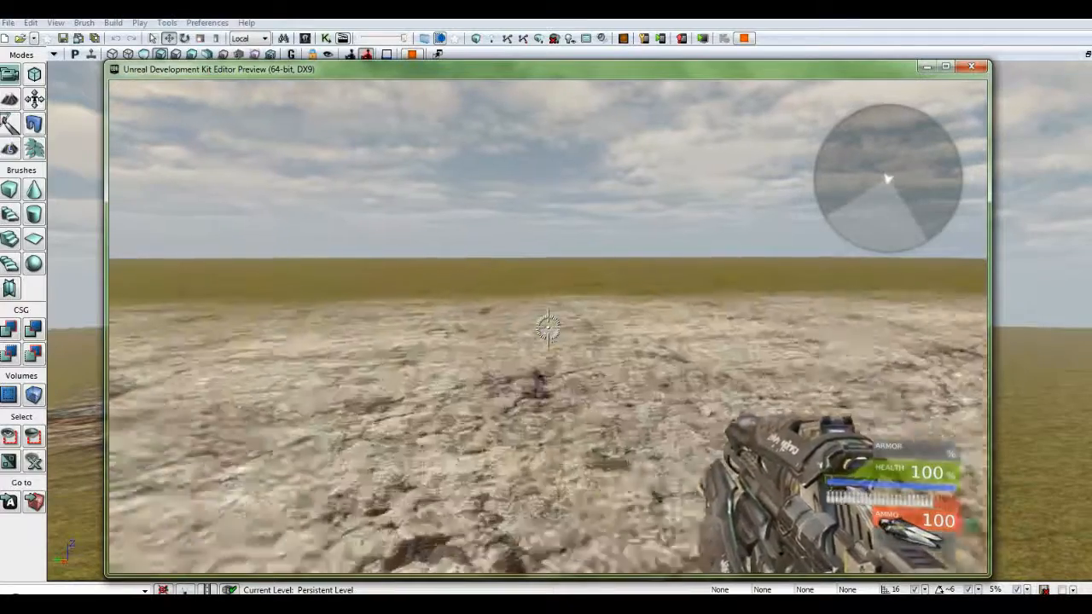
key("w")
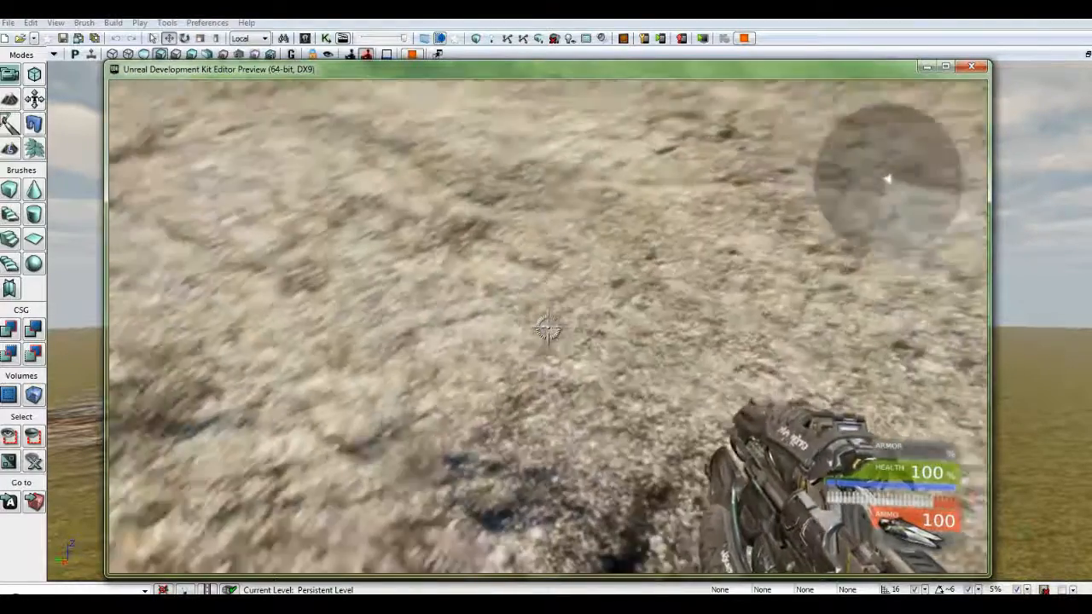
key("w")
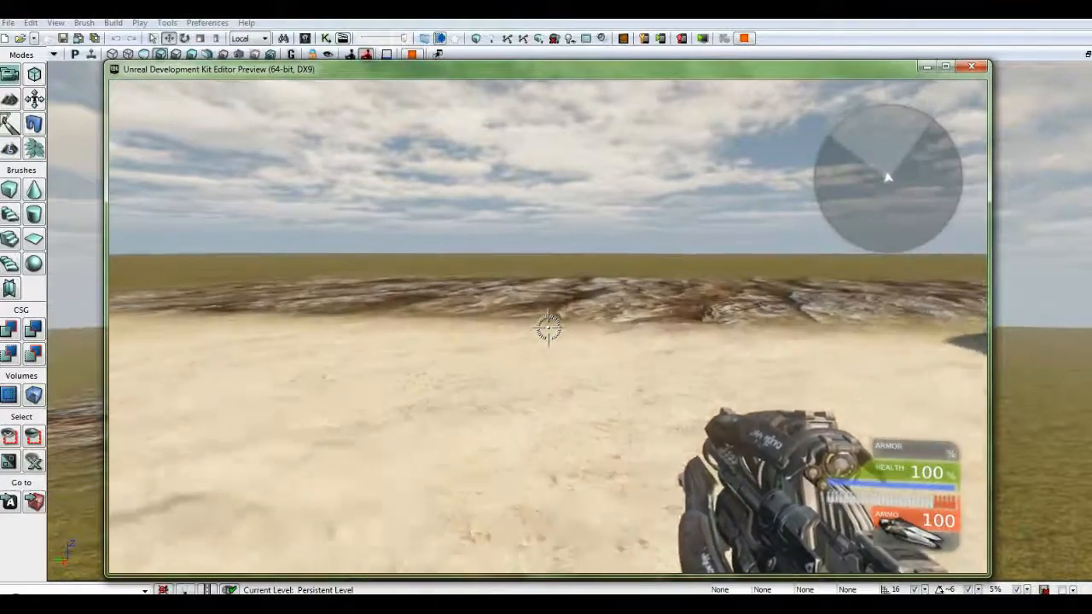
key("w")
key("w")
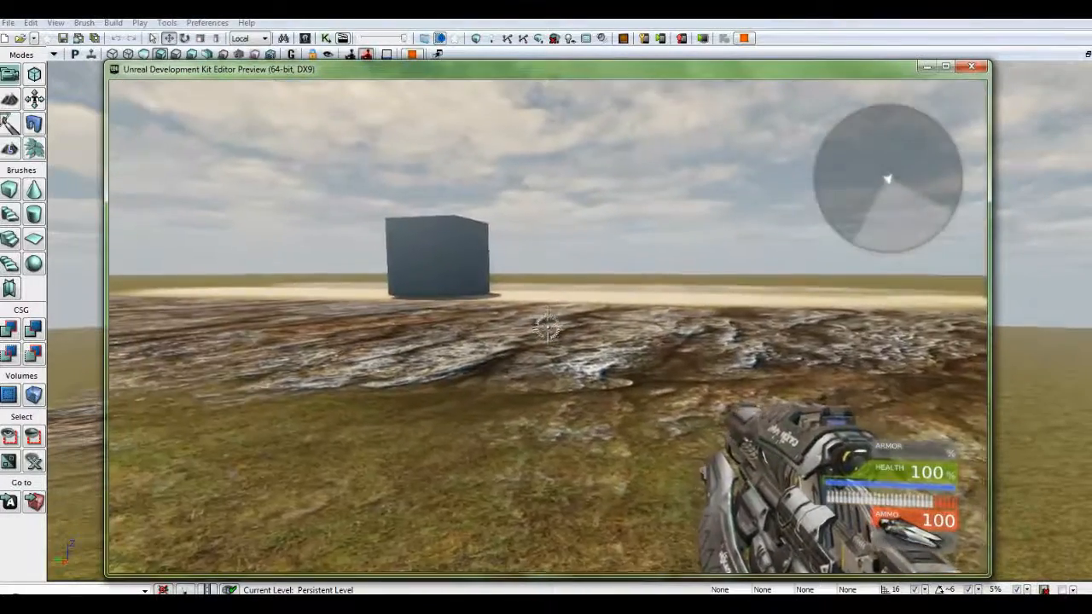
key("w")
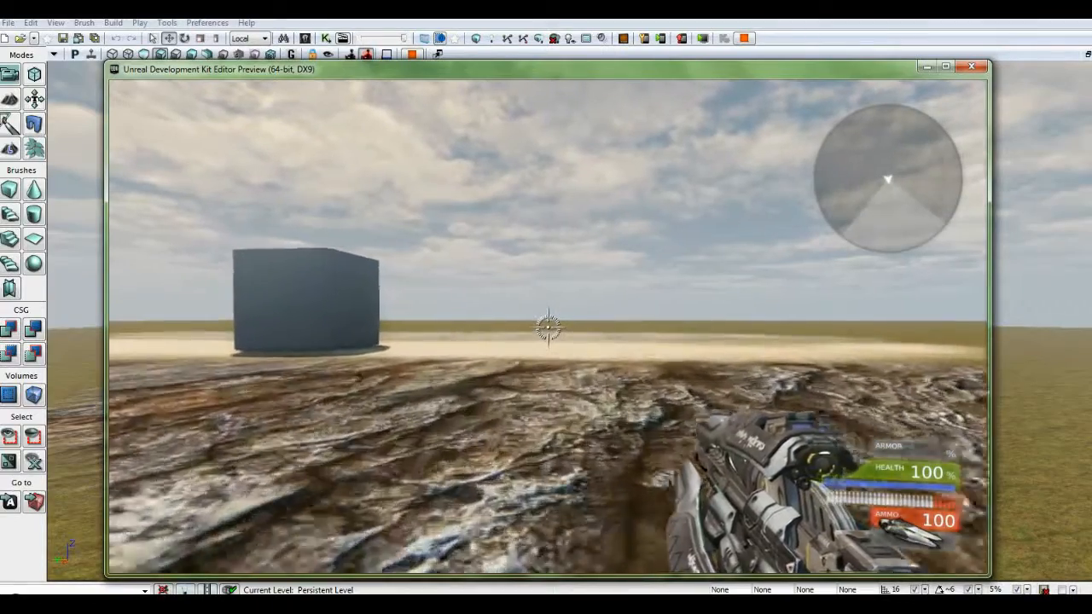
key("w")
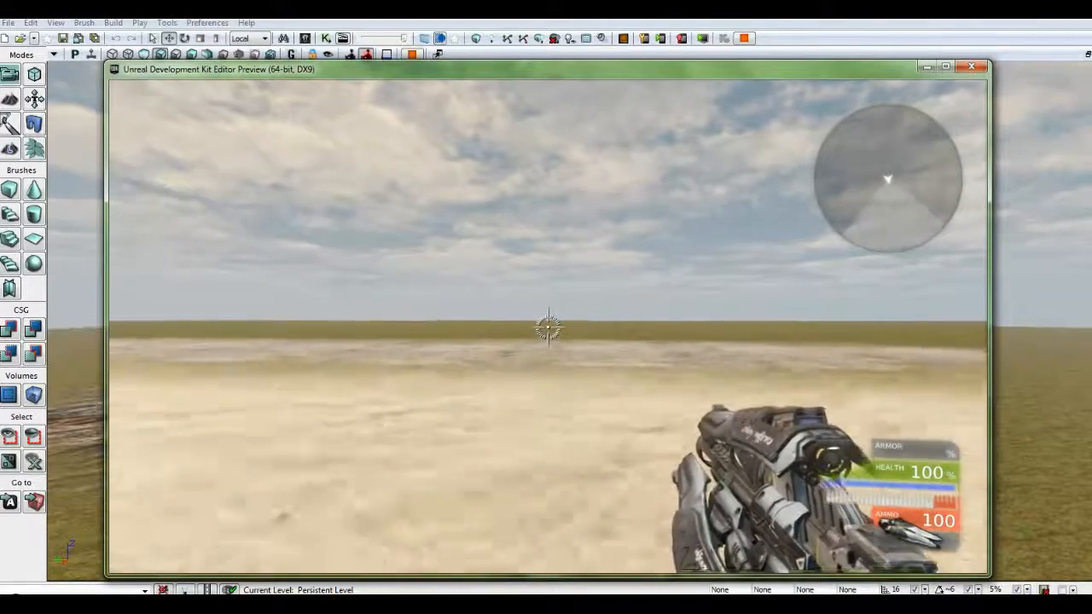
key("w")
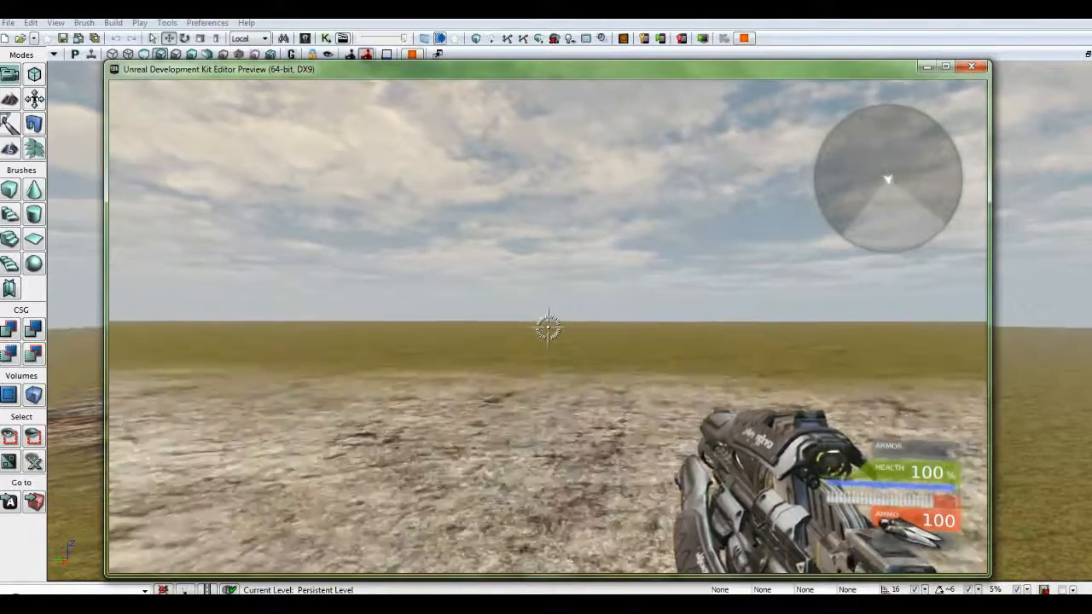
key("Escape")
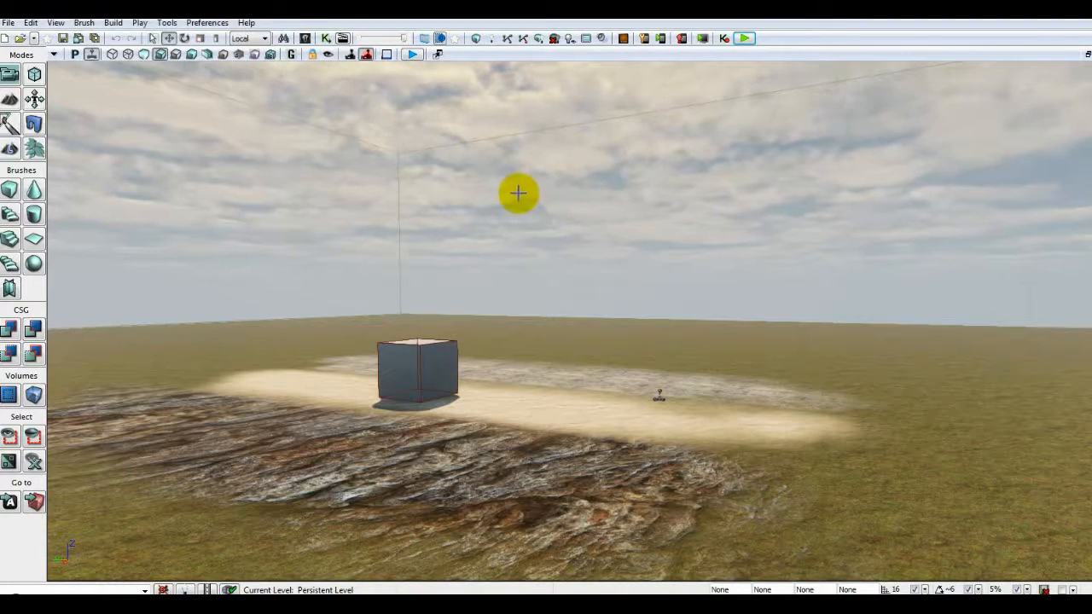
- Save the modified BH_Tutorial_01 package in the Content Browser
left_click(305, 38)
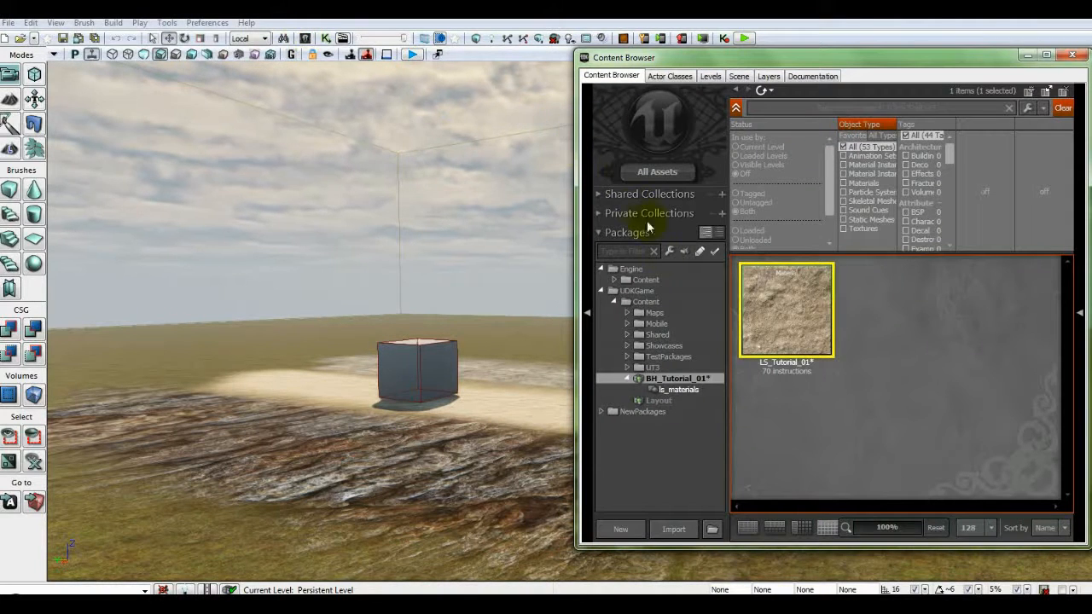
right_click(675, 381)
left_click(697, 386)
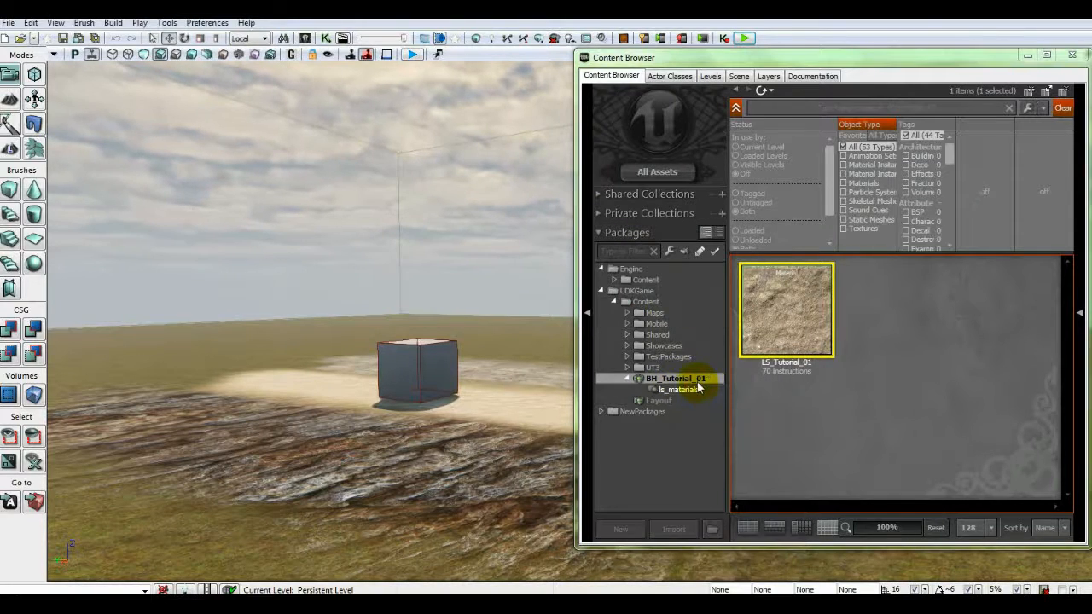
- Locate the physical materials package in the Environments folder of UDKGame's UT3 content and fully load it
left_click(648, 302)
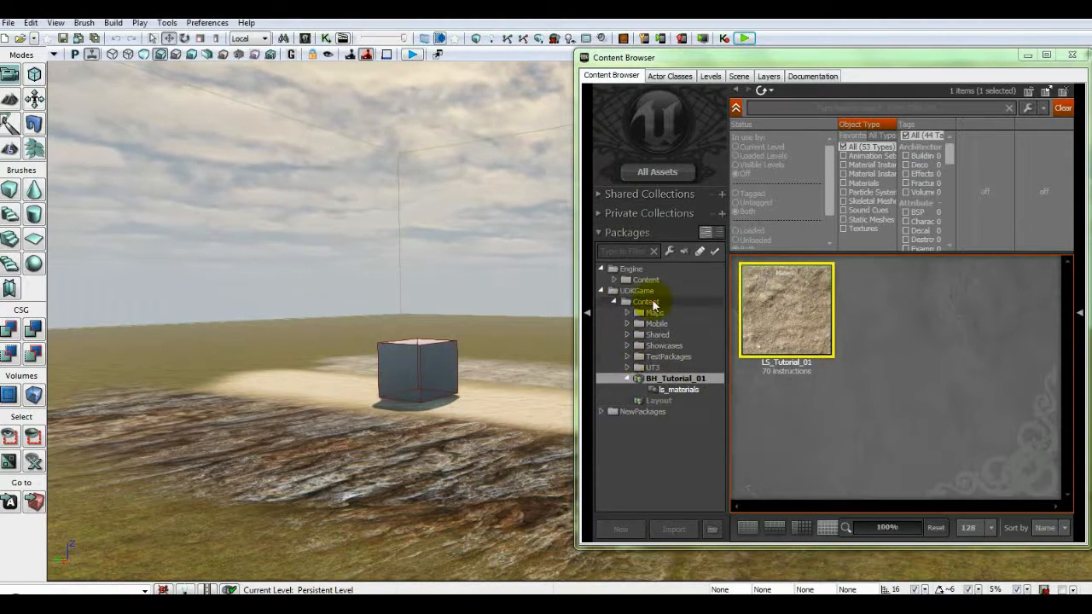
left_click(635, 367)
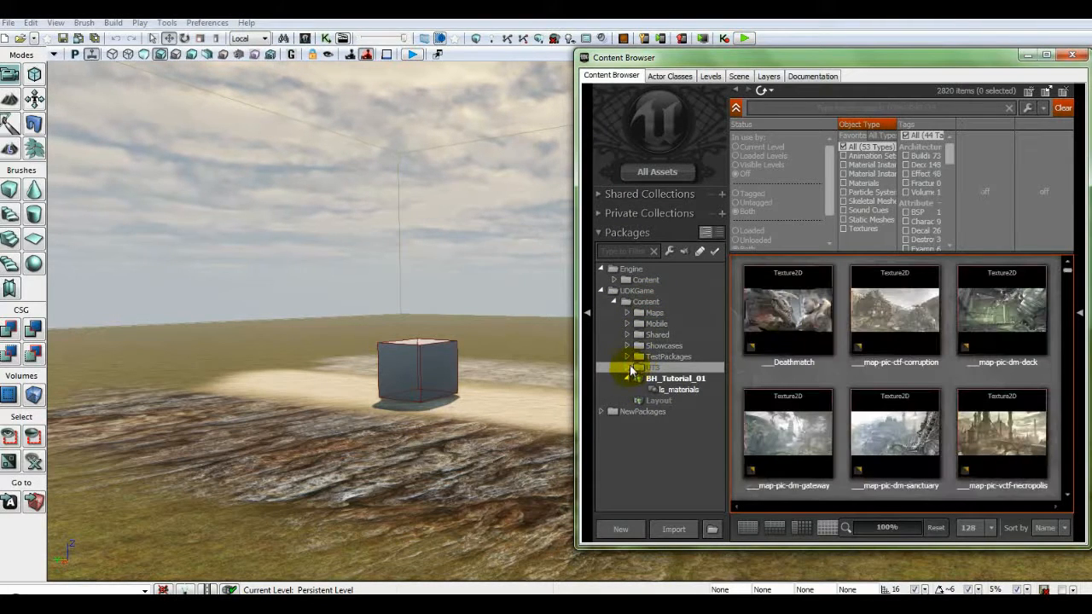
left_click(627, 369)
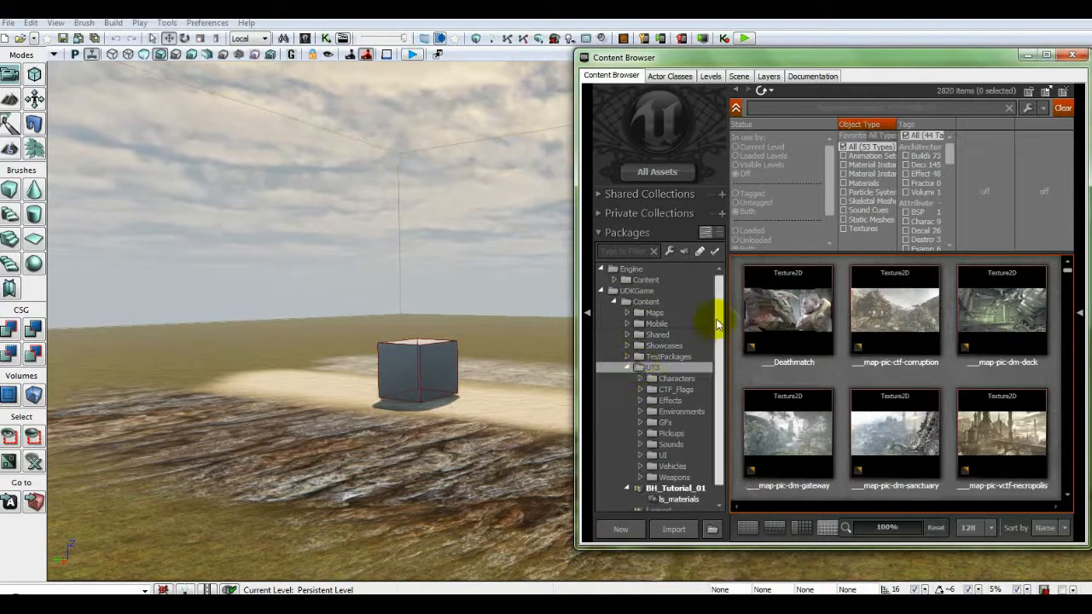
left_click_drag(719, 314, 715, 378)
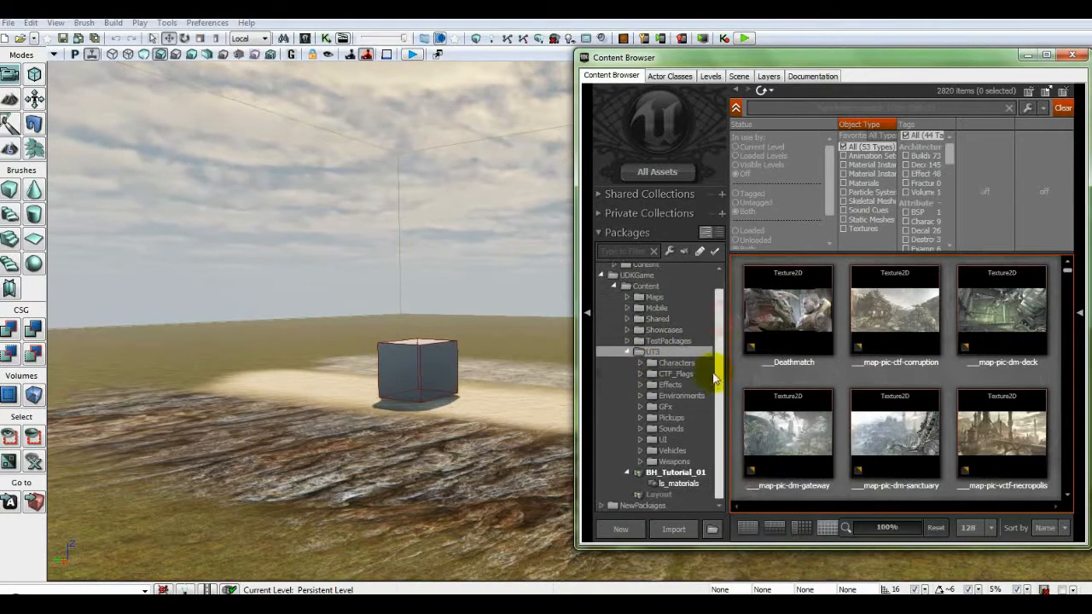
left_click(640, 396)
left_click_drag(719, 290, 706, 415)
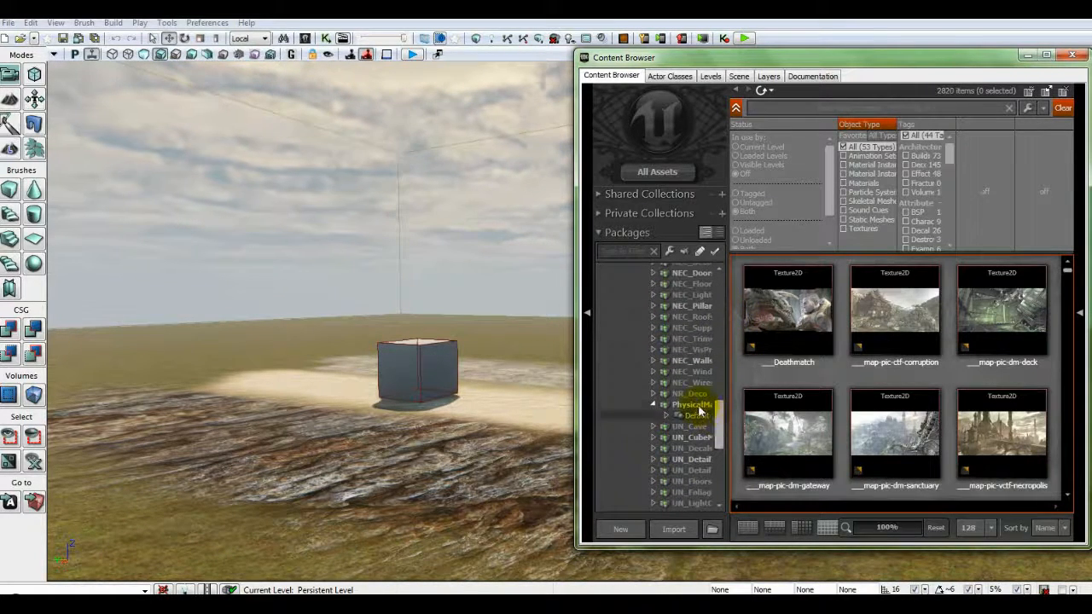
left_click(697, 406)
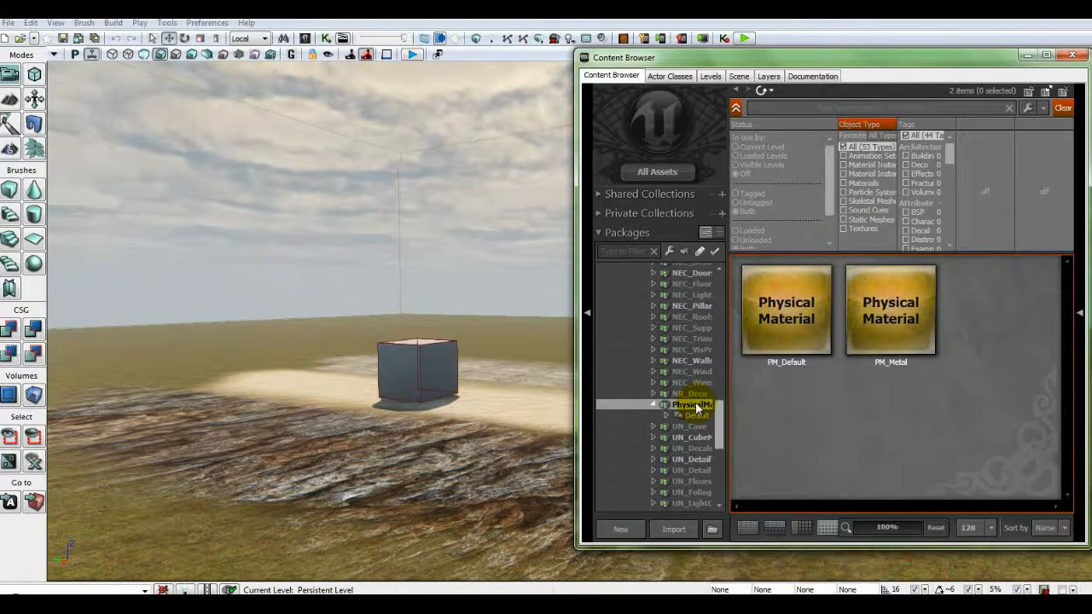
right_click(696, 409)
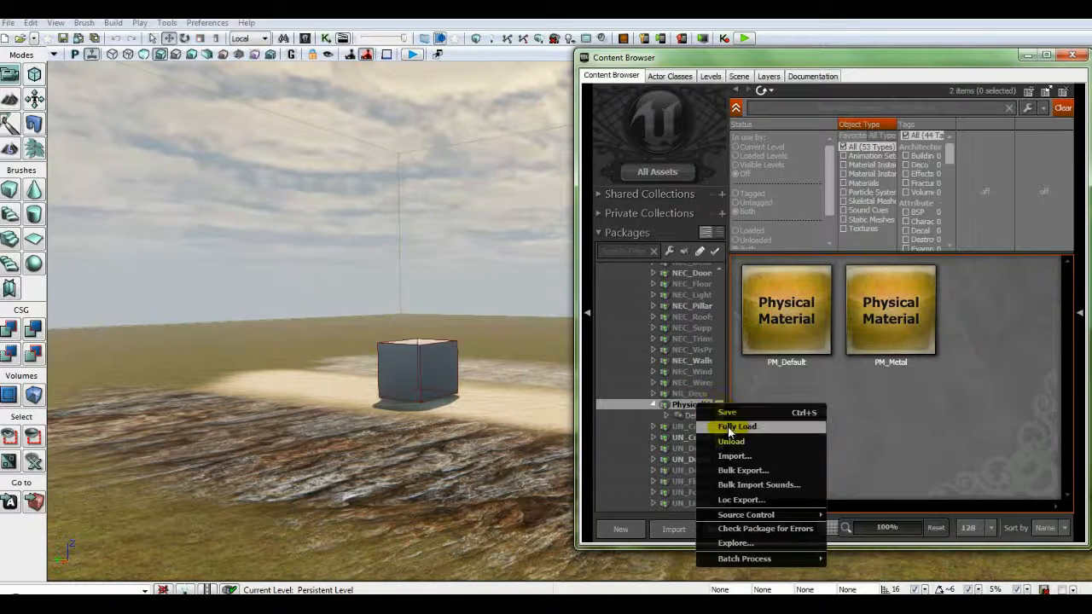
left_click(725, 426)
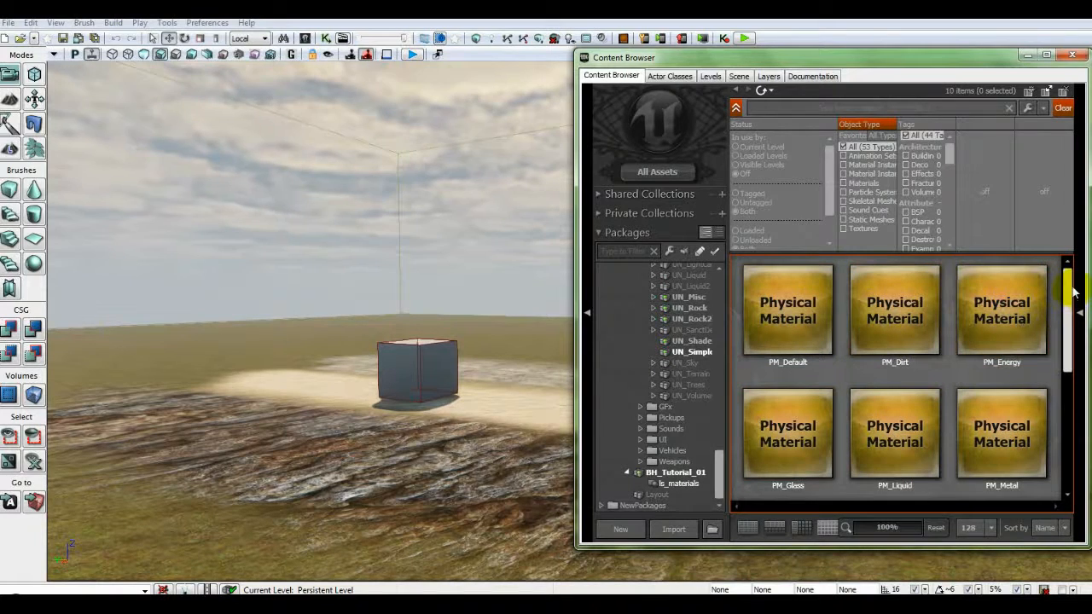
- Select the PM_Dirt physical material and open landscape editing with the target layers' edit mode set to Edit
left_click_drag(1069, 291, 1061, 256)
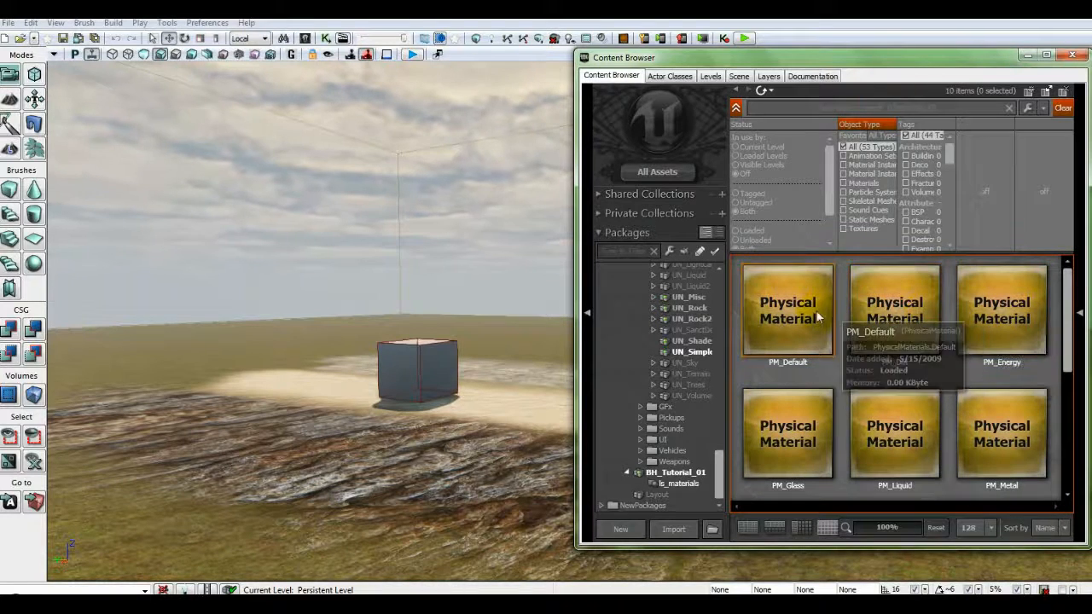
left_click(881, 315)
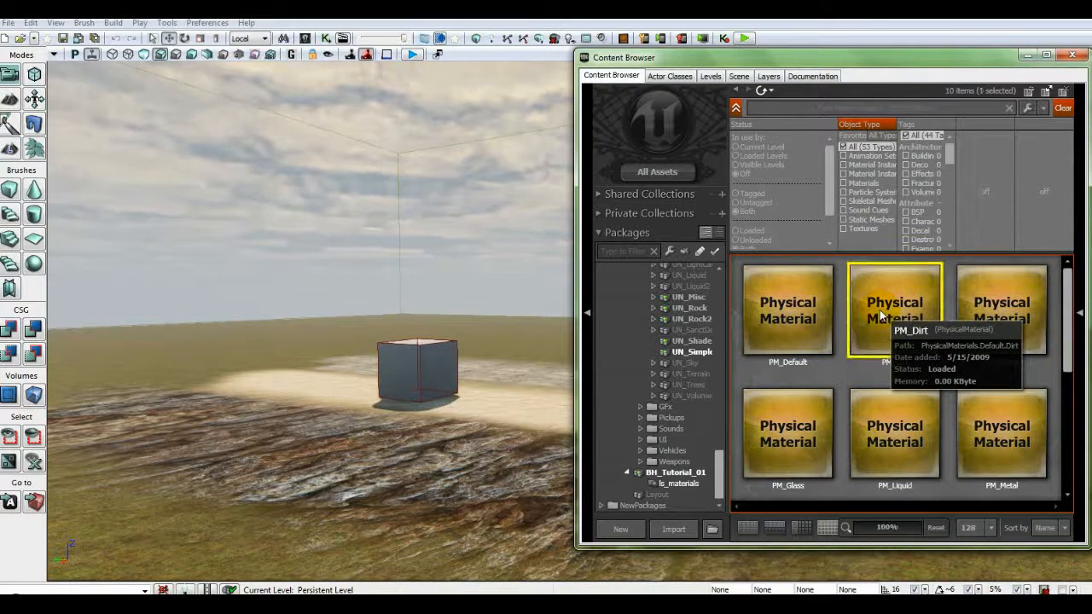
left_click(36, 151)
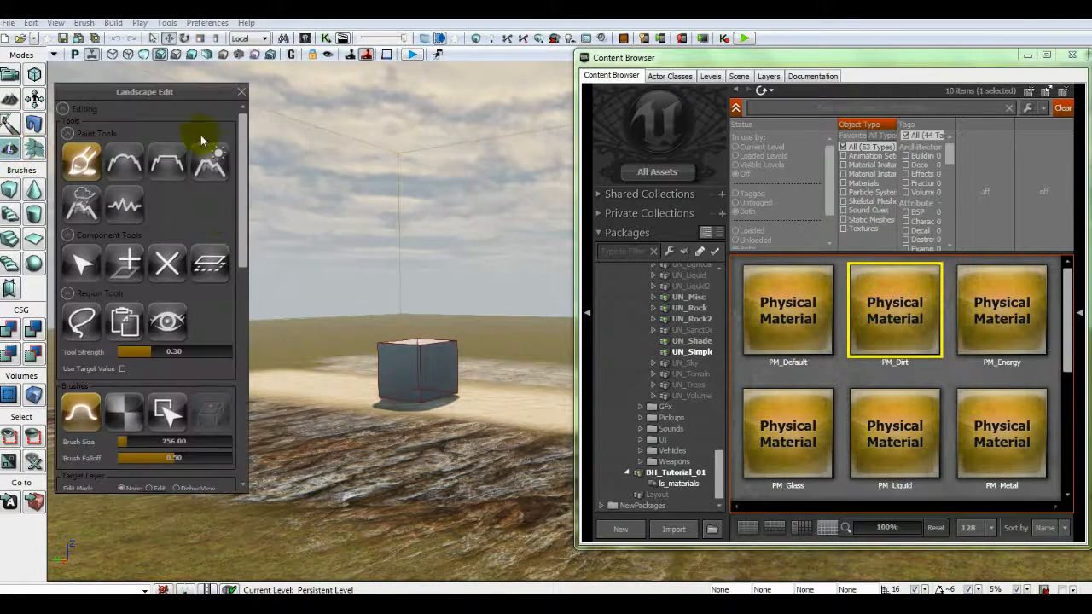
left_click_drag(191, 93, 228, 98)
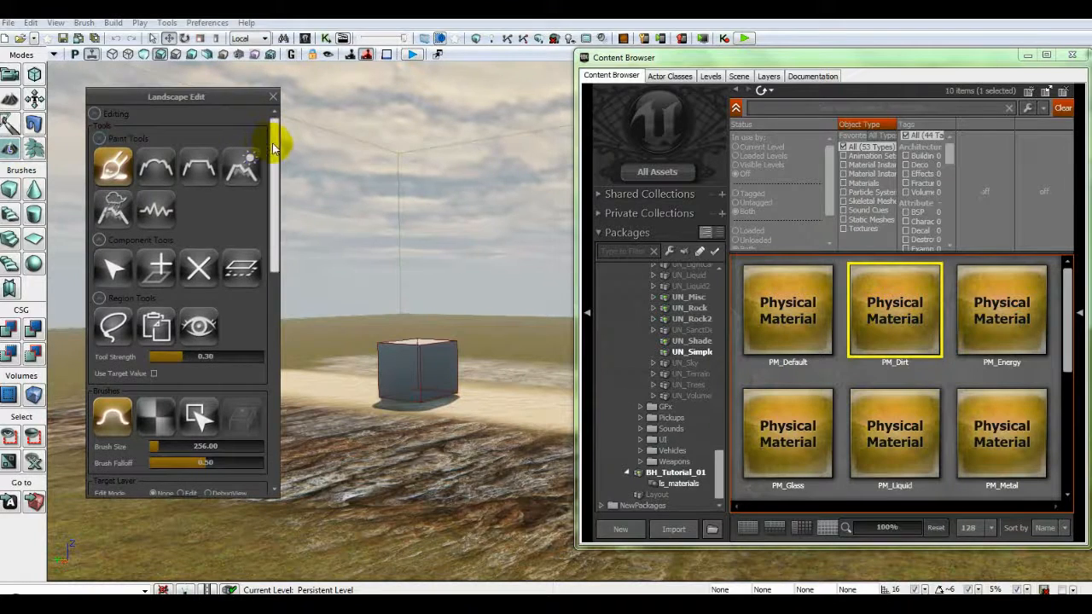
left_click_drag(281, 142, 285, 263)
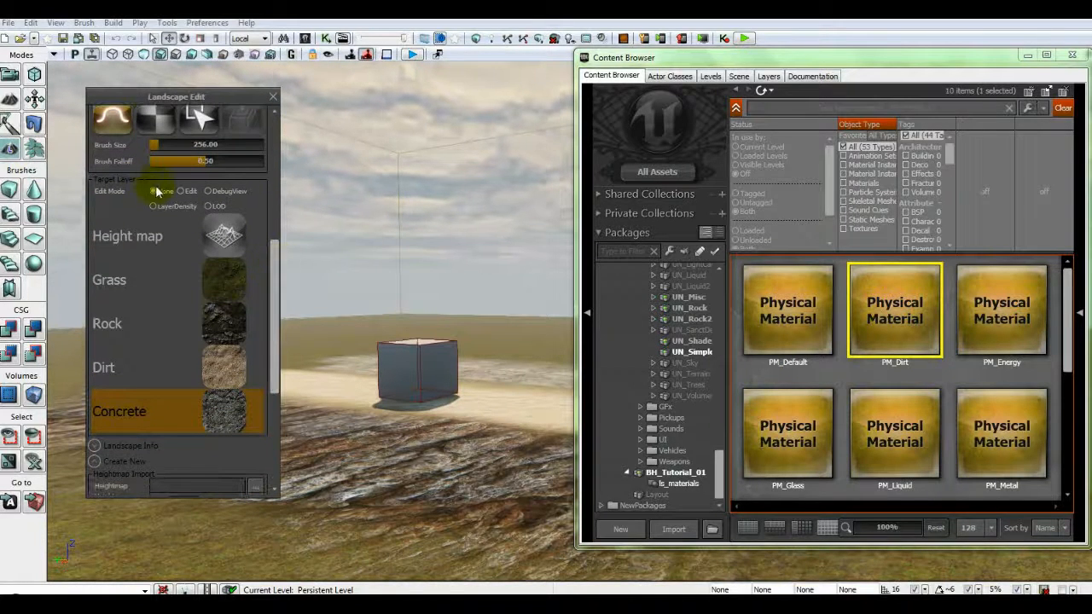
left_click(182, 191)
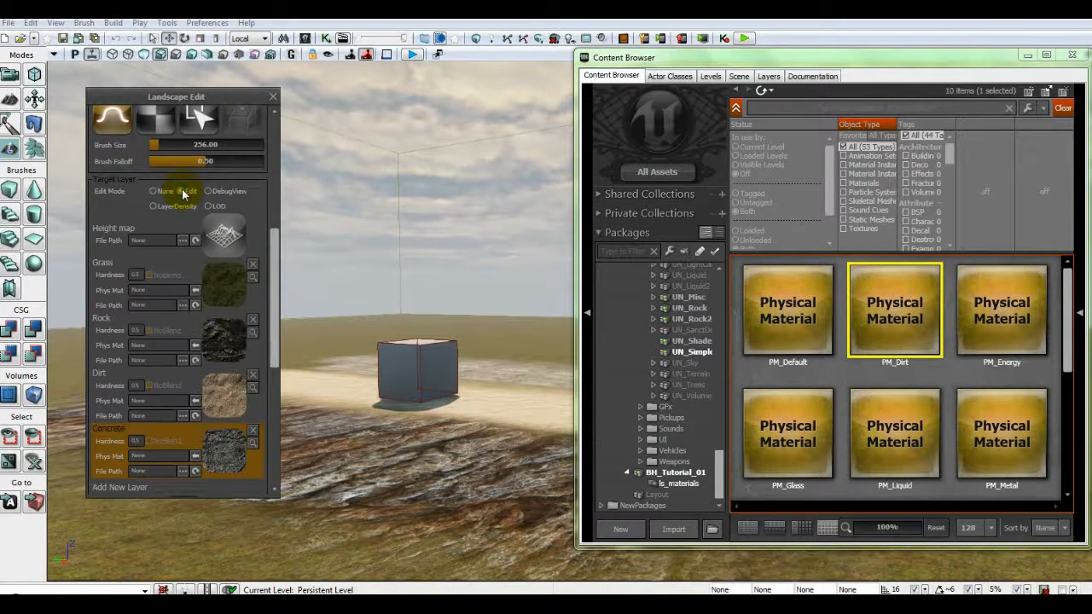
- Assign PM_Dirt as the physical material of the Grass and Dirt landscape layers
left_click(221, 286)
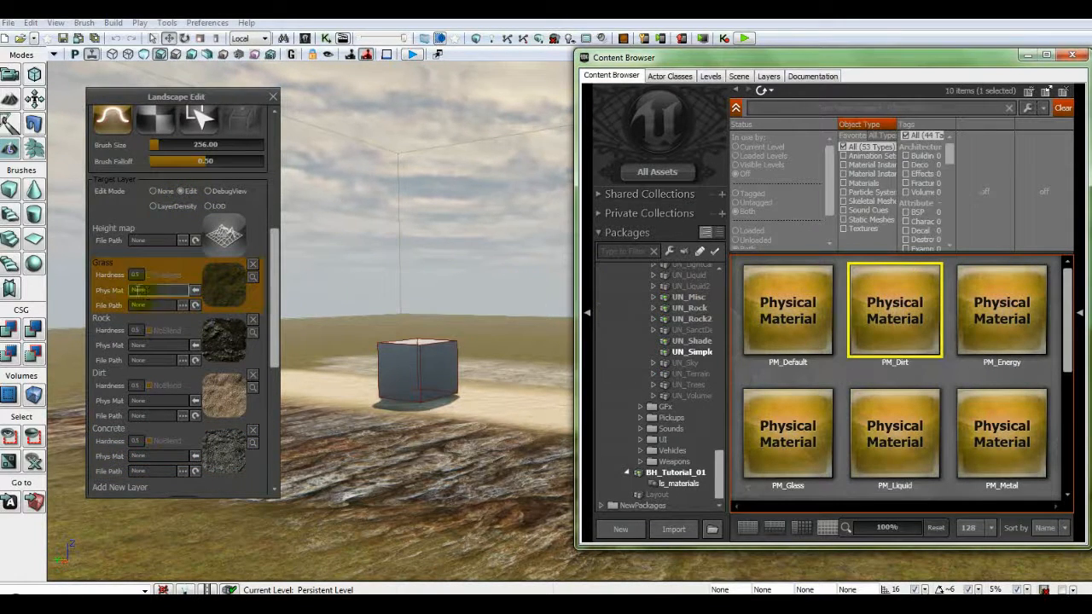
left_click(196, 292)
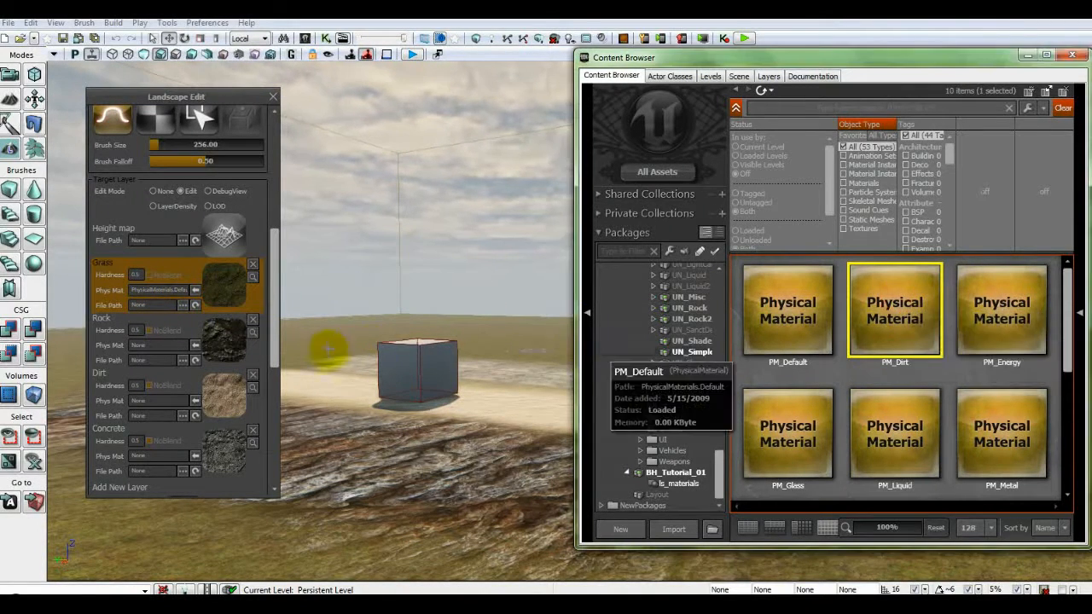
left_click(226, 393)
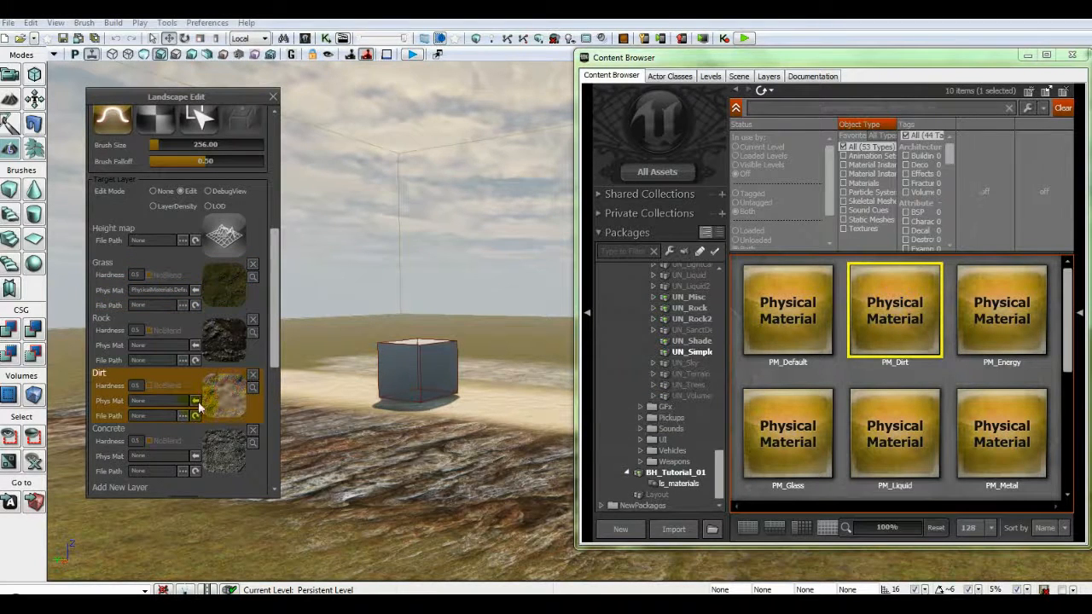
left_click(195, 402)
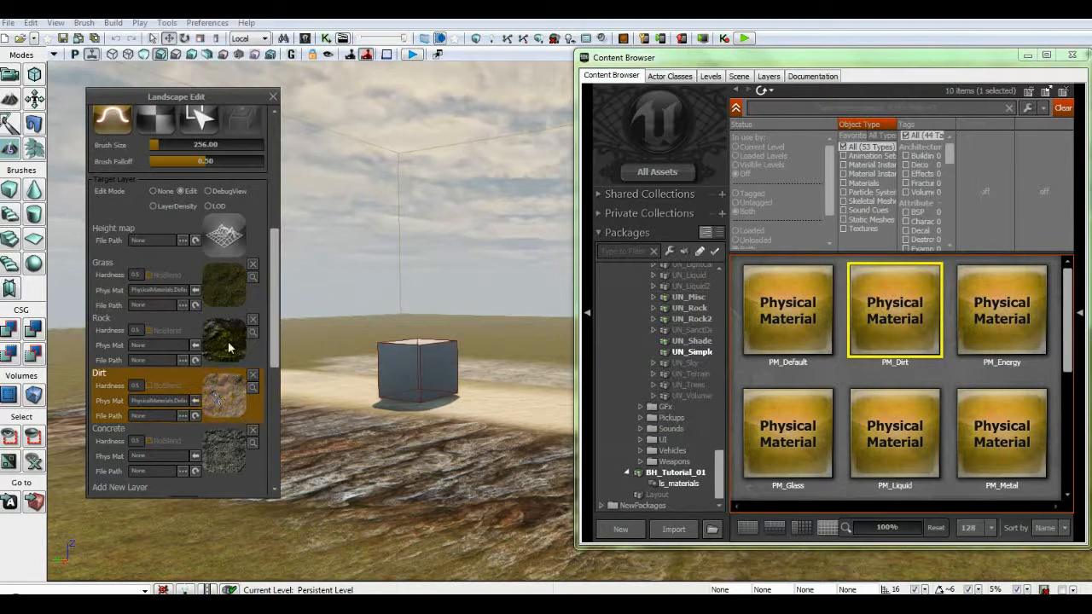
- Assign the PM_Stone physical material to the Rock and Concrete landscape layers
left_click(229, 343)
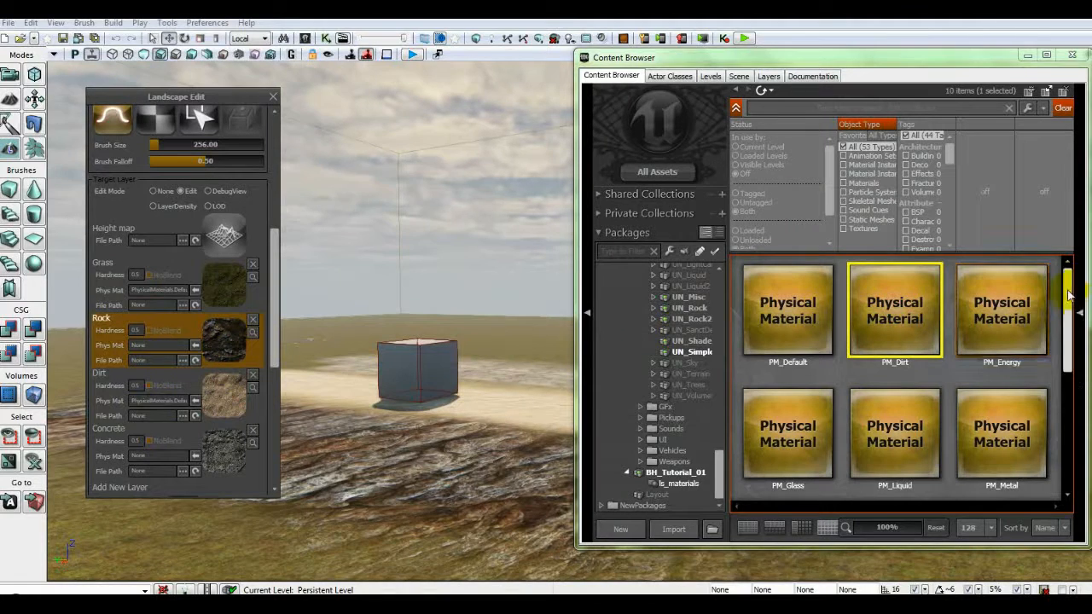
left_click_drag(1072, 307, 1073, 376)
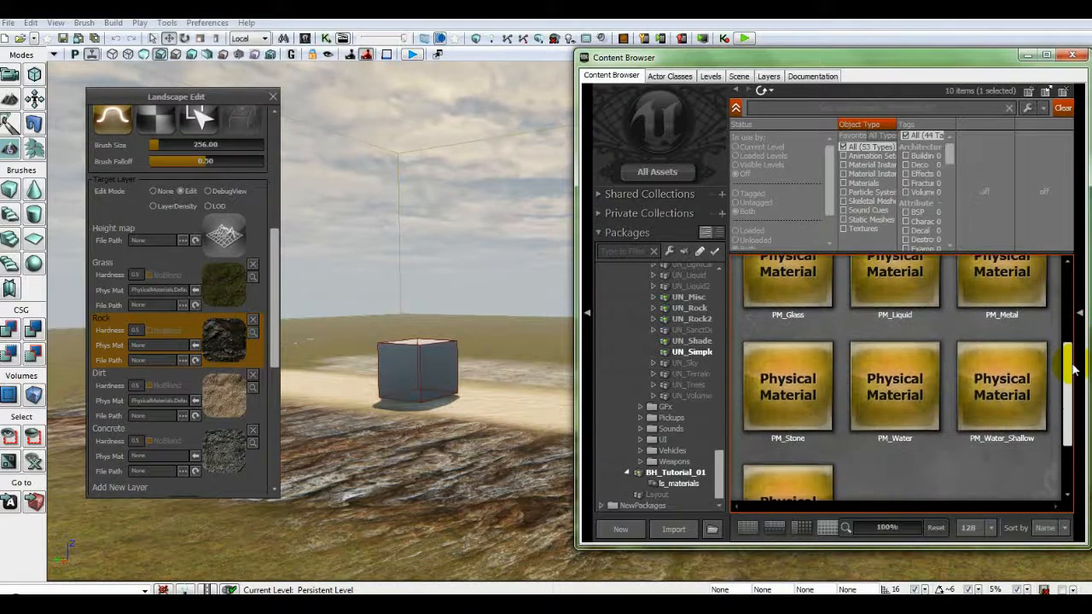
left_click(795, 397)
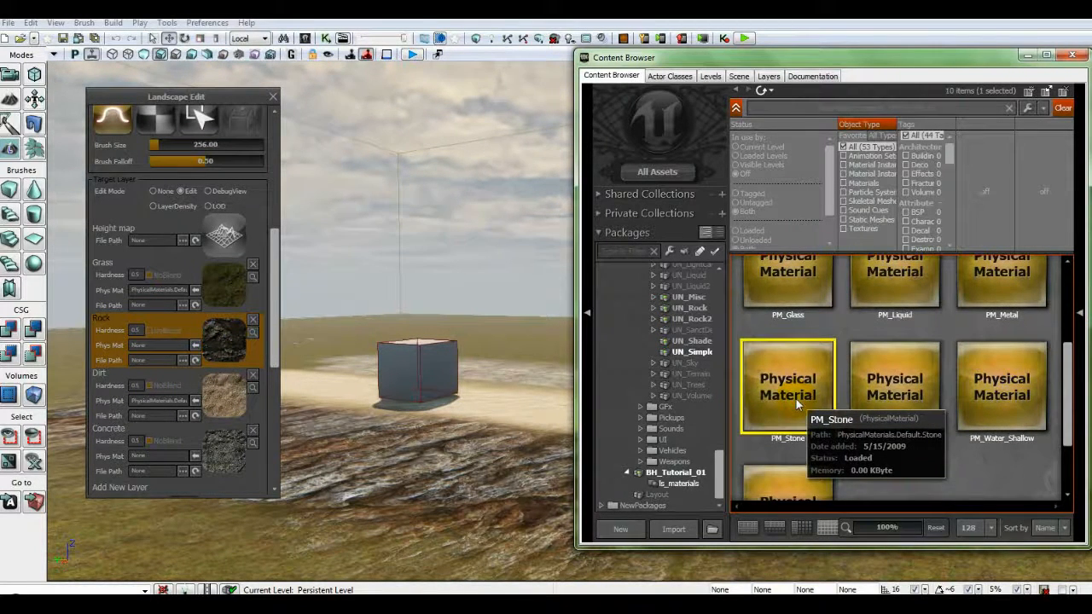
left_click_drag(795, 397, 215, 369)
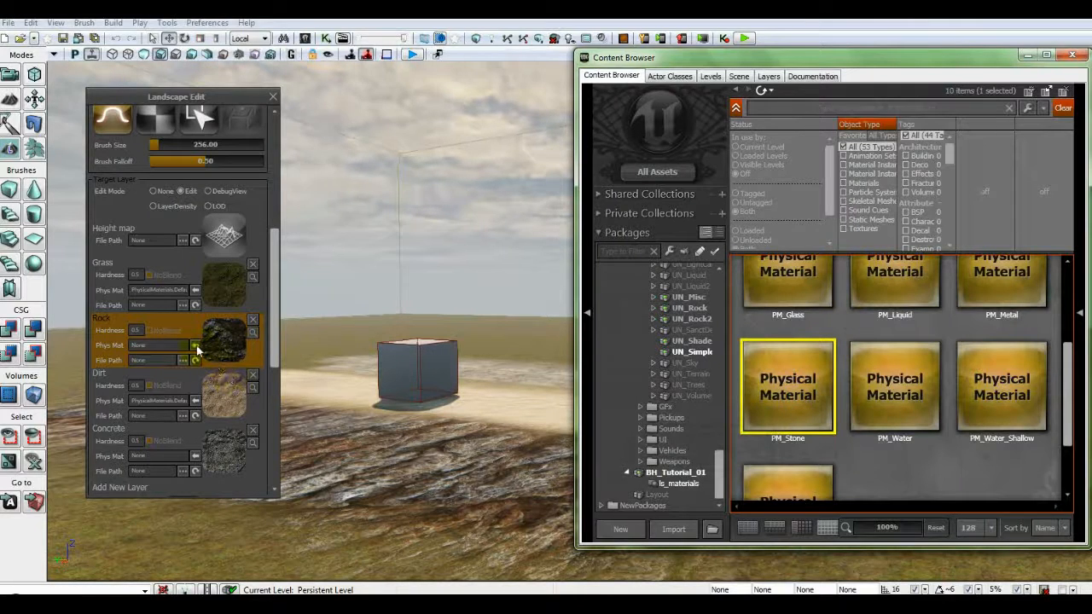
left_click(197, 348)
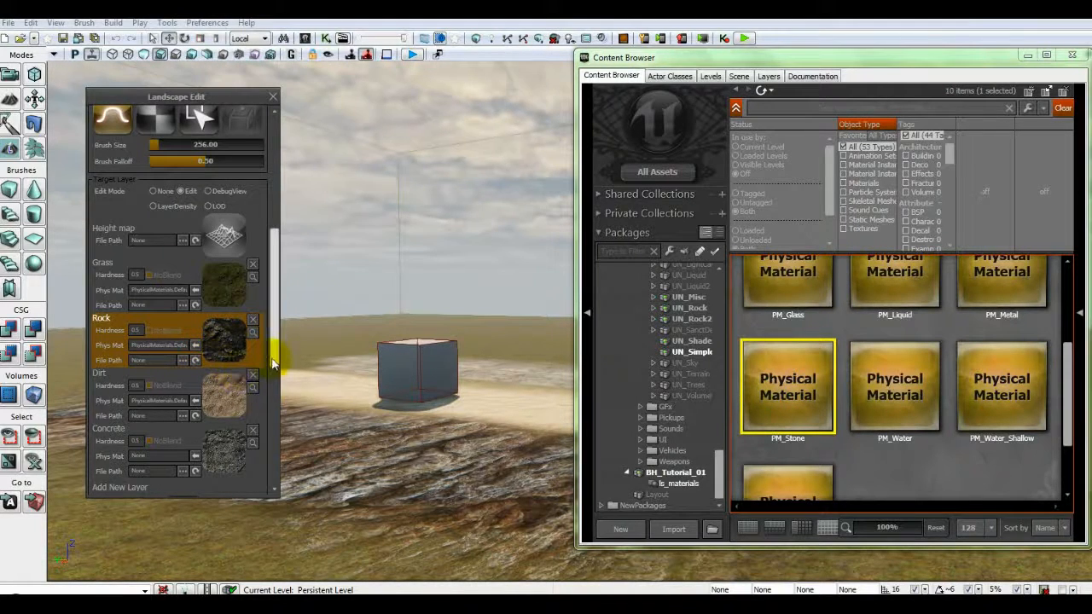
left_click_drag(274, 362, 273, 411)
left_click(233, 311)
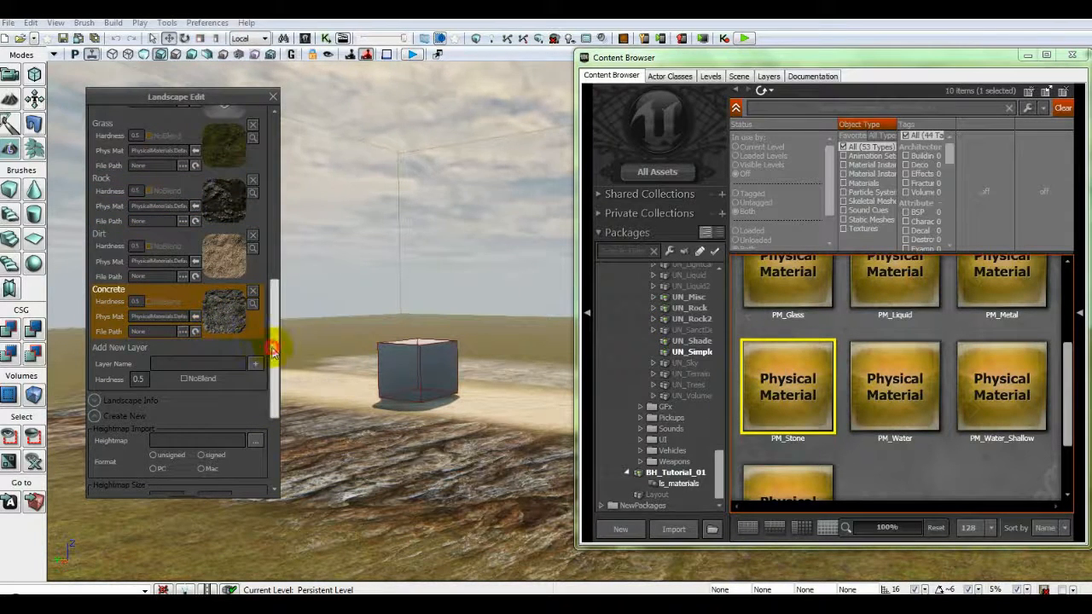
- Set the target layers' edit mode back to None and close the Landscape Edit window
left_click_drag(274, 350, 274, 250)
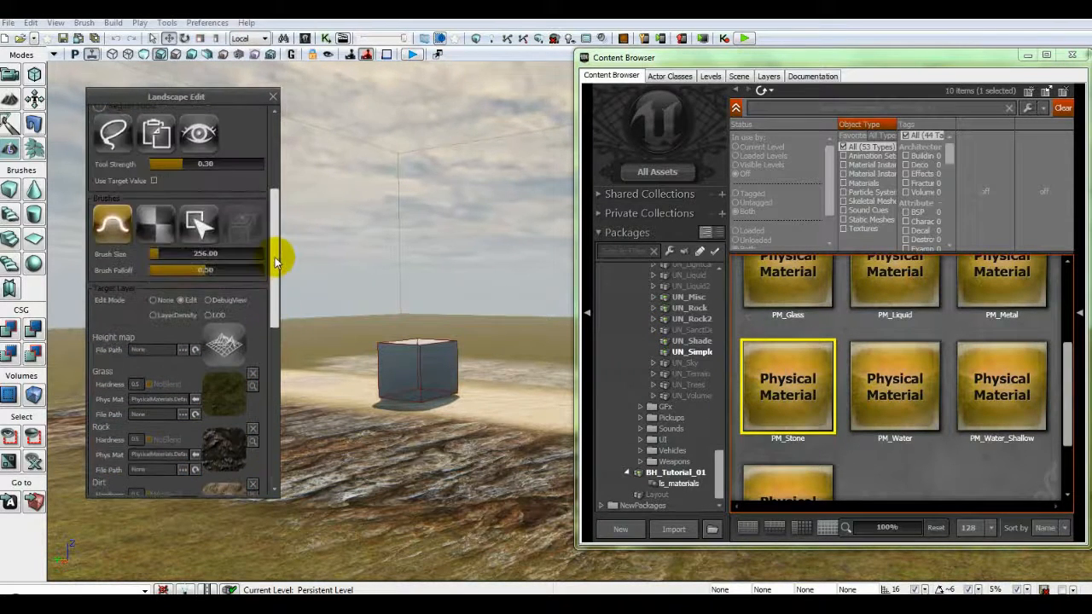
left_click(162, 303)
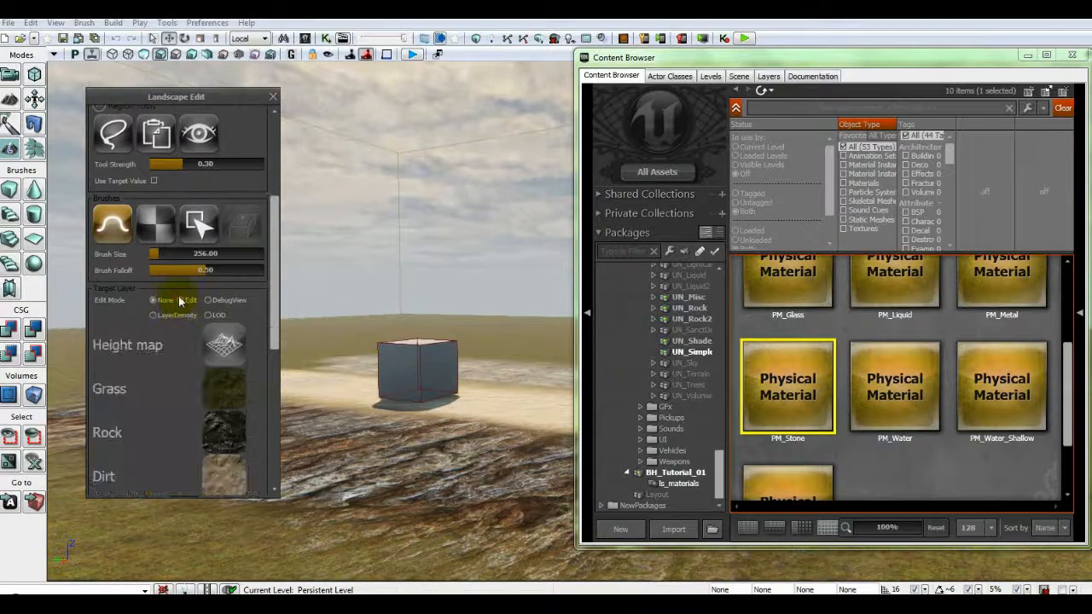
left_click(273, 99)
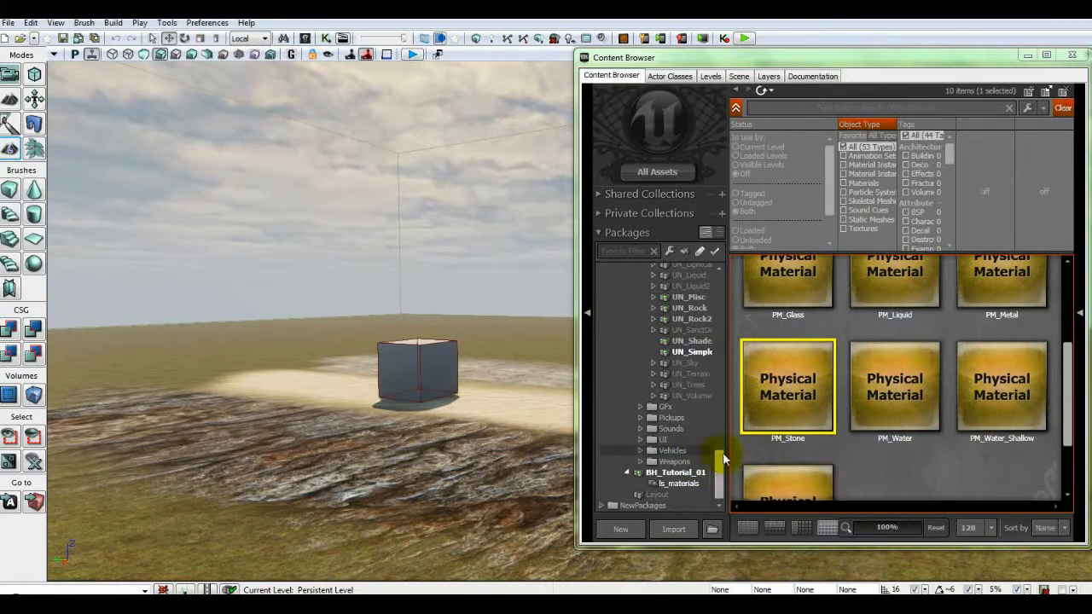
- Collapse the Environments and UT3 folders, show the contents of the BH_Tutorial_01 package, and close the Content Browser
left_click_drag(723, 459, 695, 304)
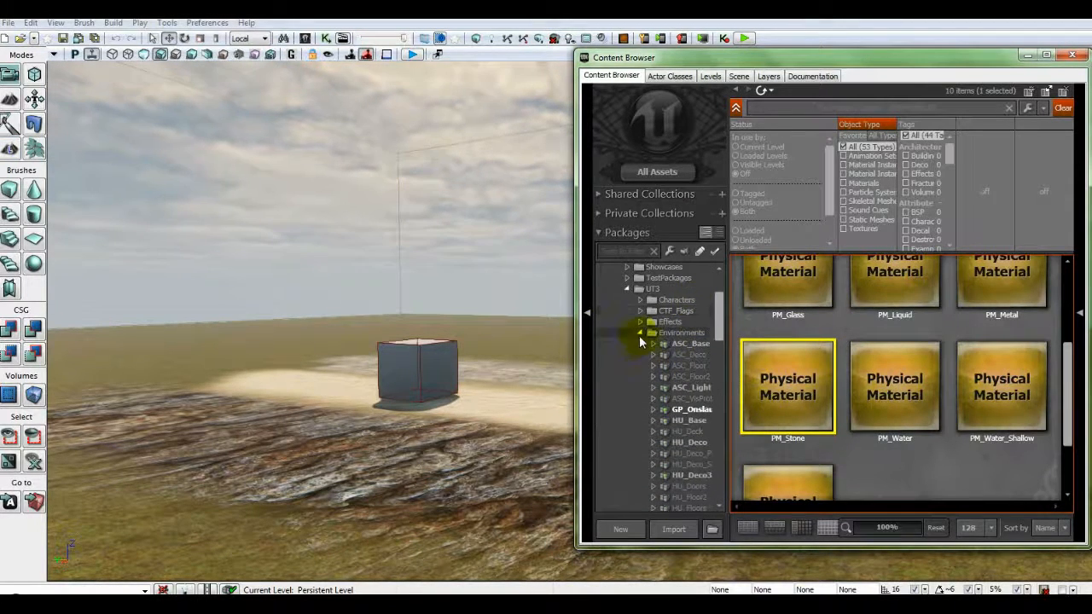
left_click(639, 333)
left_click(628, 351)
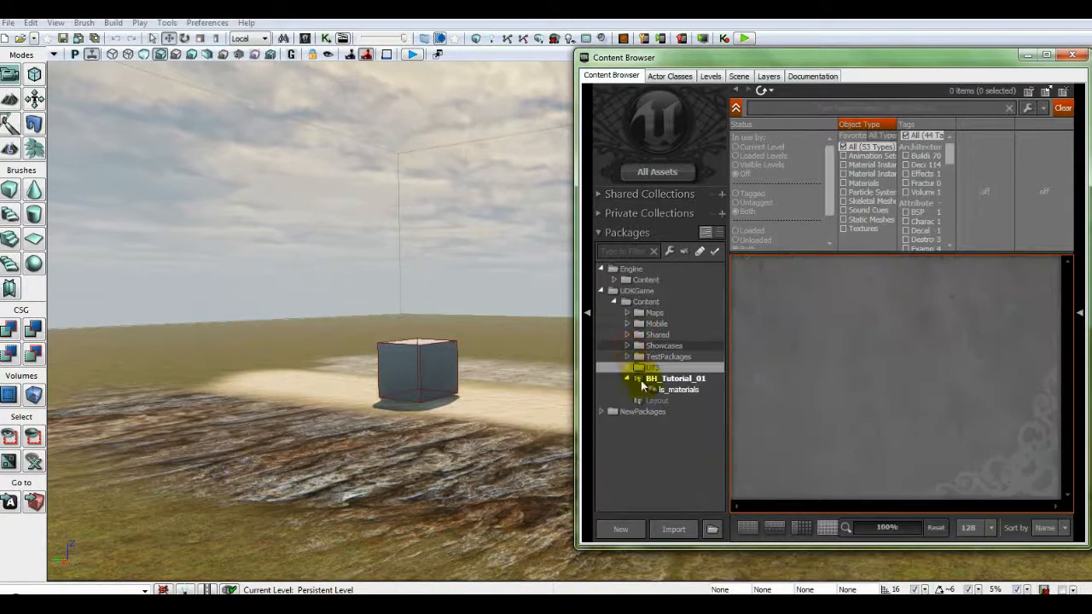
left_click(669, 378)
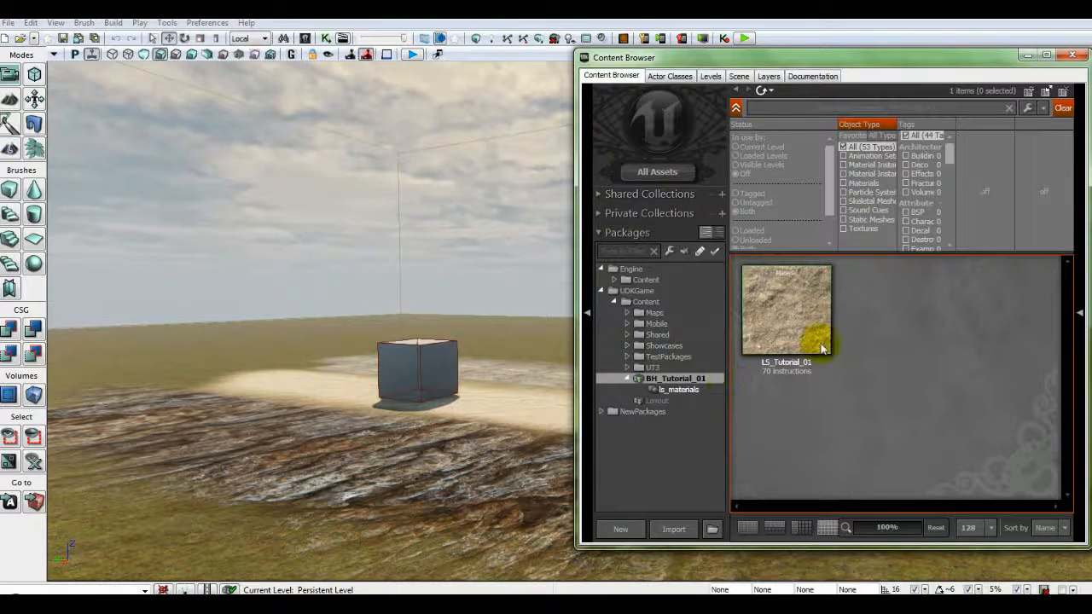
left_click(1069, 57)
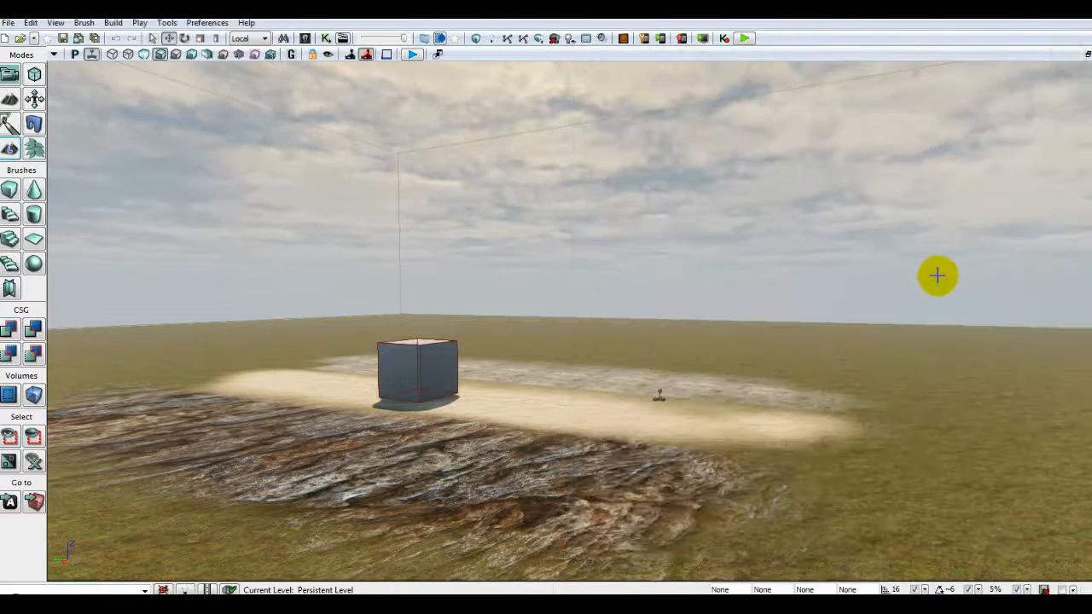
- Build the whole level, including its lighting, and close the Swarm Agent and Map Check windows
left_click(539, 42)
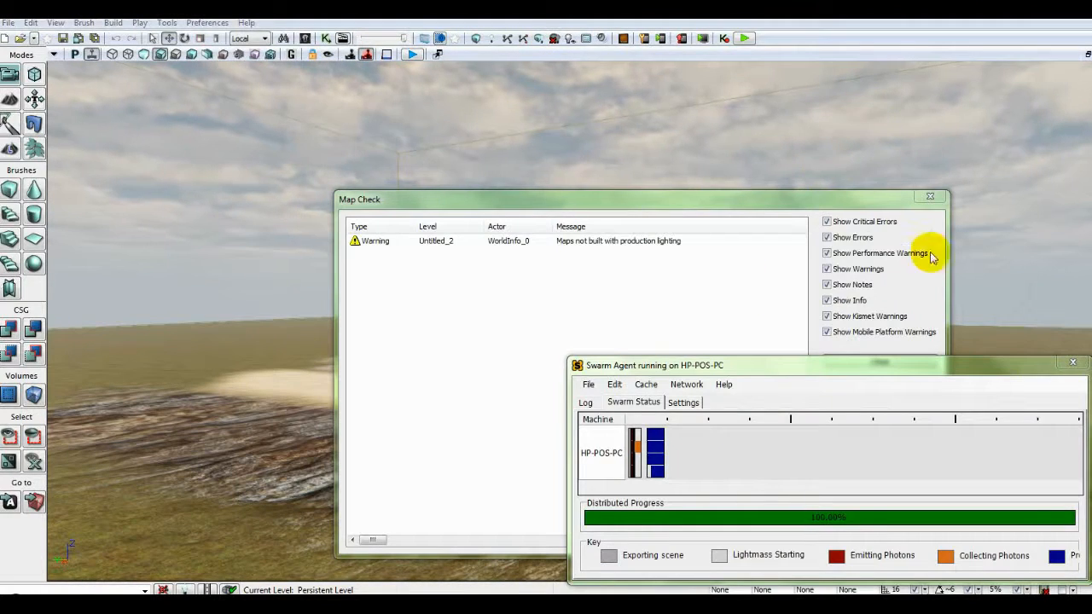
left_click(1073, 364)
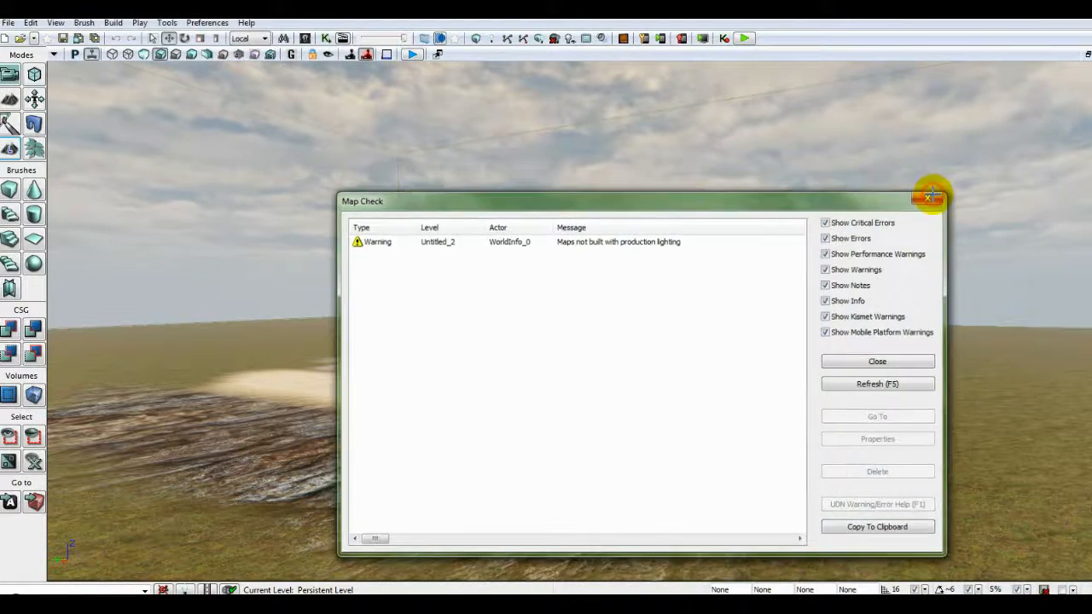
left_click(928, 197)
- Play-test the level by walking across the grass, sandy path, rock and concrete landscape layers, and end the play session
left_click_drag(853, 273, 862, 176)
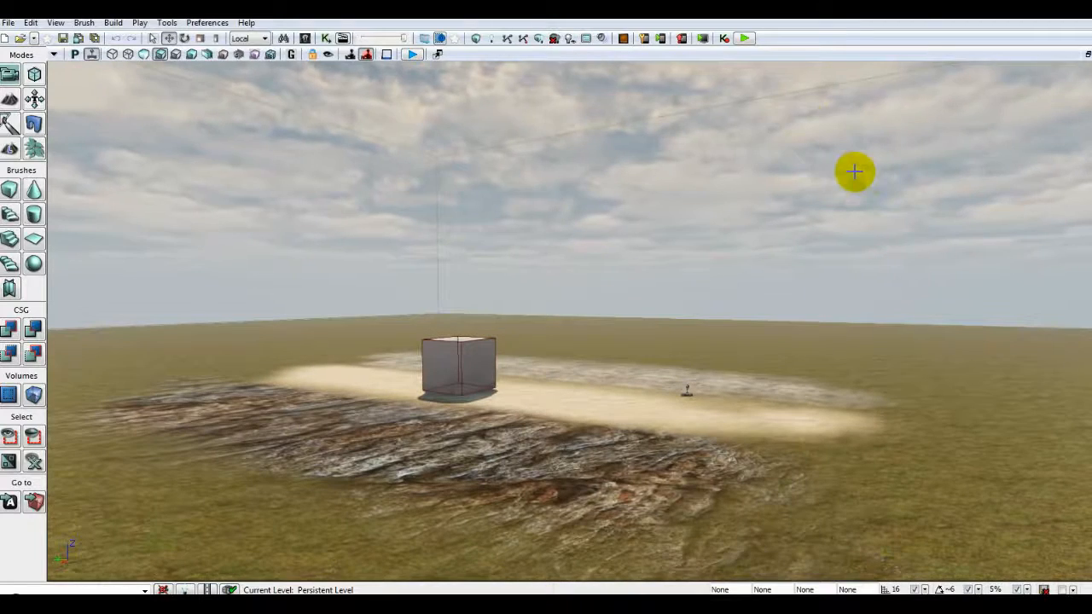
left_click(746, 39)
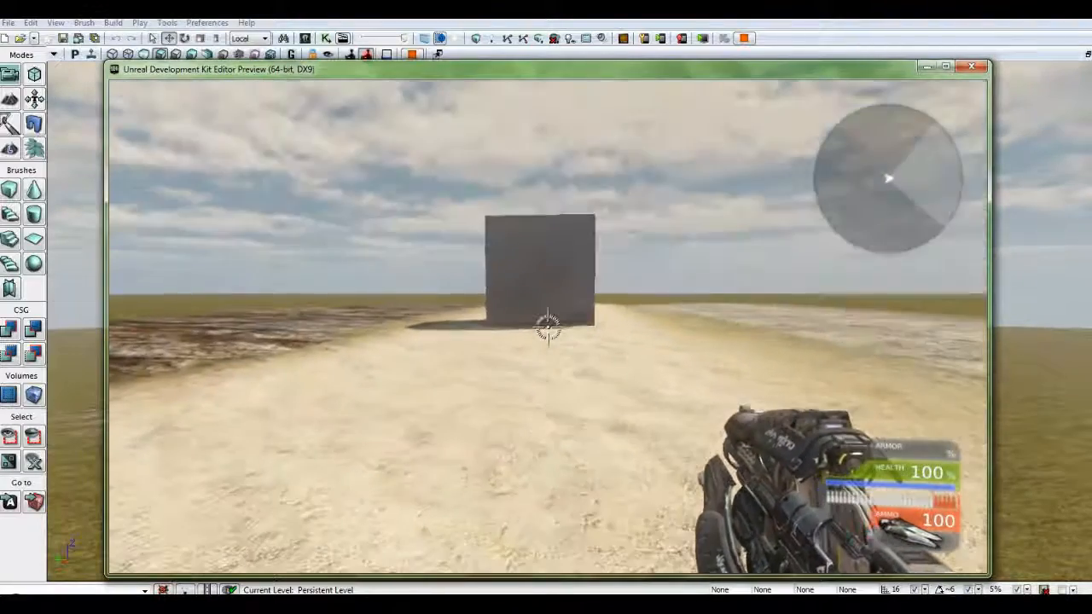
key("s")
key("s")
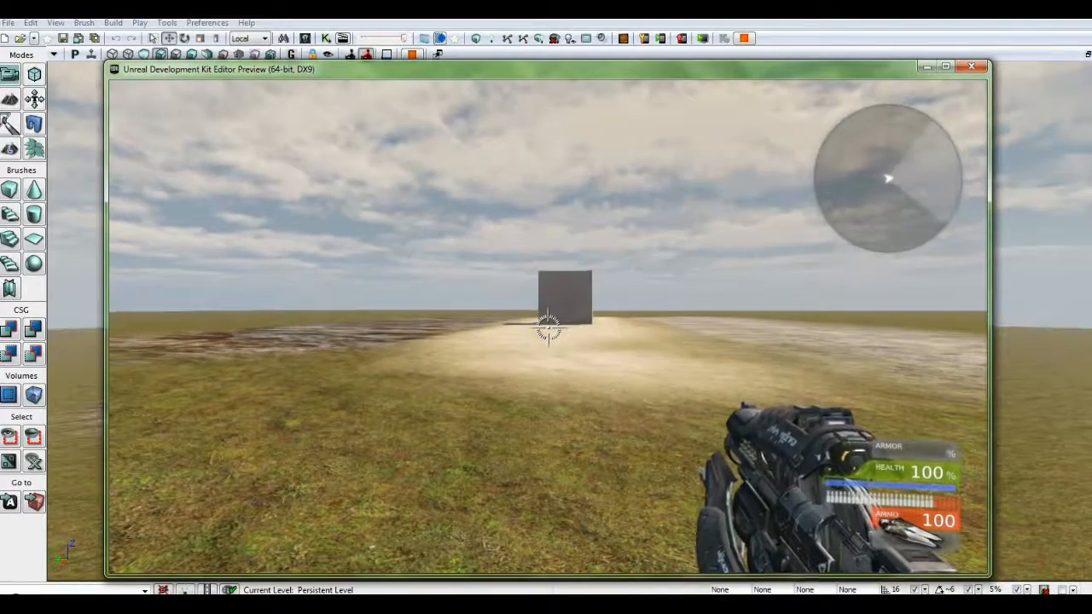
key("w")
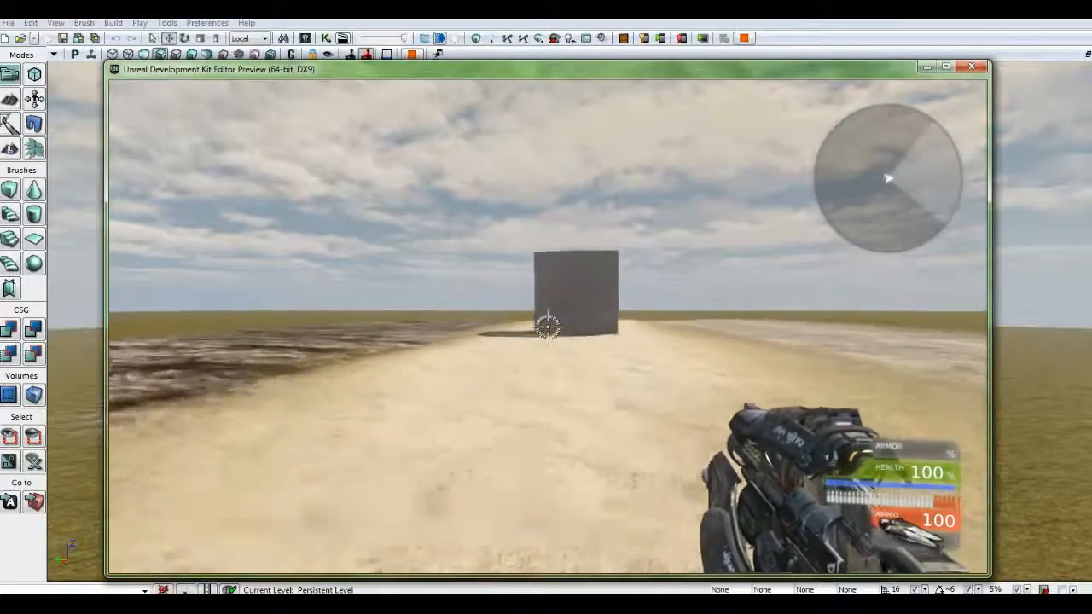
key("w")
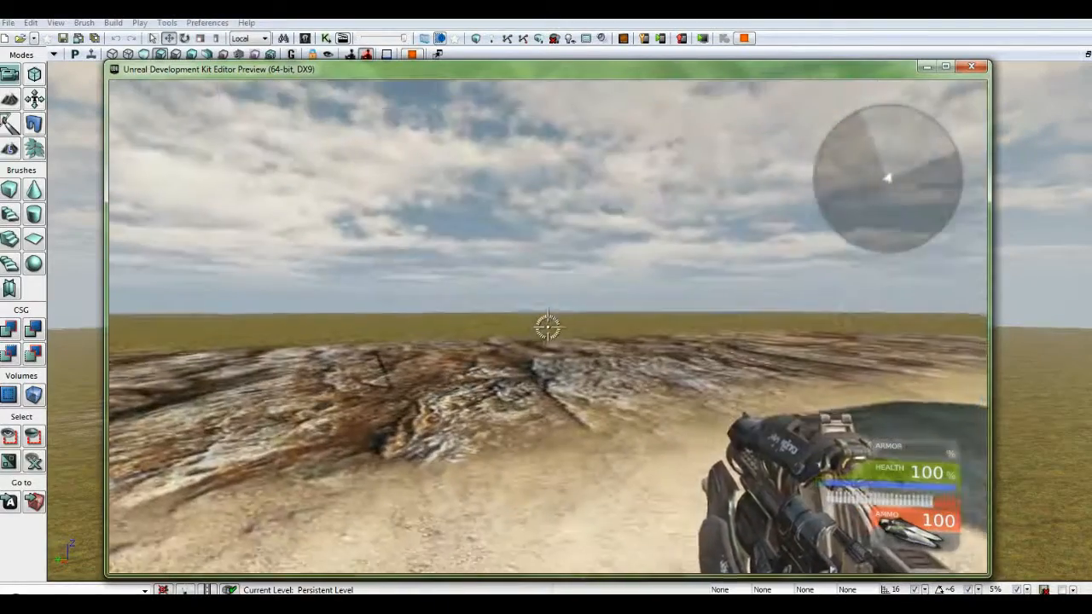
key("w")
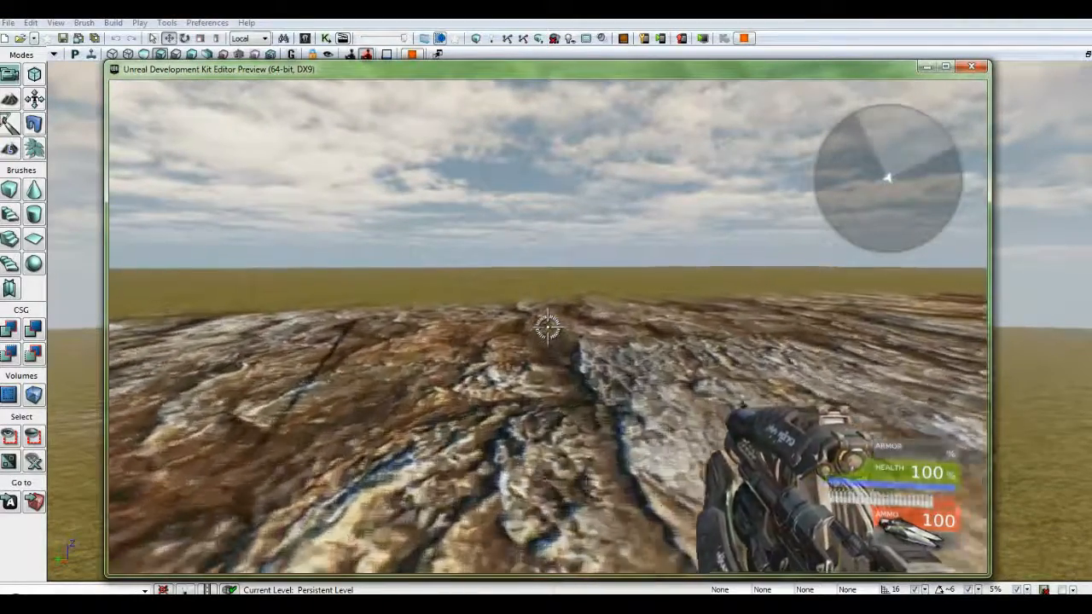
key("w")
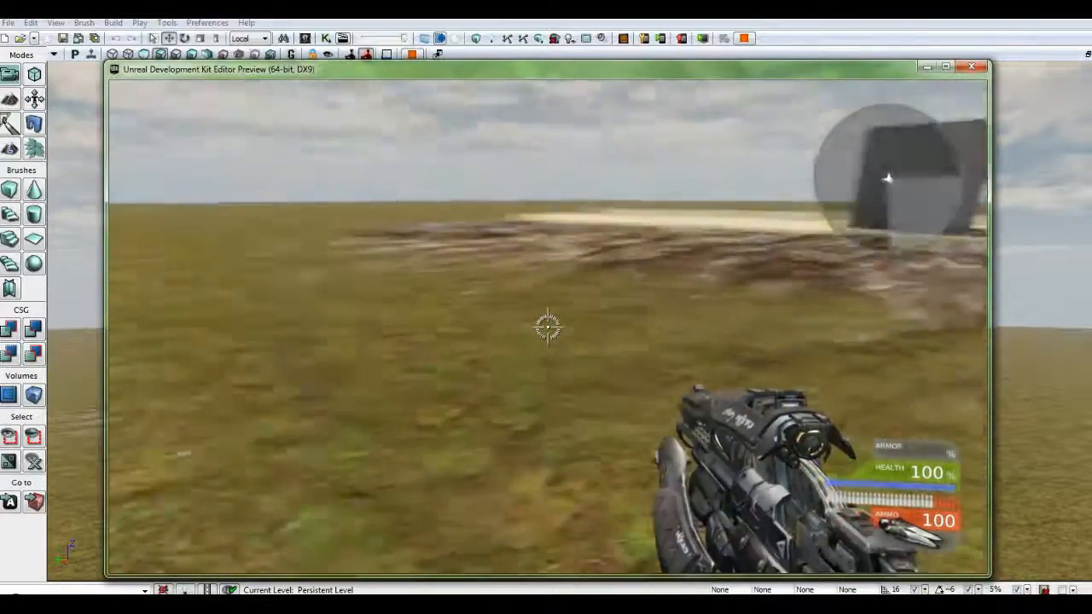
key("w")
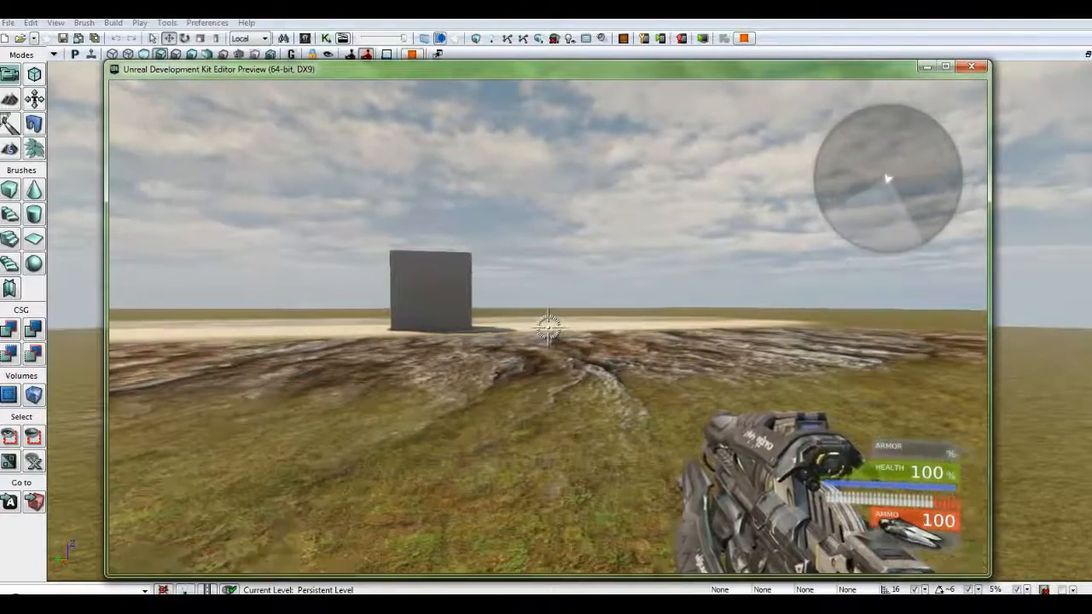
key("w")
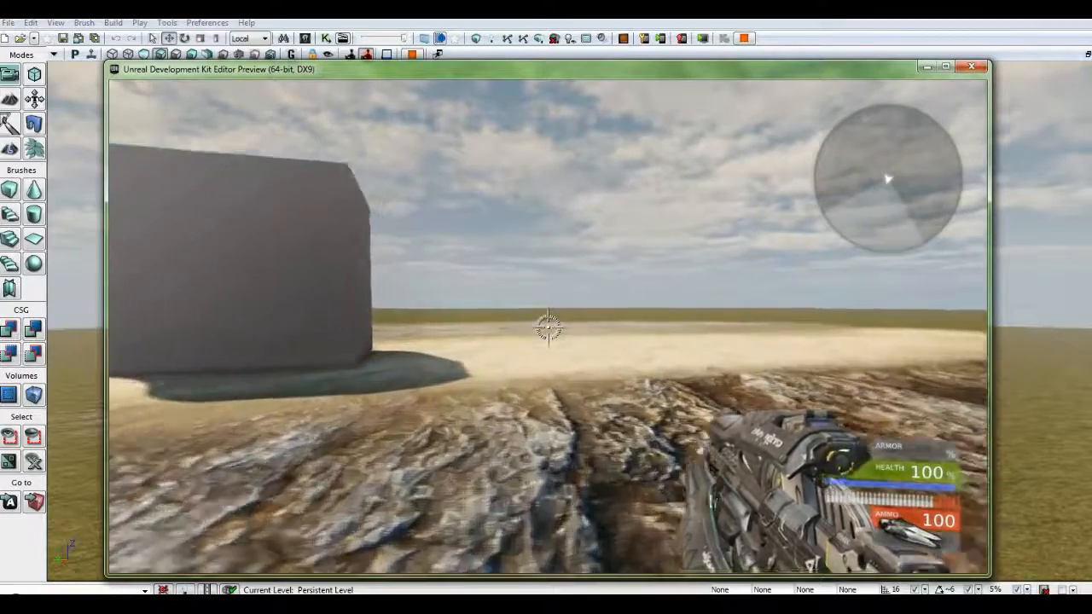
key("w")
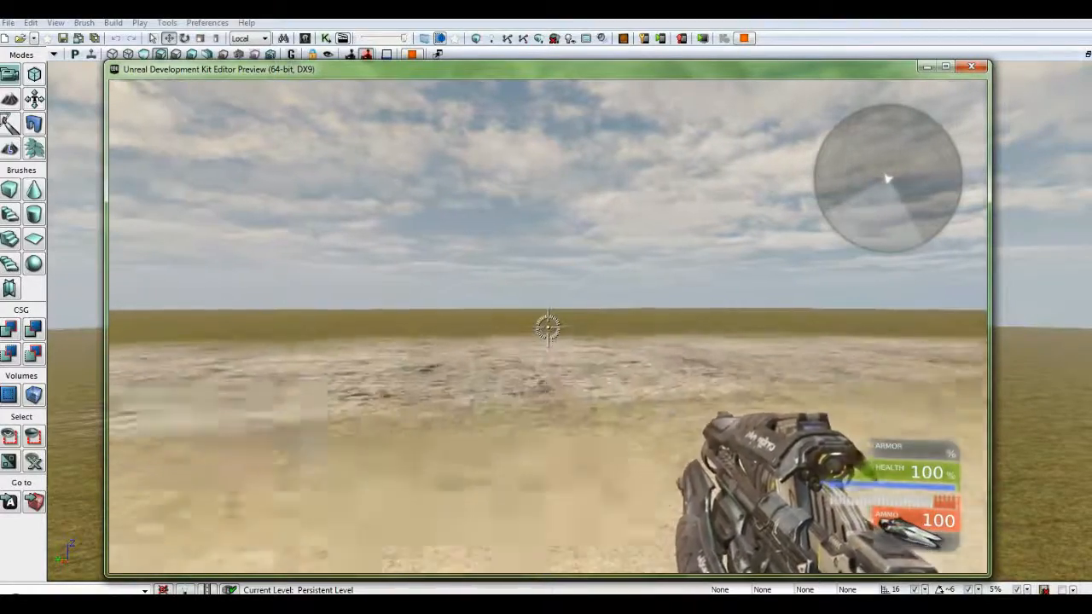
key("w")
key("w")
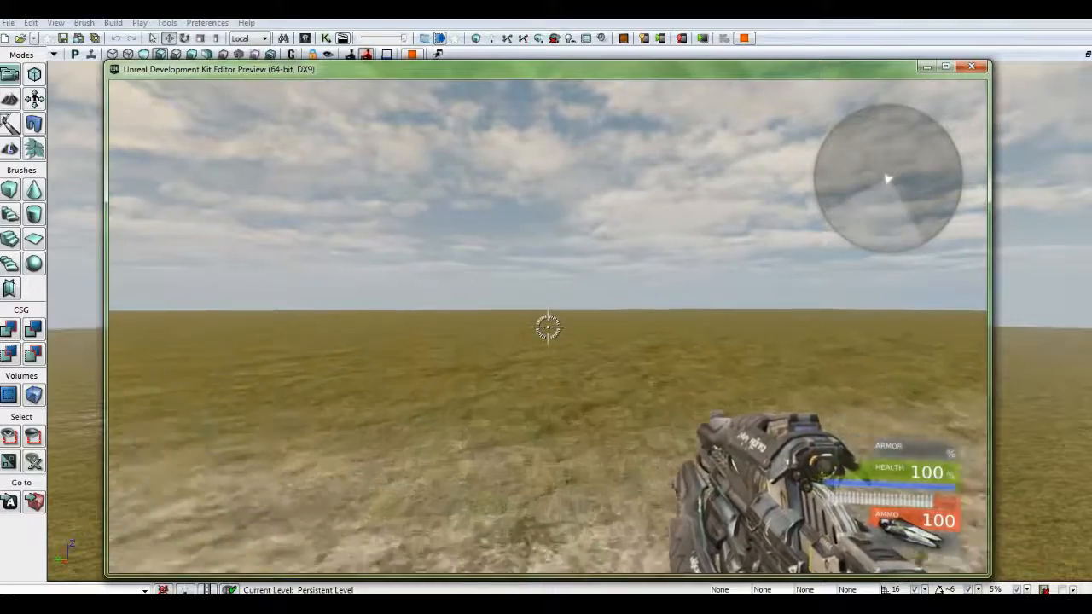
key("w")
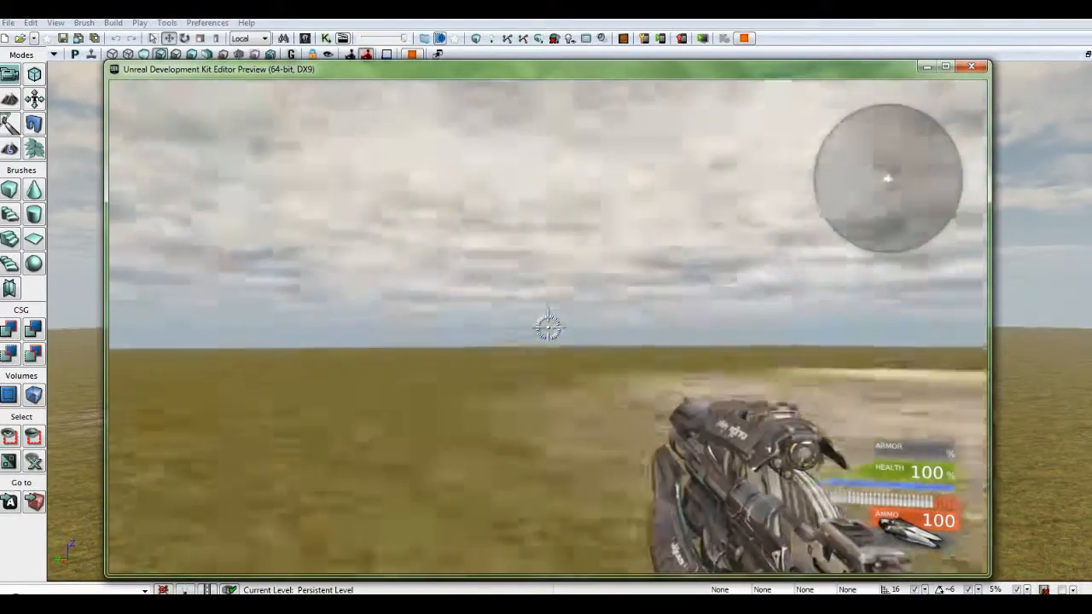
key("w")
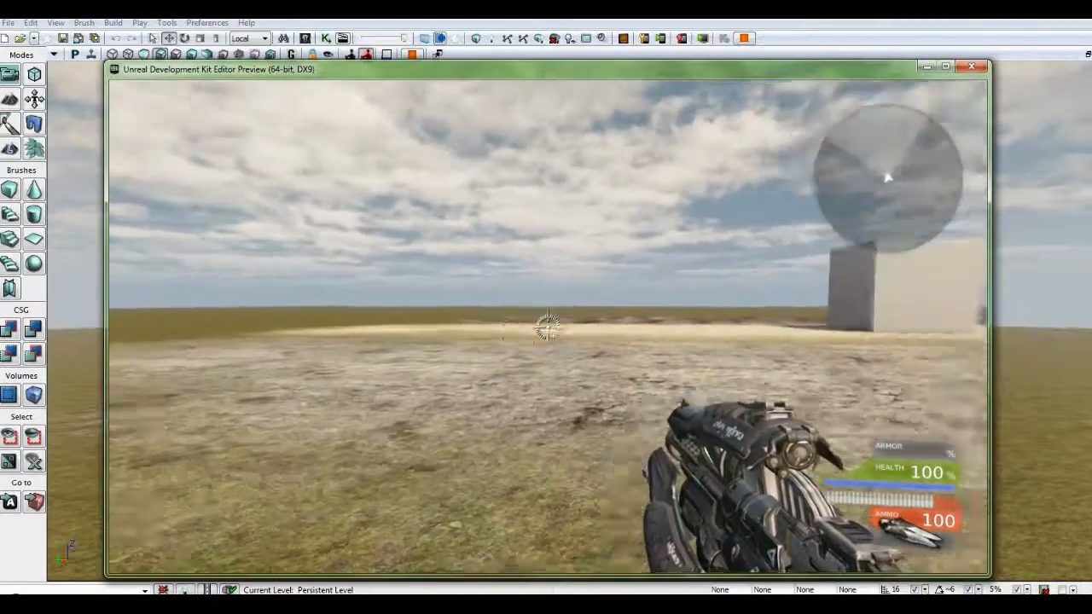
key("w")
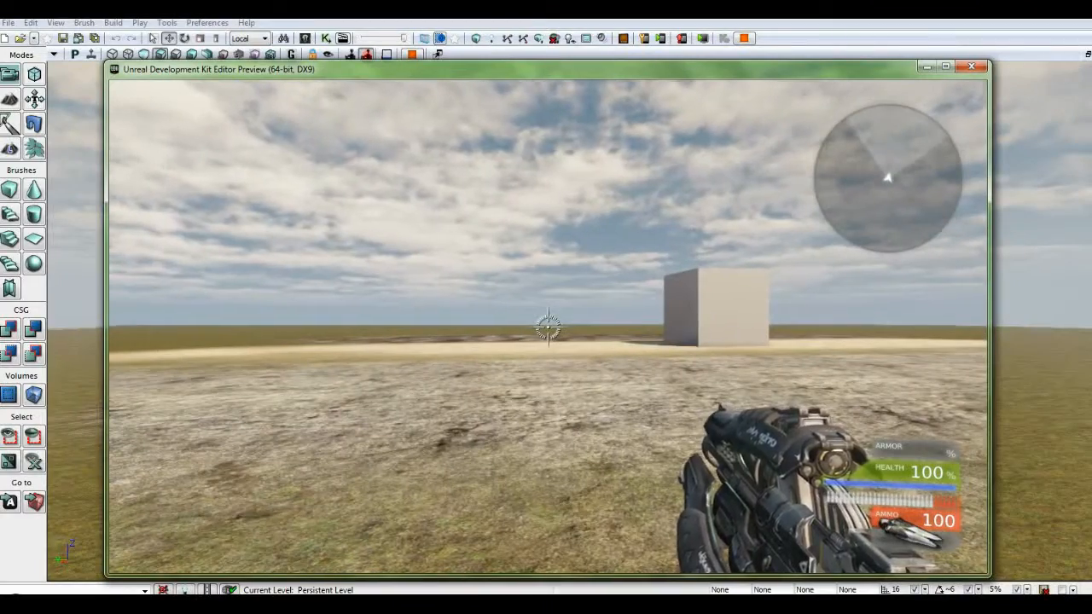
key("w")
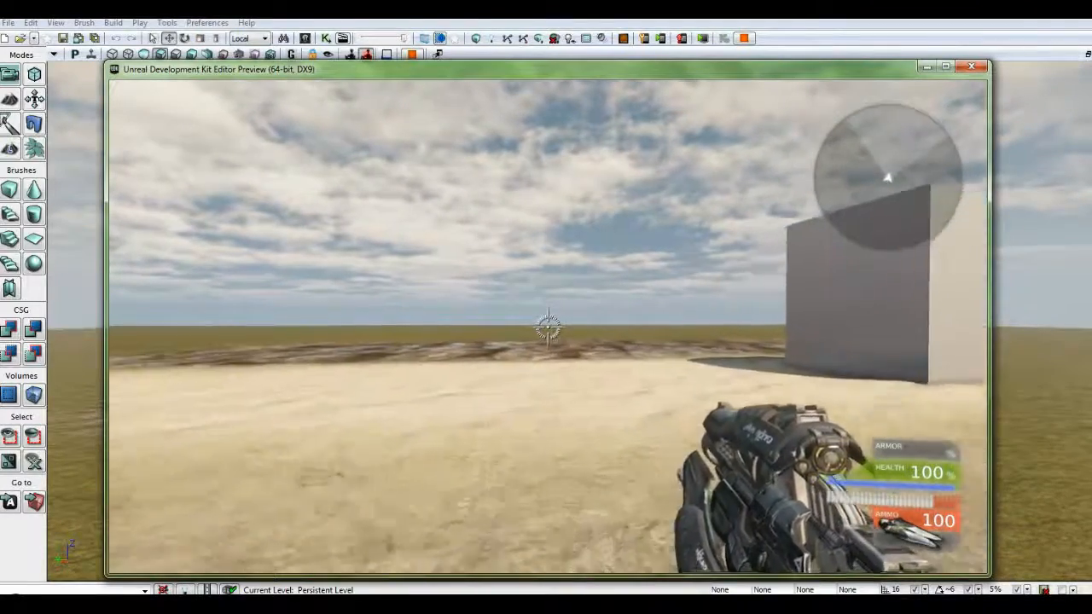
key("w")
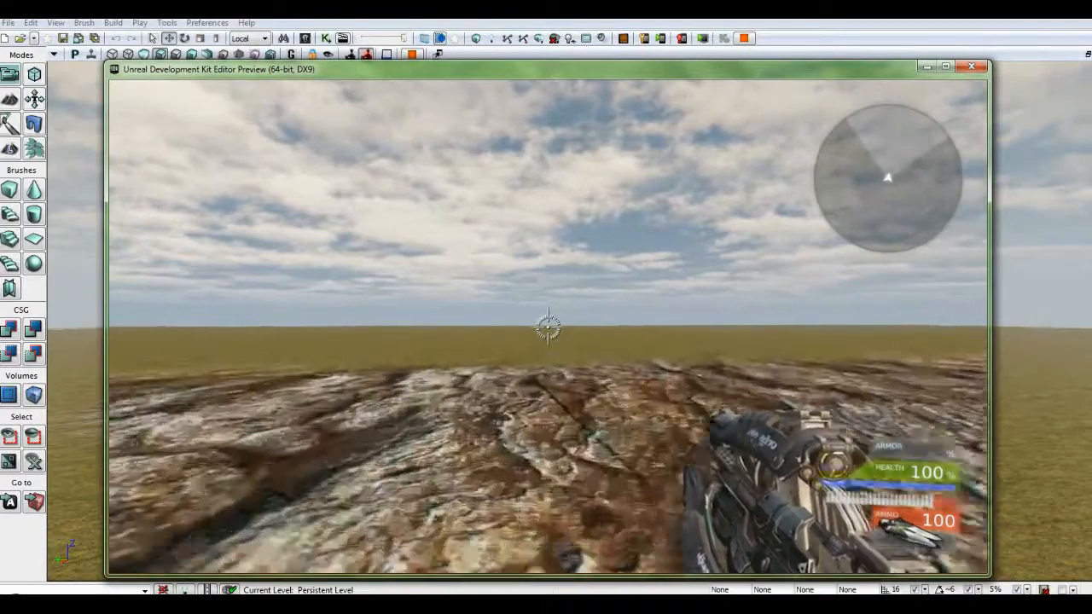
key("Escape")
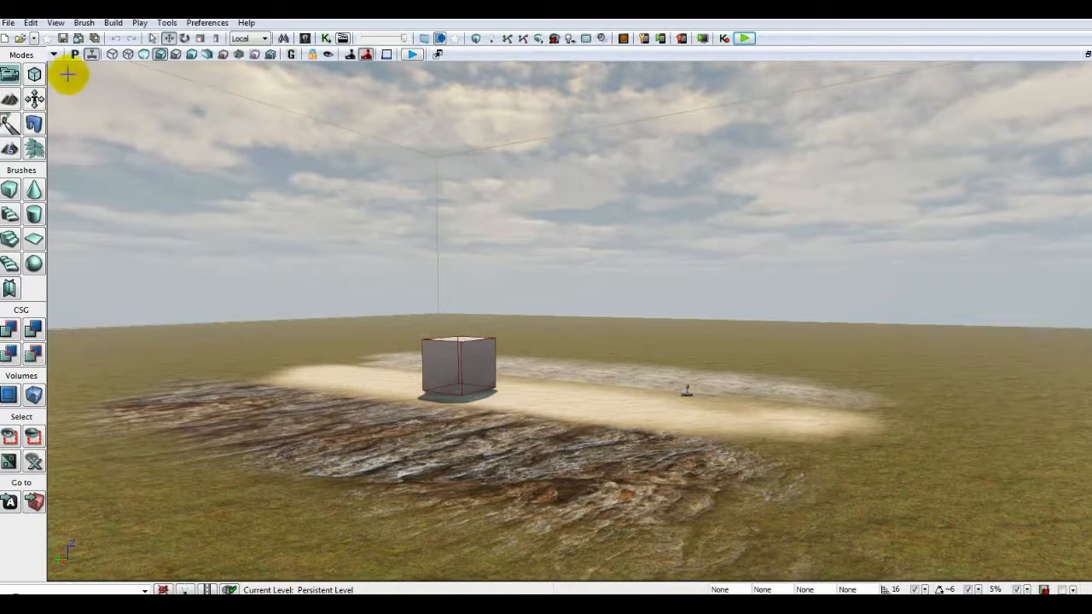
- Save the level over the existing Tut_01.udk map in the BaddHippie folder, and save the current level once more
left_click(9, 23)
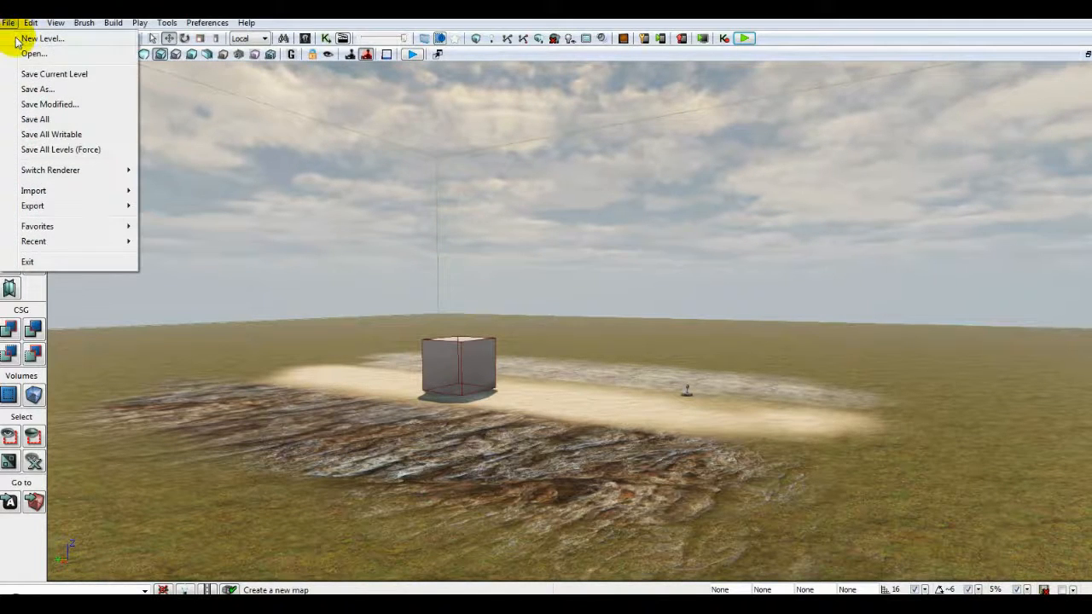
left_click(34, 90)
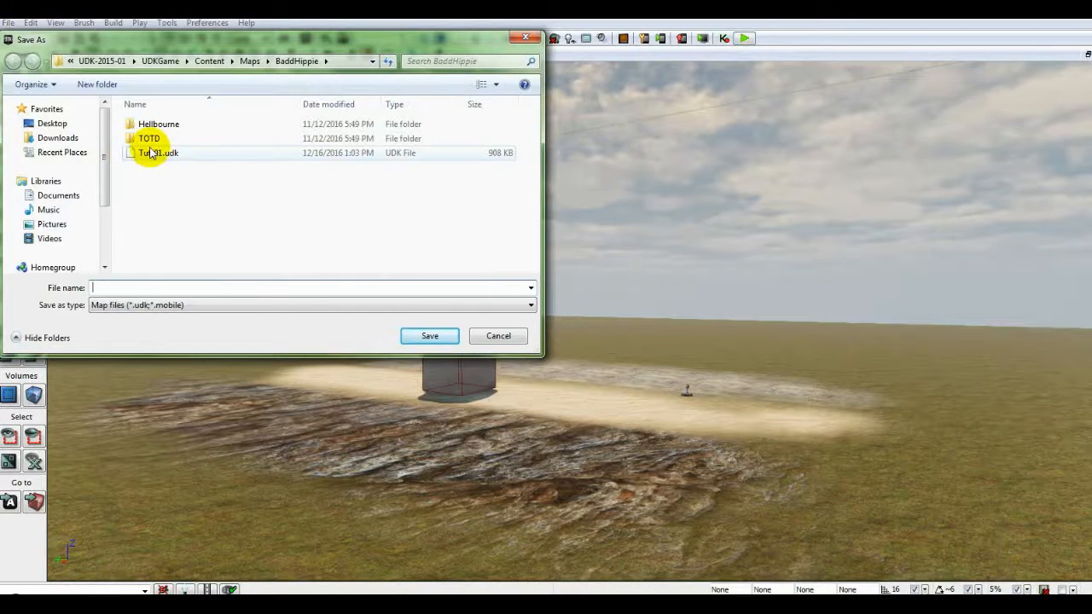
left_click(128, 287)
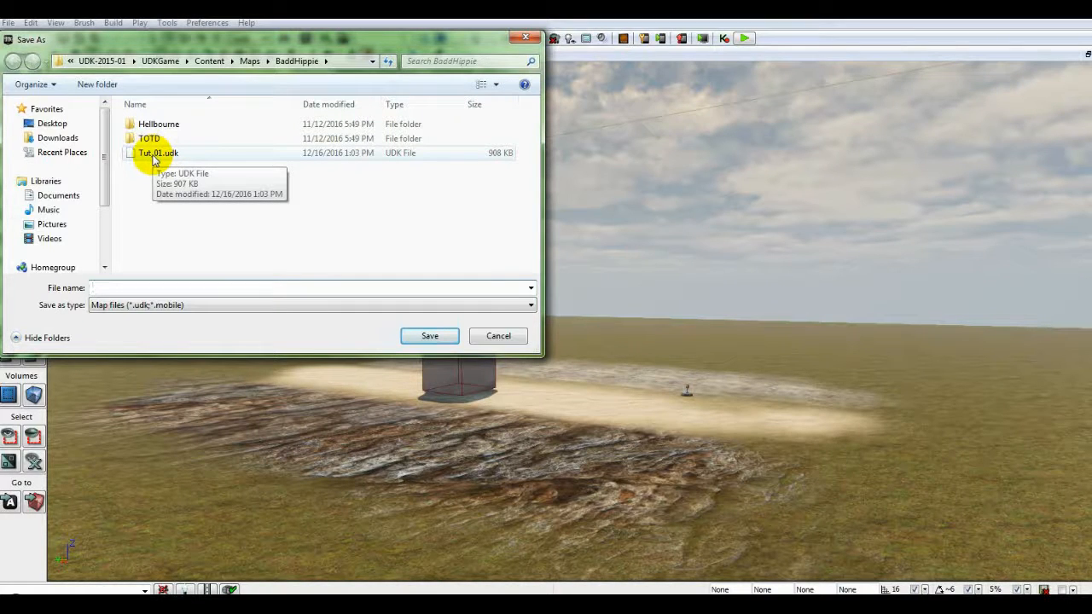
left_click(155, 157)
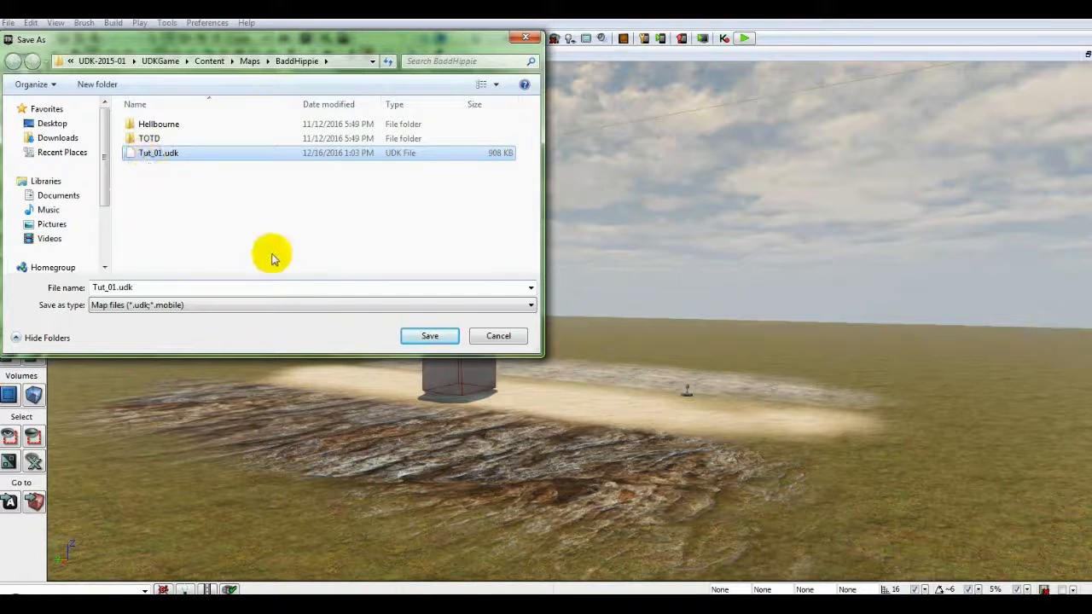
left_click(410, 338)
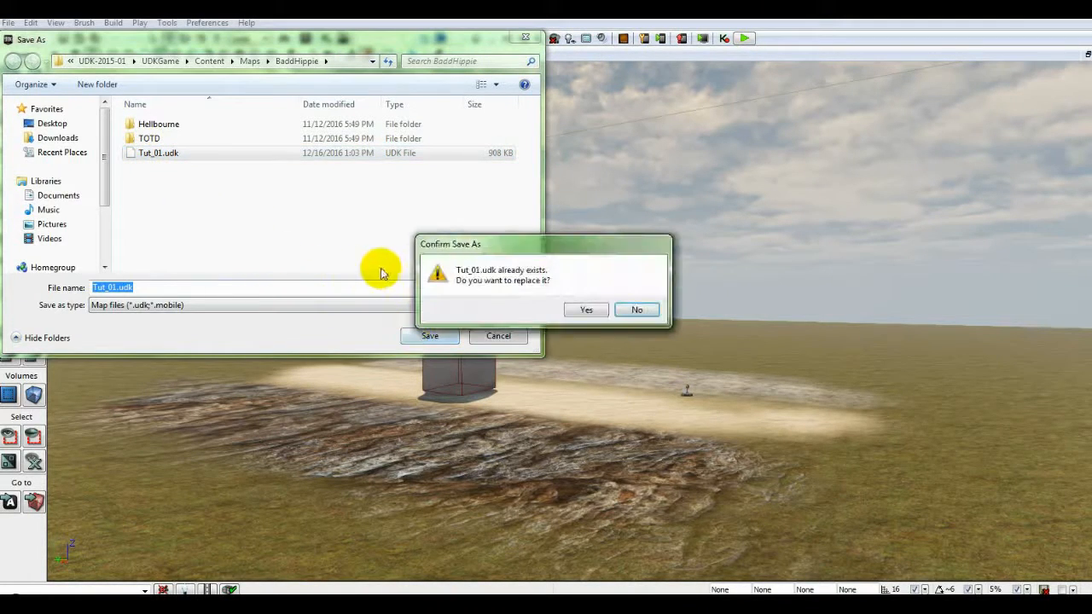
left_click(599, 312)
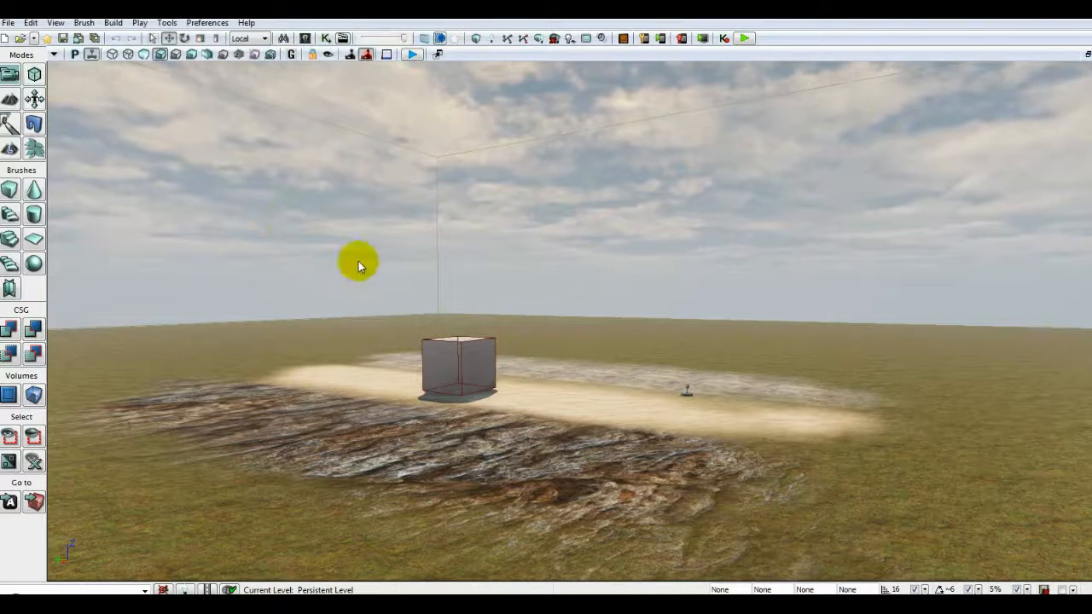
left_click(8, 23)
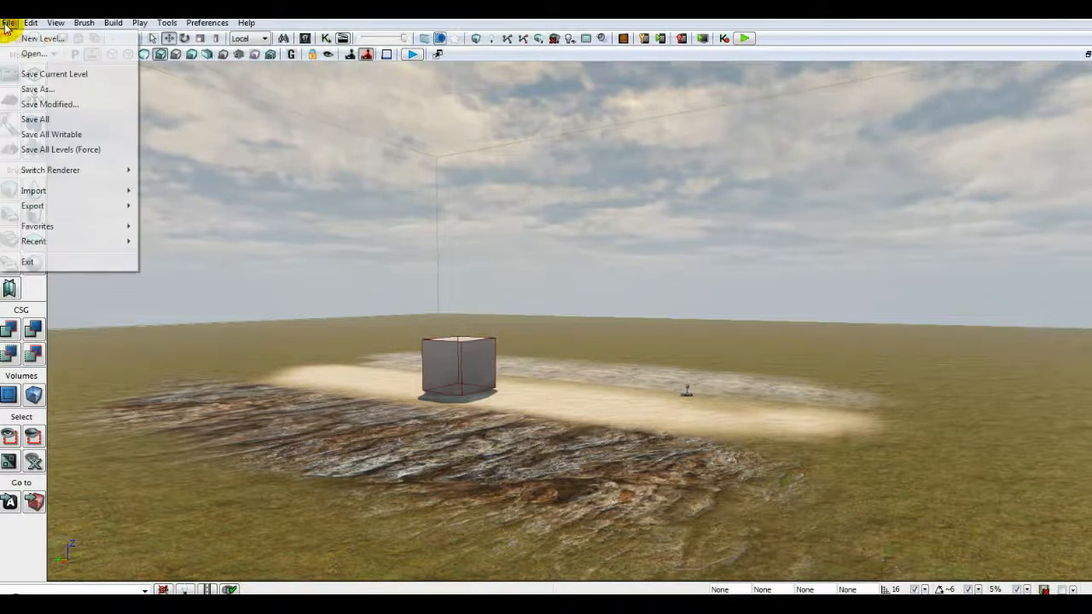
left_click(28, 75)
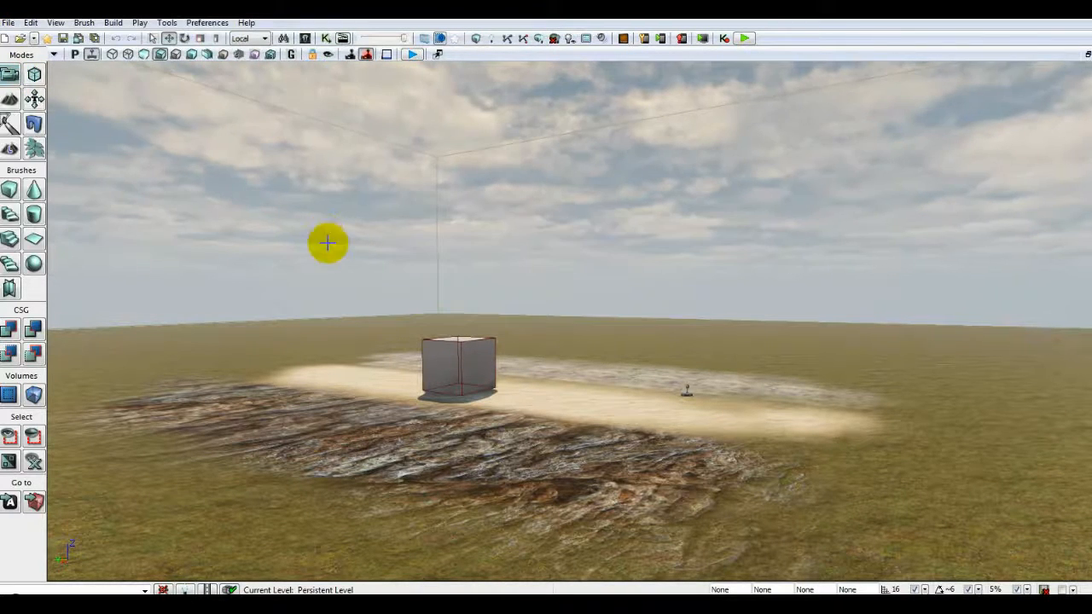